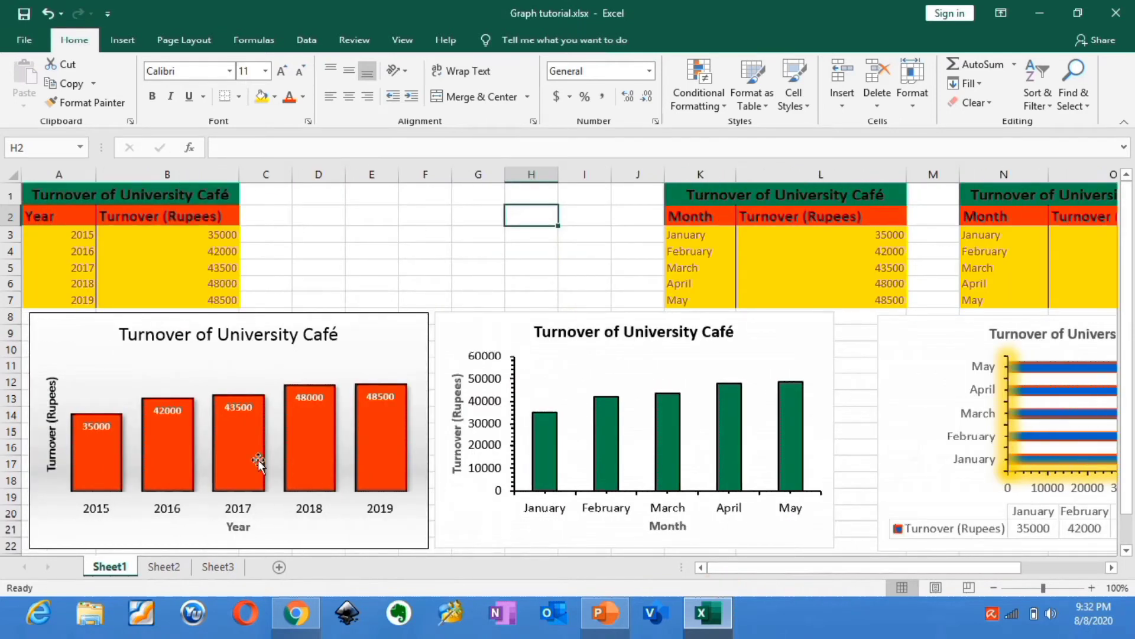
- Open Sheet2 and examine the year entries and month entries in the two University Café turnover tables
left_click(163, 566)
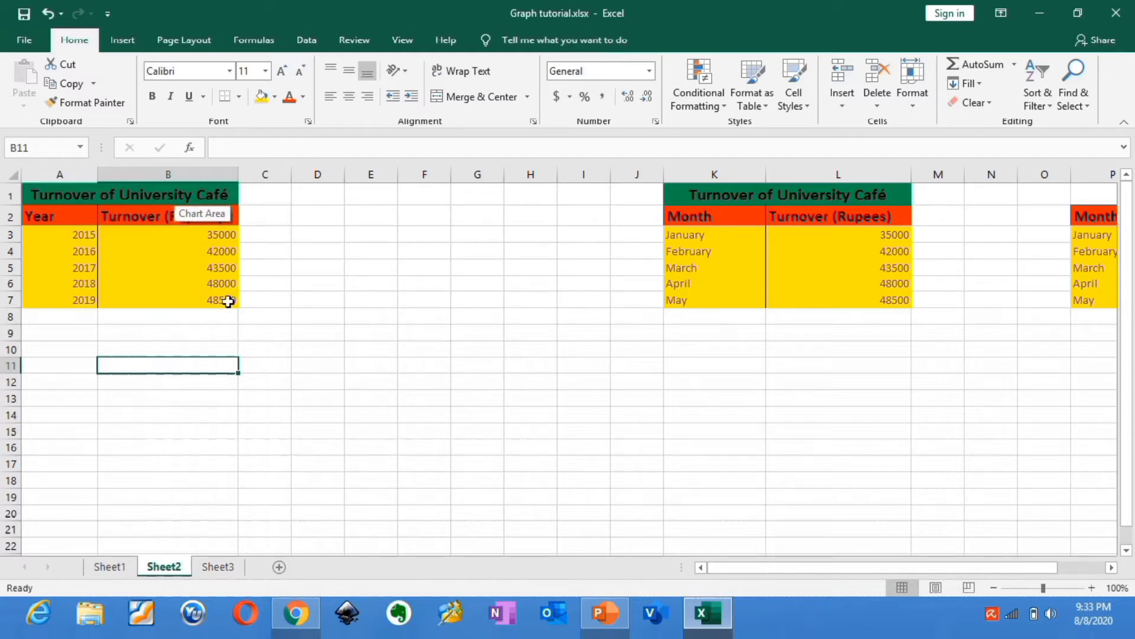
left_click(84, 236)
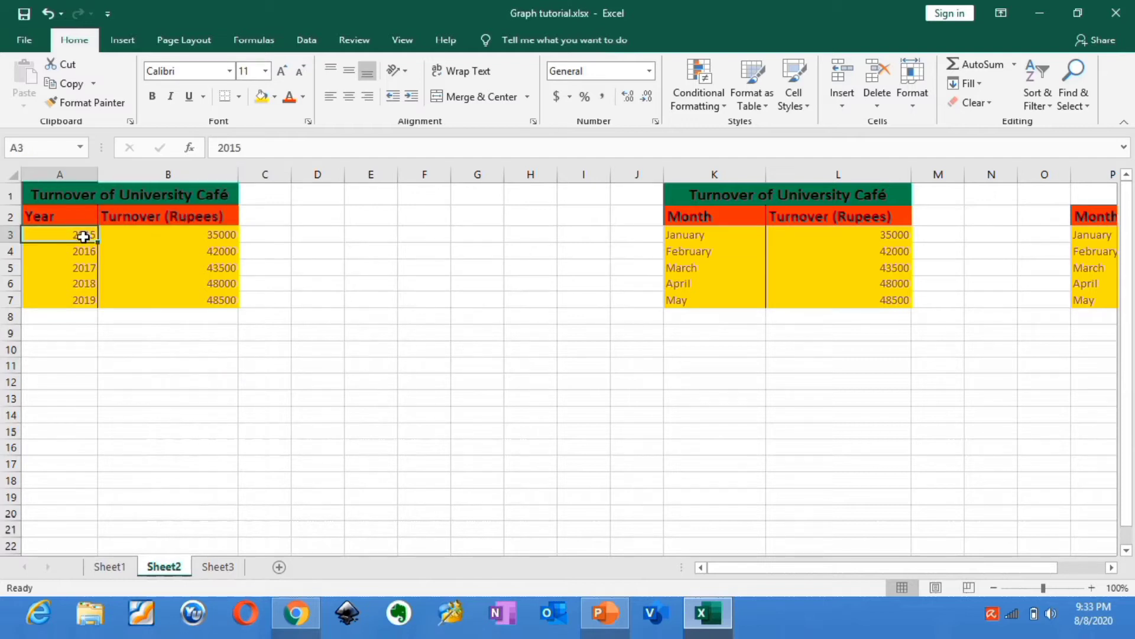
left_click(84, 251)
left_click(84, 267)
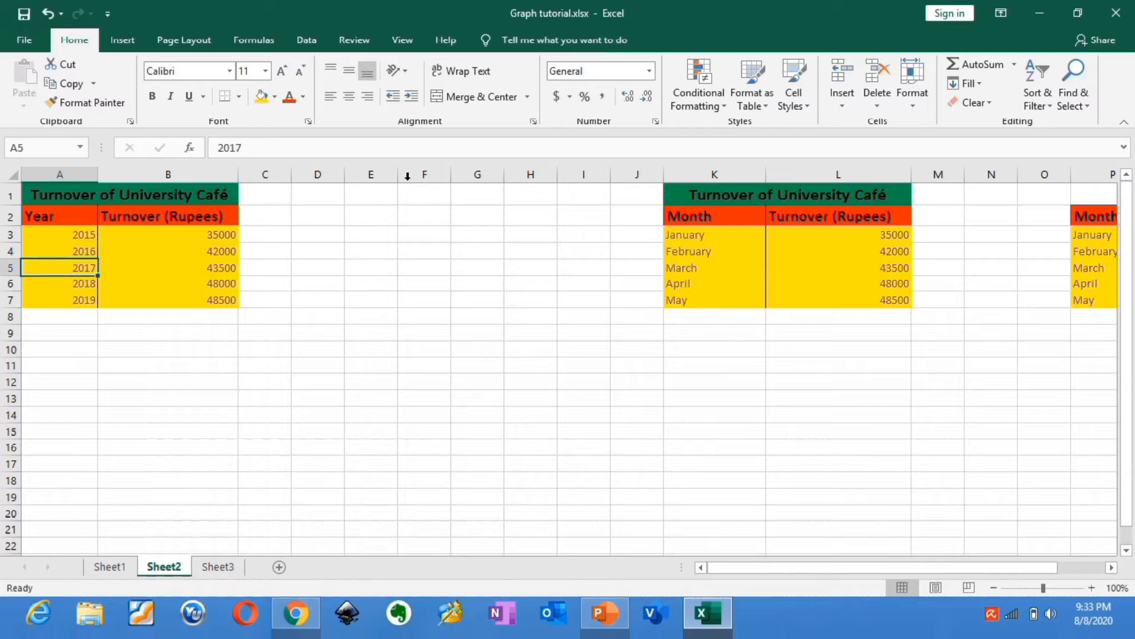
left_click(690, 238)
left_click(689, 251)
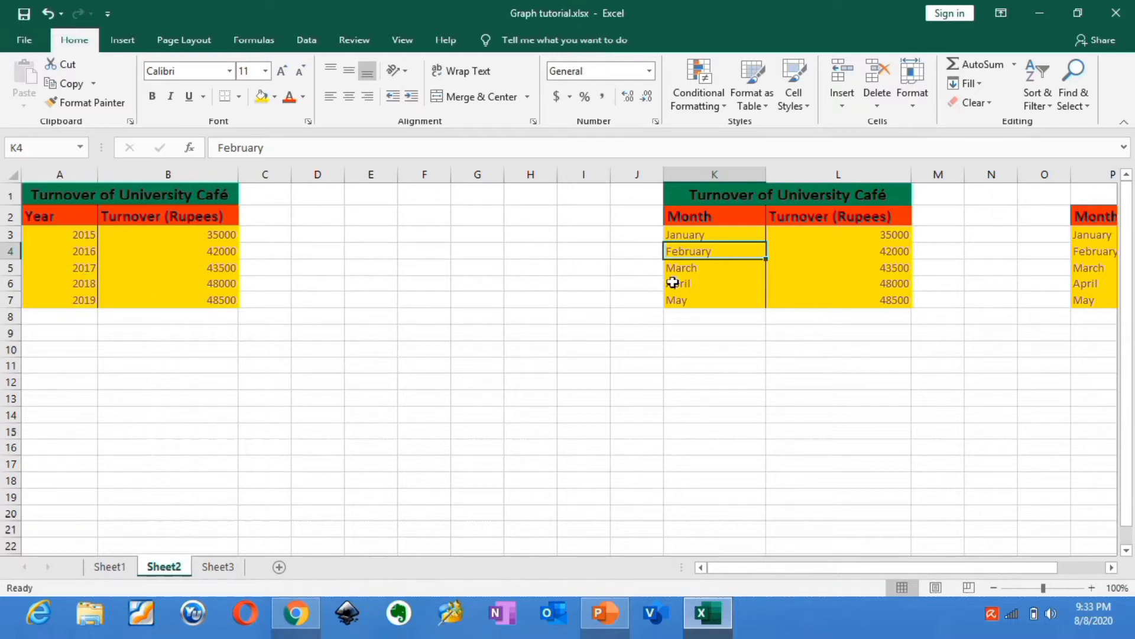
- Insert a 2-D clustered column chart from the monthly data in K3:L7 and place it just below that table
left_click_drag(885, 300, 700, 232)
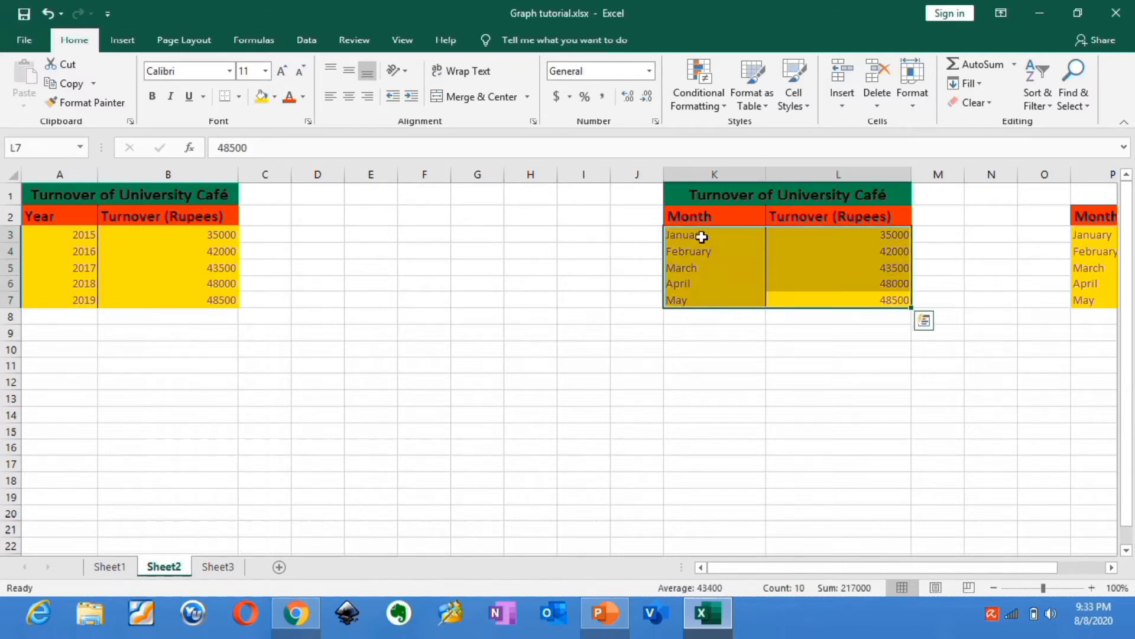
left_click(122, 40)
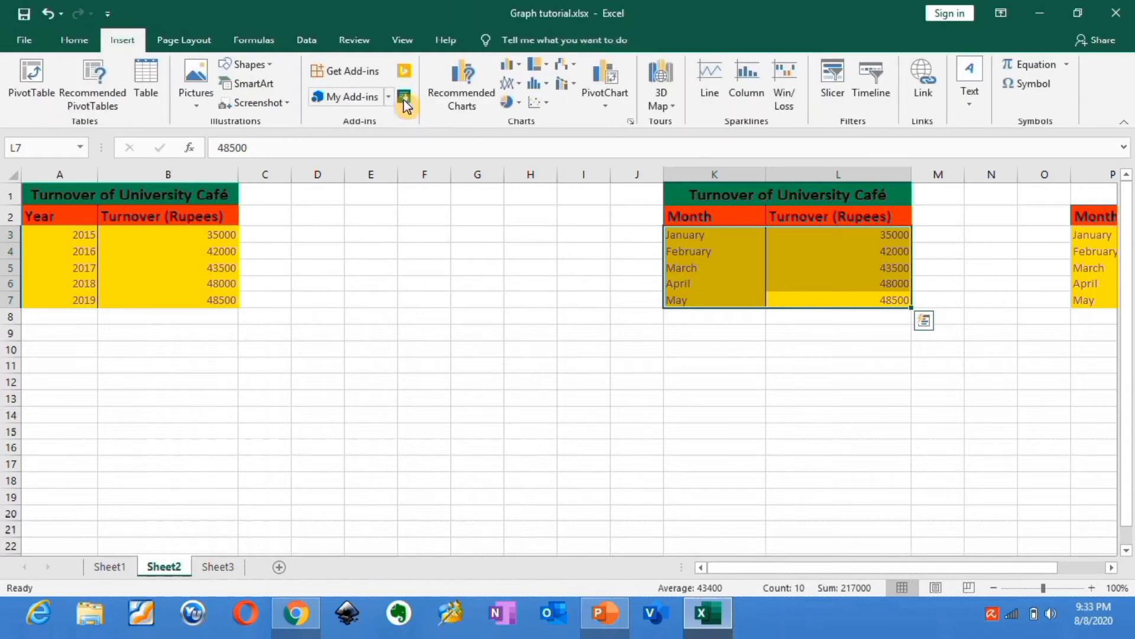
left_click(516, 66)
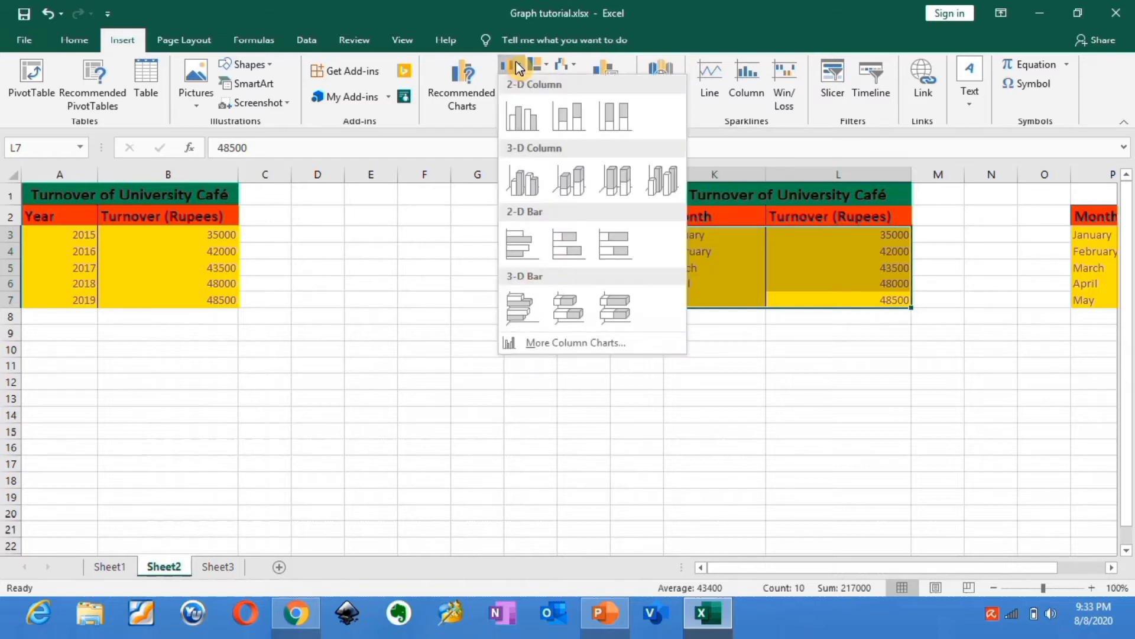
left_click(521, 120)
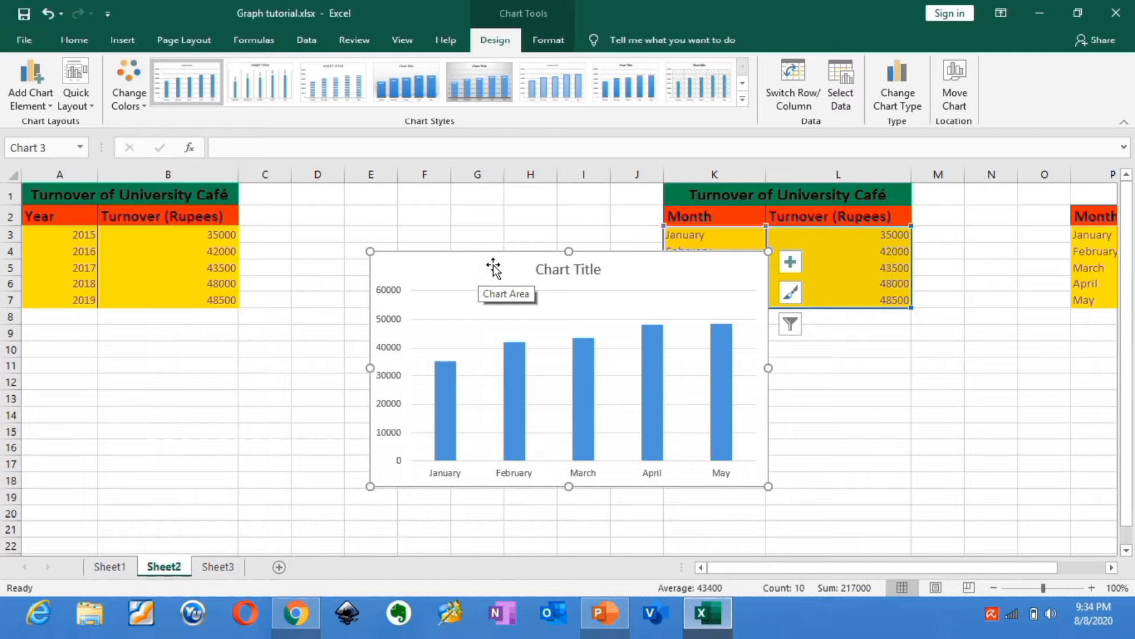
left_click_drag(491, 266, 585, 319)
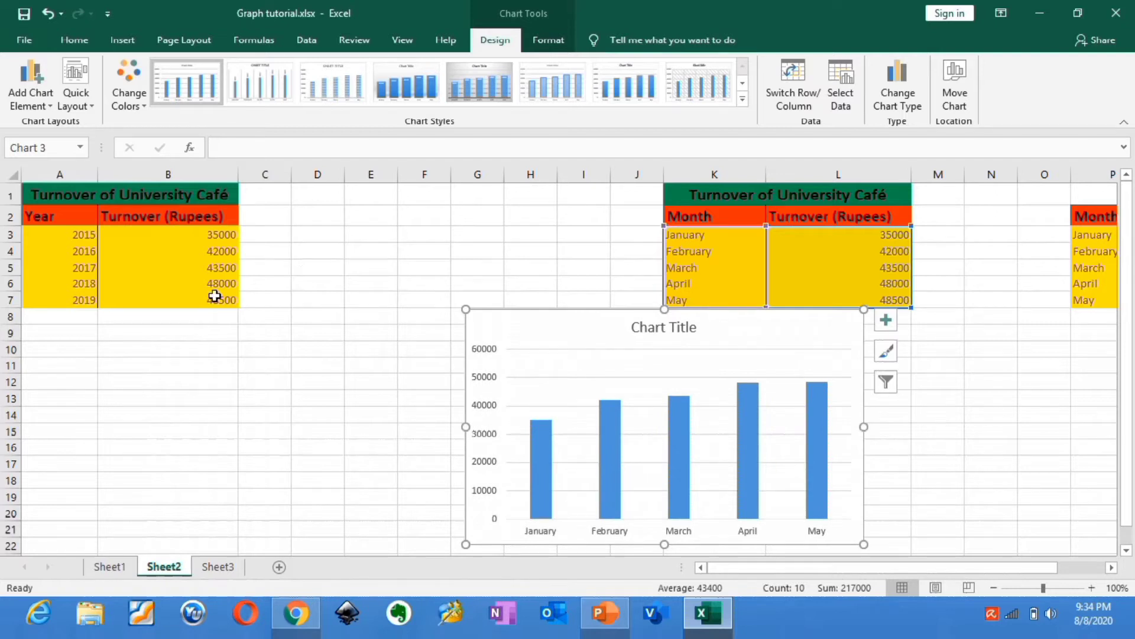
- Insert a 2-D clustered column chart from the yearly data in A3:B7 and reposition it beside the yearly table
left_click_drag(215, 298, 77, 233)
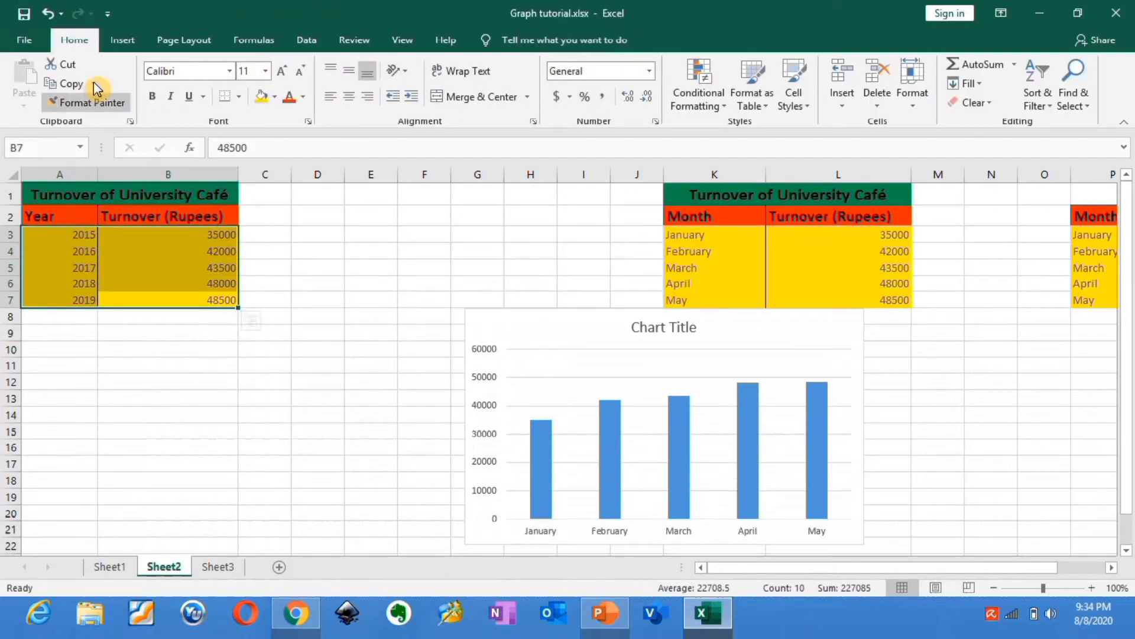
left_click(125, 43)
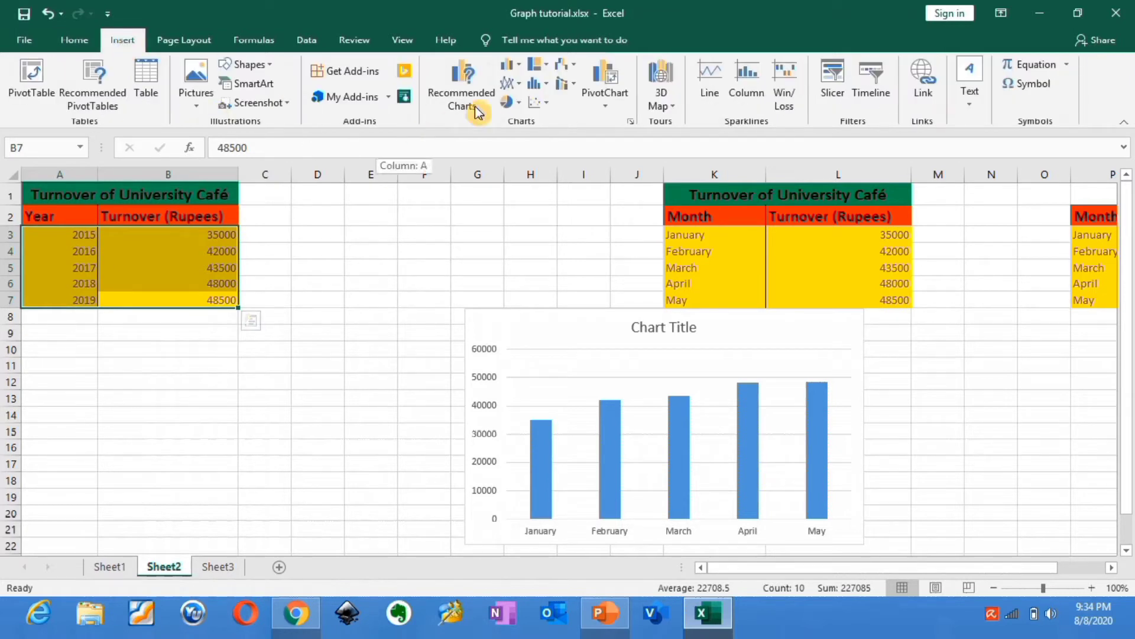
left_click(512, 67)
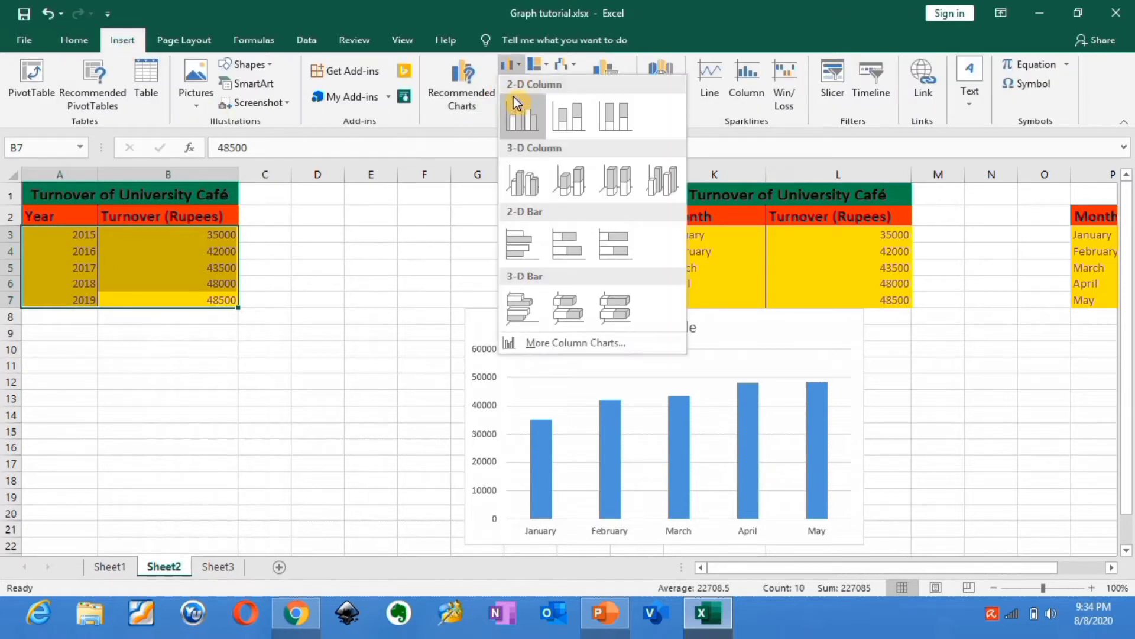
left_click(522, 115)
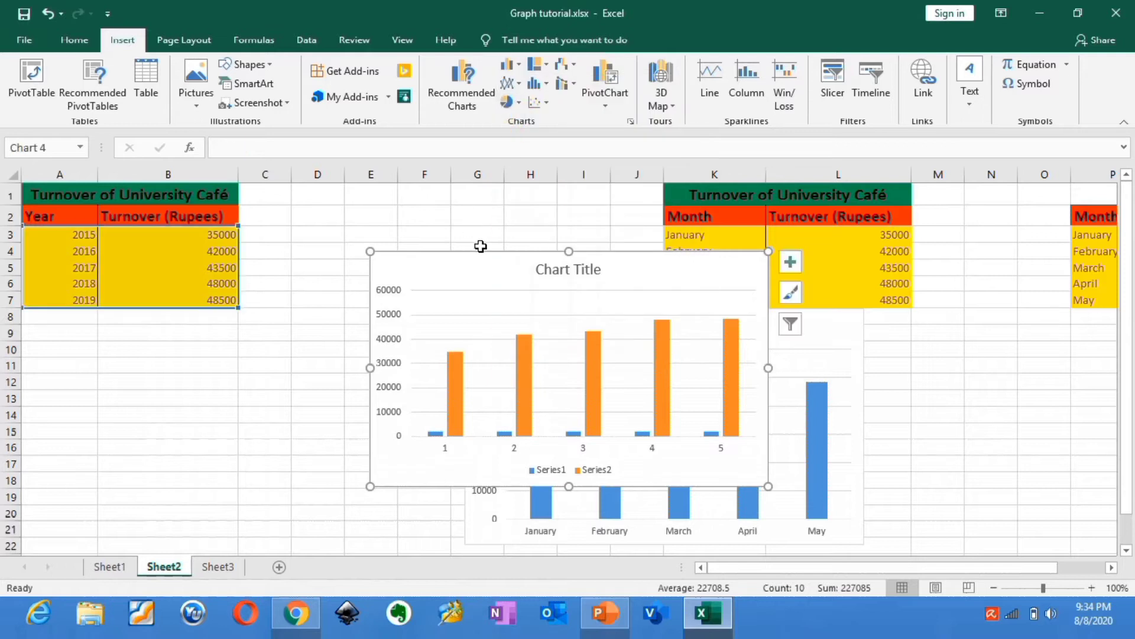
mouse_move(484, 263)
left_mouse_down()
mouse_move(415, 276)
mouse_move(374, 317)
mouse_move(294, 360)
mouse_move(269, 343)
mouse_move(267, 317)
left_mouse_up()
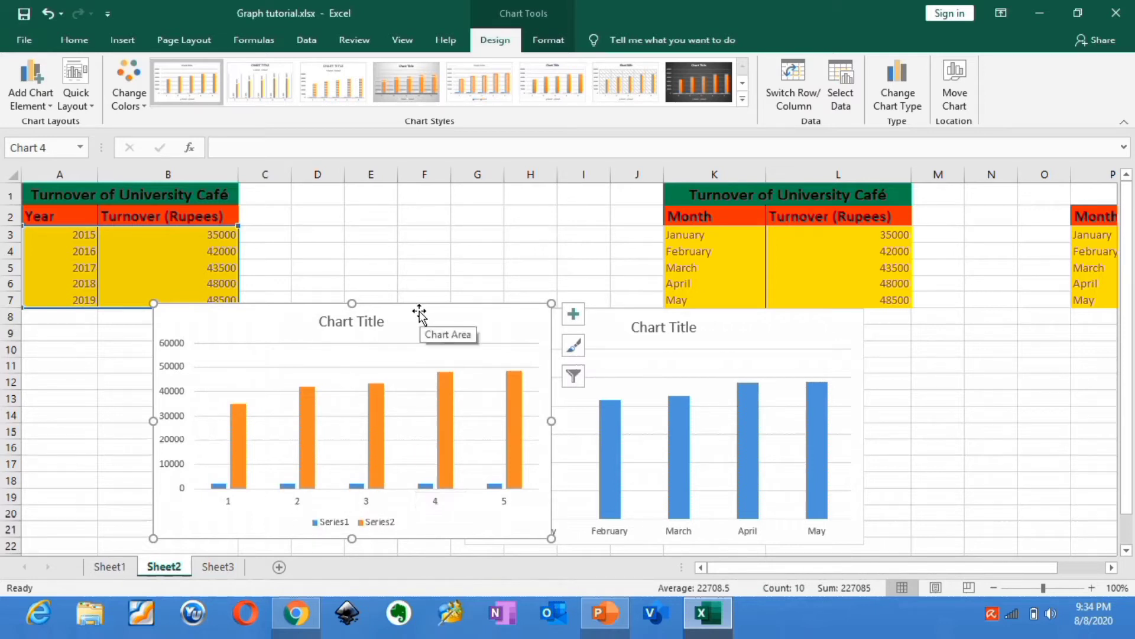
left_click_drag(413, 310, 497, 283)
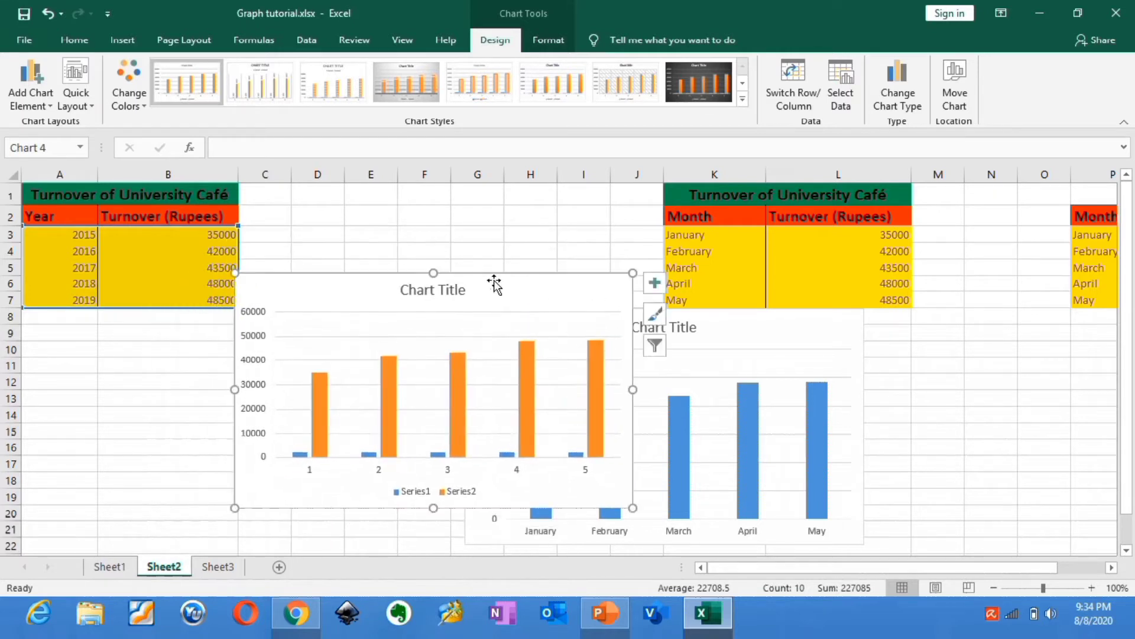
- Append the letter q to each year in A3:A7, making them 2015q, 2016q, 2017q, 2018q and 2019q
double_click(91, 234)
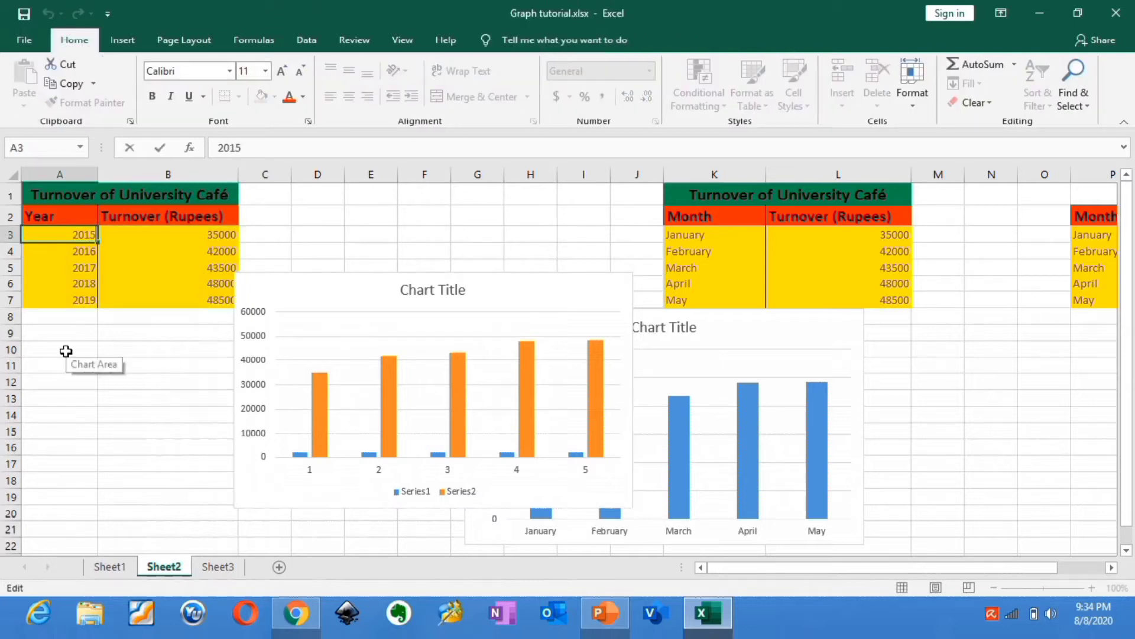
type("q")
left_click(86, 249)
double_click(88, 249)
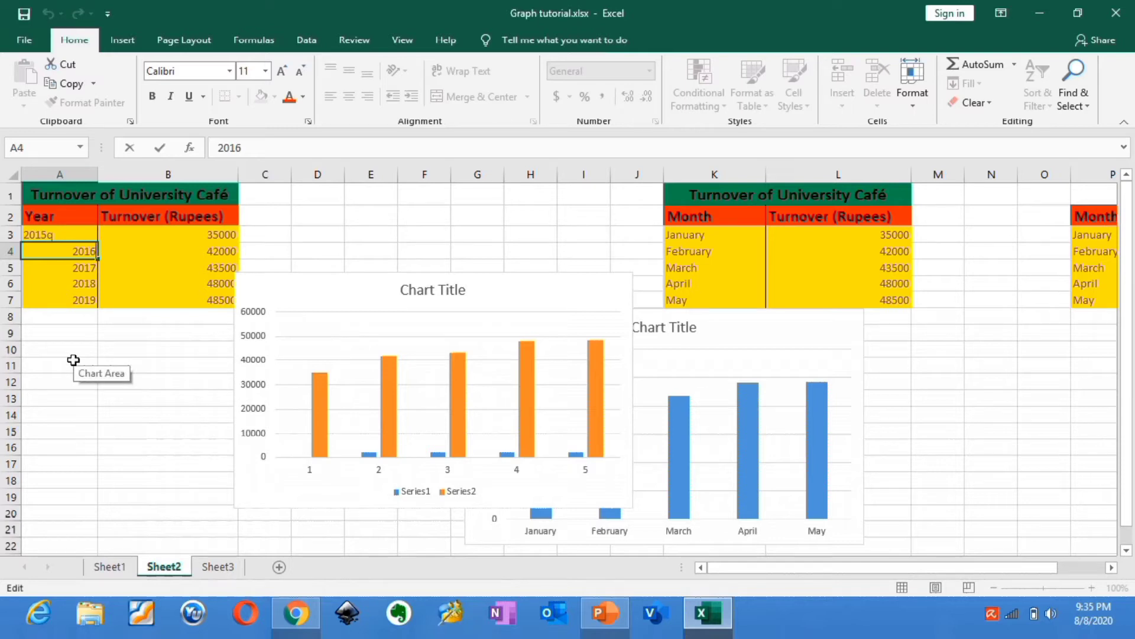
type("q")
left_click_drag(73, 360, 90, 273)
left_click(90, 272)
double_click(89, 267)
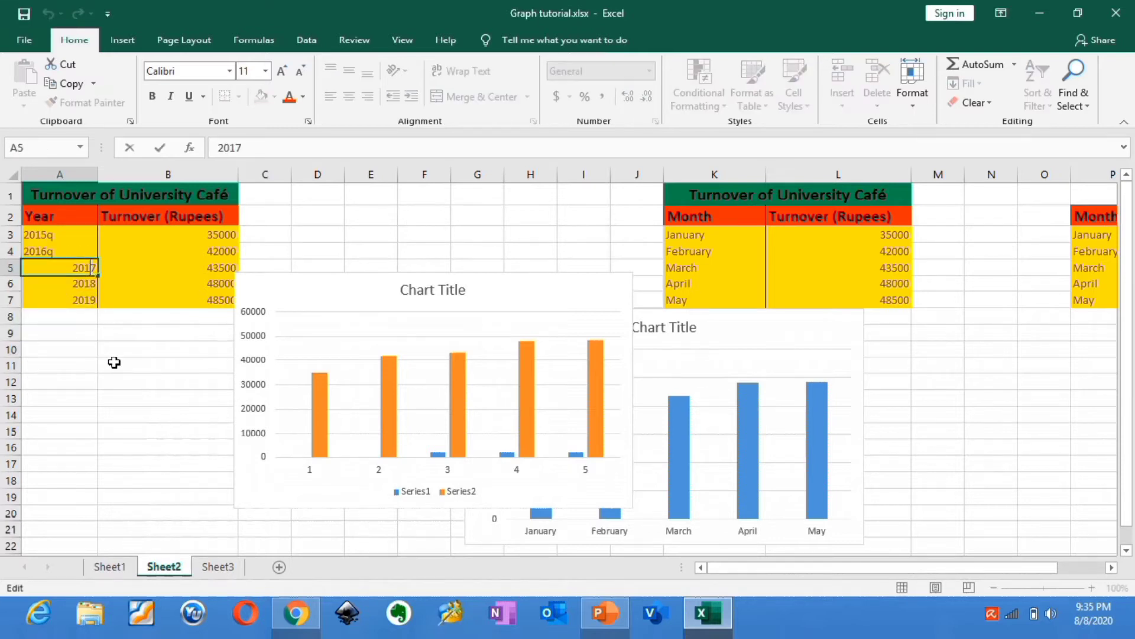
type("q")
left_click(86, 284)
double_click(86, 284)
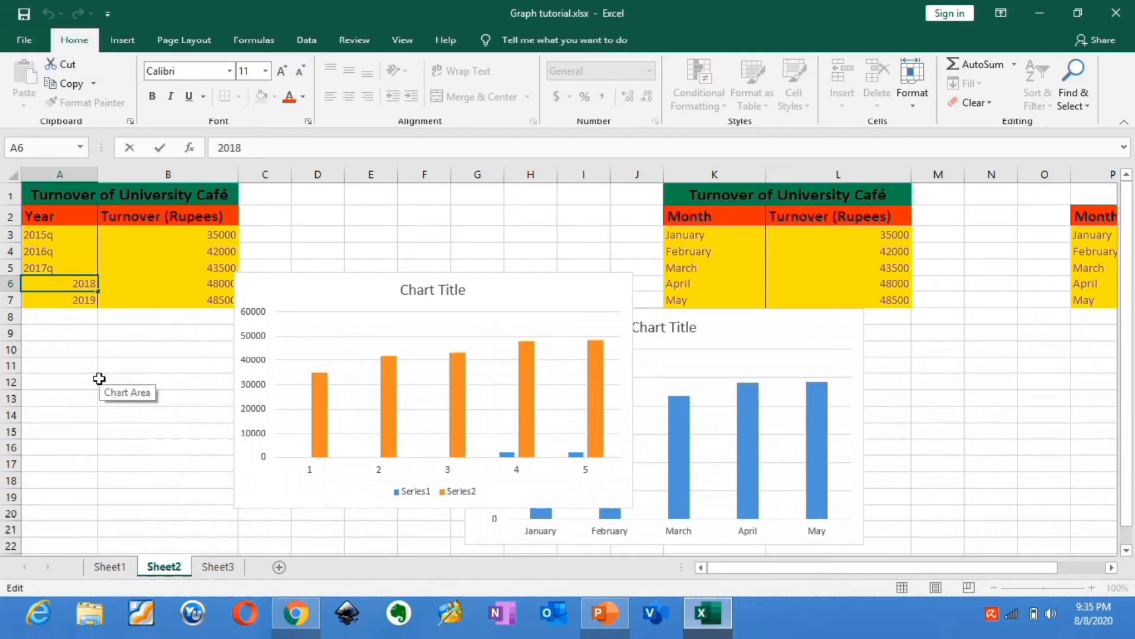
type("q")
double_click(90, 299)
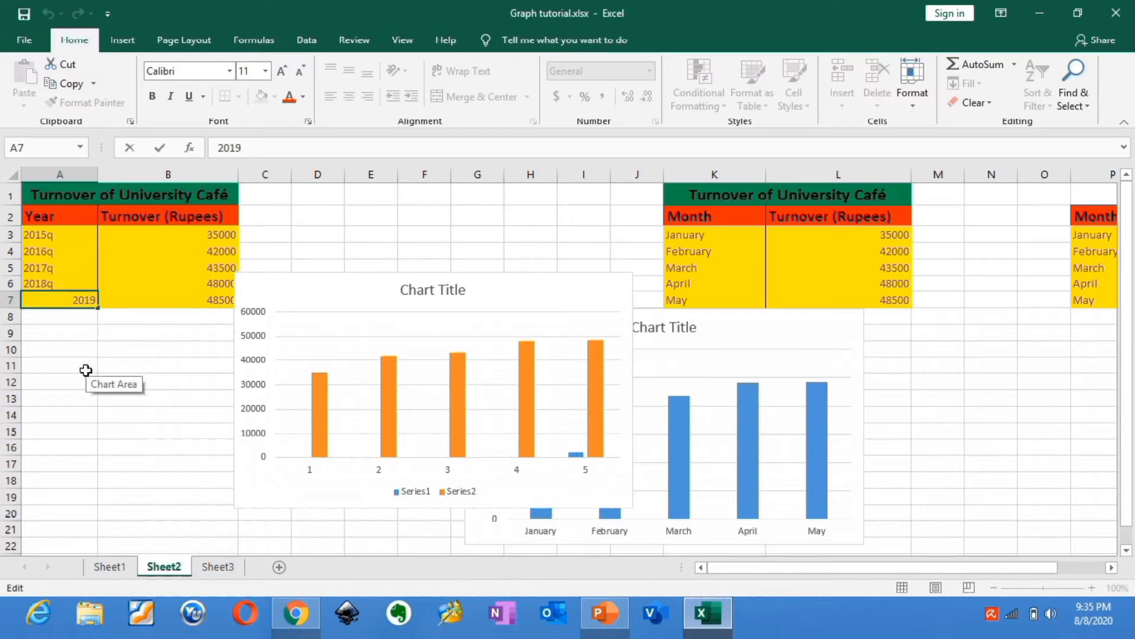
type("q")
left_click(152, 381)
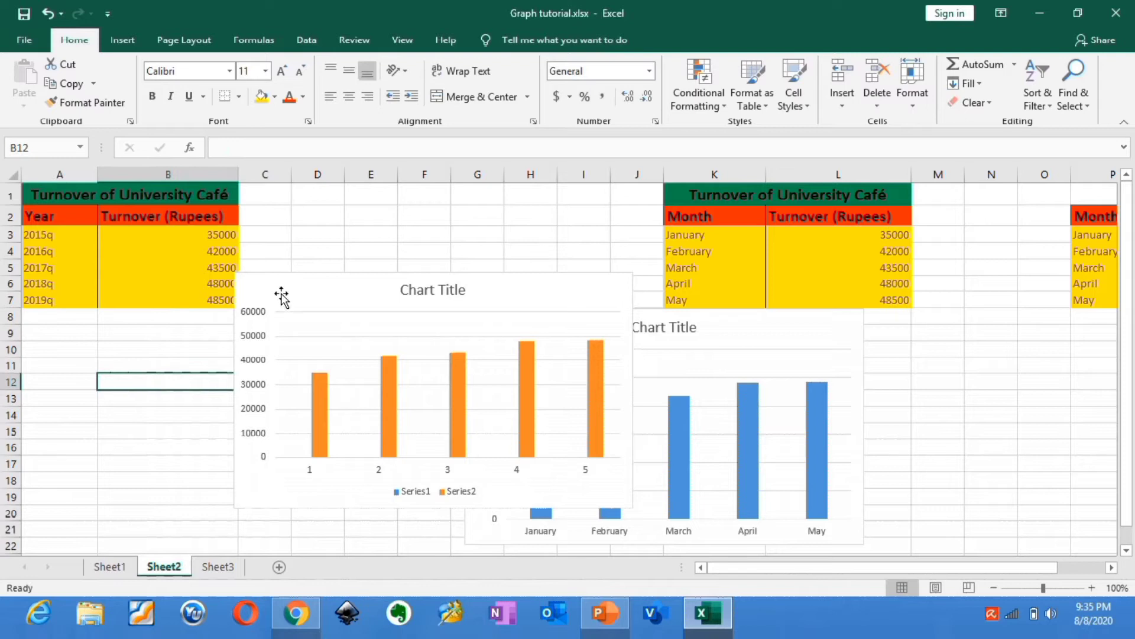
- Delete the two-series yearly chart and insert a new 2-D clustered column chart from A3:B7
left_click(301, 288)
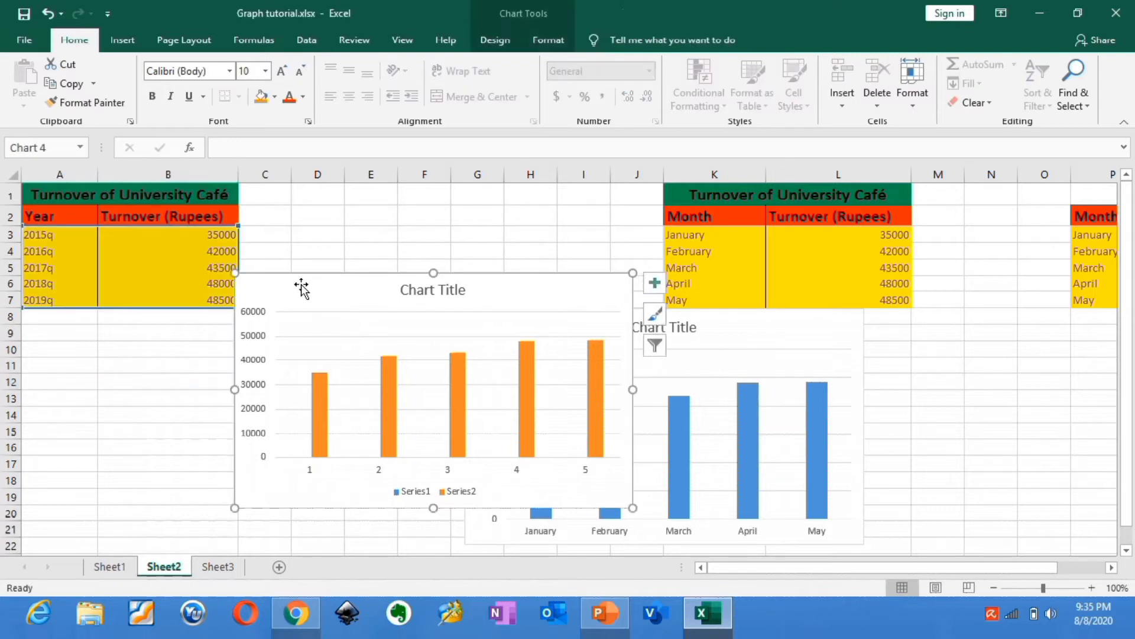
key("Delete")
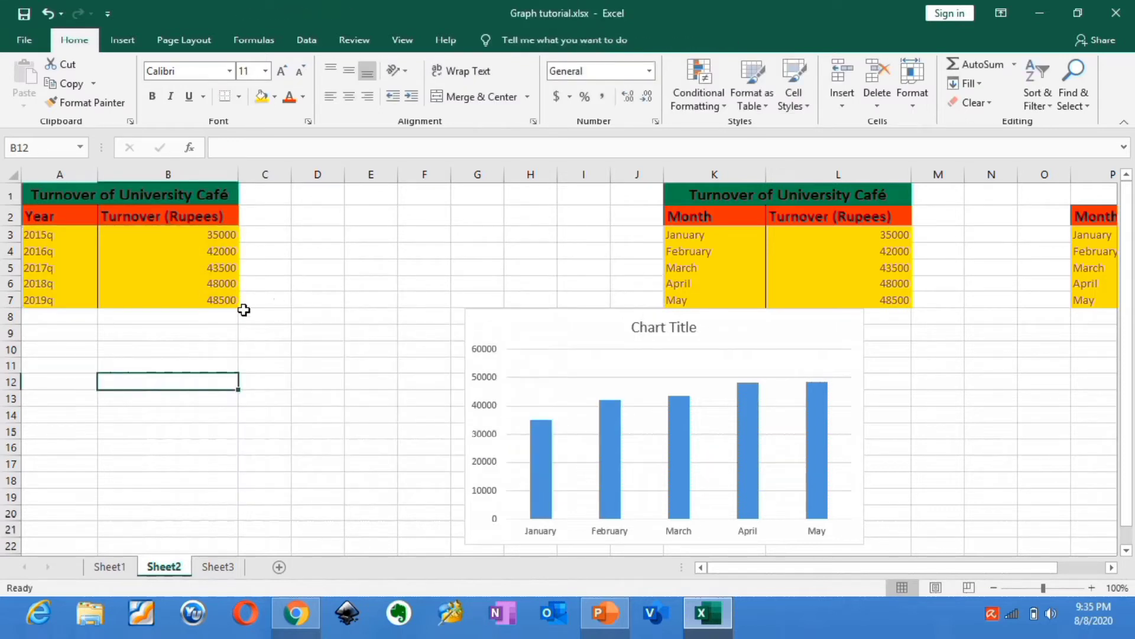
left_click_drag(222, 296, 71, 240)
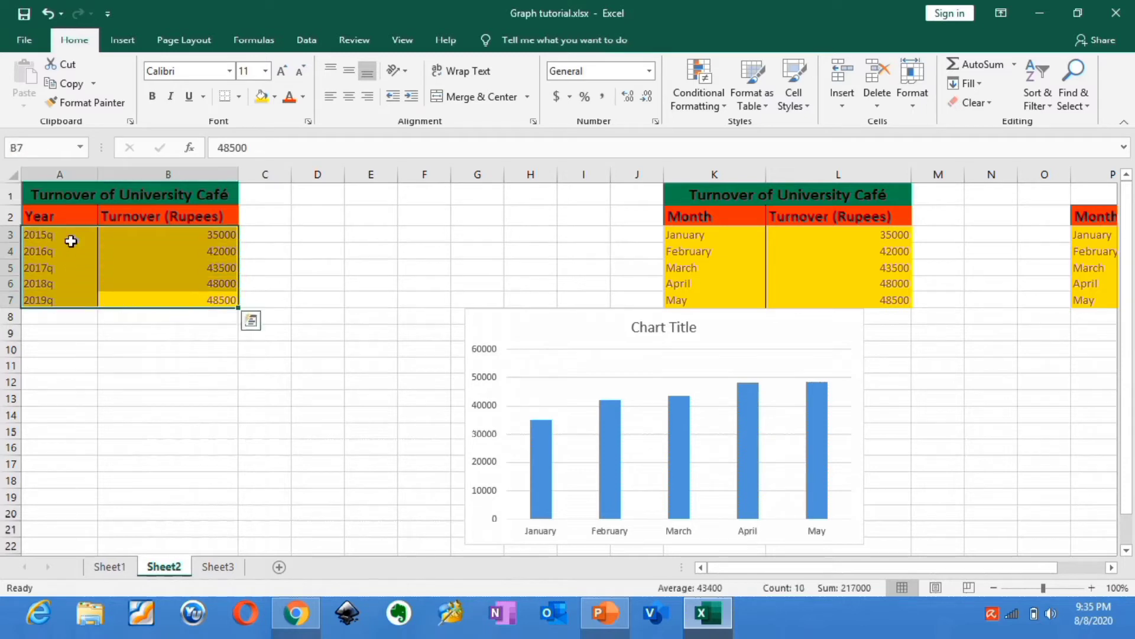
left_click(126, 39)
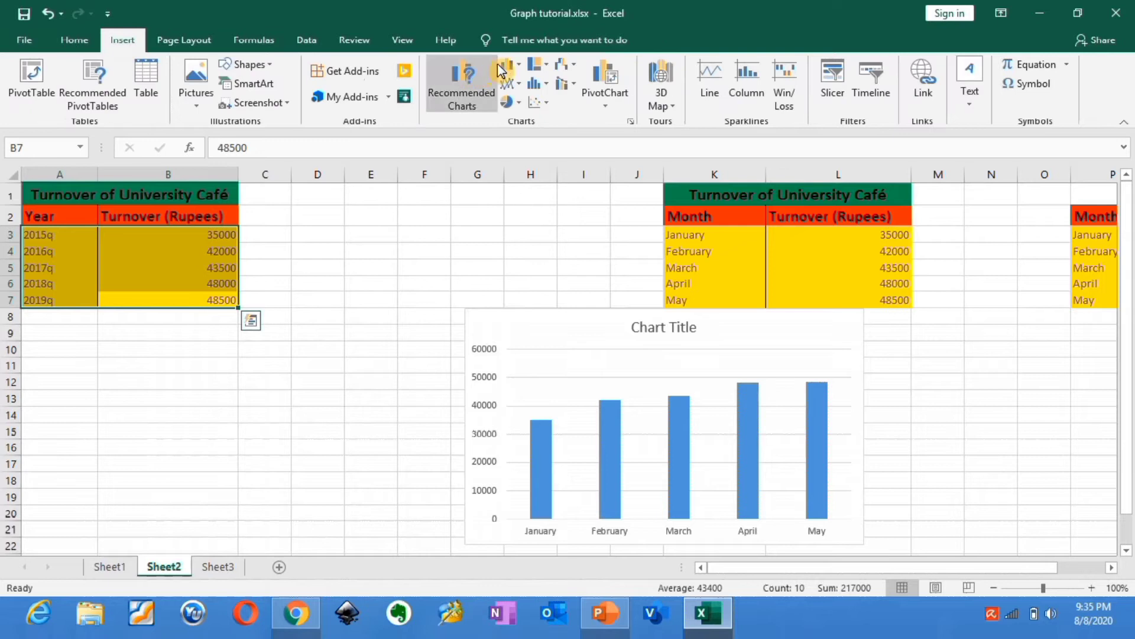
left_click(512, 65)
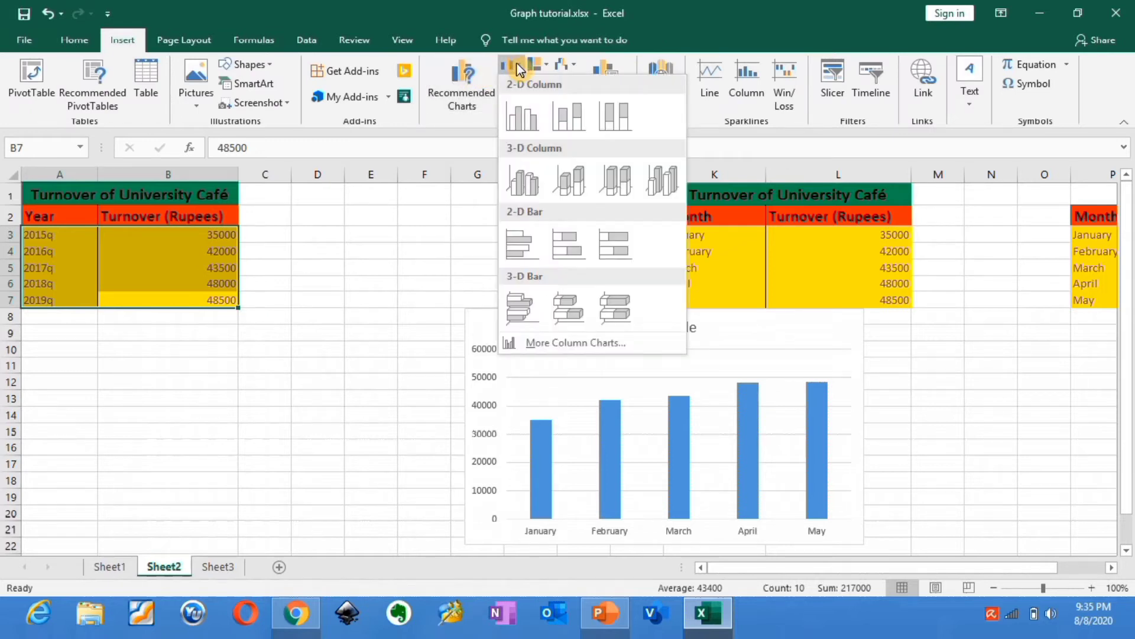
left_click(528, 120)
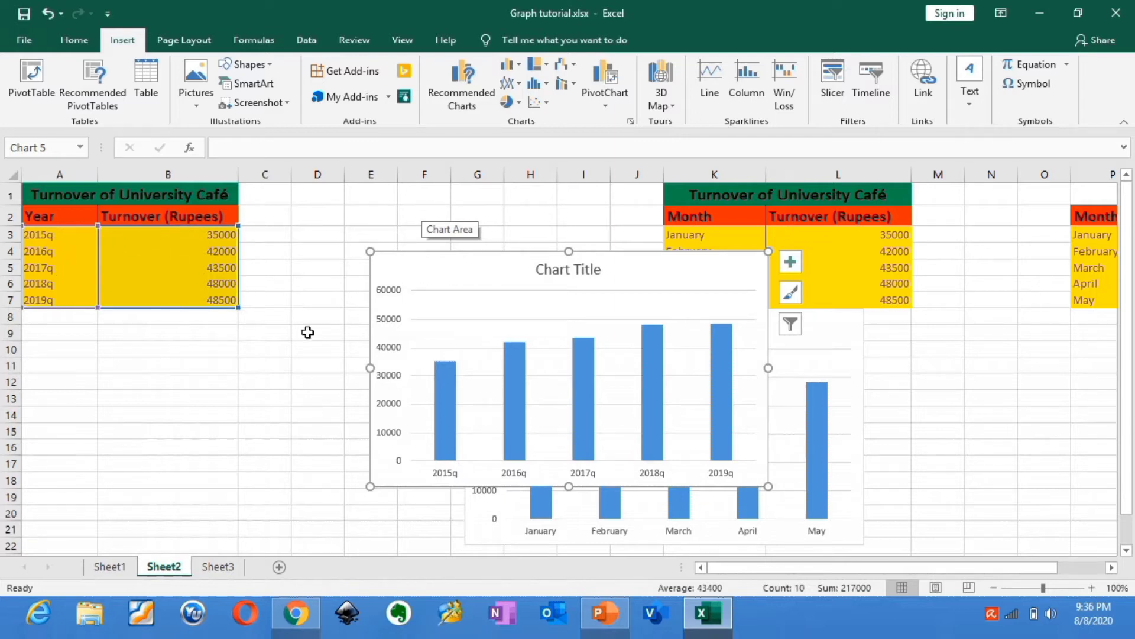
- Remove the trailing q from each year in A3:A7, restoring the values 2015, 2016, 2017, 2018 and 2019
left_click(54, 236)
key("F2")
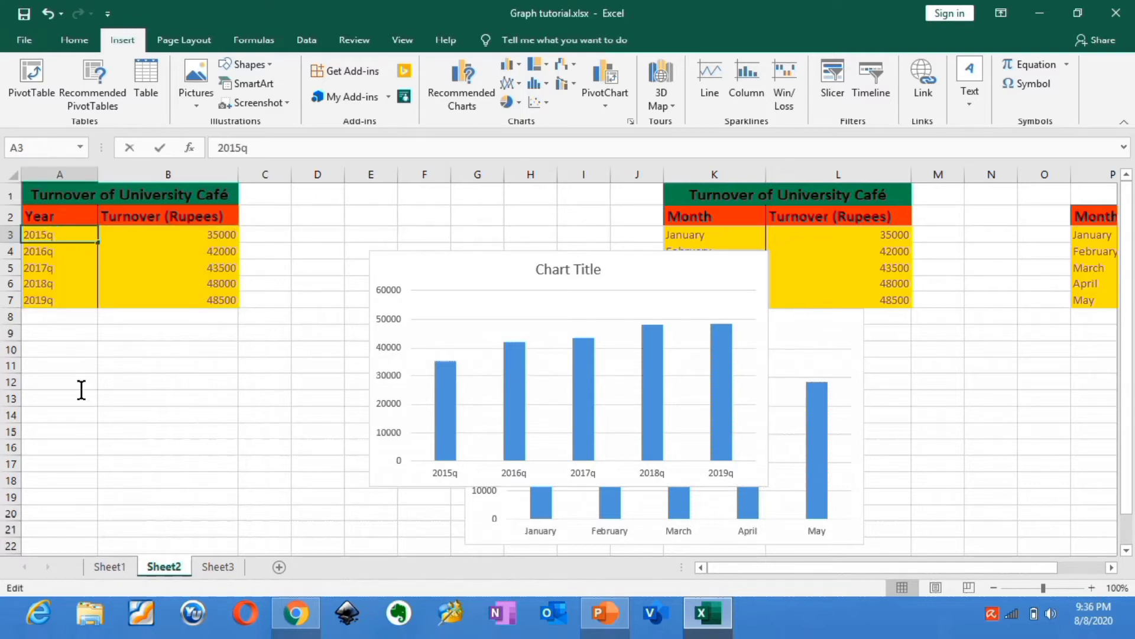
key("BackSpace")
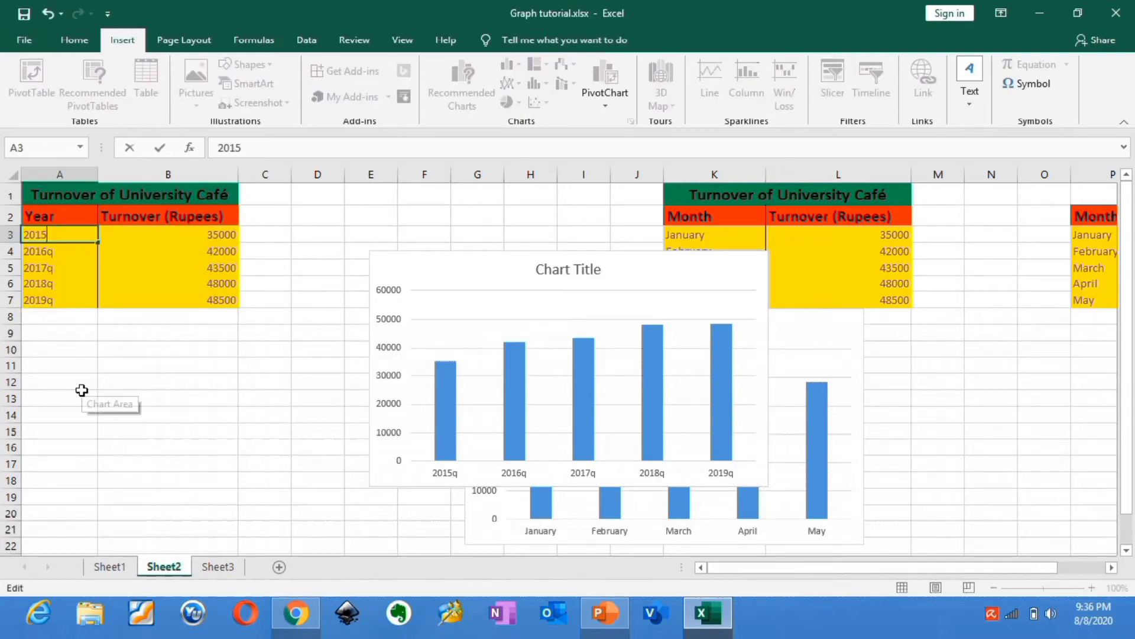
left_click(56, 250)
key("F2")
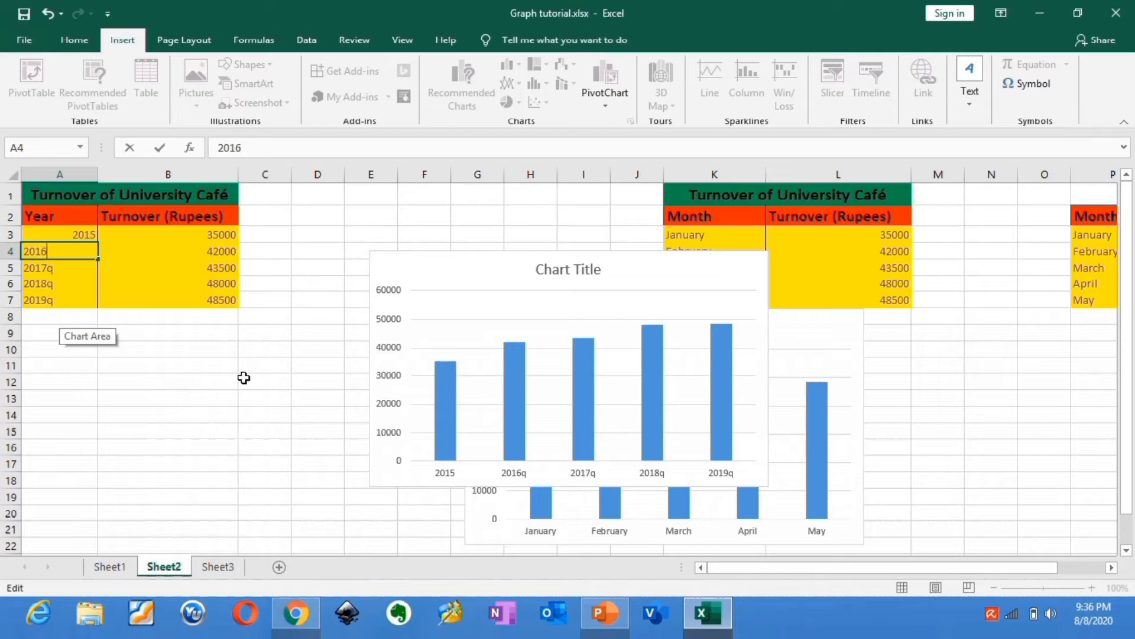
left_click(78, 266)
double_click(79, 266)
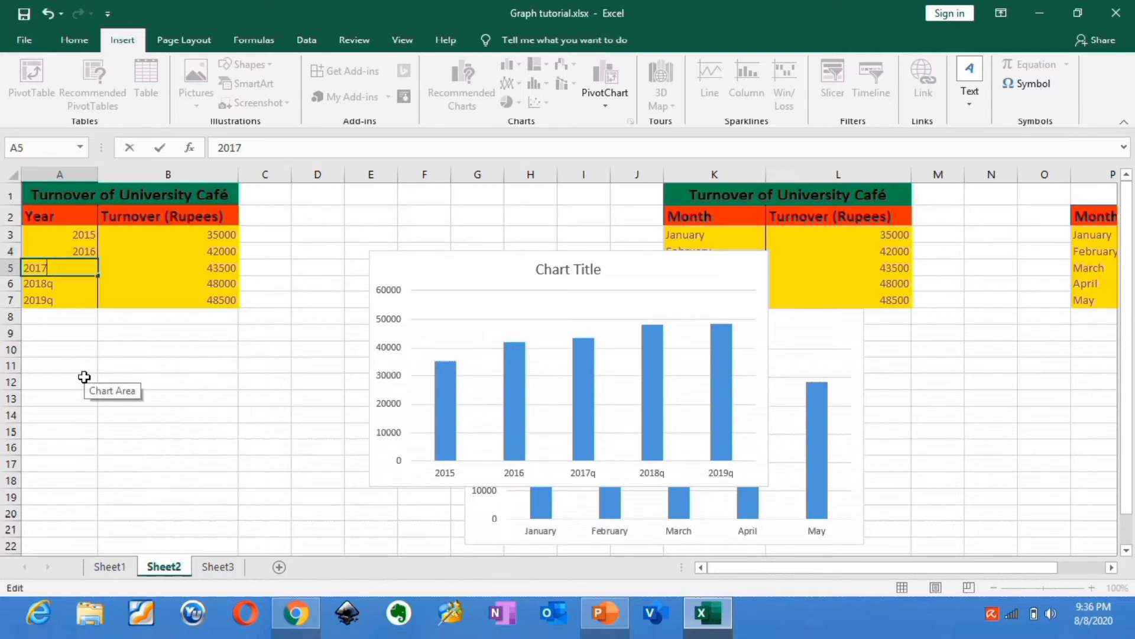
left_click(71, 287)
double_click(71, 286)
key("BackSpace")
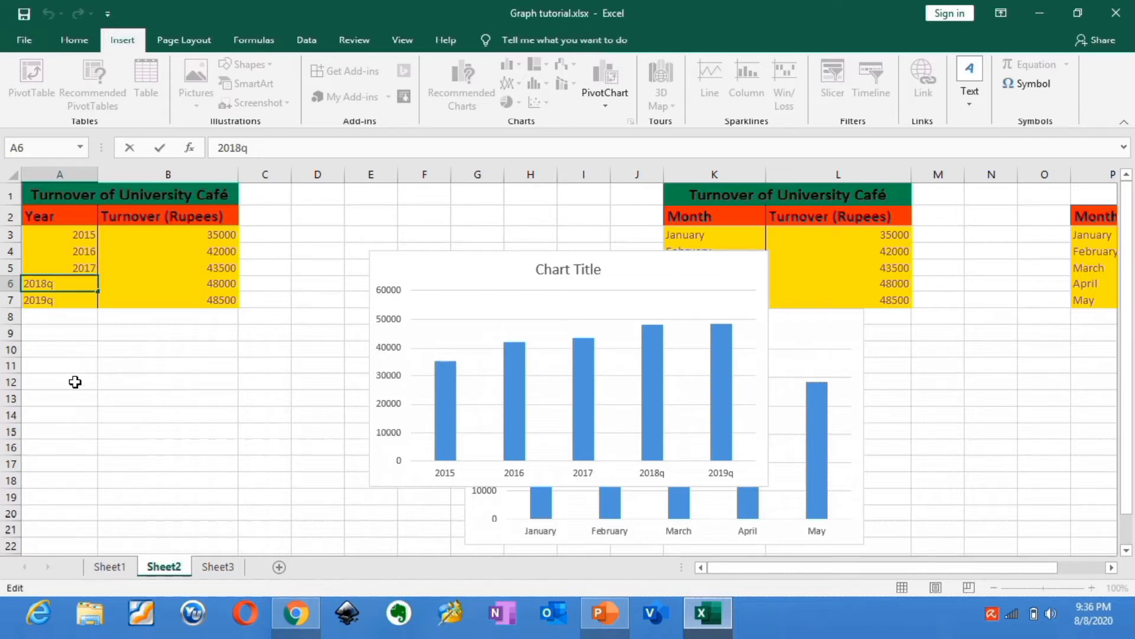
left_click(63, 299)
double_click(63, 298)
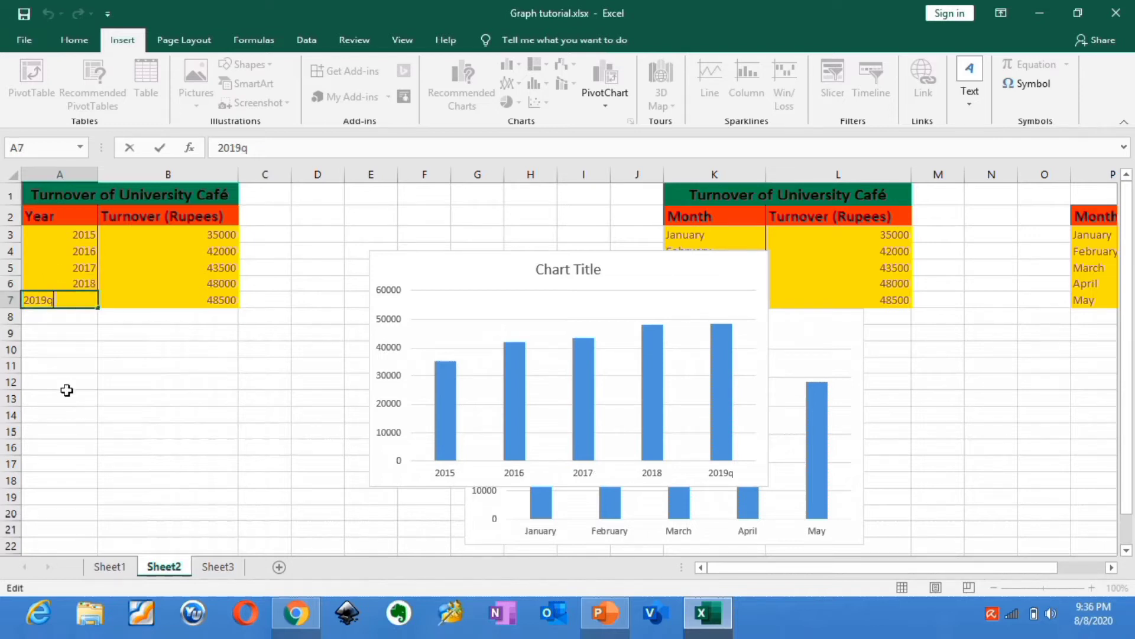
left_click(222, 388)
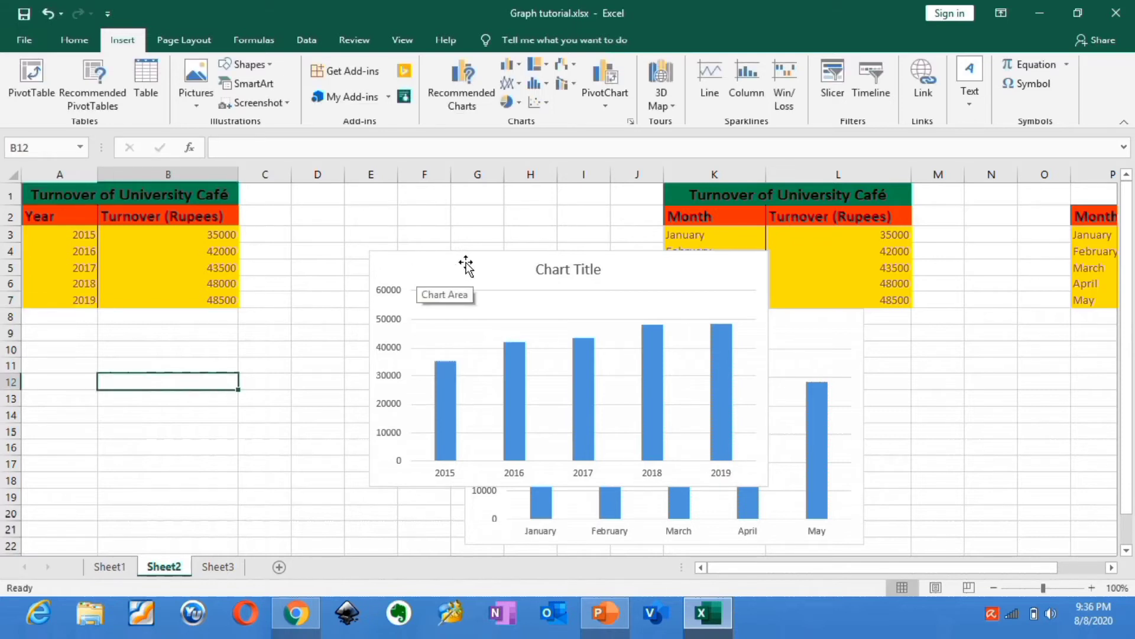
left_click(416, 220)
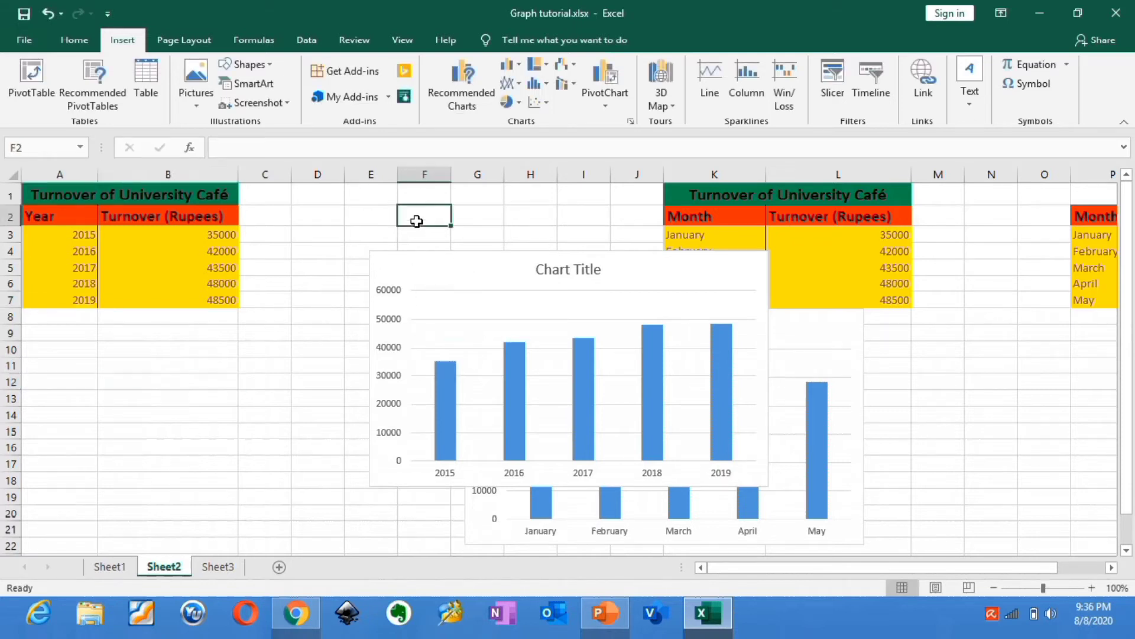
- Move the yearly column chart directly below the yearly turnover table
left_click(468, 268)
left_click_drag(449, 271, 153, 330)
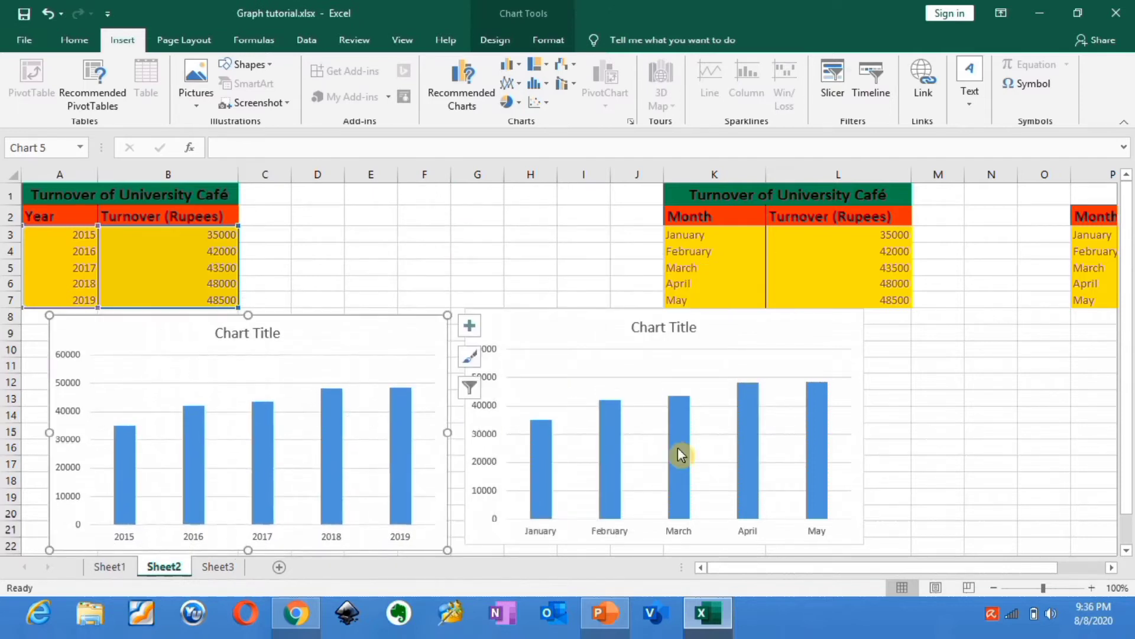
- Insert a 2-D clustered bar chart from the month and turnover data in P2:Q7 and place it below that table
left_click_drag(863, 566, 919, 559)
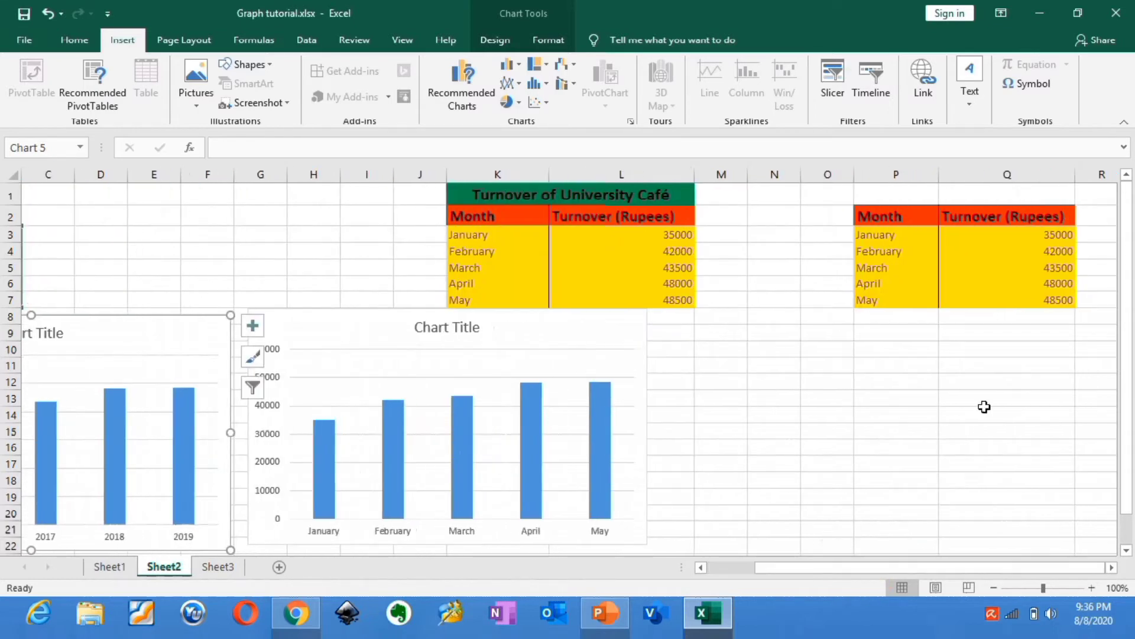
left_click(1048, 300)
left_click_drag(1044, 300, 896, 224)
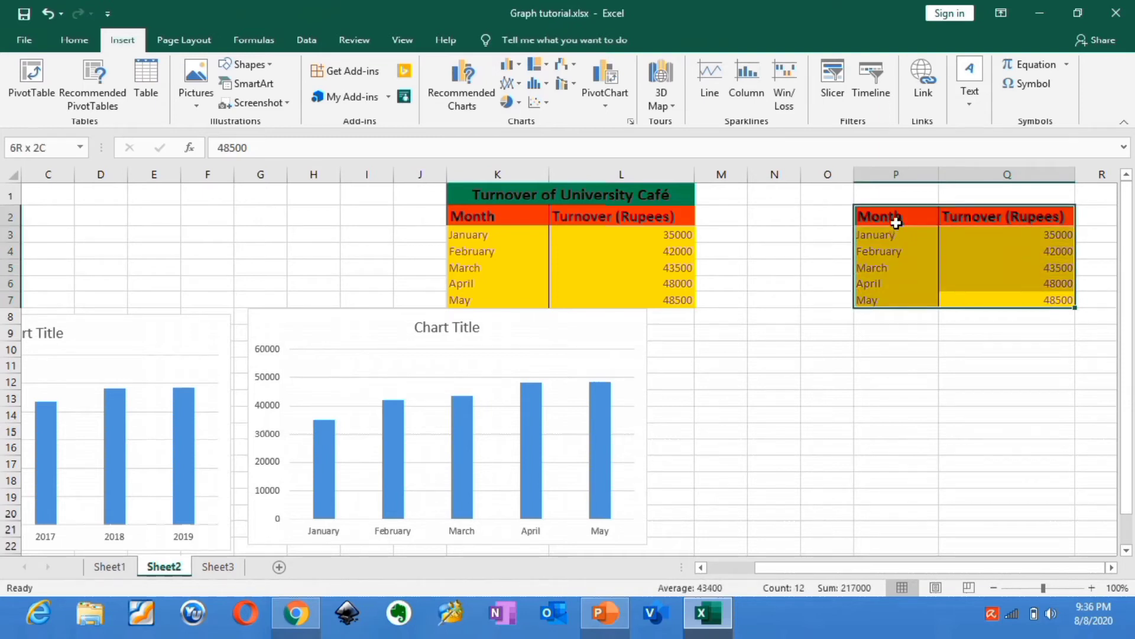
left_click_drag(897, 222, 896, 222)
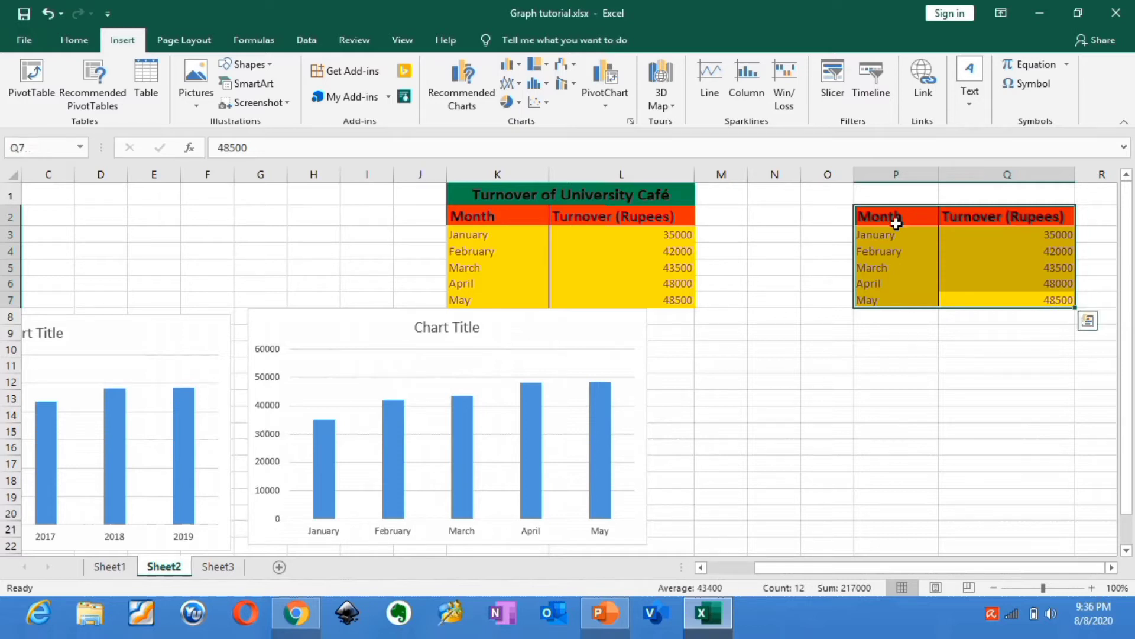
left_click(522, 68)
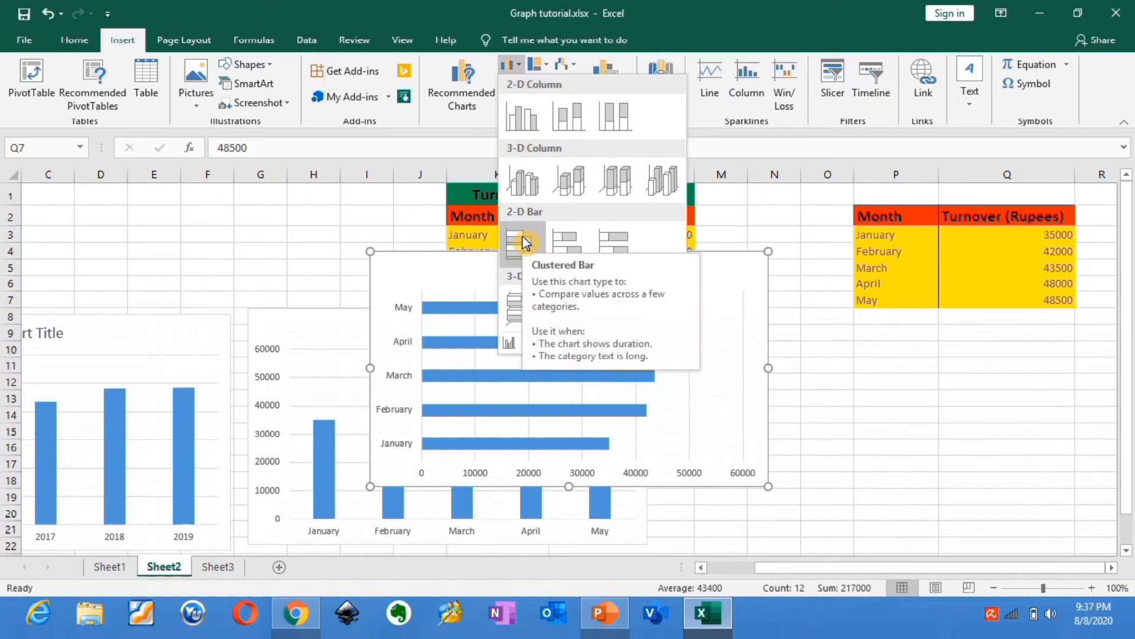
left_click(522, 235)
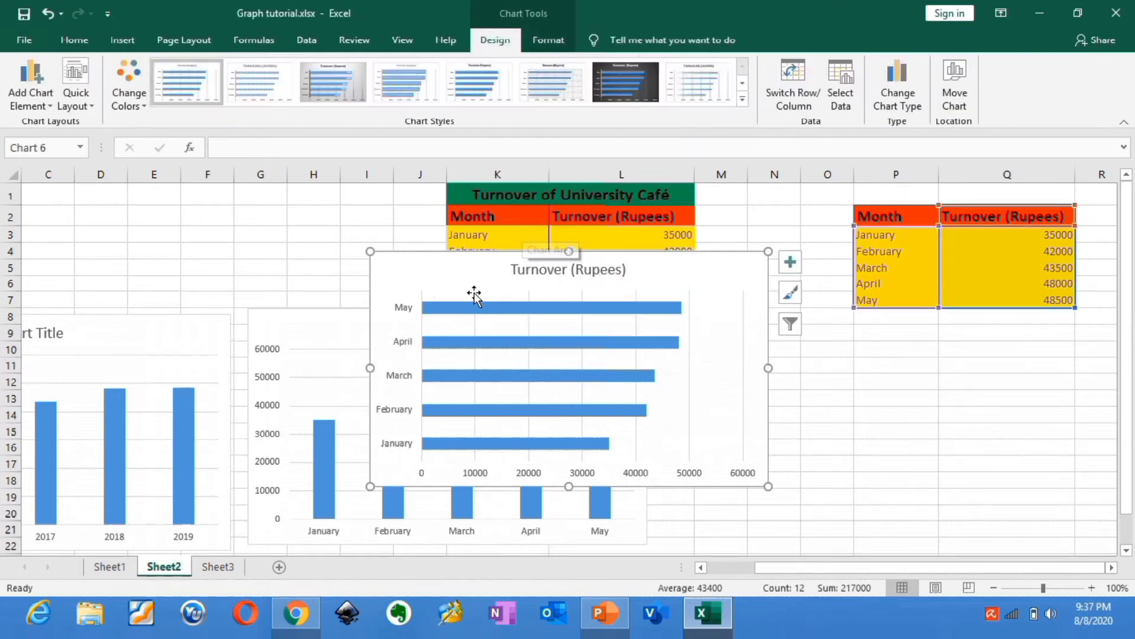
left_click_drag(471, 265, 787, 325)
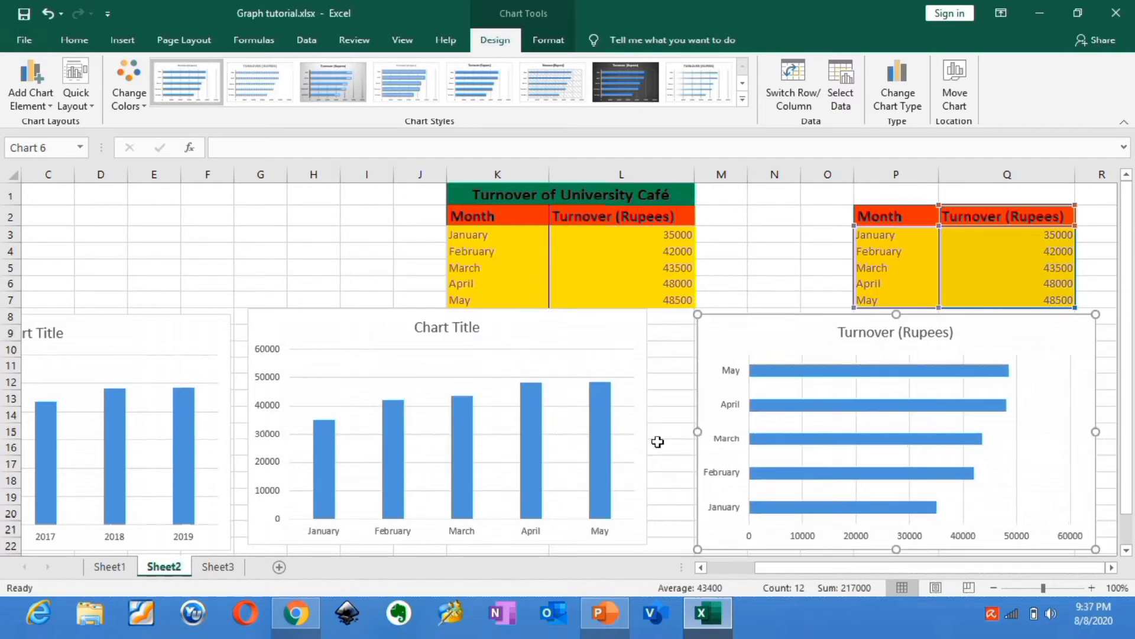
left_click_drag(811, 567, 755, 563)
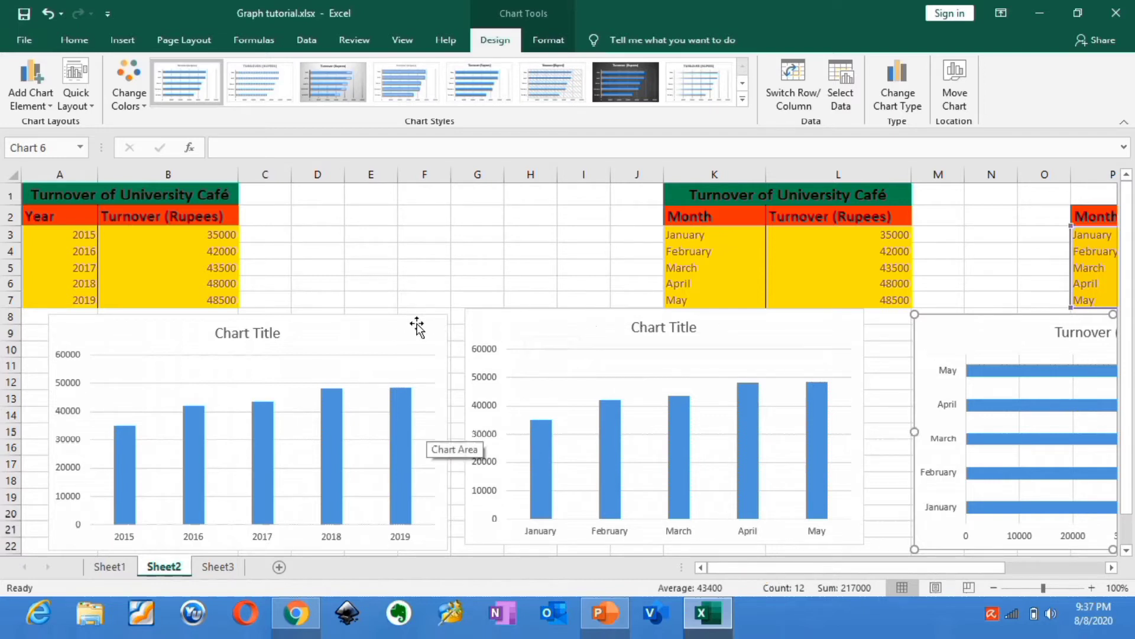
left_click(353, 327)
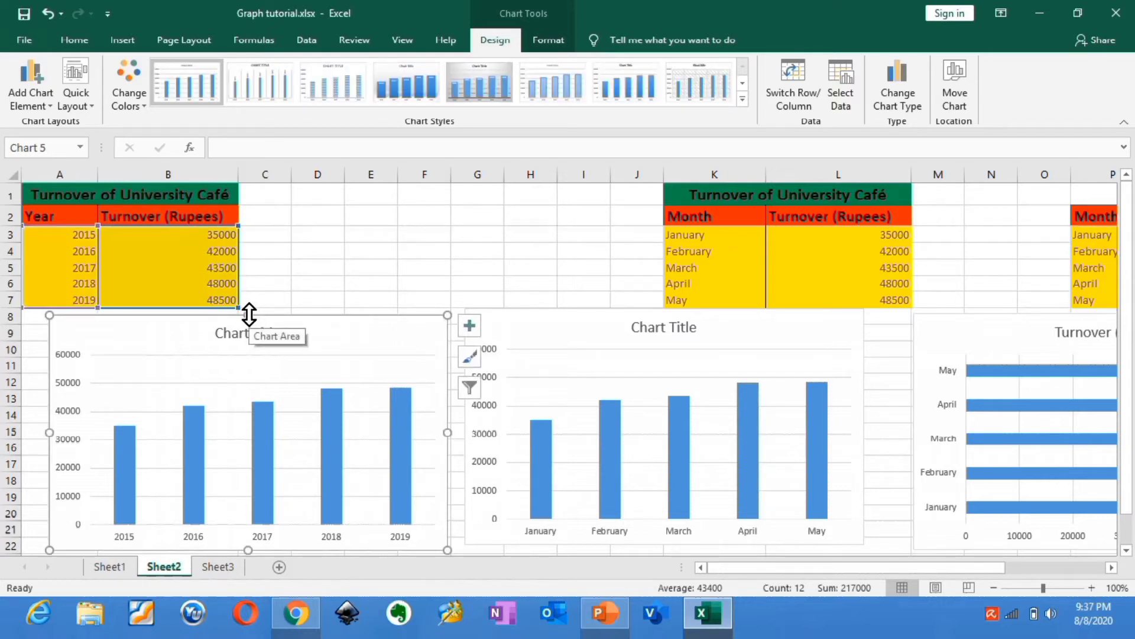
left_click_drag(247, 312, 248, 314)
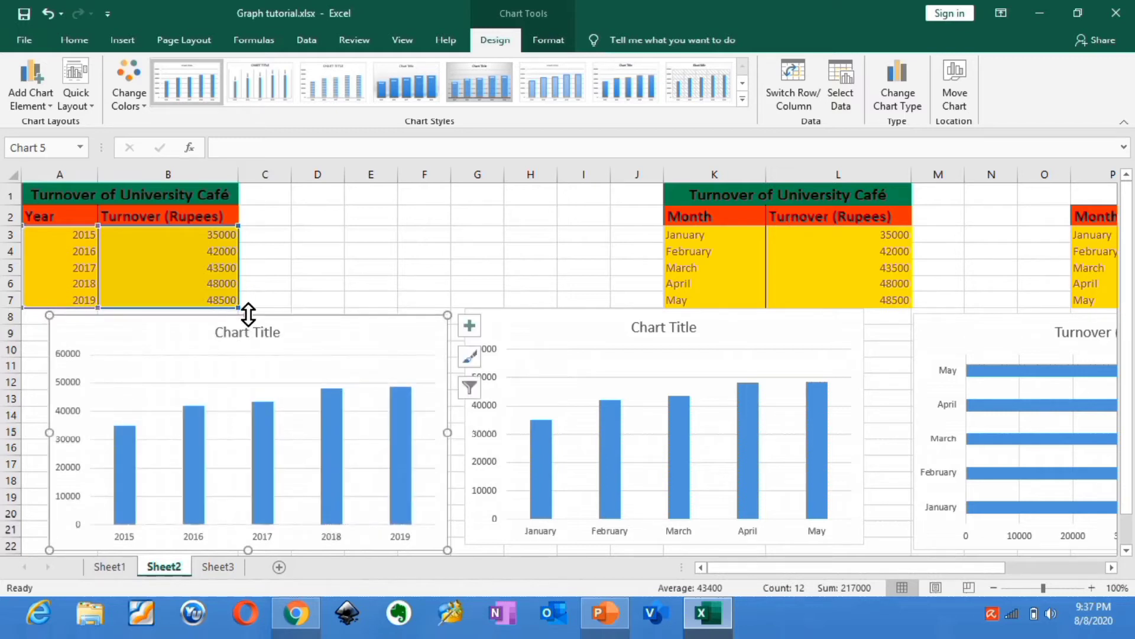
left_click(286, 363)
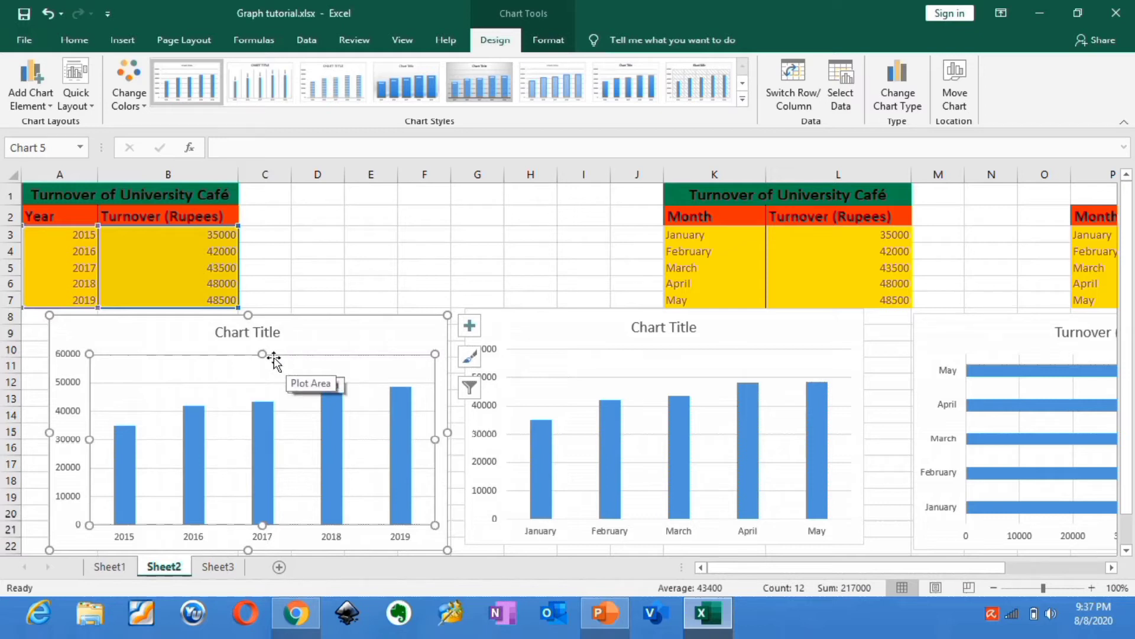
left_click_drag(262, 354, 262, 354)
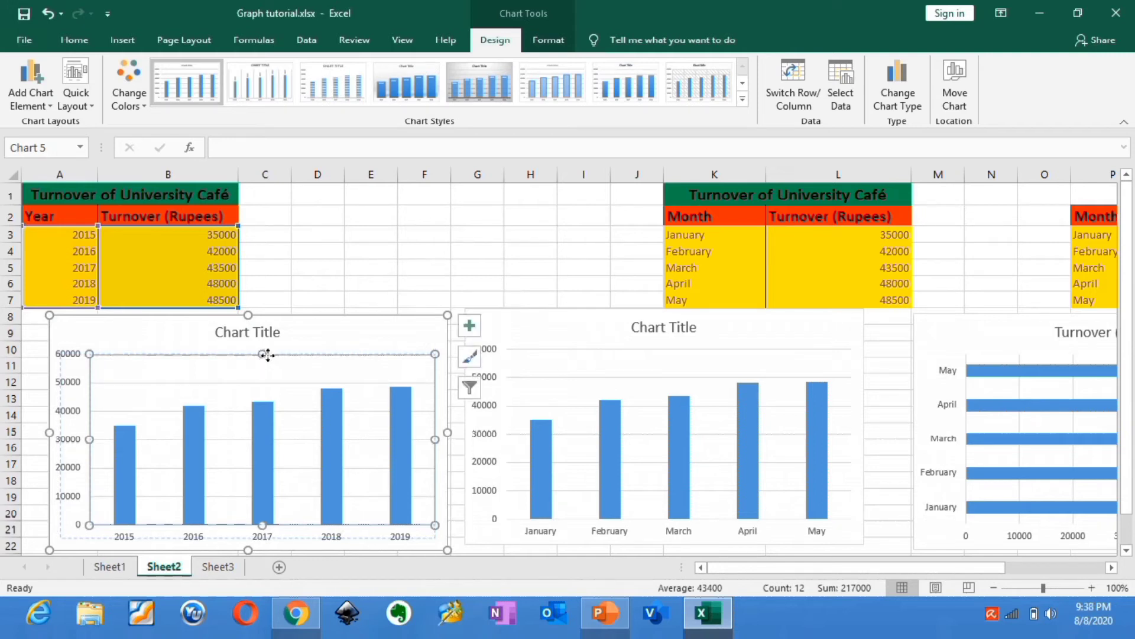
left_click(320, 286)
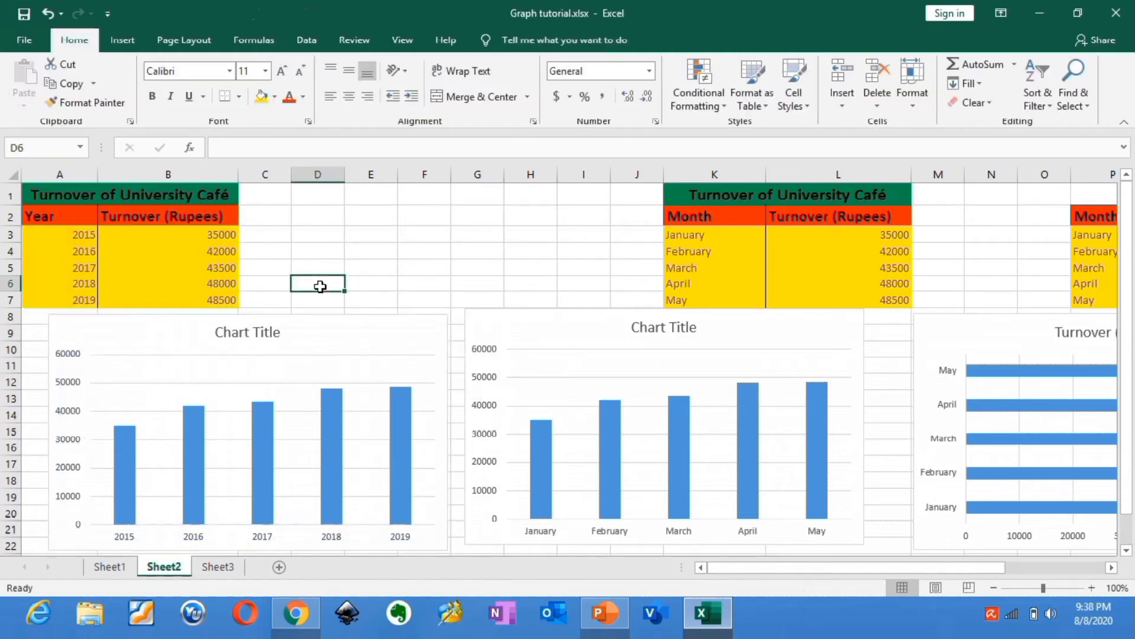
- Apply the quick layout with a chart title, both axis titles, major gridlines and a side legend to the yearly column chart
left_click(323, 325)
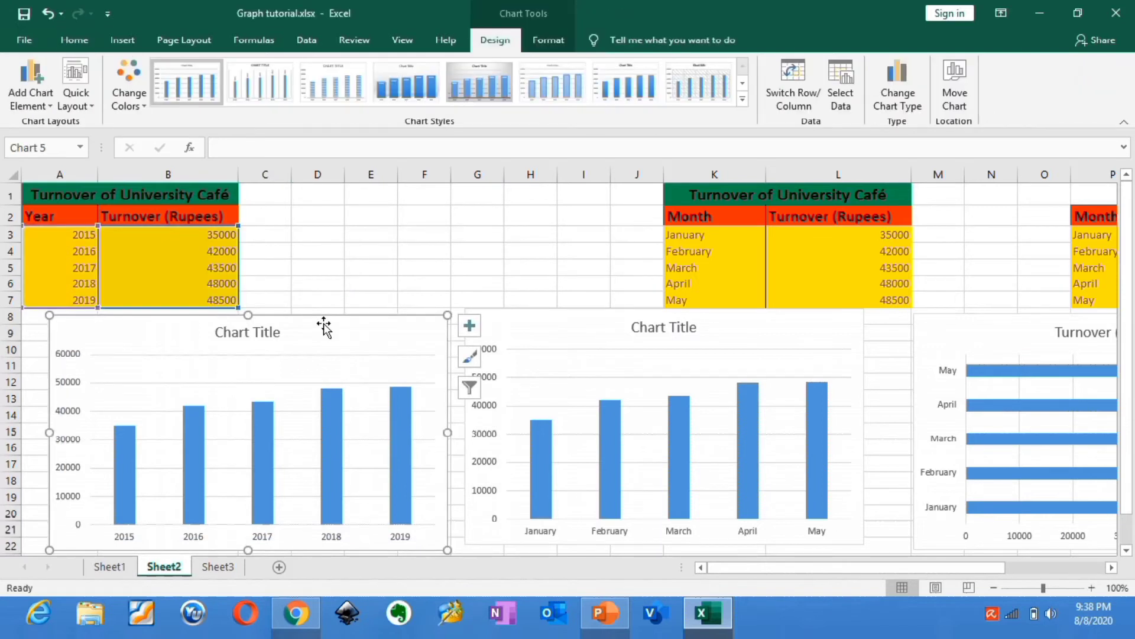
left_click(89, 106)
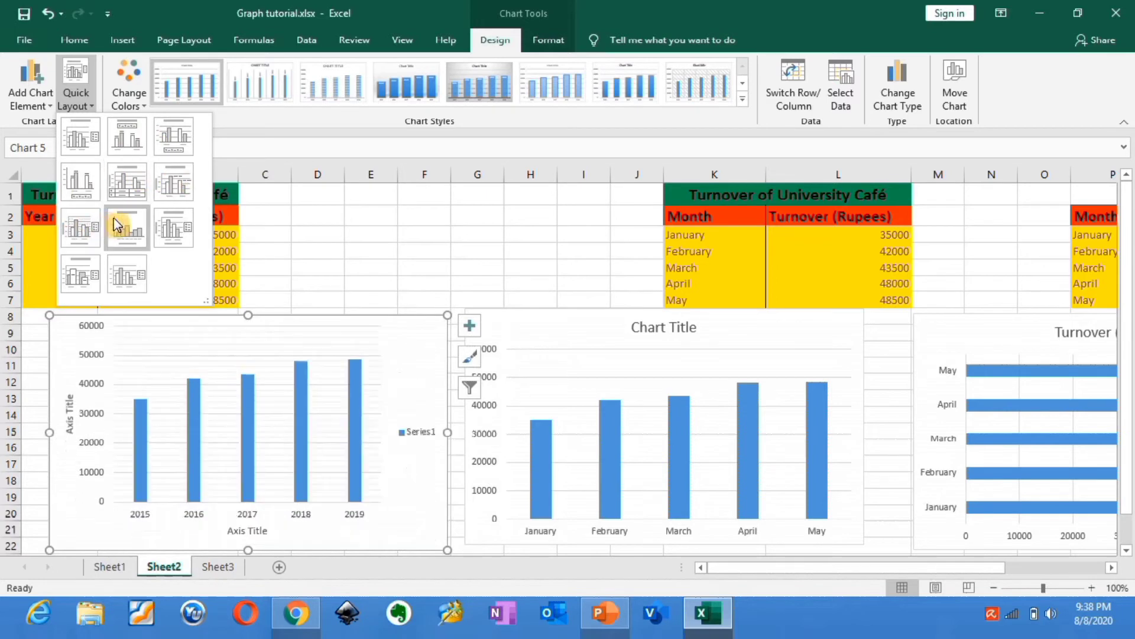
left_click(179, 228)
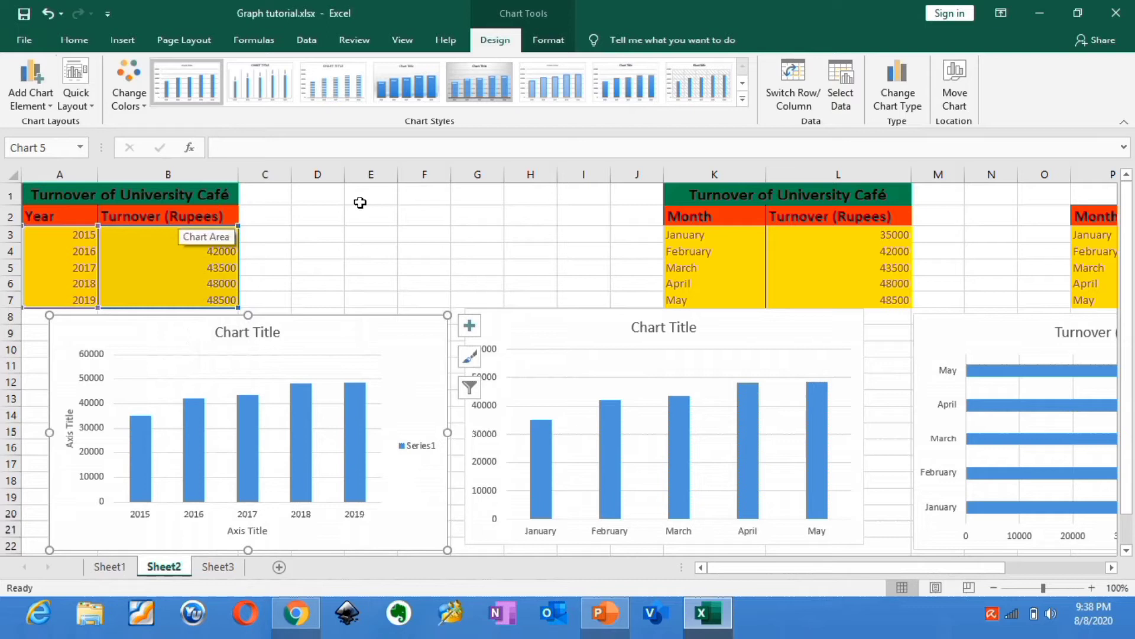
- Give the monthly column chart the same quick layout with a chart title, both axis titles and a side legend
left_click(571, 323)
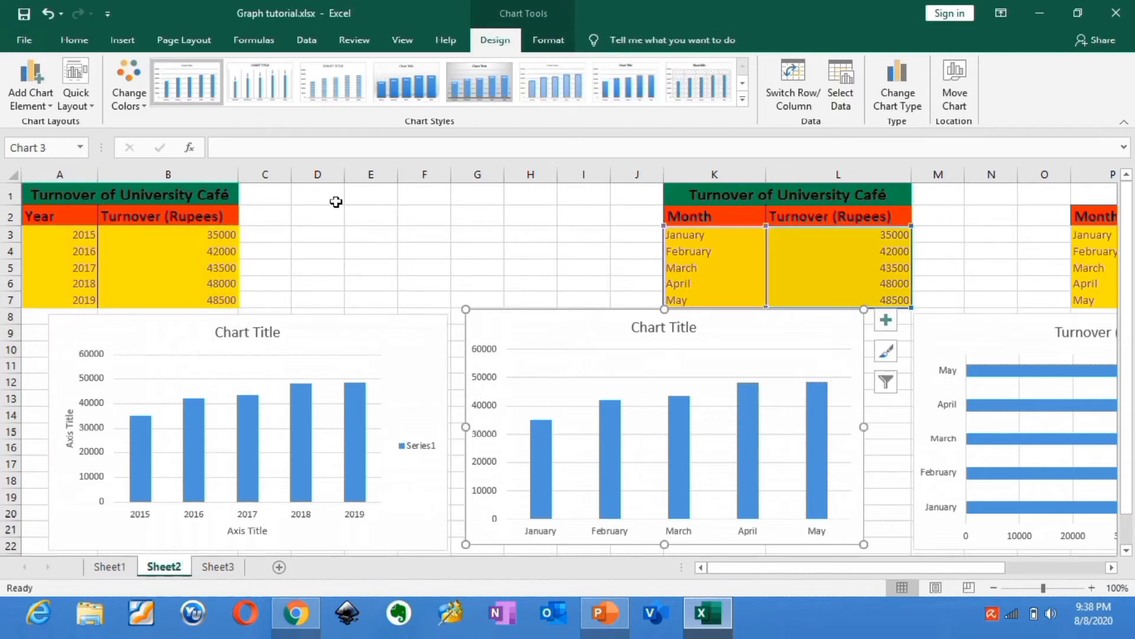
left_click(93, 110)
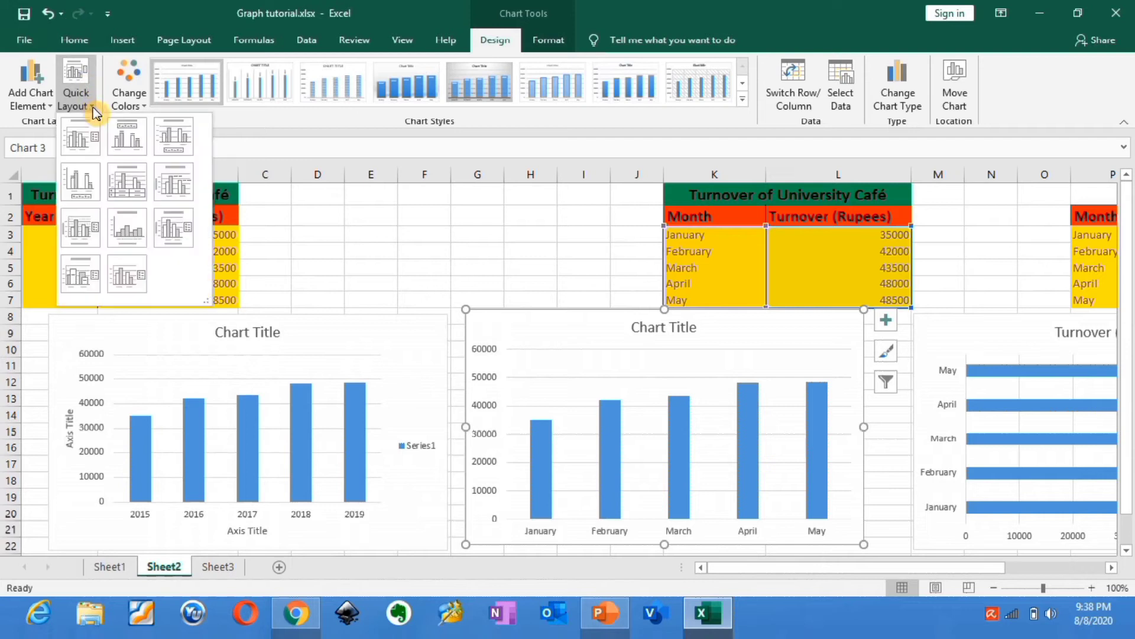
left_click(188, 228)
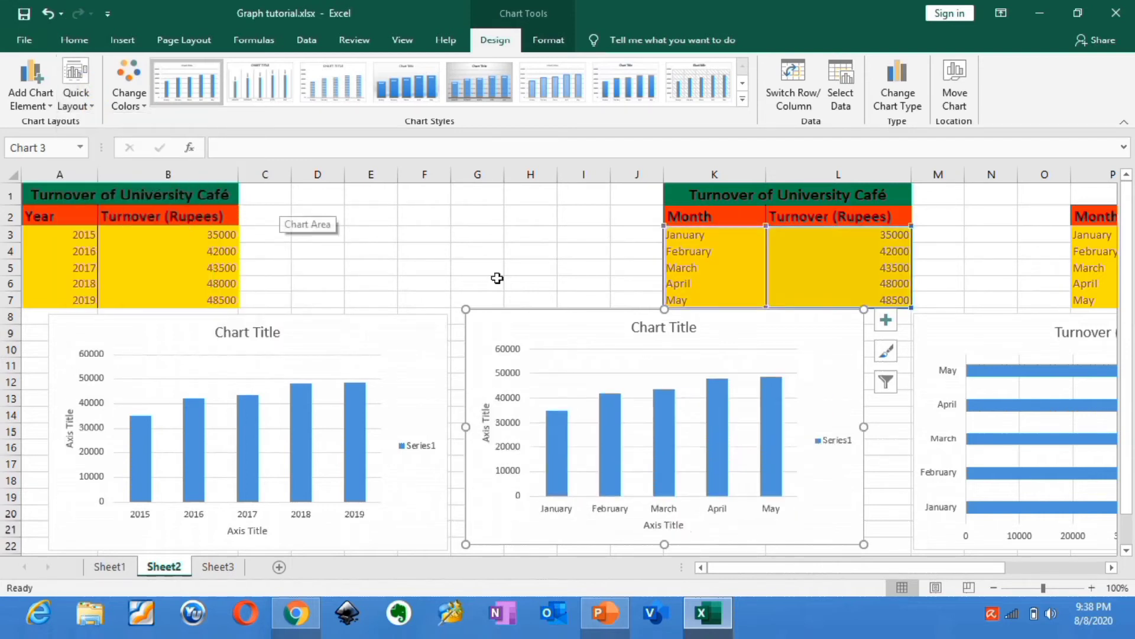
- Apply the quick layout that includes a data table with legend keys to the monthly bar chart
left_click(960, 330)
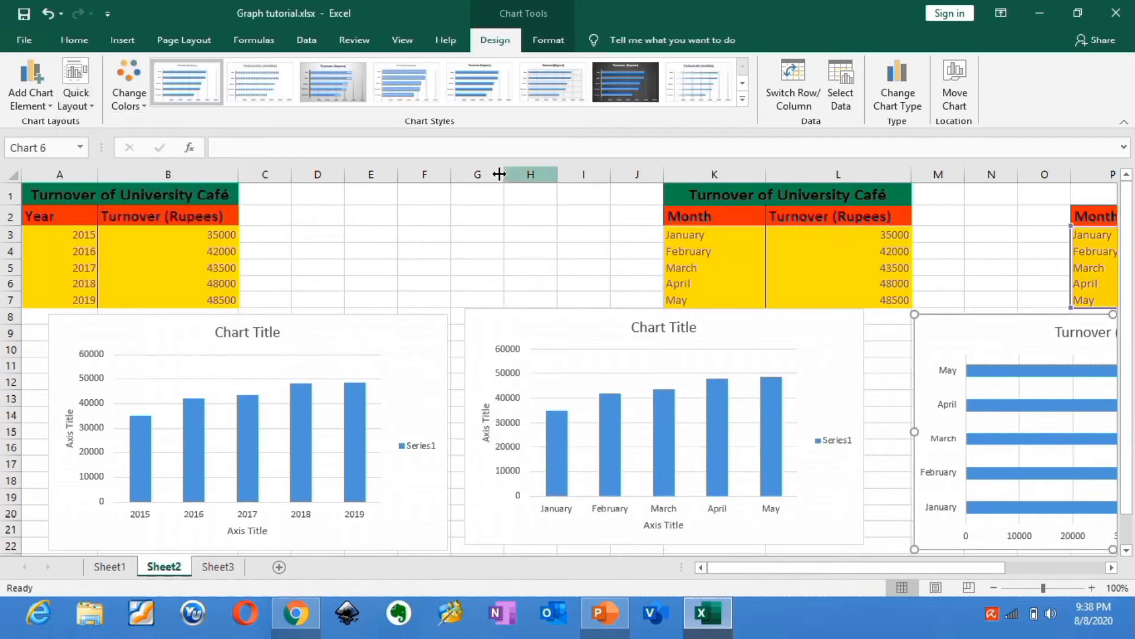
left_click(94, 109)
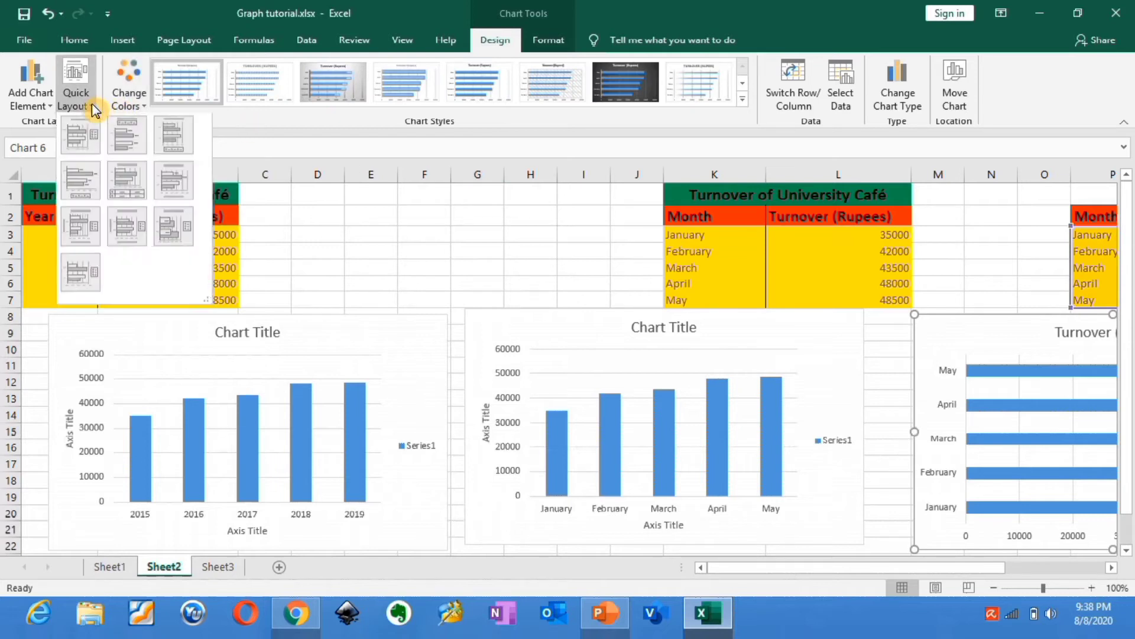
left_click(124, 177)
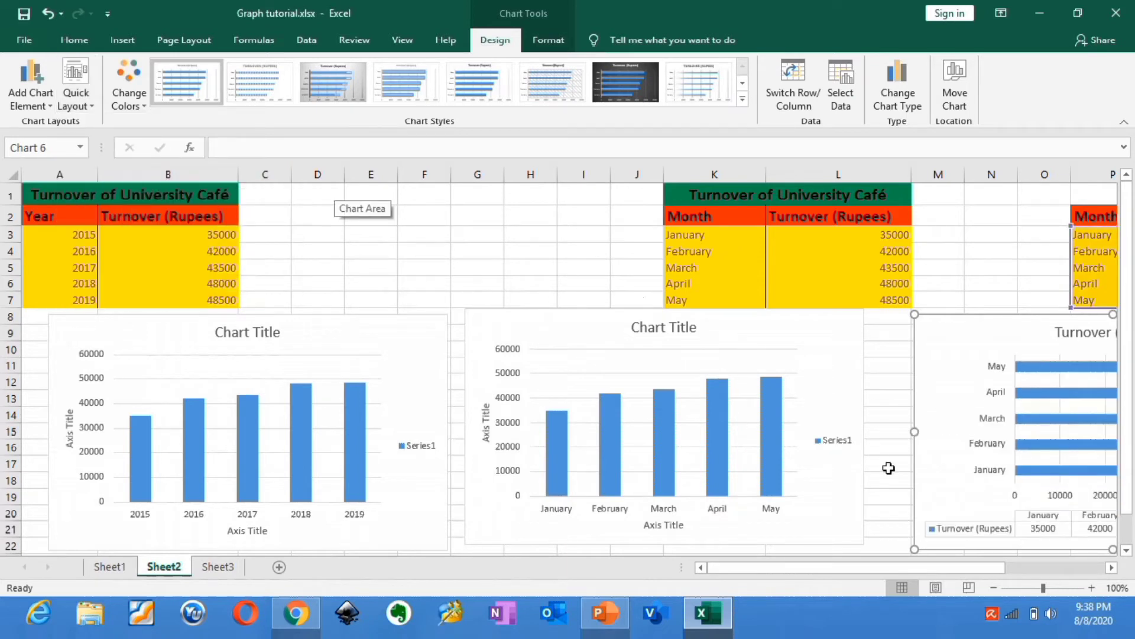
left_click_drag(860, 568, 935, 568)
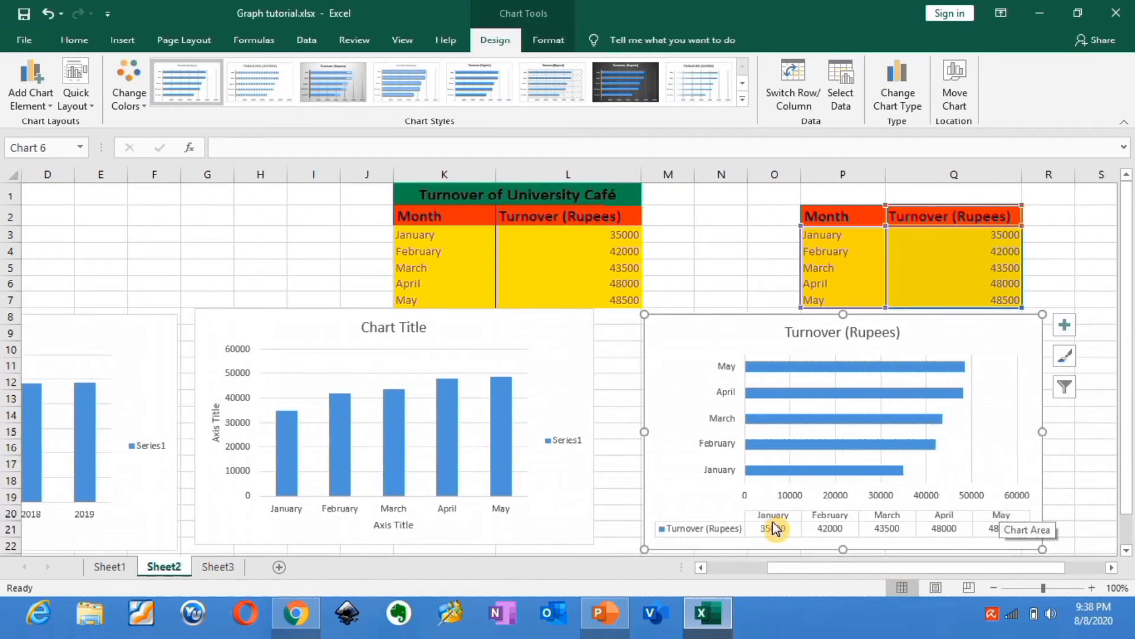
- Set the yearly column chart's title to "Turnover of University Café"
left_click_drag(798, 566, 722, 570)
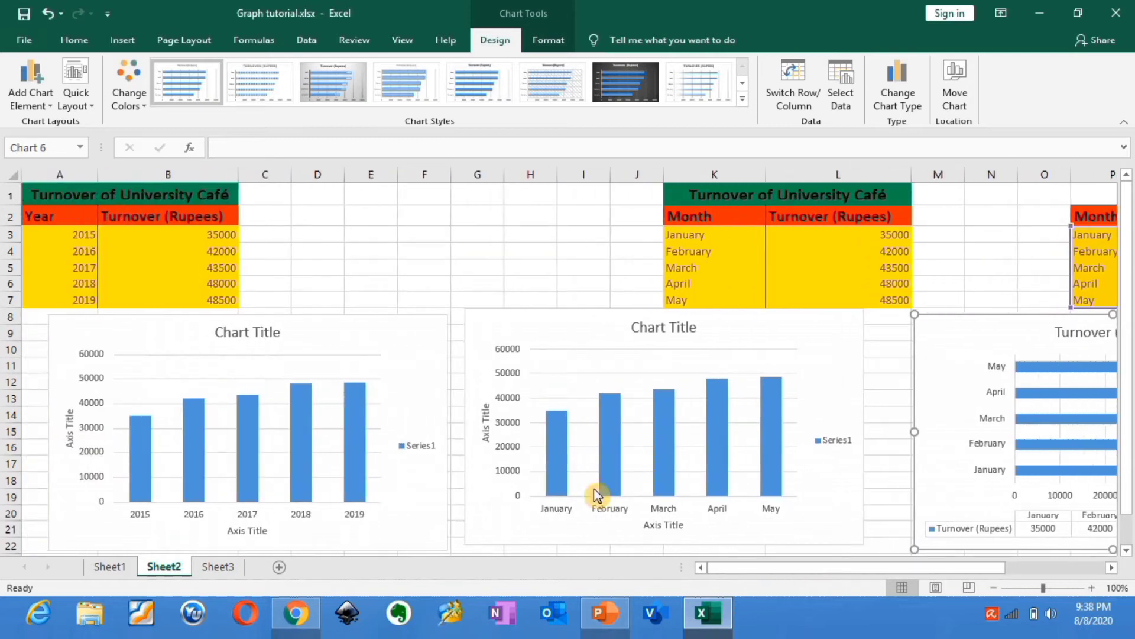
left_click(362, 330)
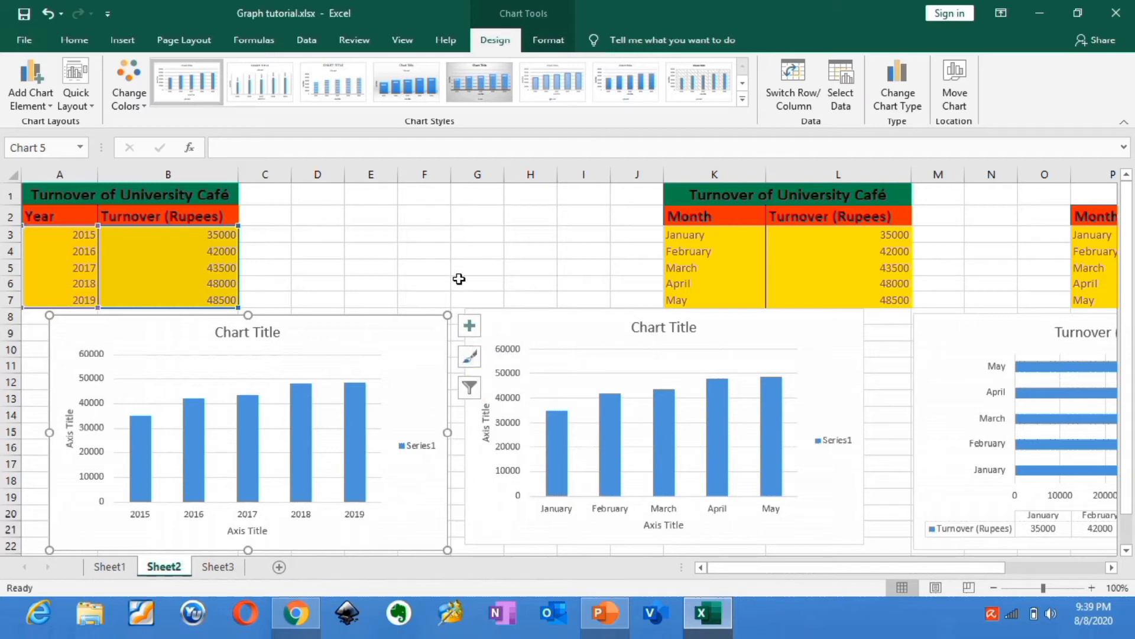
left_click(240, 334)
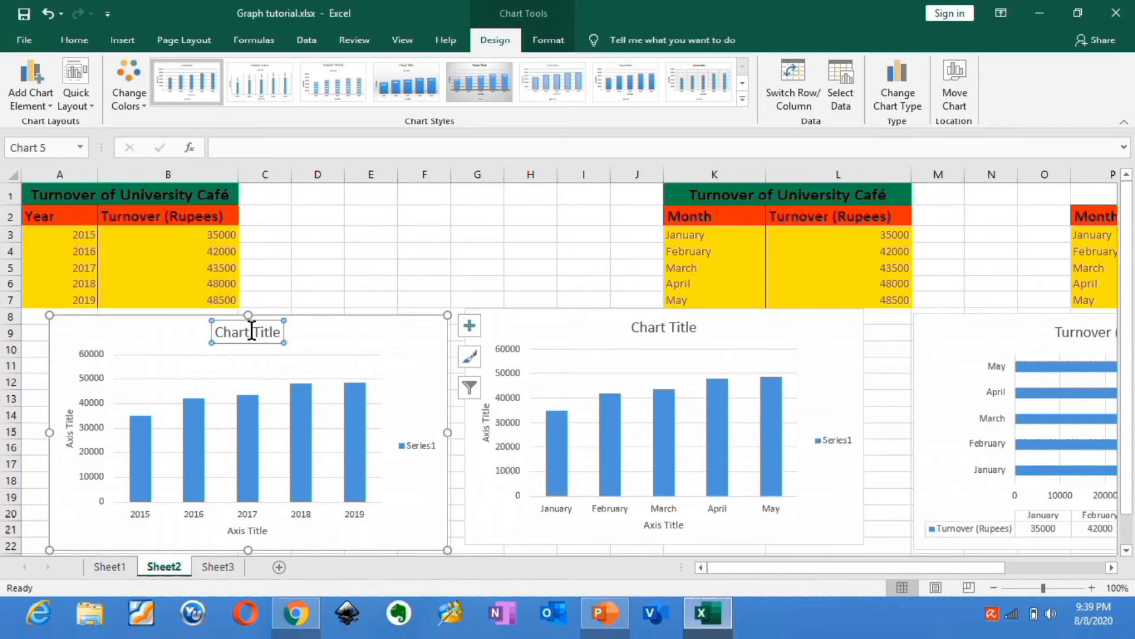
left_click(230, 146)
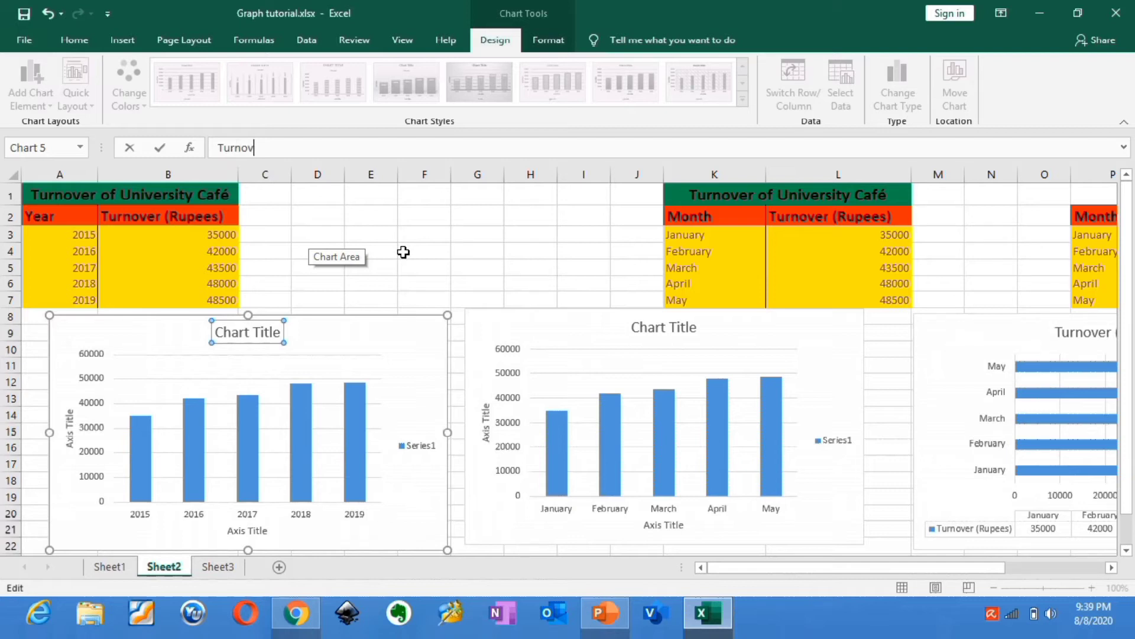
type("er of University Cafe")
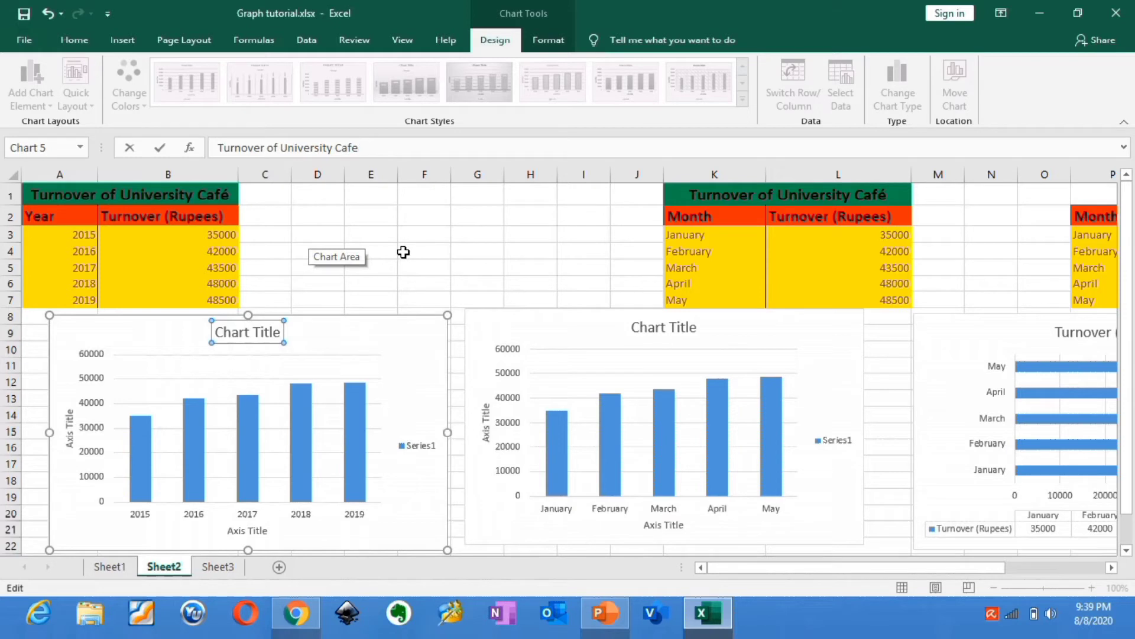
key("Return")
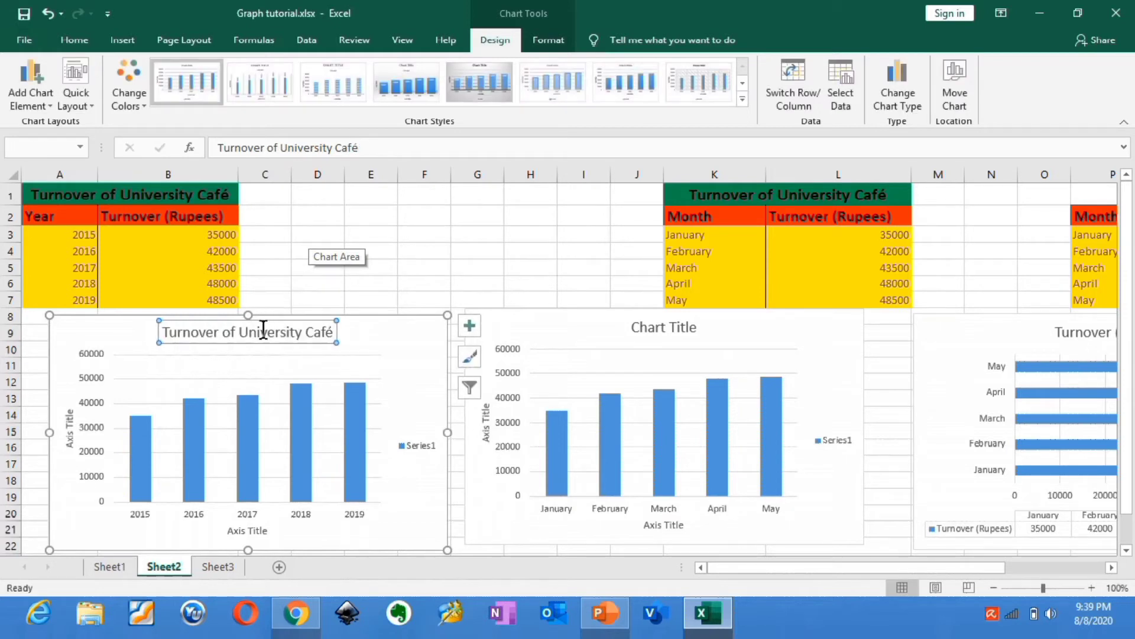
- Set the yearly chart's vertical axis title to "Turnover (Rupees)"
left_click(67, 421)
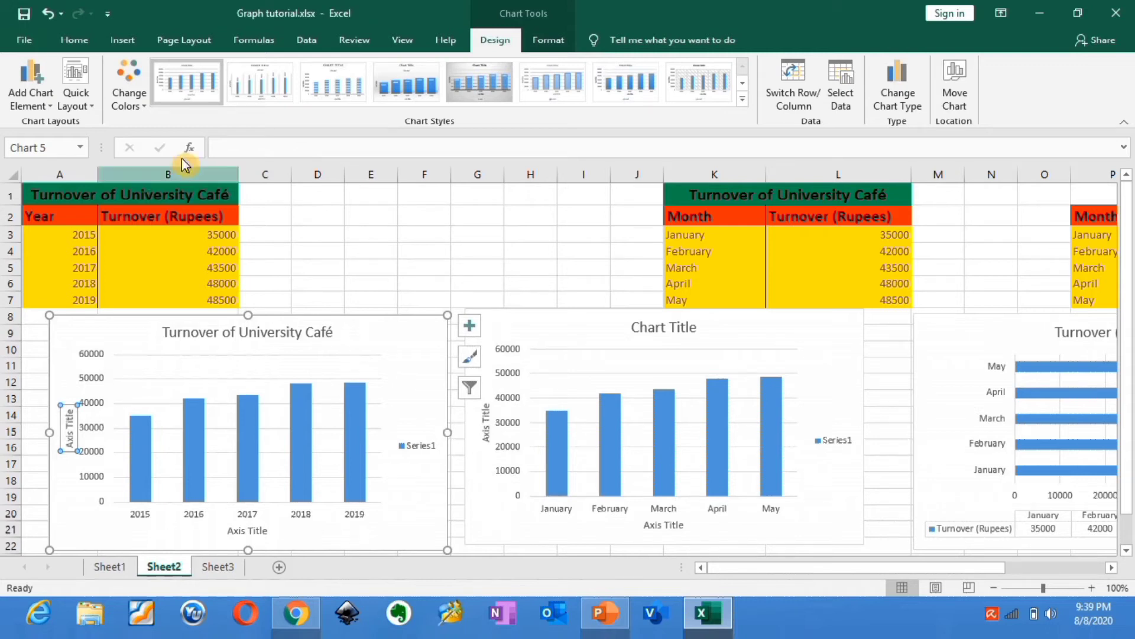
left_click(240, 149)
type("Turnover (Rupees")
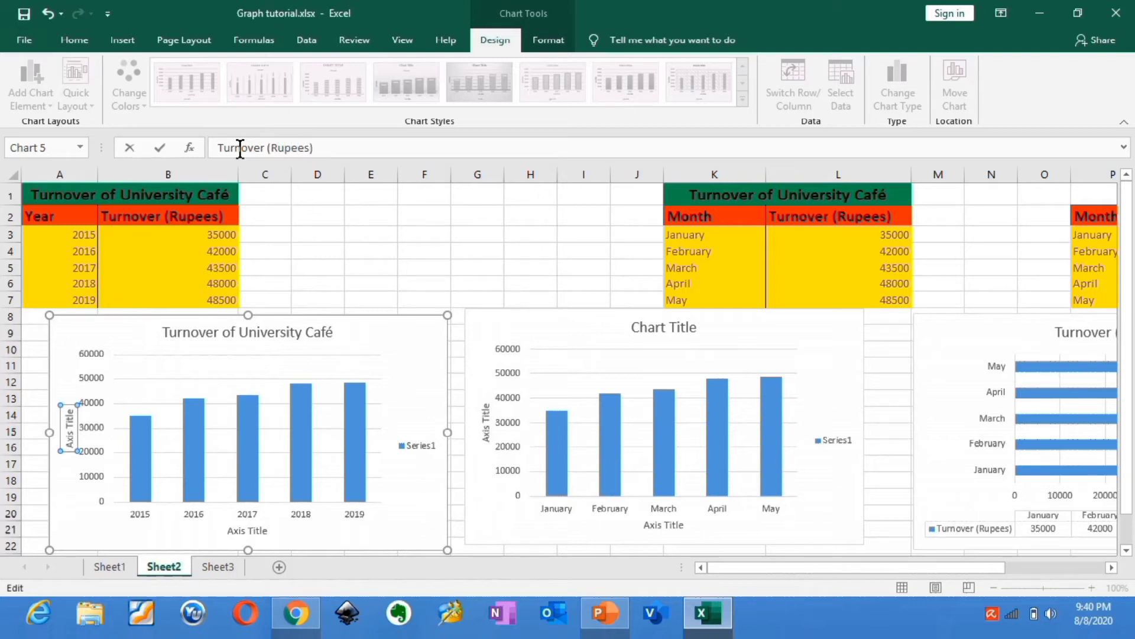
key("Return")
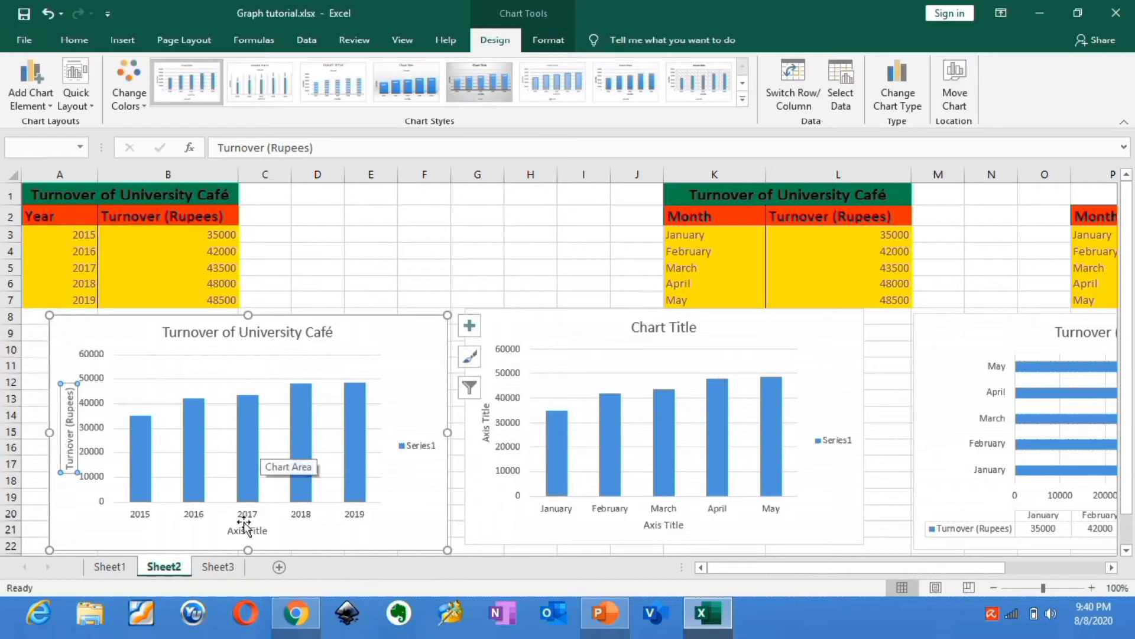
- Set the yearly chart's horizontal axis title to "Year"
left_click(242, 530)
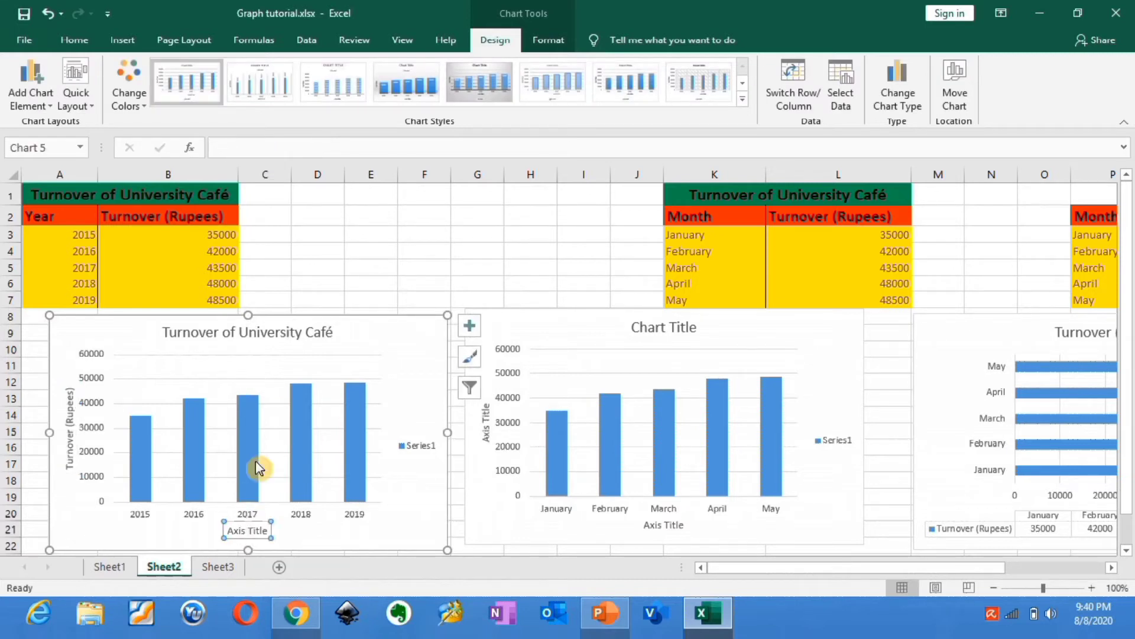
left_click(268, 151)
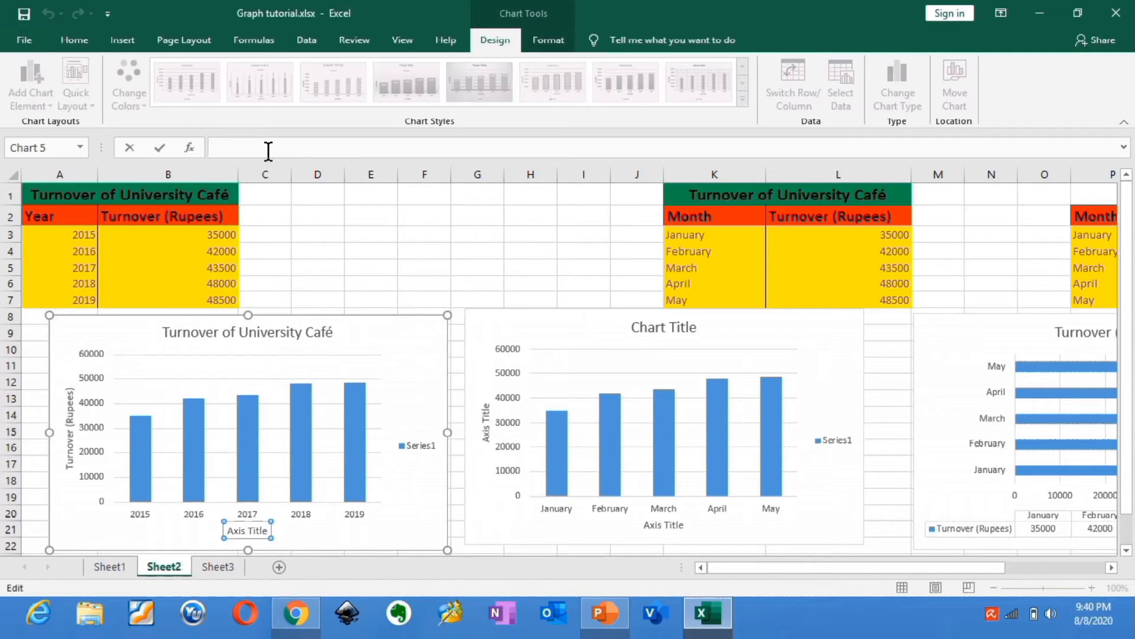
type("Year")
key("Return")
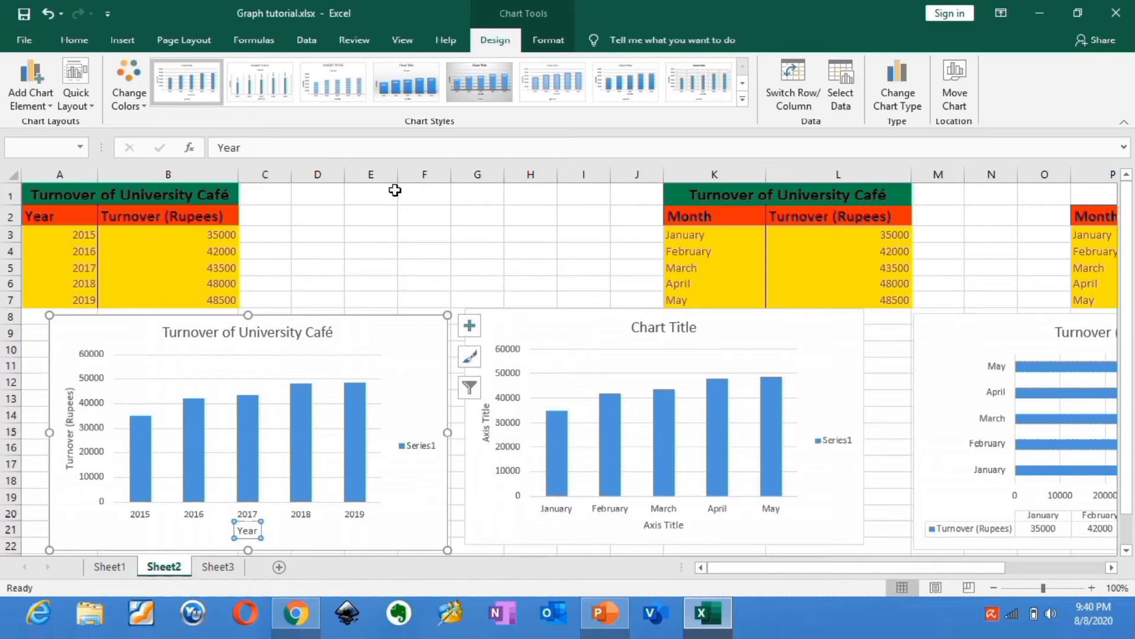
- Set the monthly column chart's title to "Turnover of University Cafe"
left_click(656, 336)
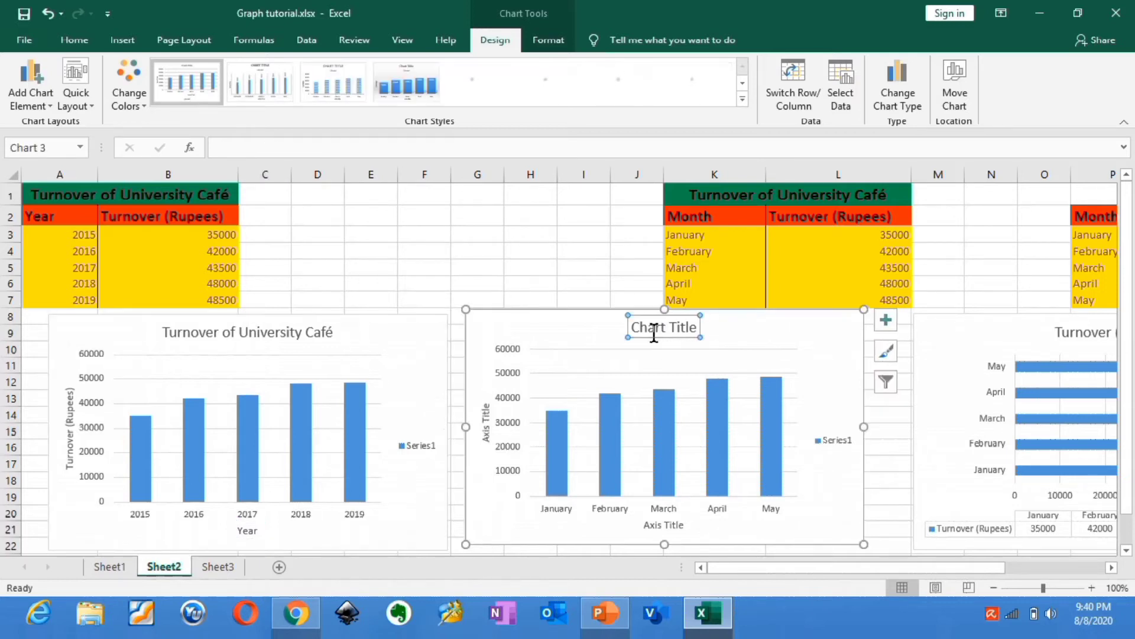
left_click(283, 143)
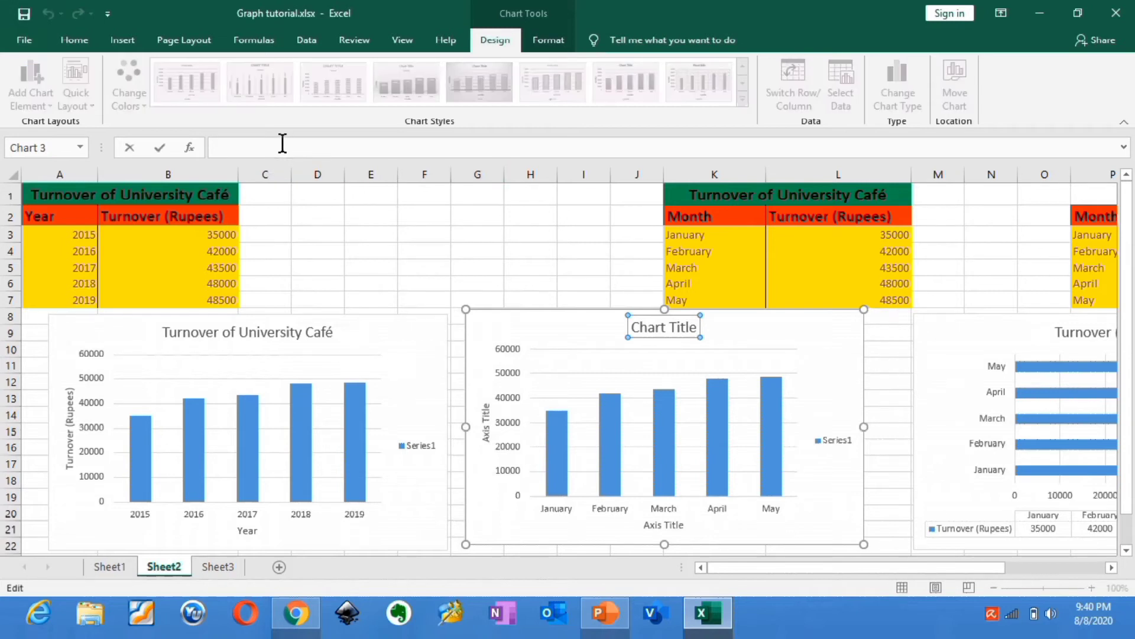
type("T")
key("BackSpace")
key("BackSpace")
key("BackSpace")
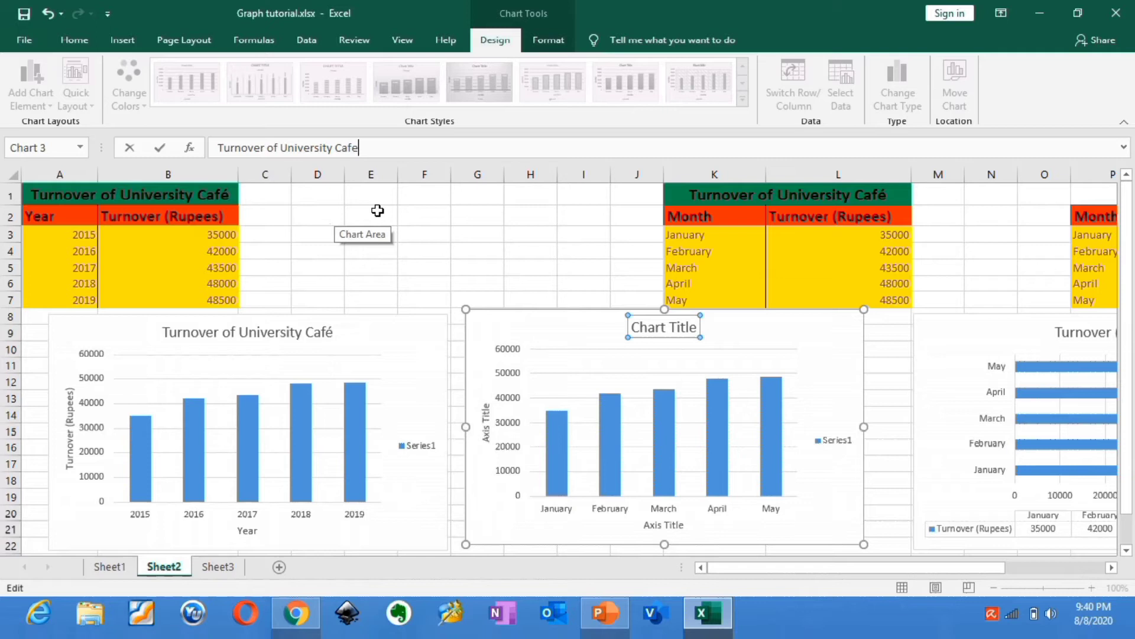
key("Return")
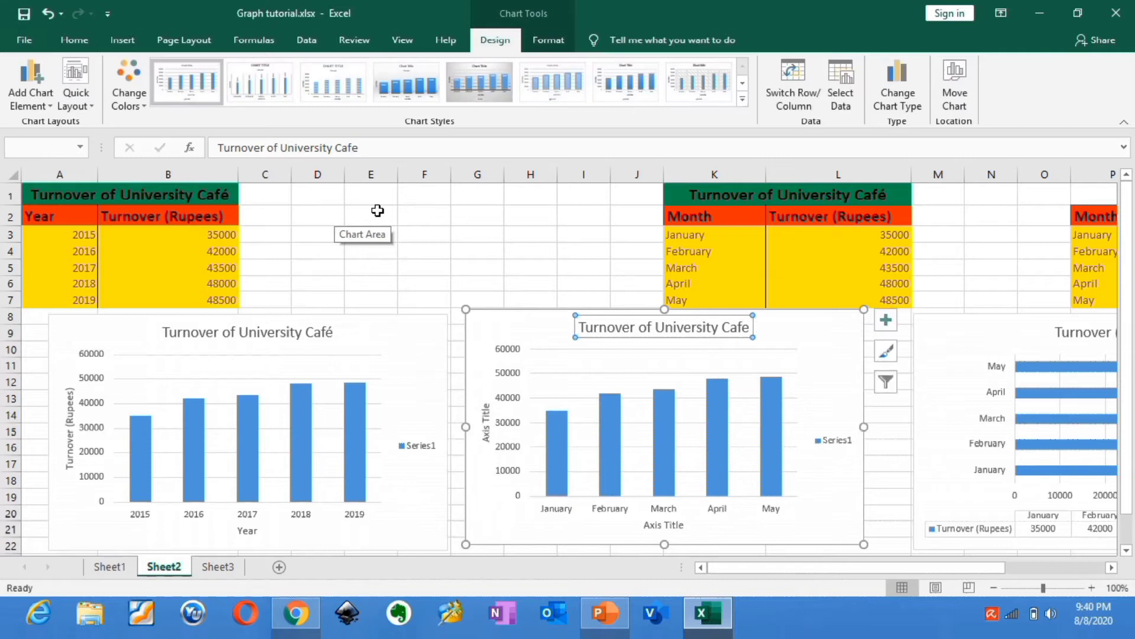
- Set the monthly column chart's vertical axis title to "Turnover (Rupees)"
left_click(487, 414)
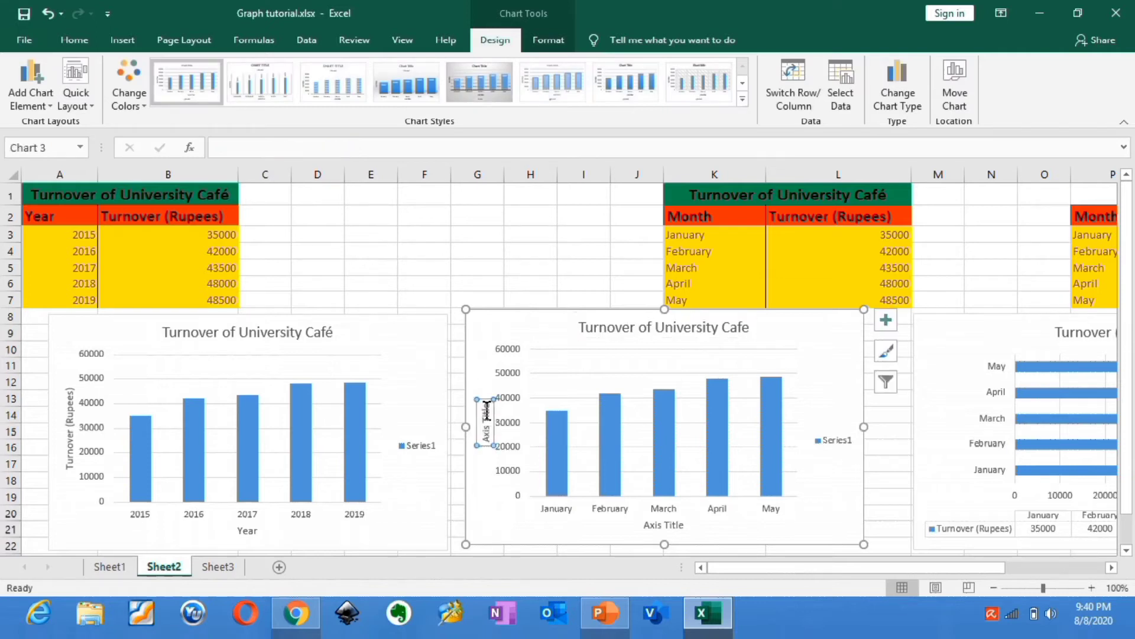
left_click(296, 148)
type("T")
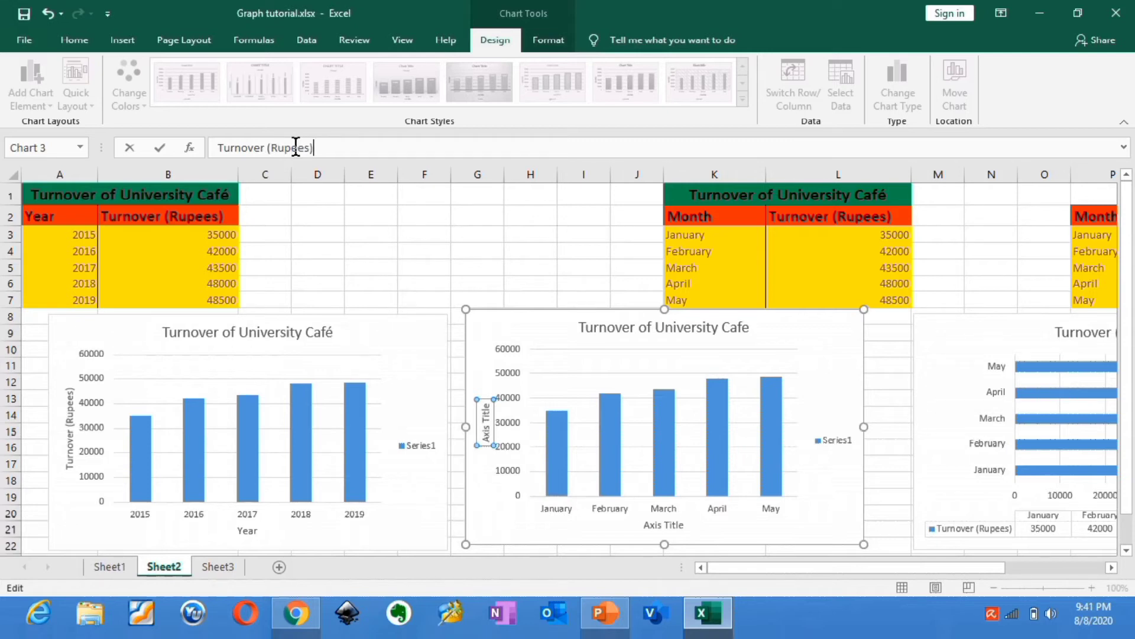
type("urnover (Rupees)")
key("Return")
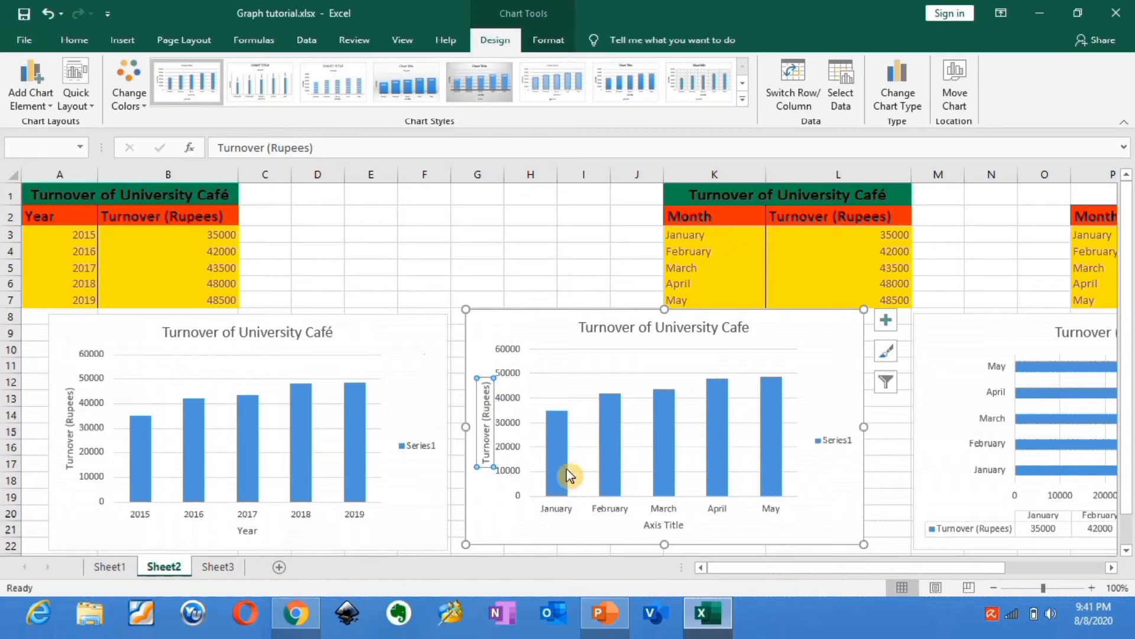
- Set the monthly column chart's horizontal axis title to "Month"
left_click(667, 525)
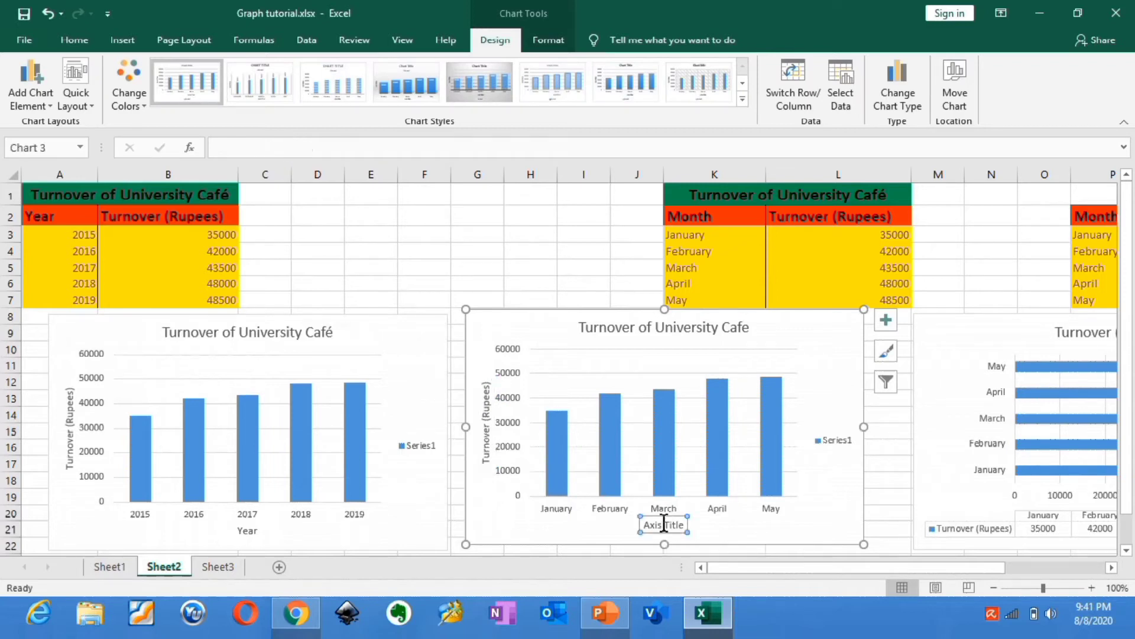
left_click(311, 142)
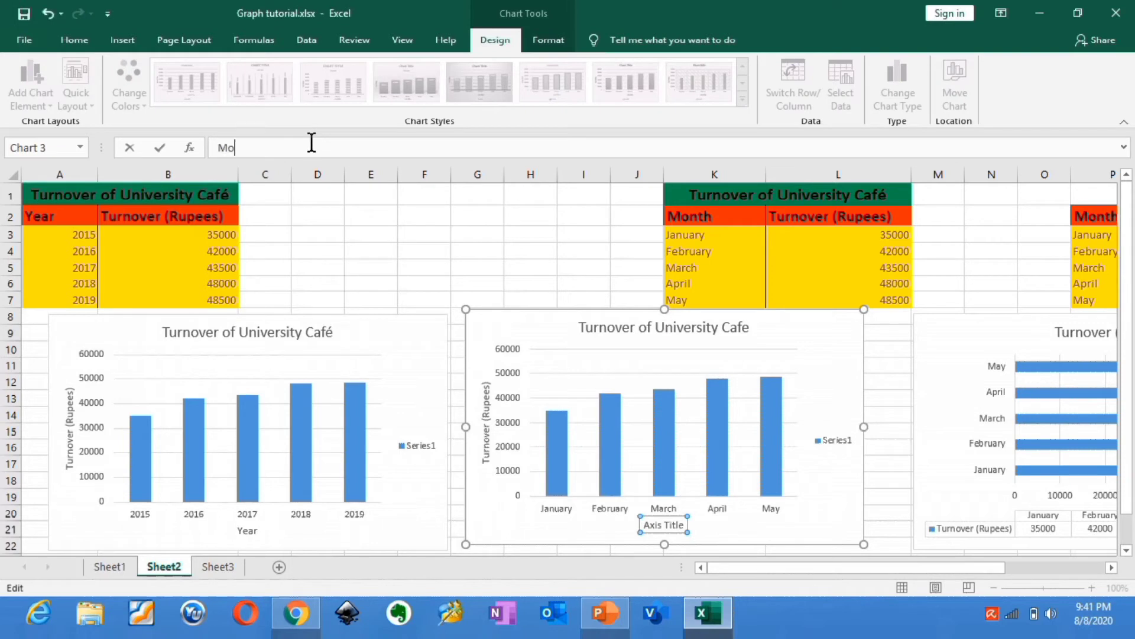
type("Month")
key("Return")
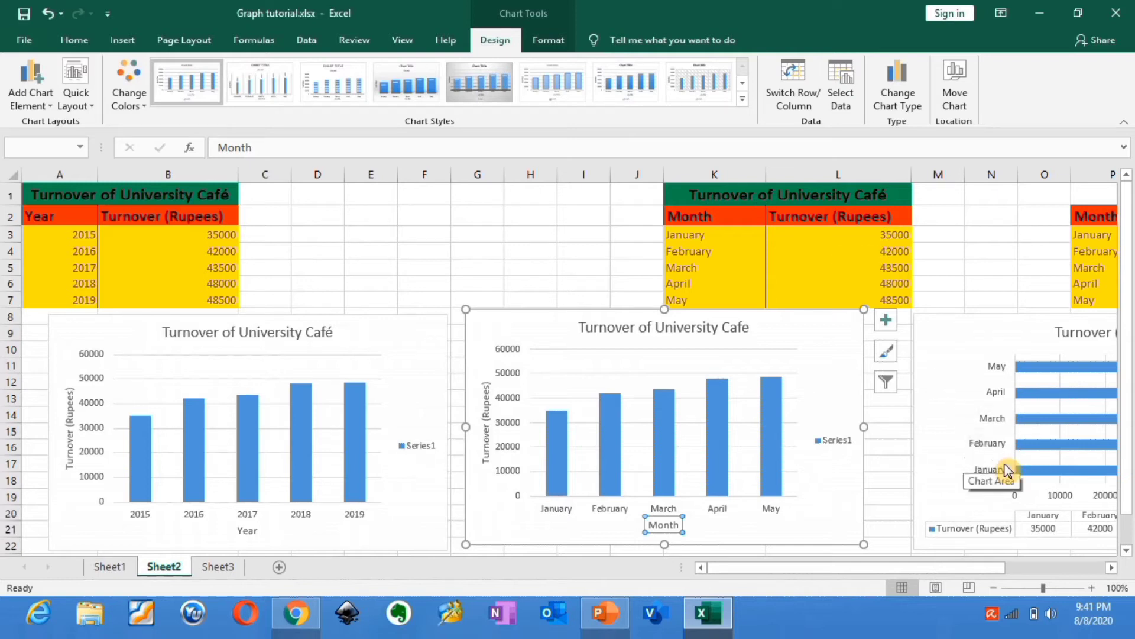
- Change the monthly bar chart's title to "Turnover of University Cafe"
left_click_drag(887, 571, 916, 578)
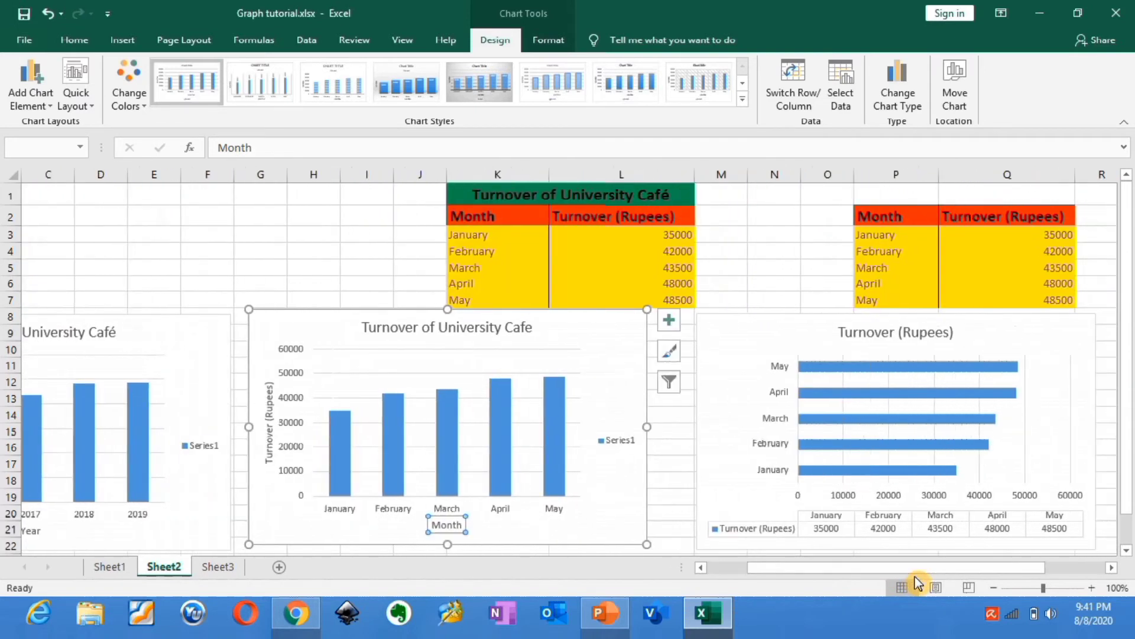
left_click(943, 332)
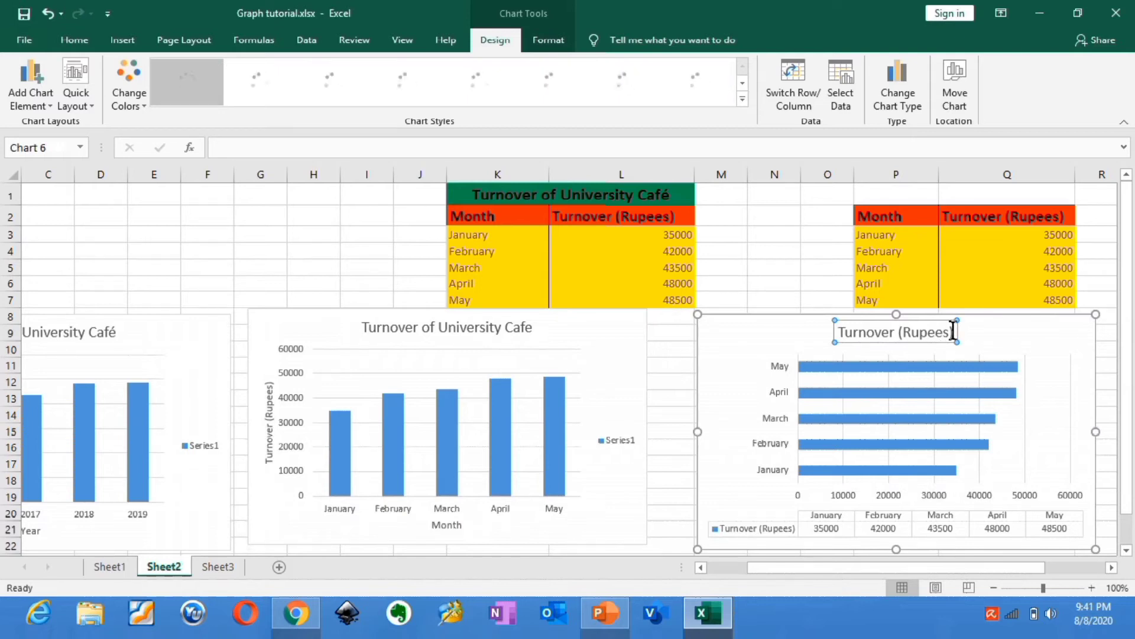
double_click(954, 331)
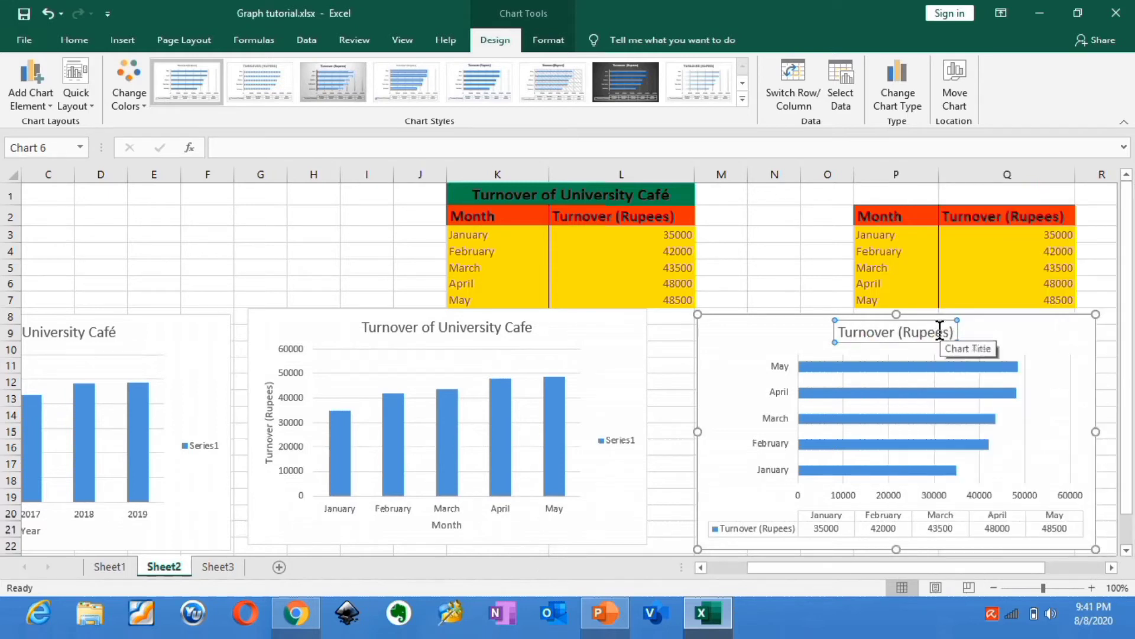
double_click(940, 329)
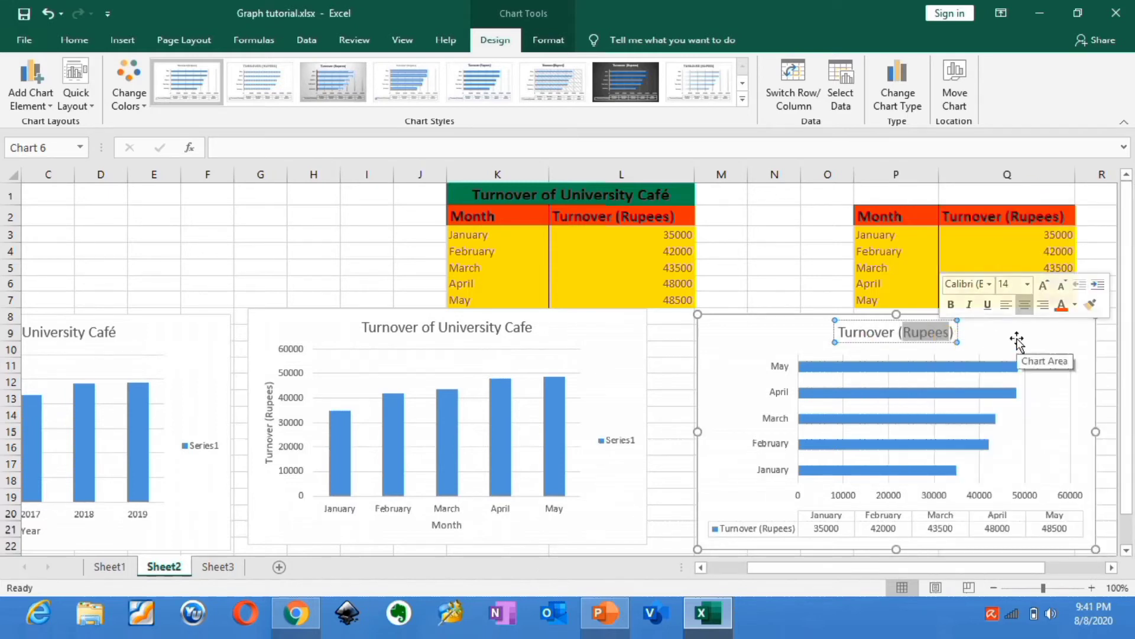
key("BackSpace")
key("BackSpace")
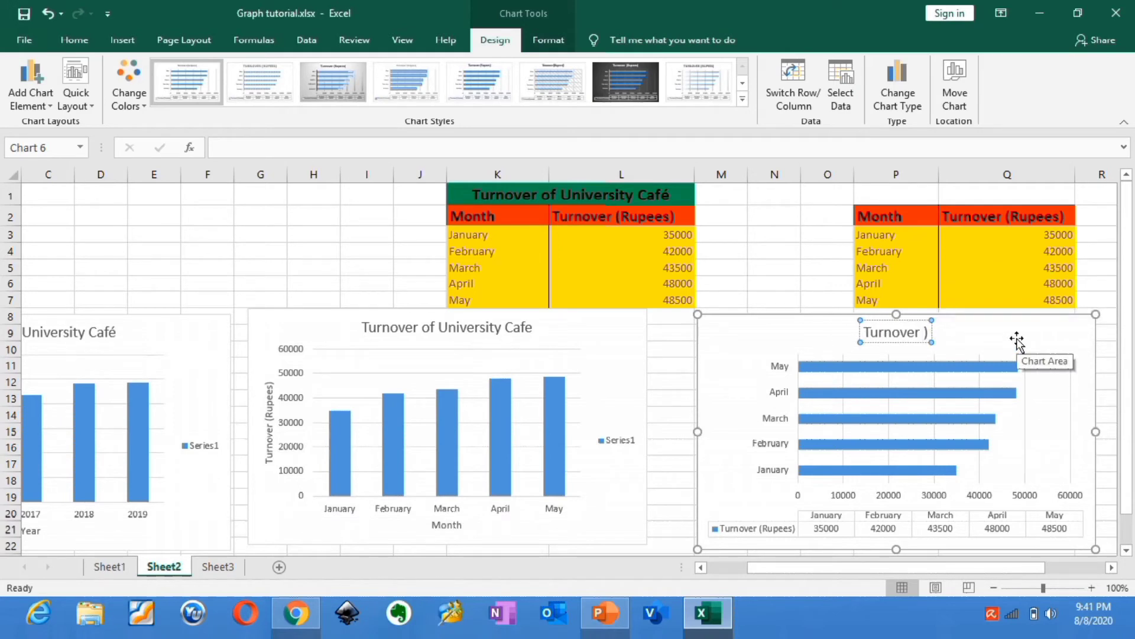
key("BackSpace")
key("BackSpace")
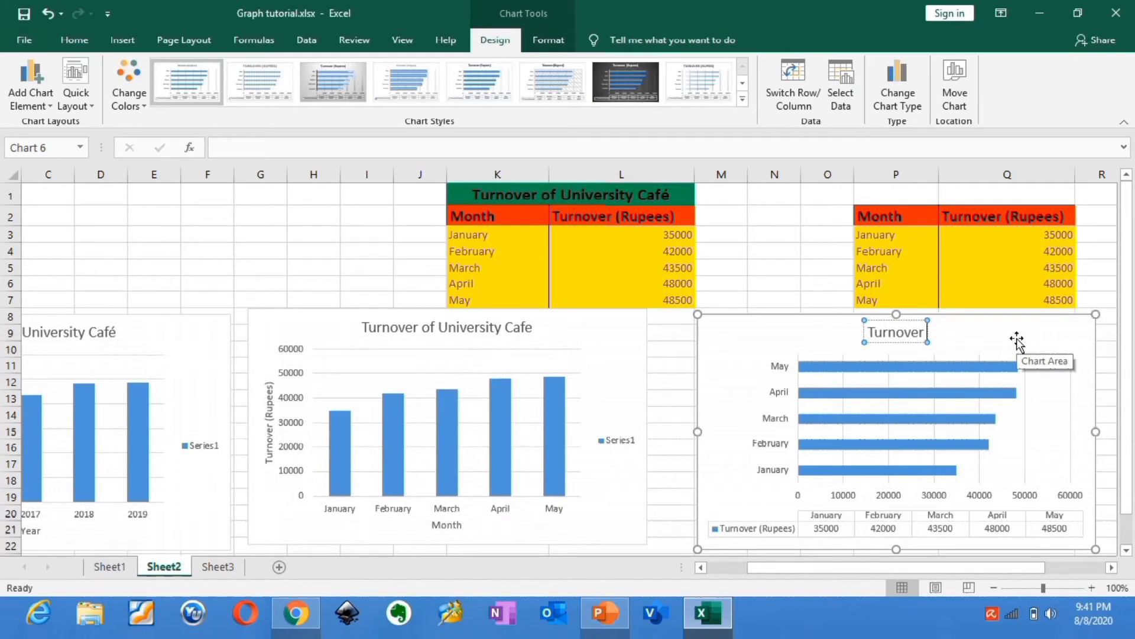
type("of")
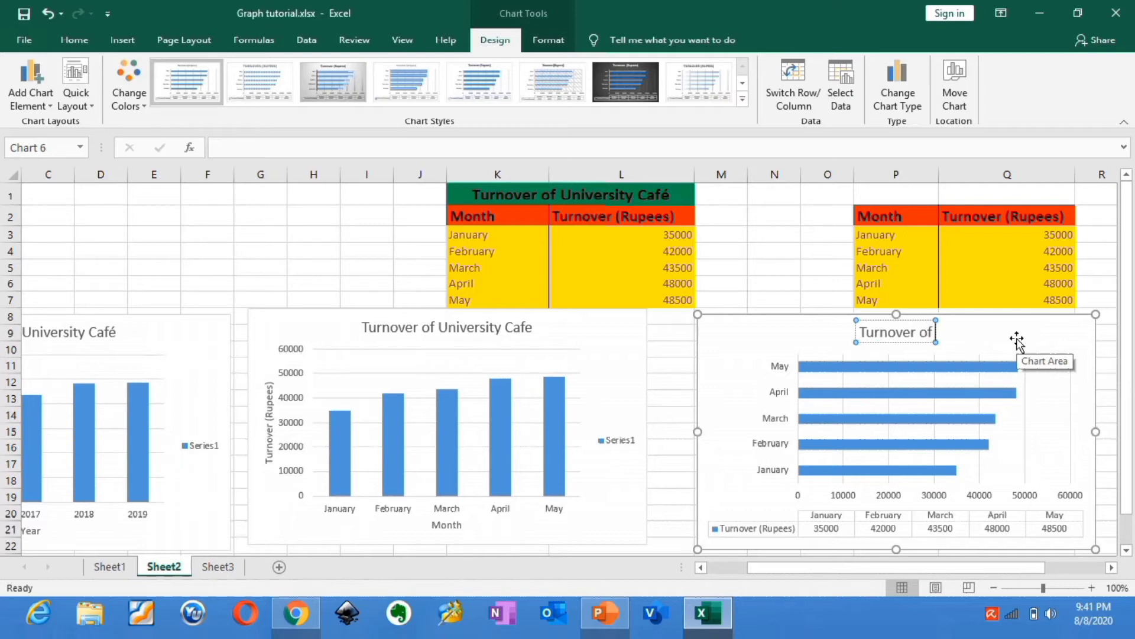
type(" U")
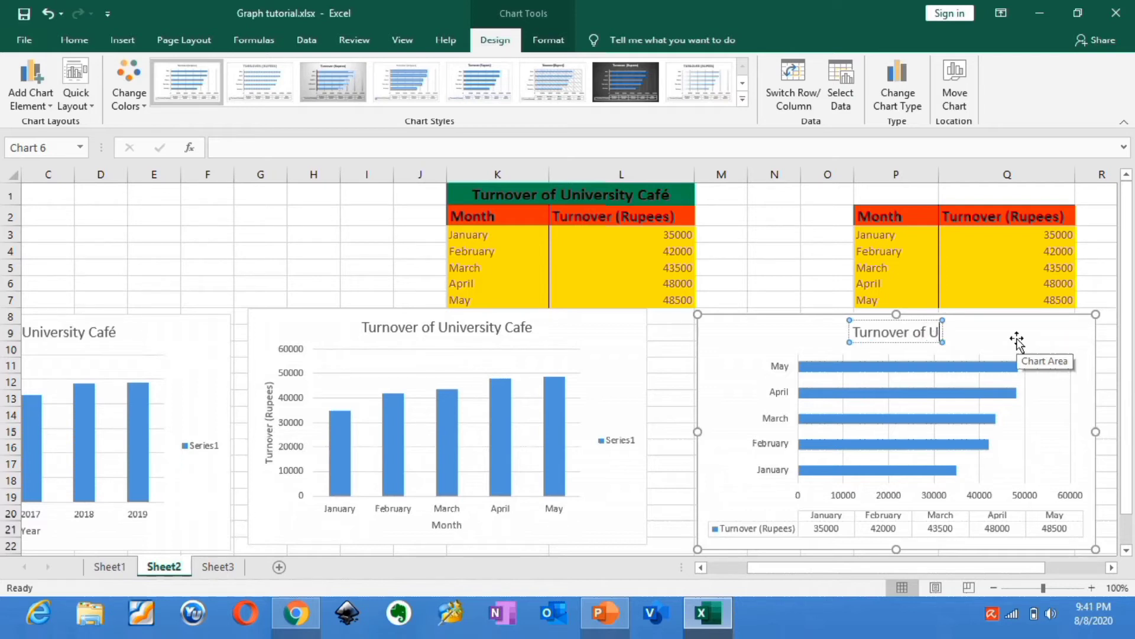
type("niversi")
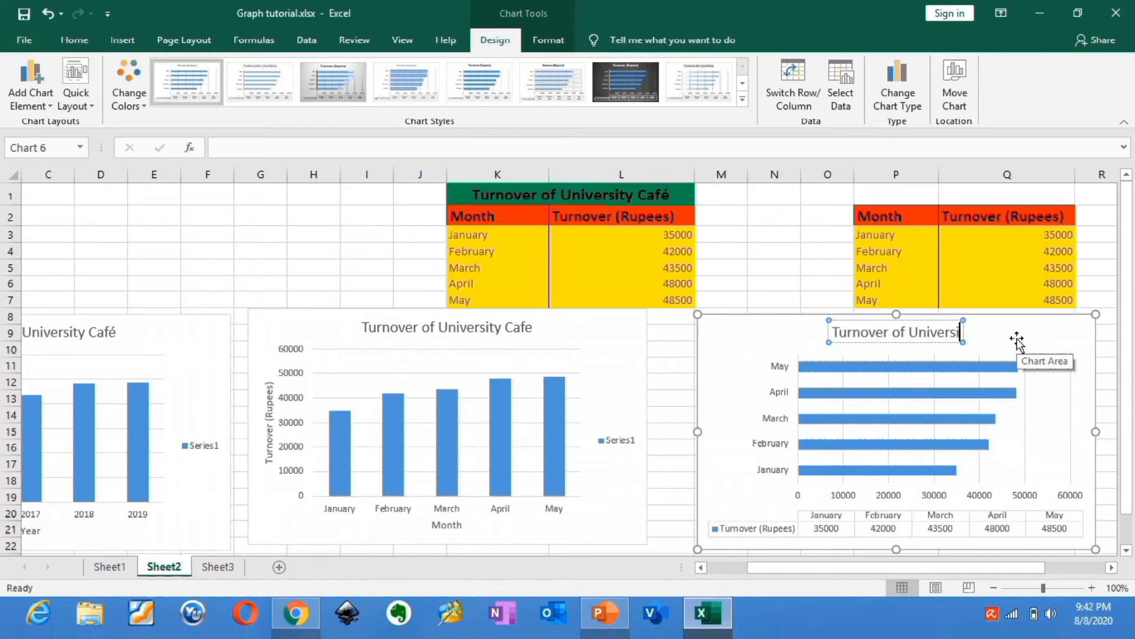
type("ty Ca")
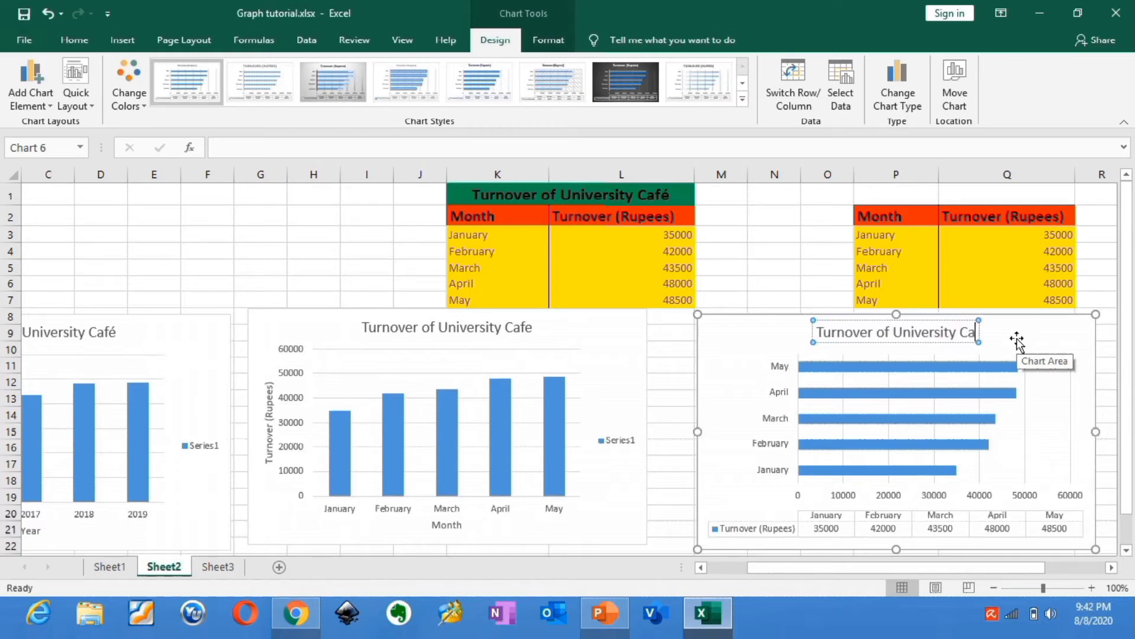
type("fe")
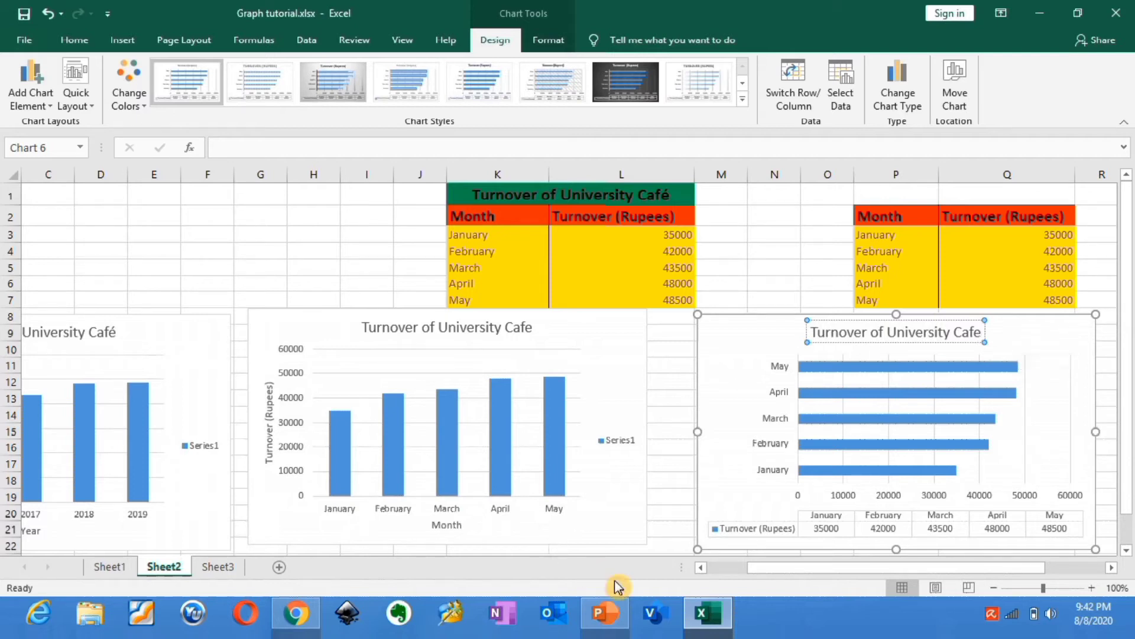
- Try filtering the 2016 category out of the yearly column chart and undo the filter
left_click_drag(786, 566, 742, 567)
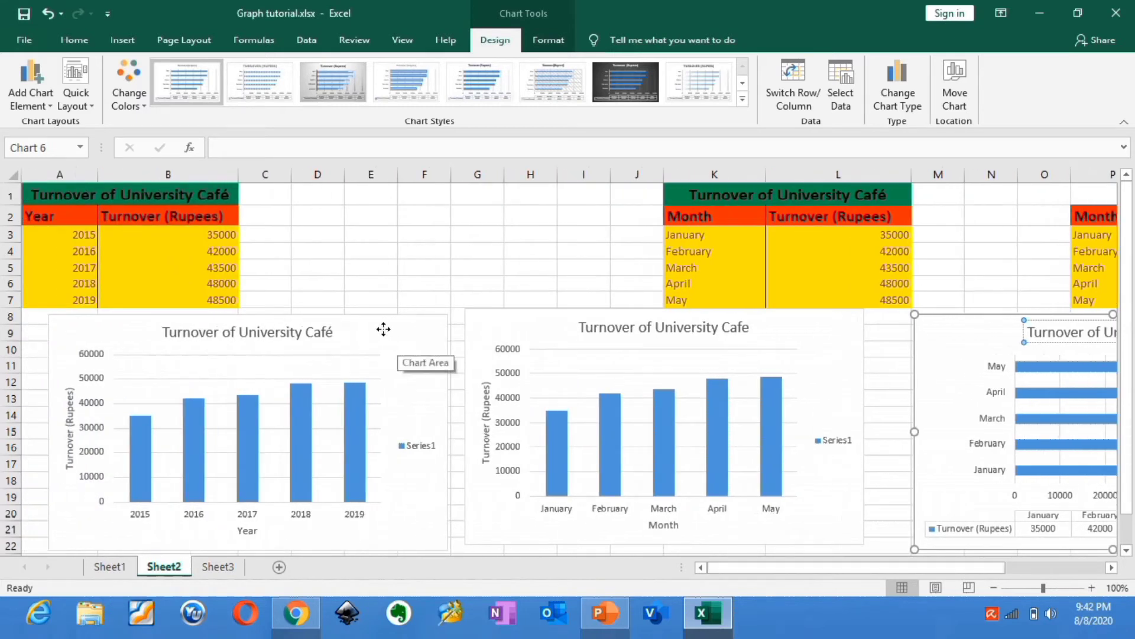
left_click(384, 333)
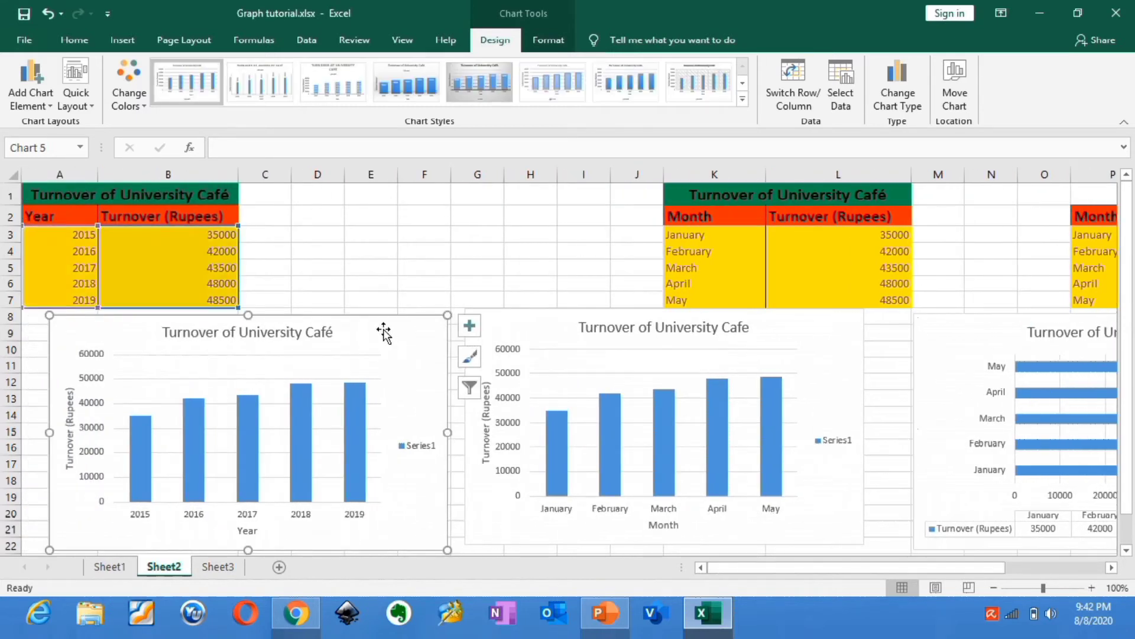
left_click(469, 388)
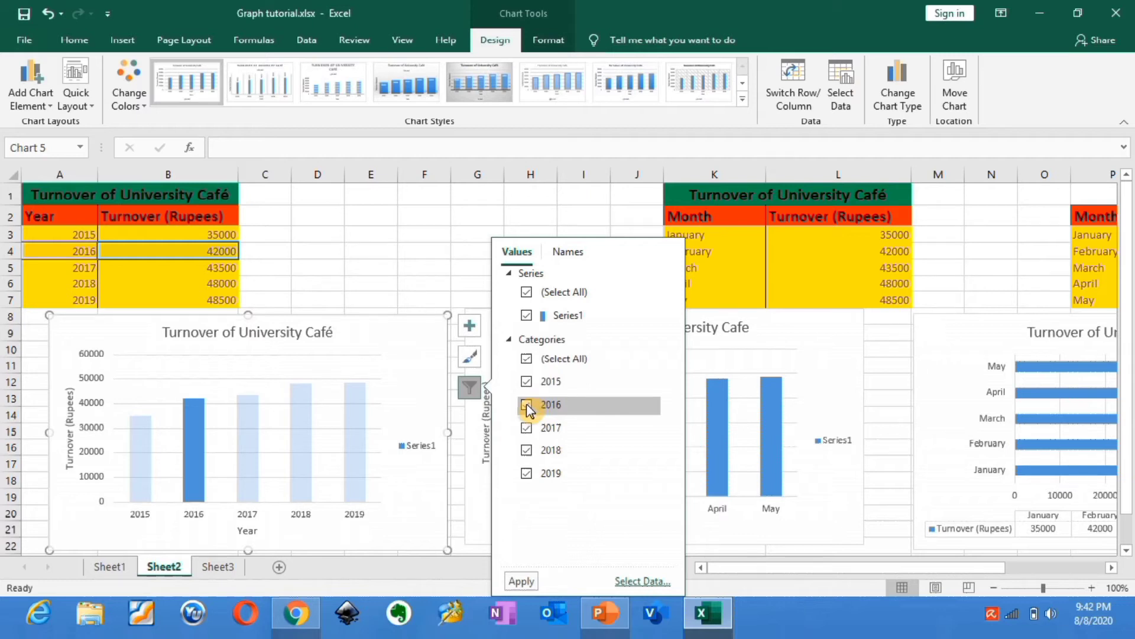
left_click(527, 404)
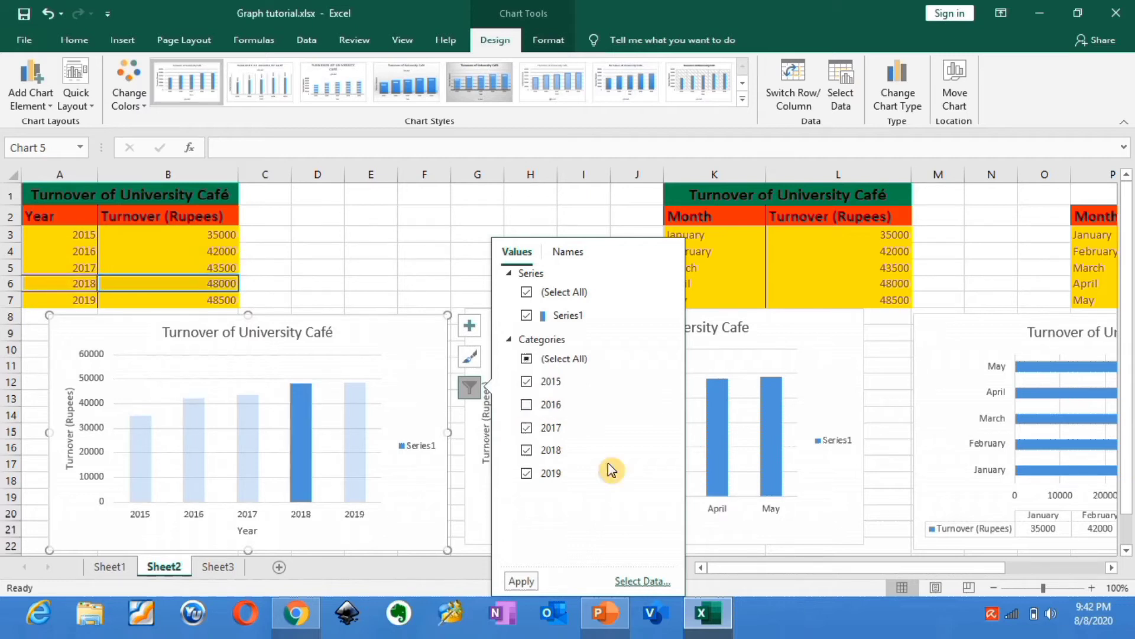
left_click(522, 581)
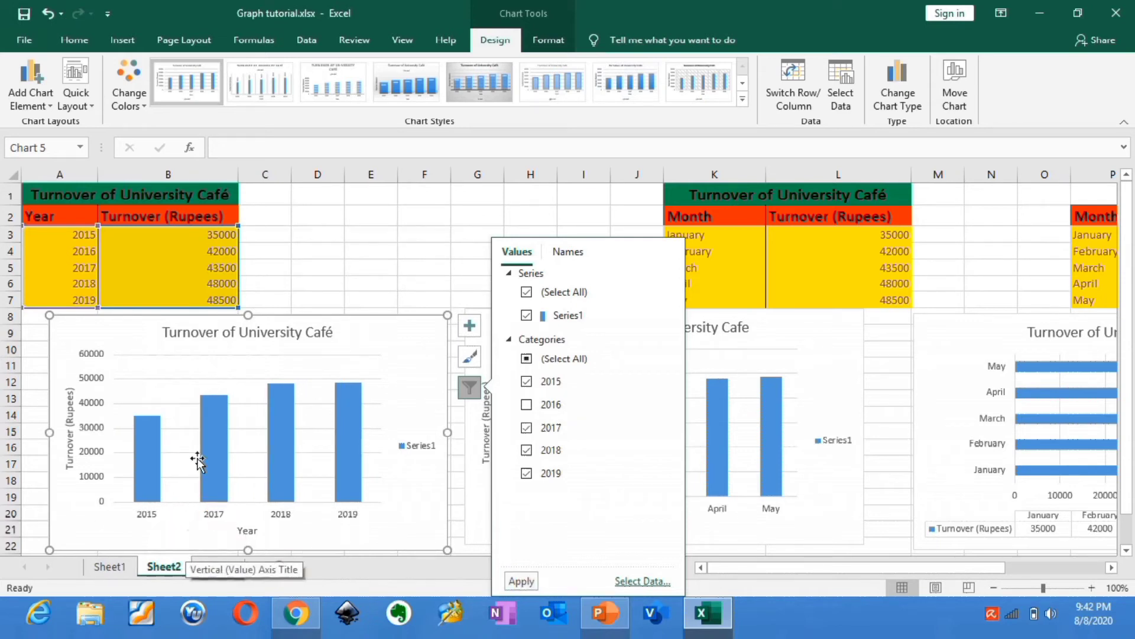
left_click(50, 18)
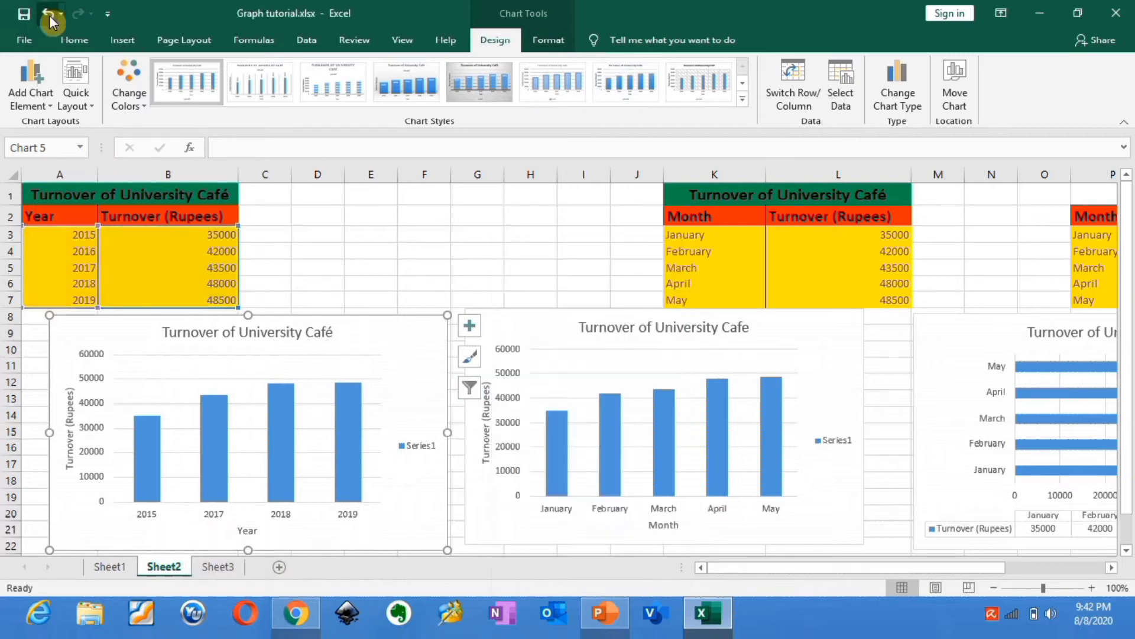
- Apply the chart style with a grey gradient background and data labels inside the columns to the yearly column chart
left_click(472, 357)
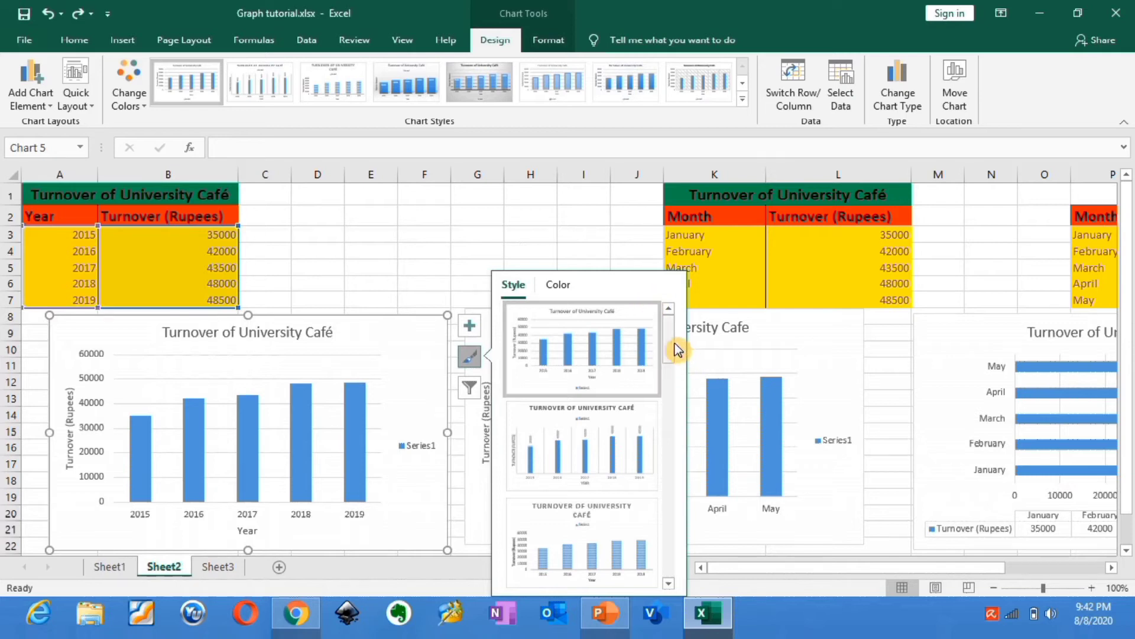
left_click_drag(675, 349, 680, 401)
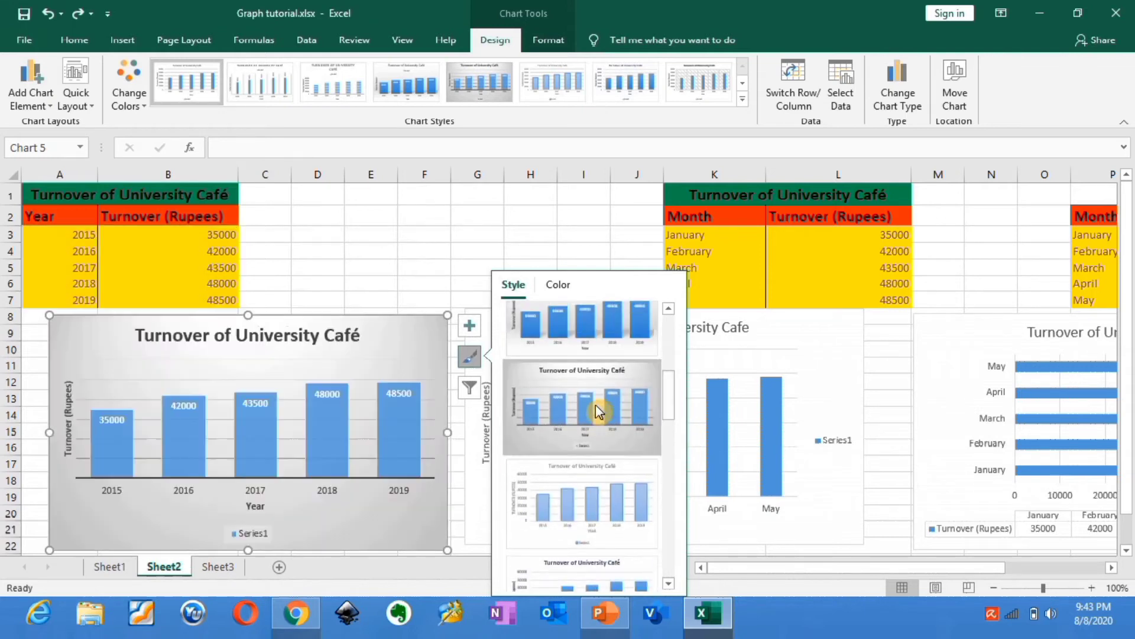
left_click(595, 404)
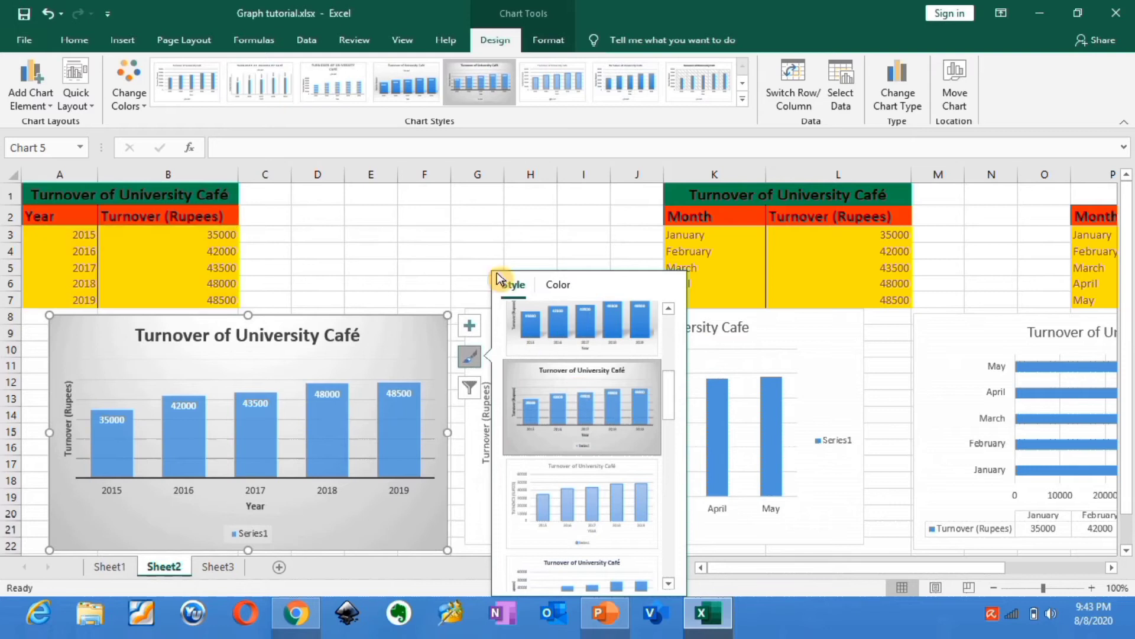
left_click(431, 250)
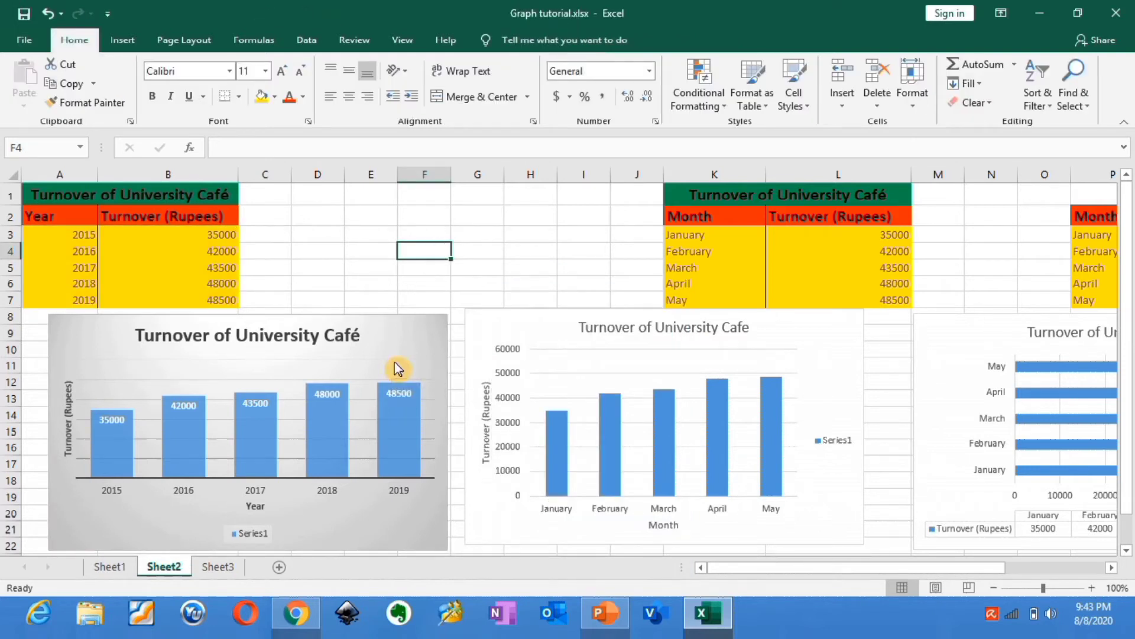
- Delete the horizontal gridlines and the Series1 legend from the yearly column chart
left_click(433, 380)
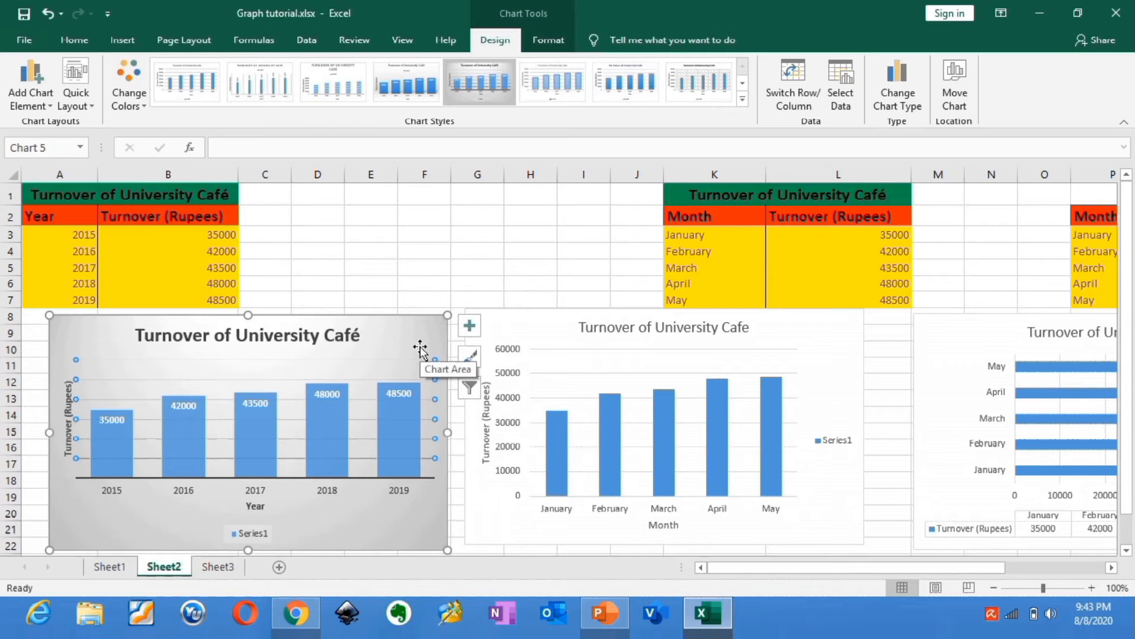
left_click(420, 349)
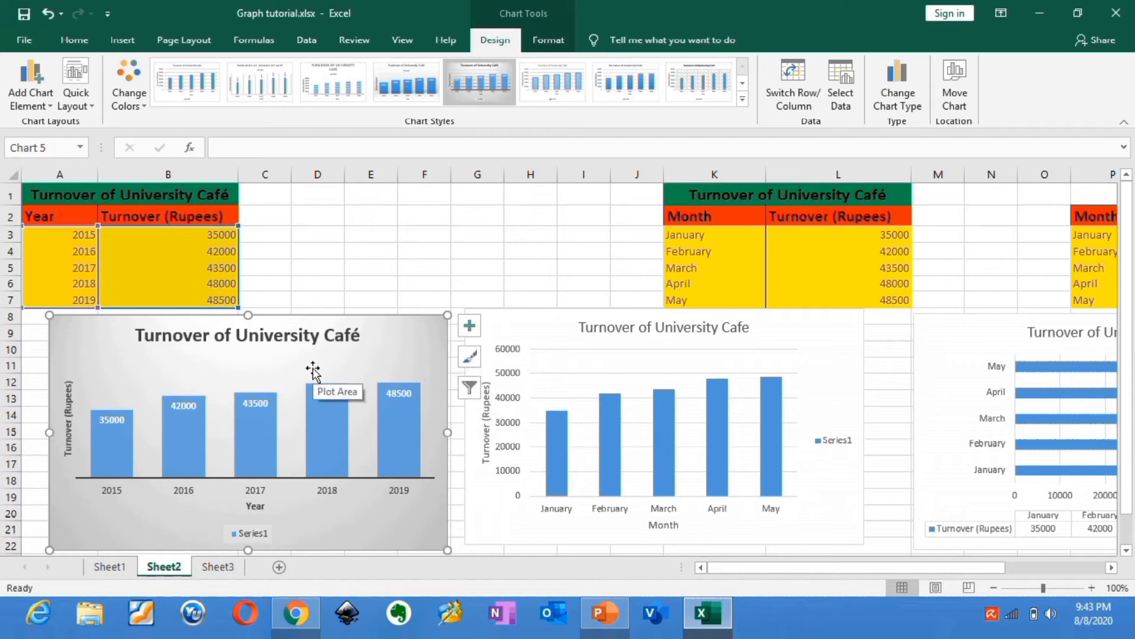
left_click(272, 530)
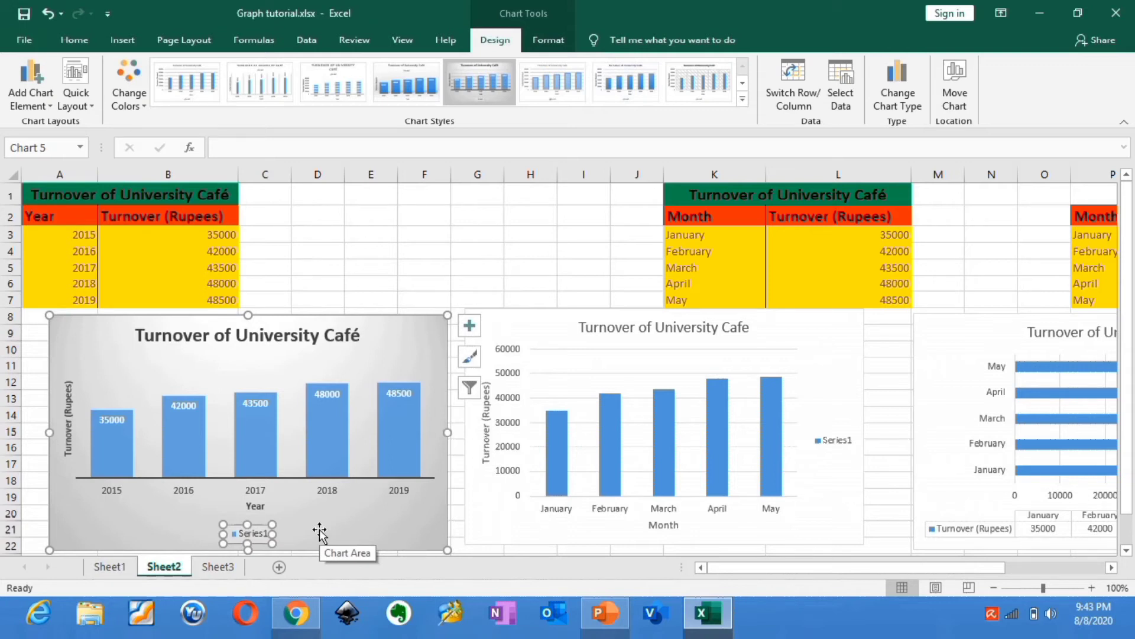
key("Delete")
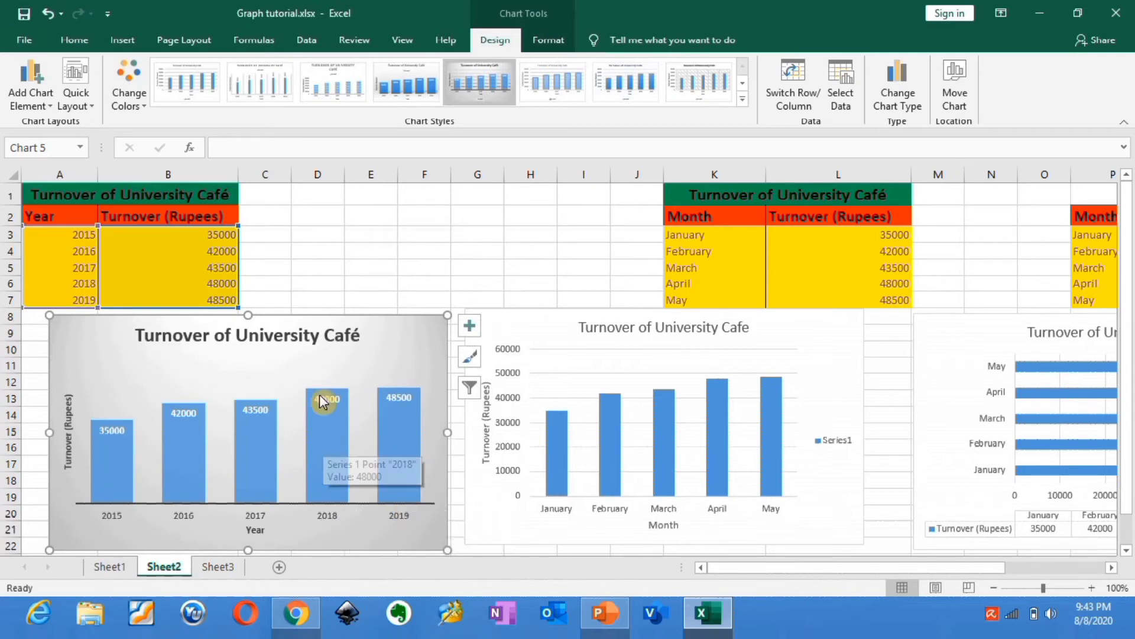
- Fill the columns of the yearly column chart with the standard red colour
left_click(329, 446)
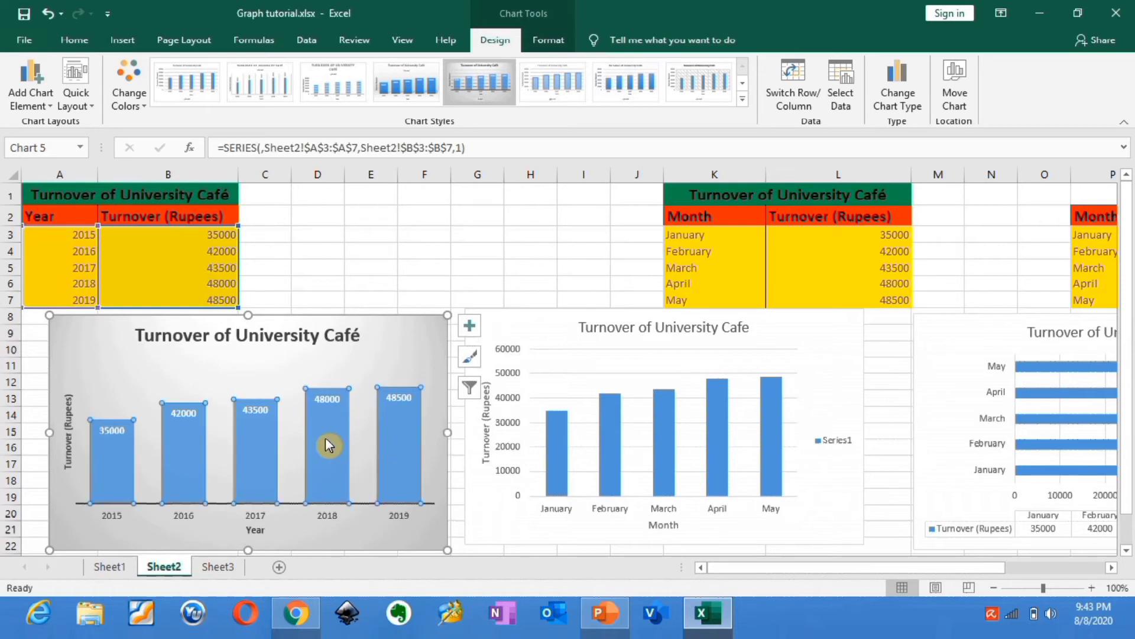
left_click(548, 43)
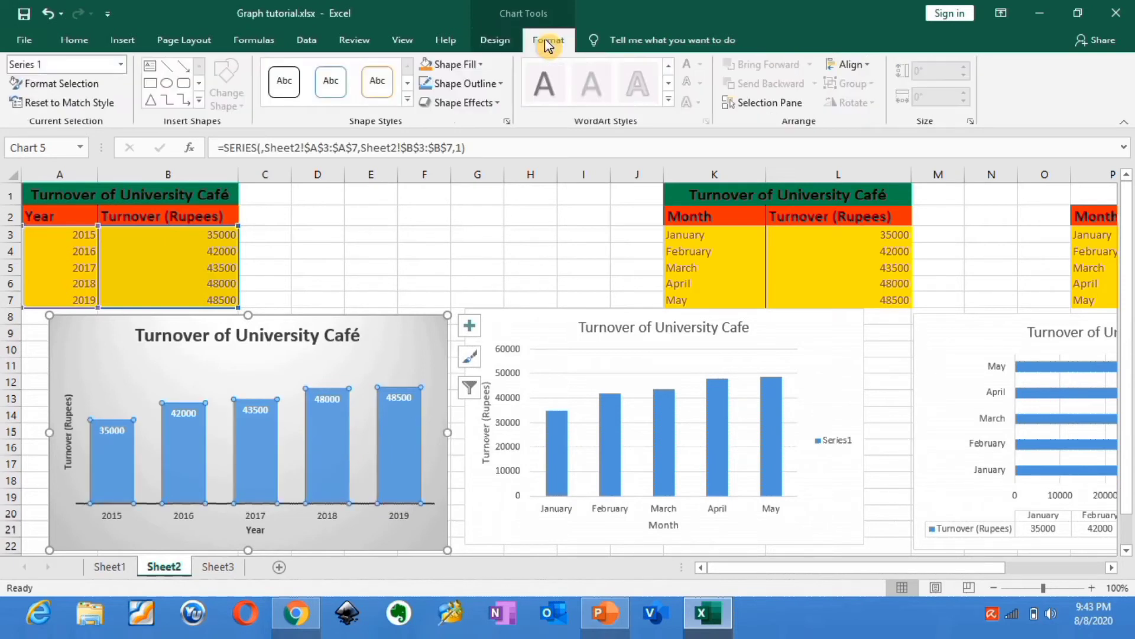
left_click(483, 68)
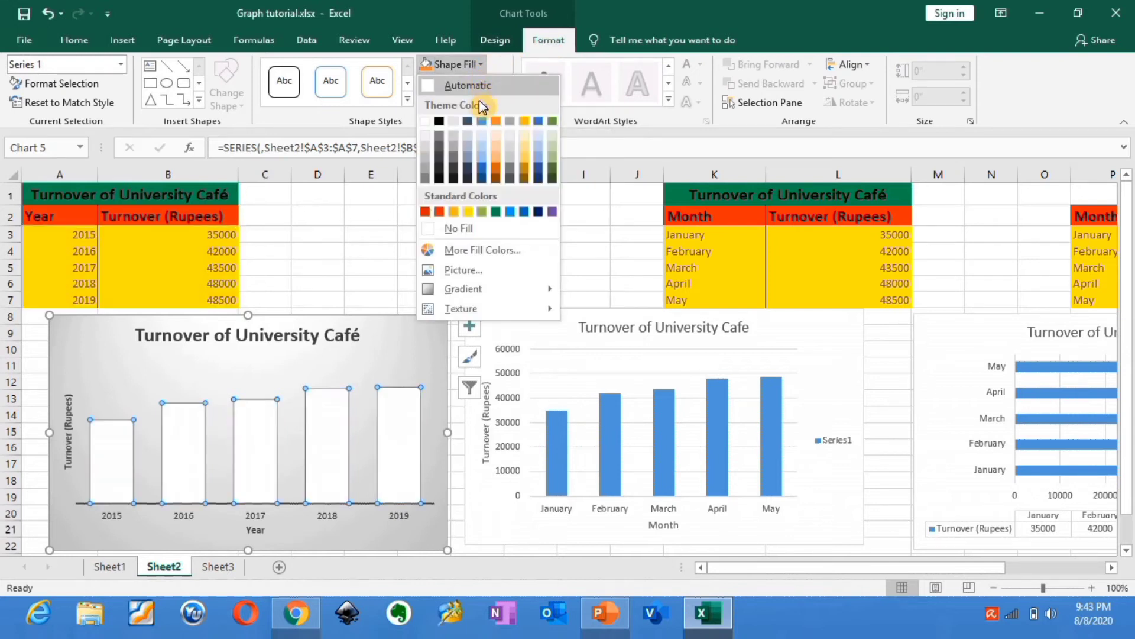
left_click(441, 213)
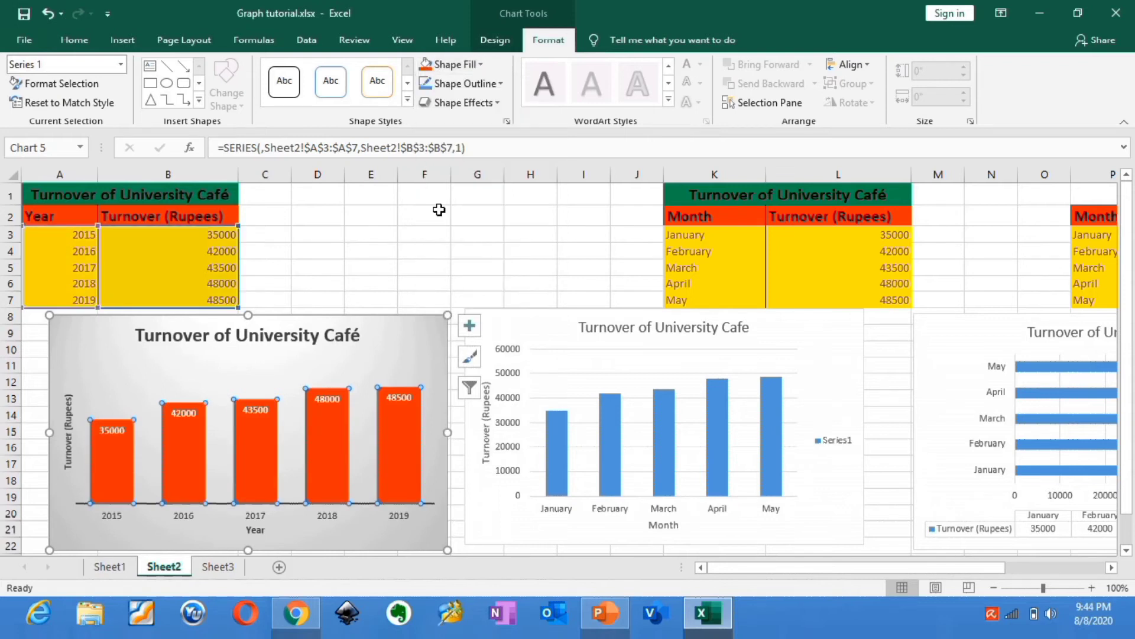
left_click(471, 358)
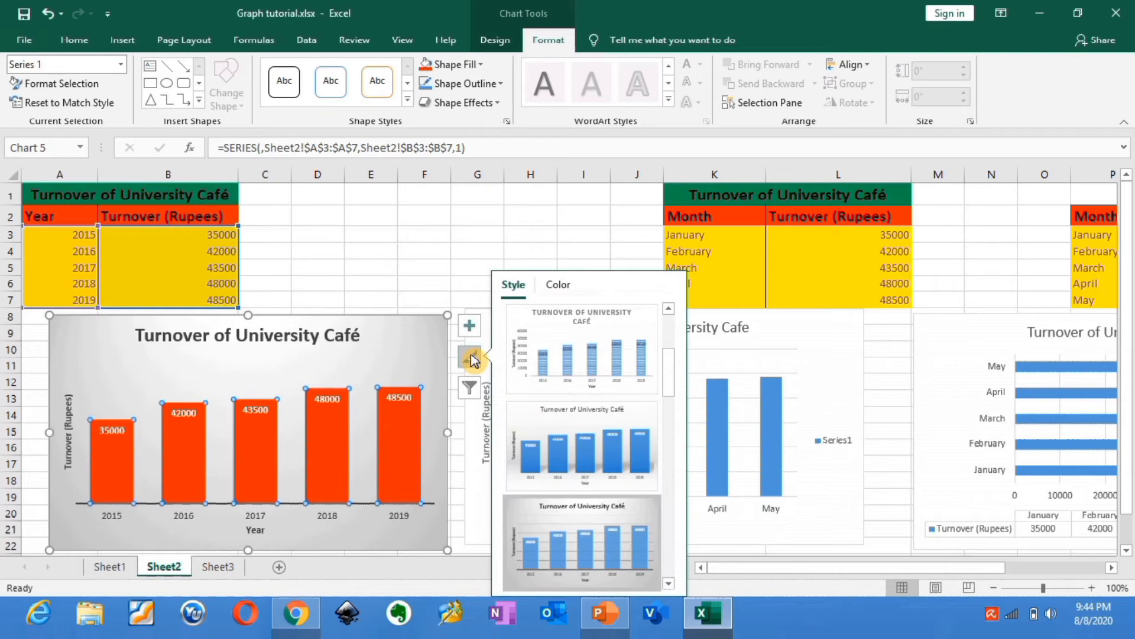
left_click(558, 288)
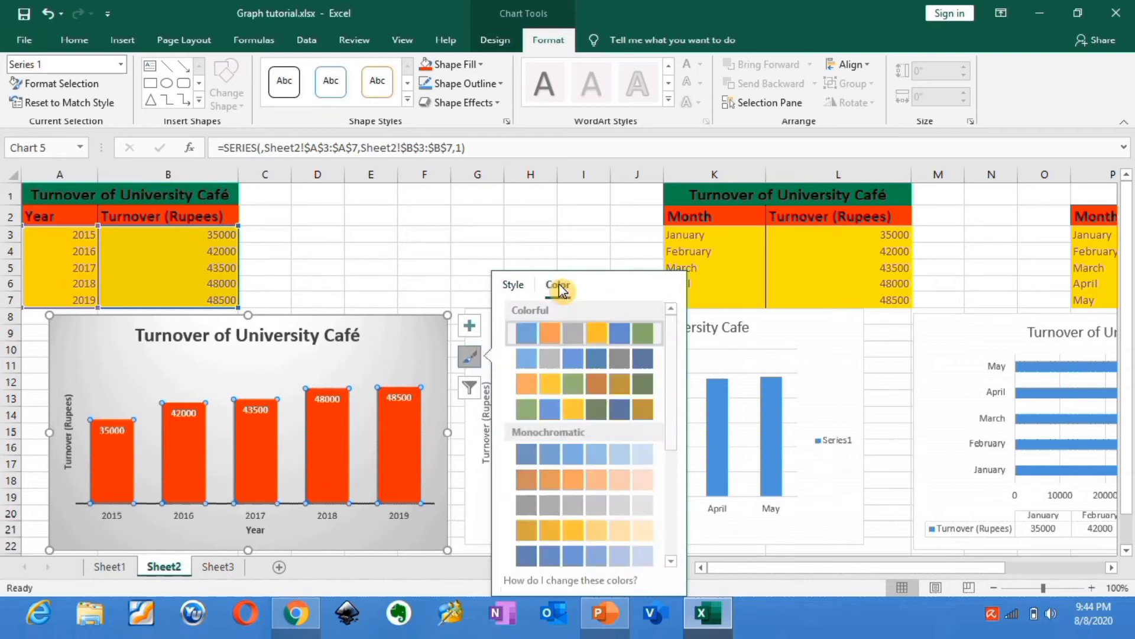
left_click(472, 253)
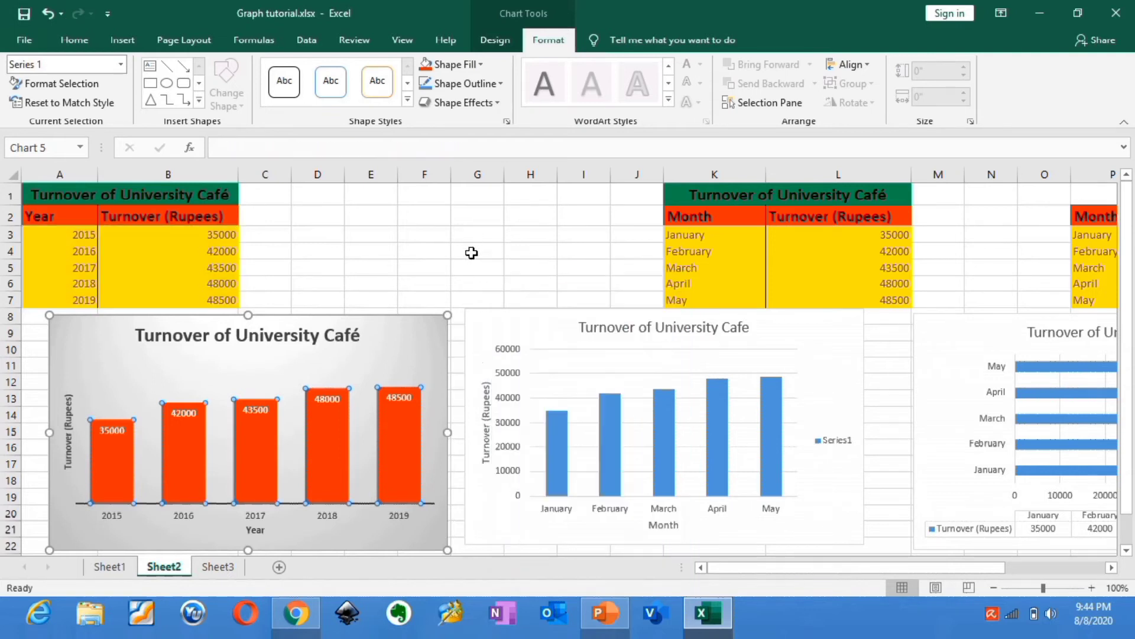
- Give the columns of the yearly column chart an automatic black outline with a weight of 1½ pt
left_click(395, 438)
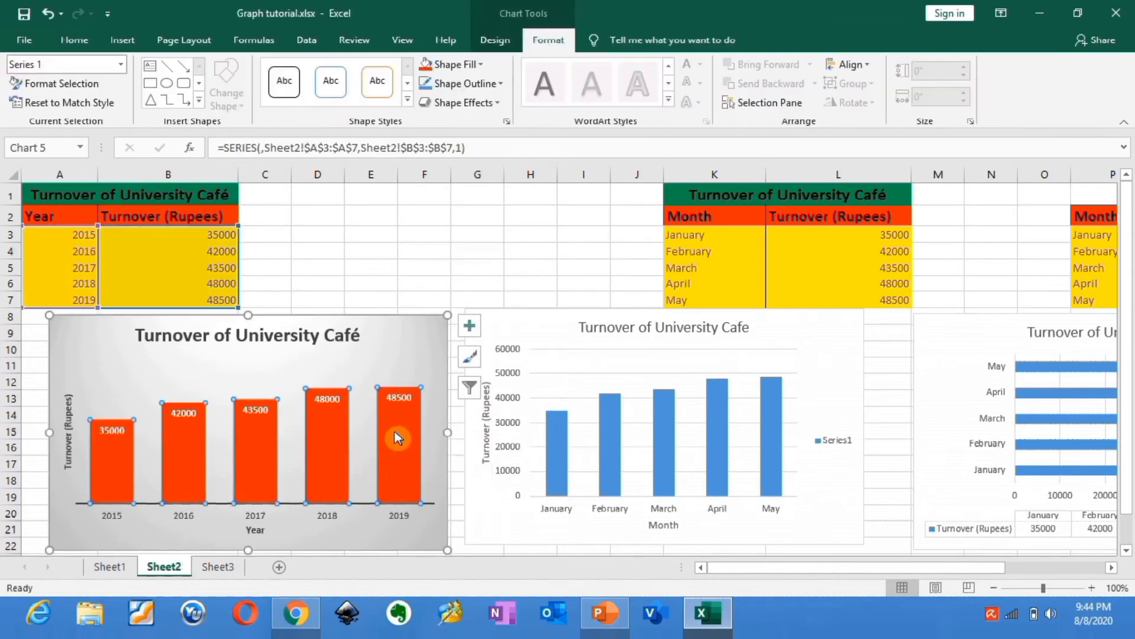
left_click(503, 86)
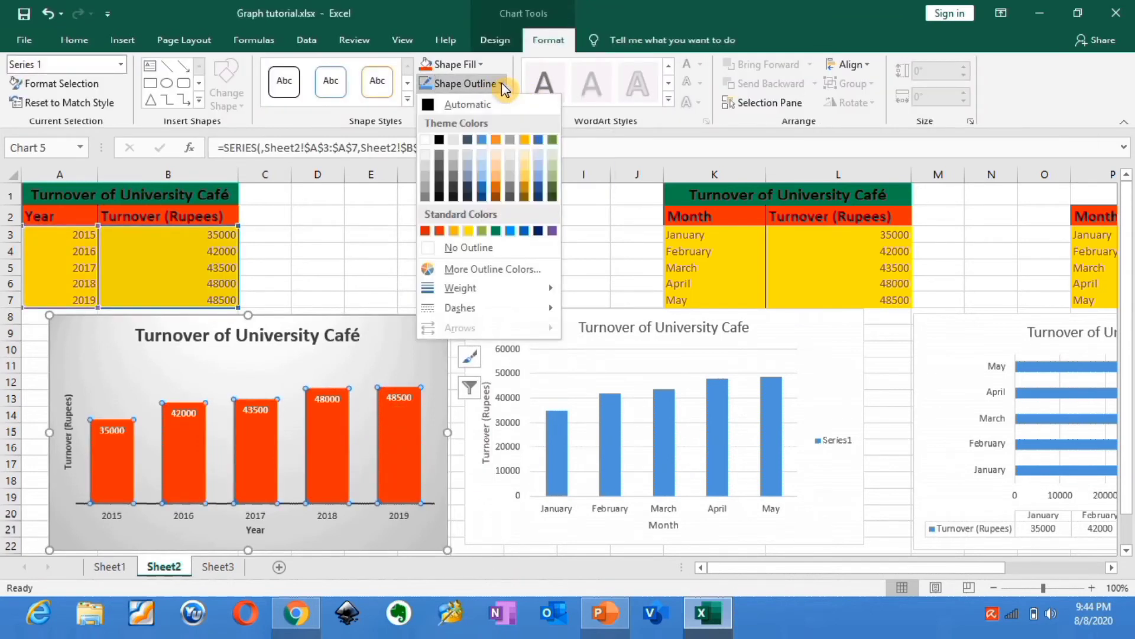
left_click(430, 105)
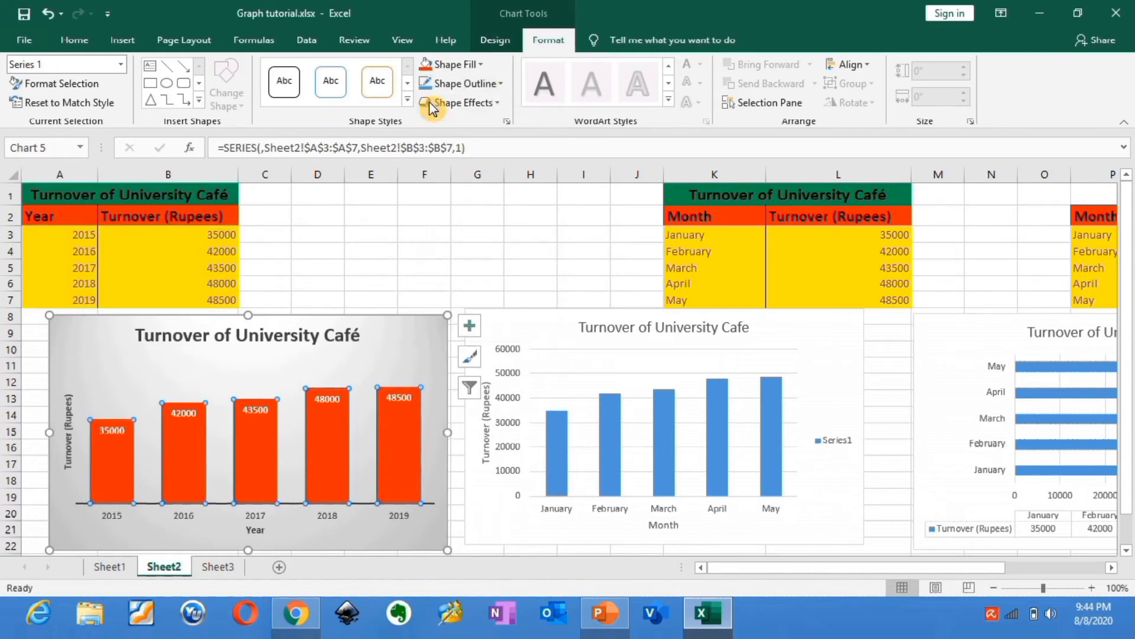
left_click(506, 88)
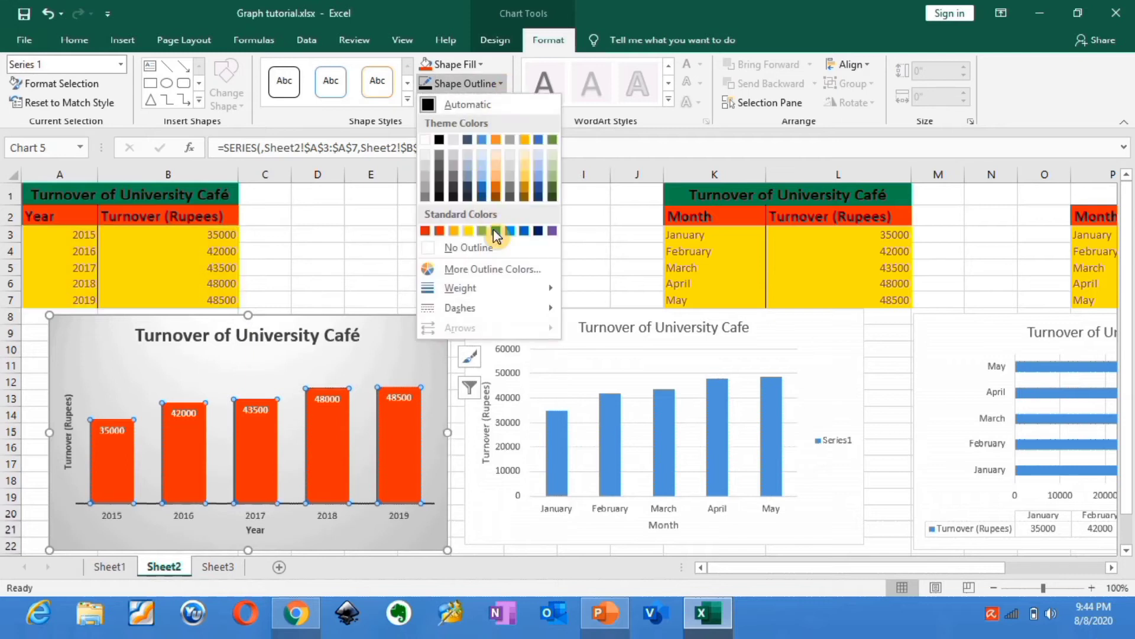
mouse_move(524, 290)
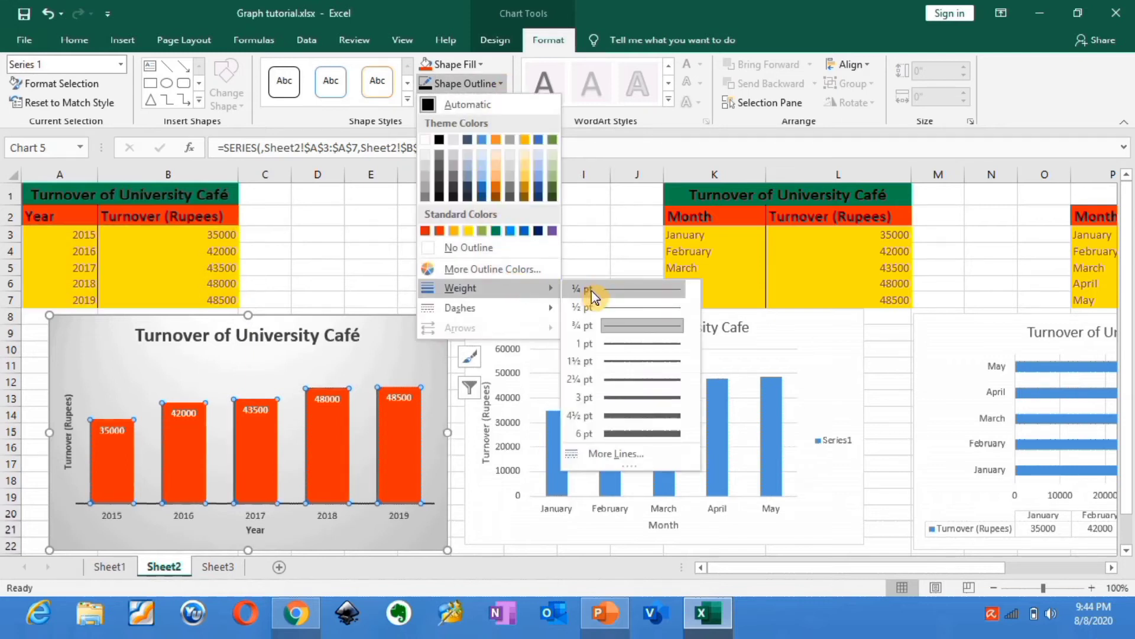
left_click(618, 361)
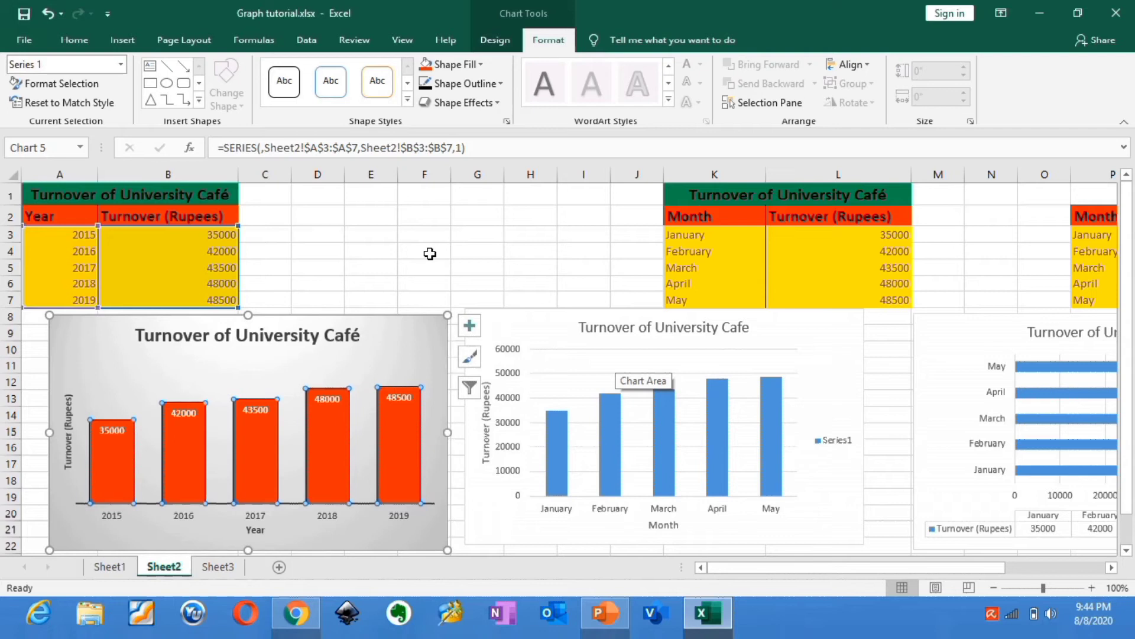
- Apply the first preset shape effect to the columns of the yearly column chart and deselect the chart
left_click(500, 108)
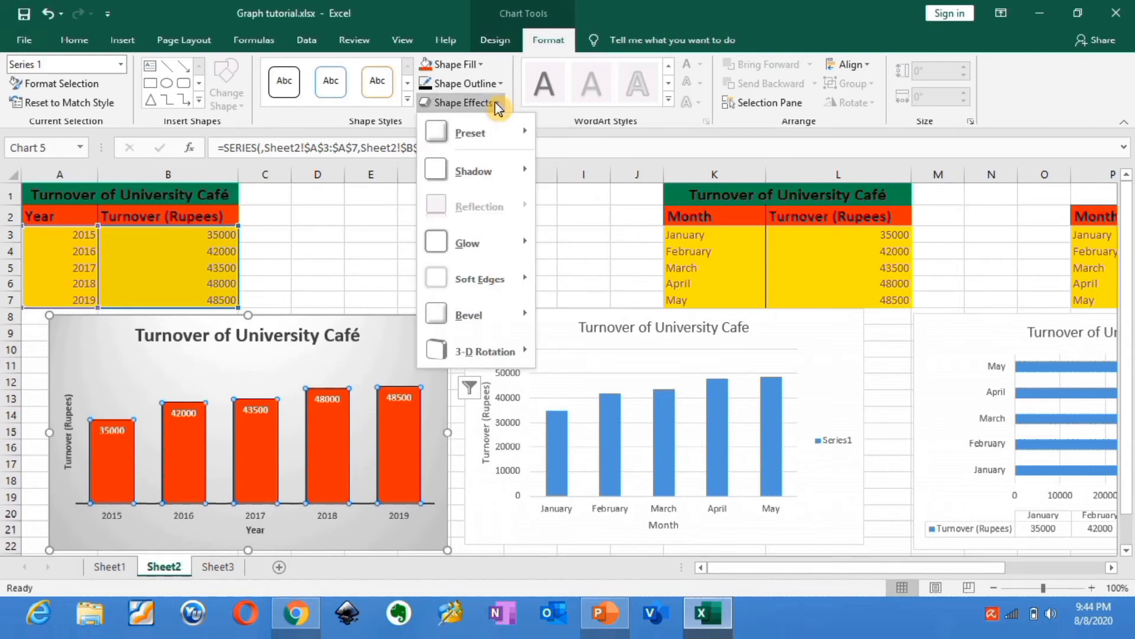
mouse_move(485, 131)
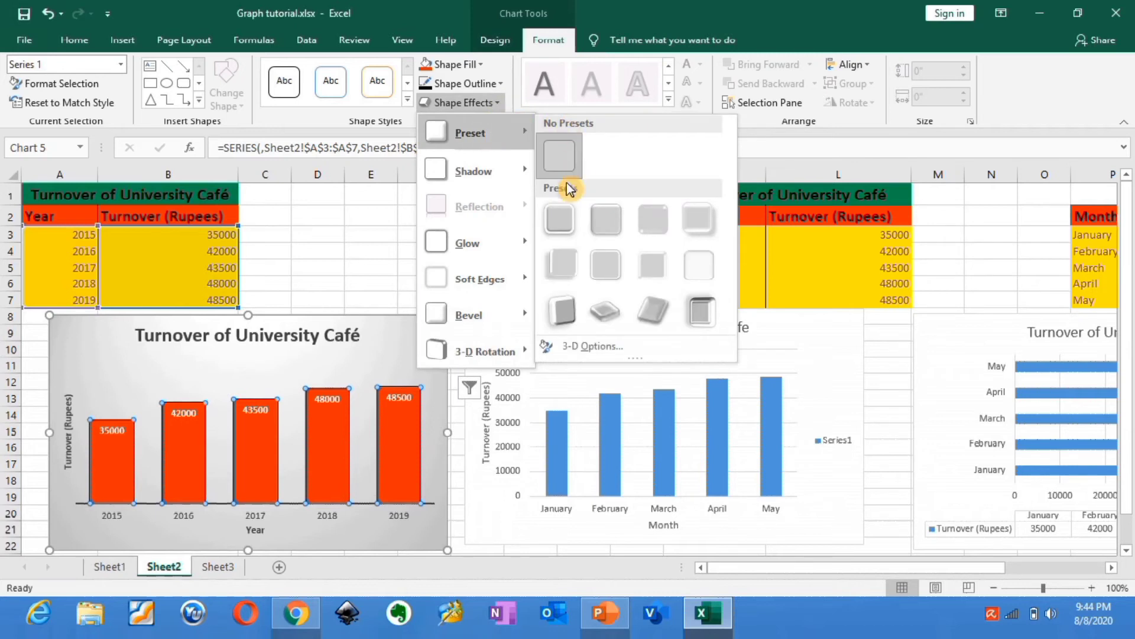
left_click(559, 219)
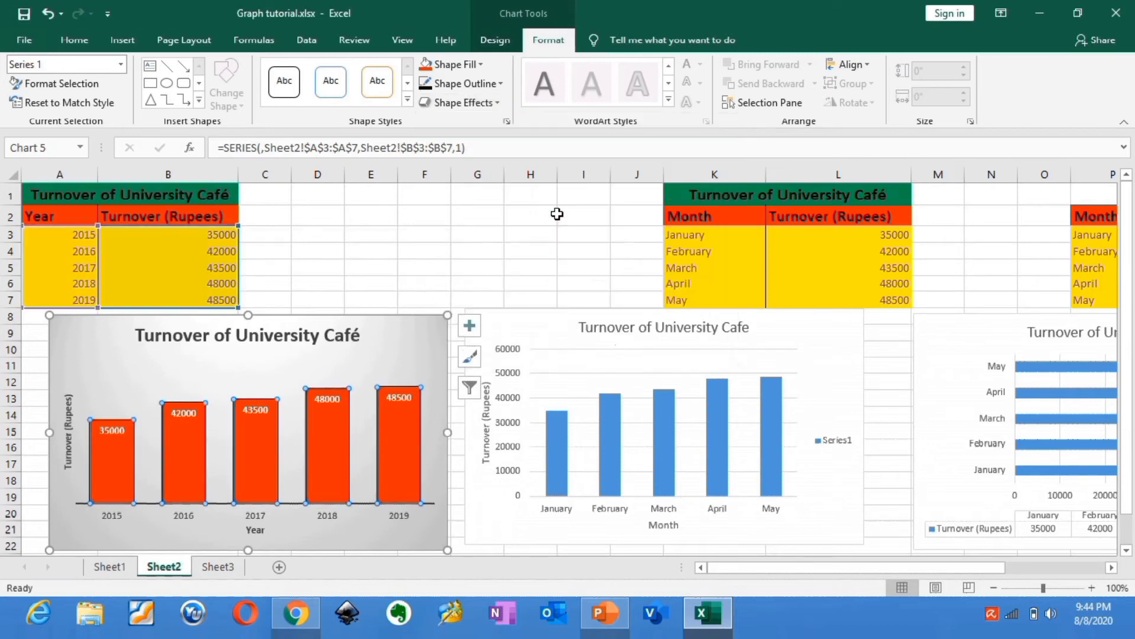
left_click(357, 267)
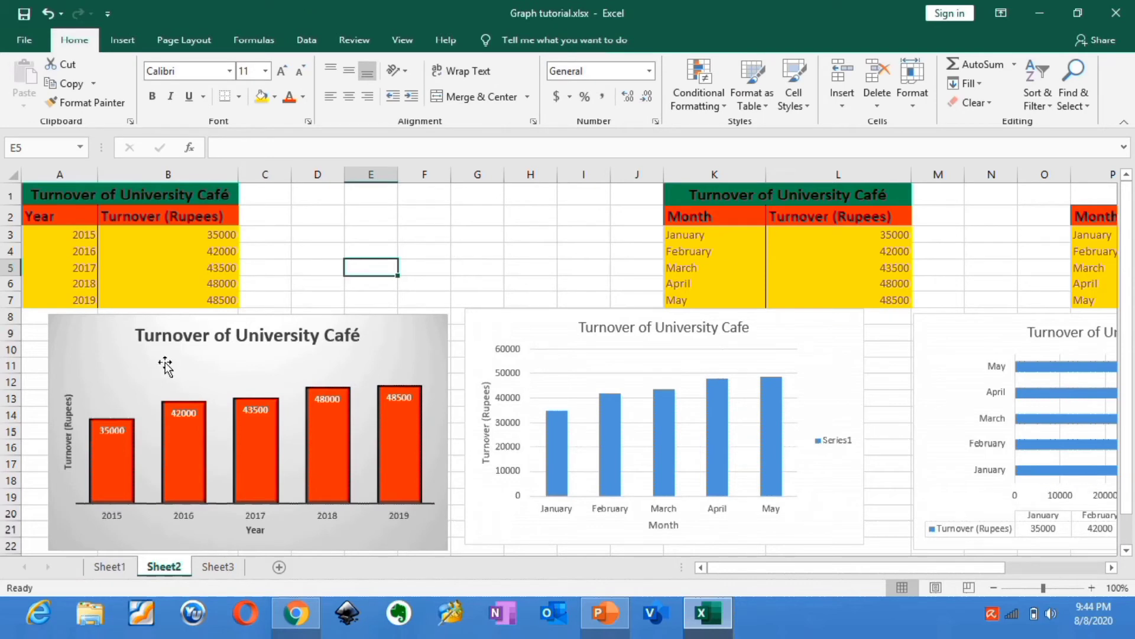
- Set the yearly chart's "Turnover (Rupees)" axis title to black text at font size 12
left_click(67, 406)
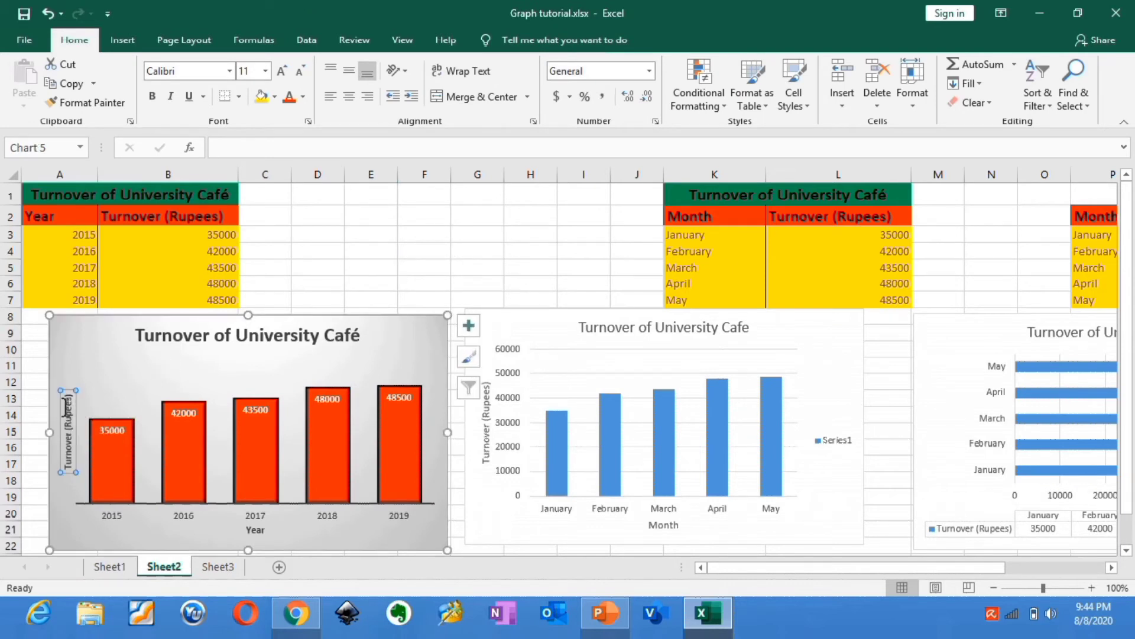
left_click(83, 39)
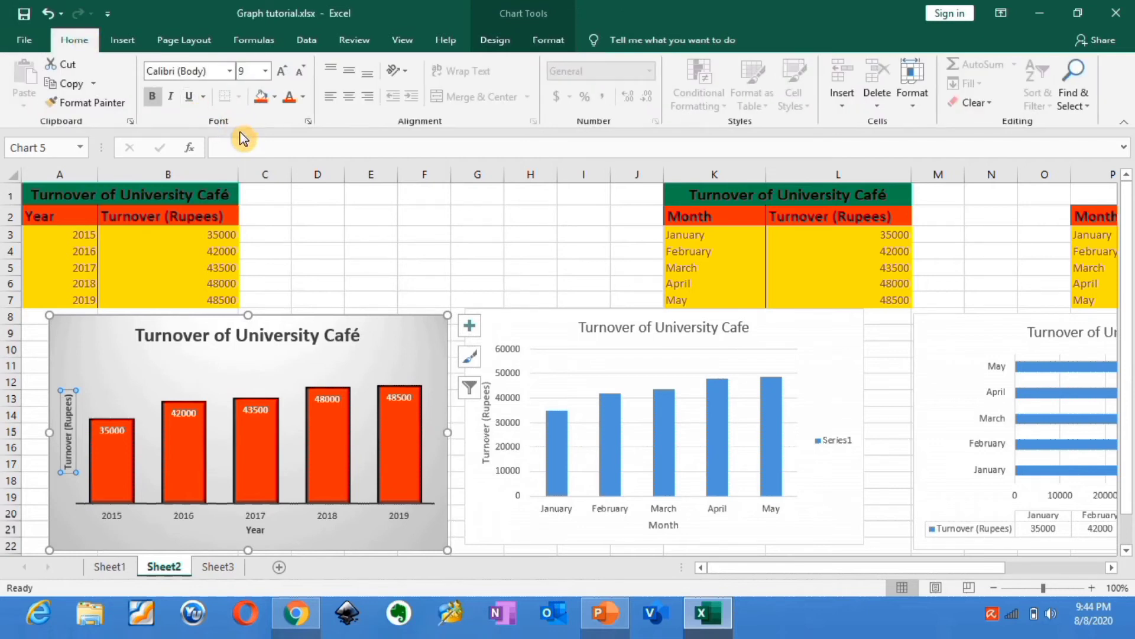
left_click(302, 96)
left_click(292, 117)
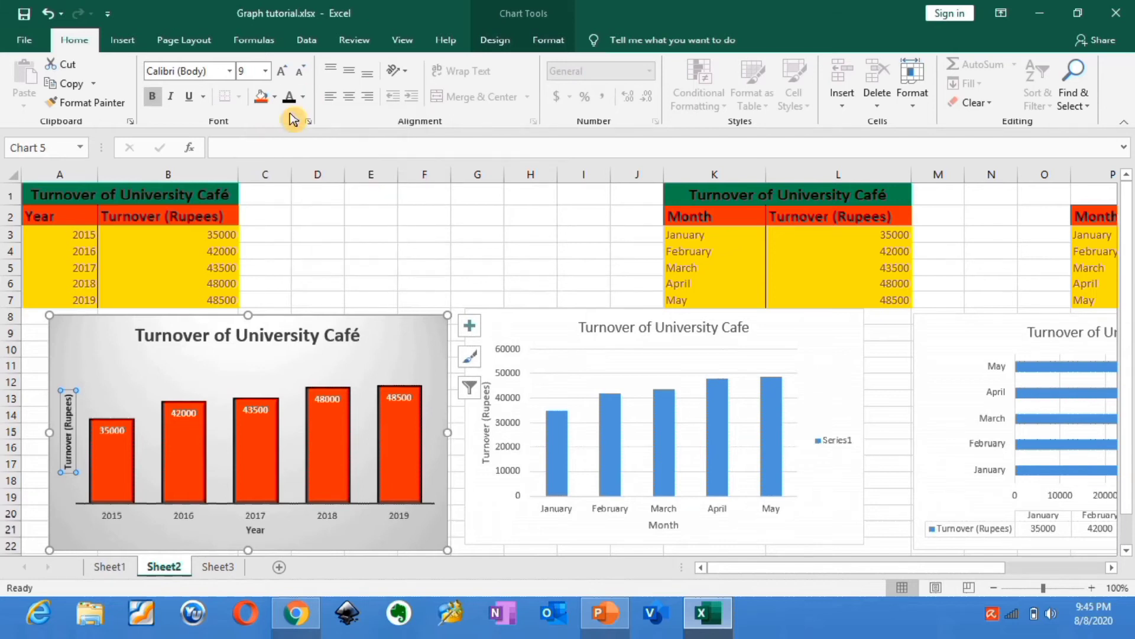
left_click(267, 67)
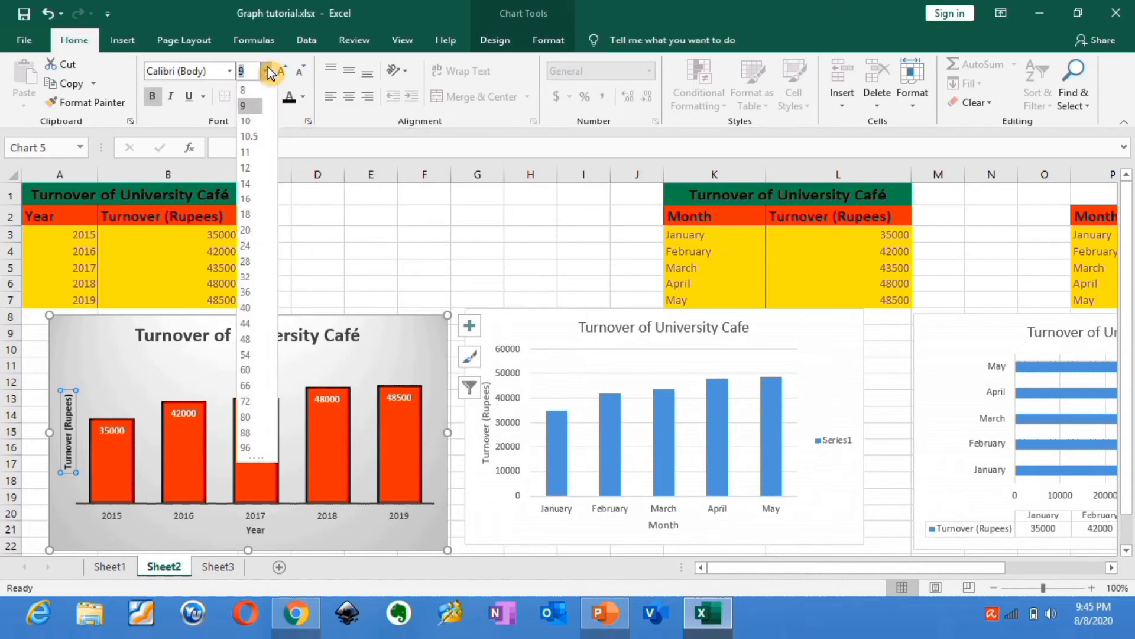
left_click(251, 167)
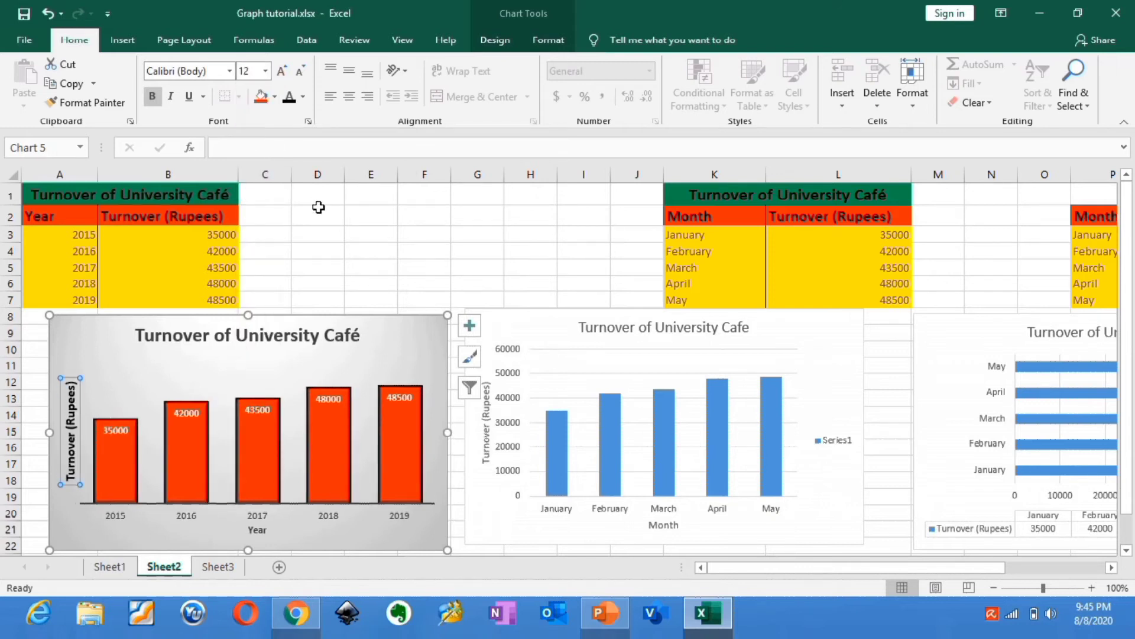
- Colour the yearly chart's title black and set its horizontal axis year labels to black at font size 12
left_click(278, 332)
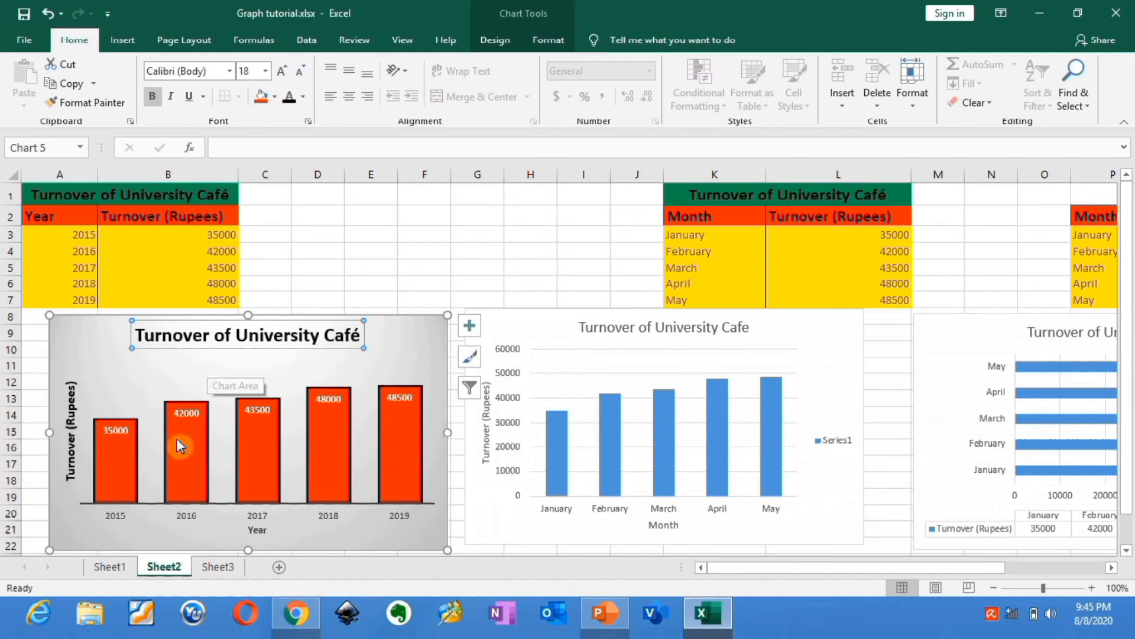
left_click(120, 519)
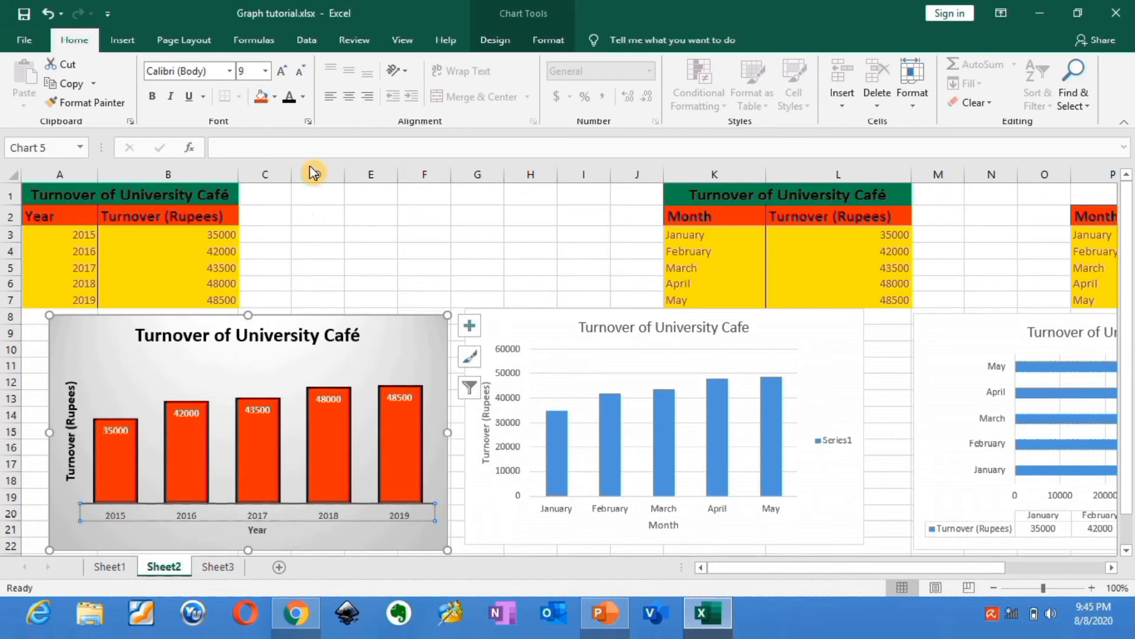
left_click(290, 98)
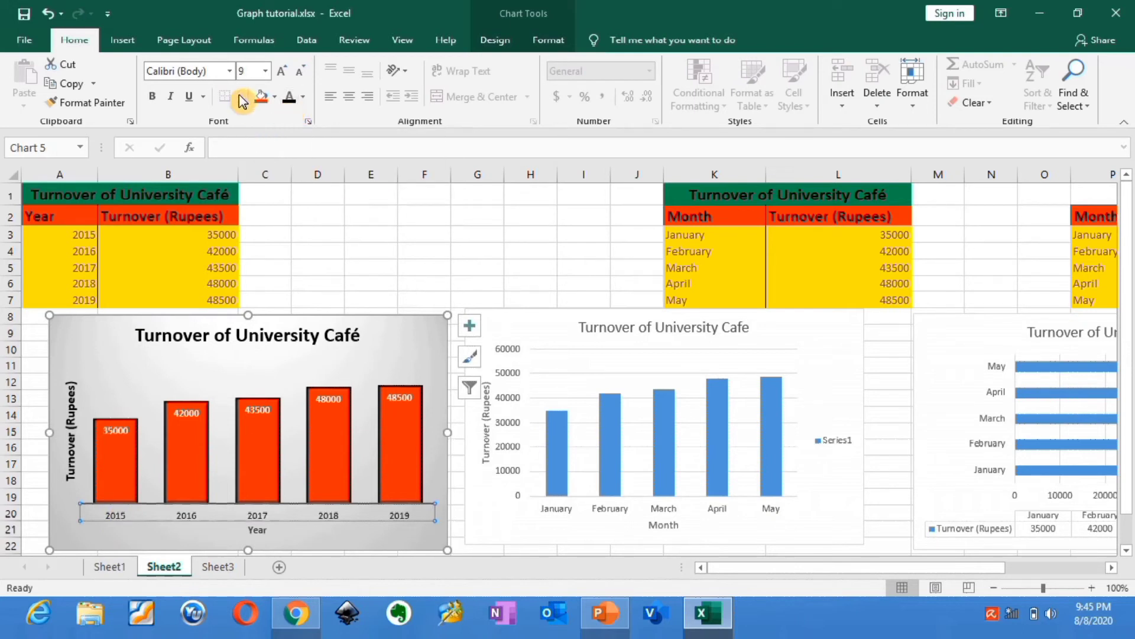
left_click(264, 70)
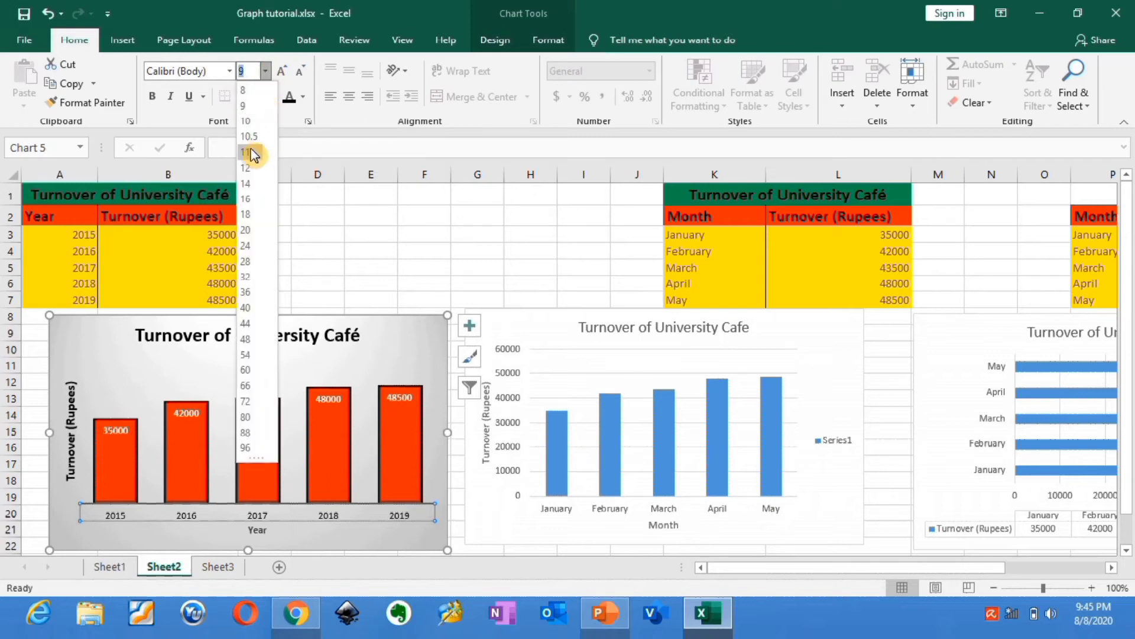
left_click(253, 168)
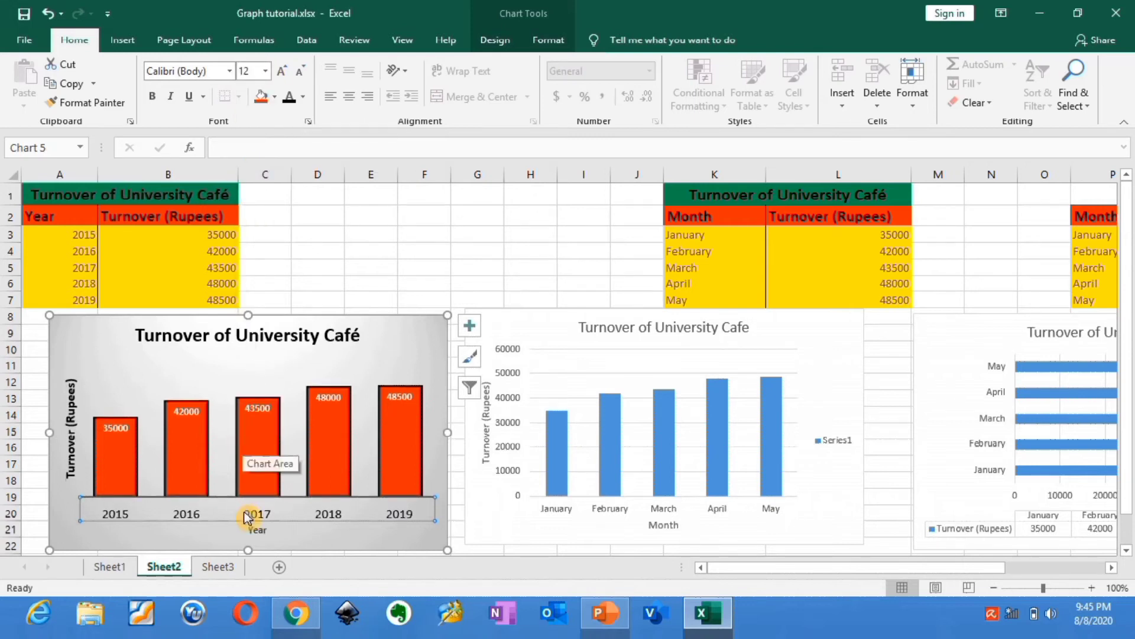
- Set the yearly chart's "Year" axis title to font size 12 with black text and deselect the chart
left_click(254, 529)
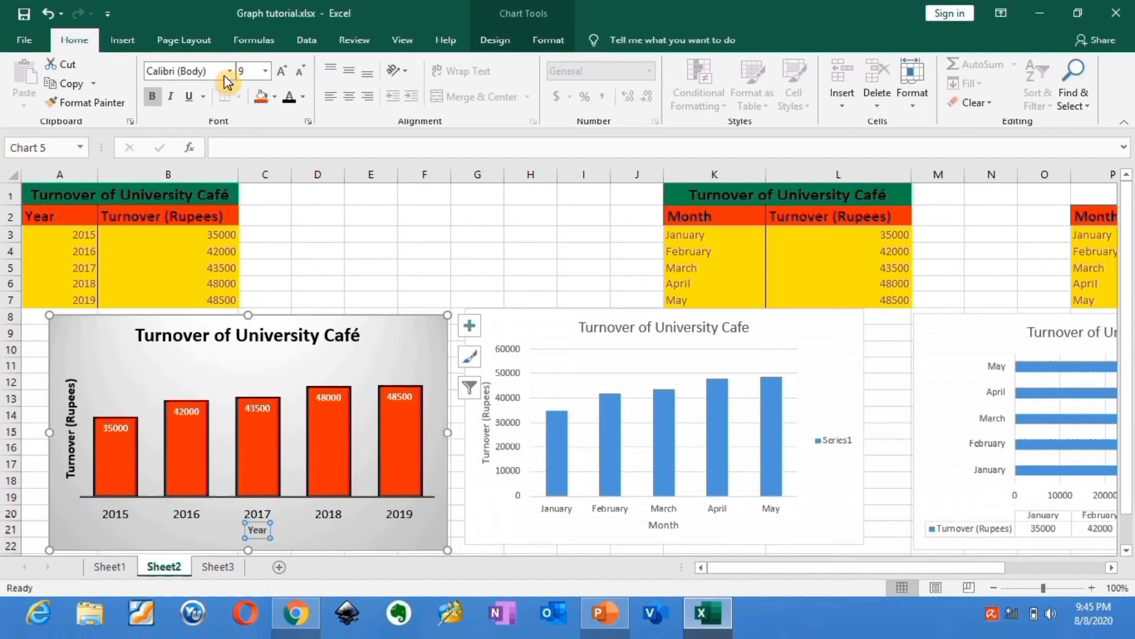
left_click(268, 72)
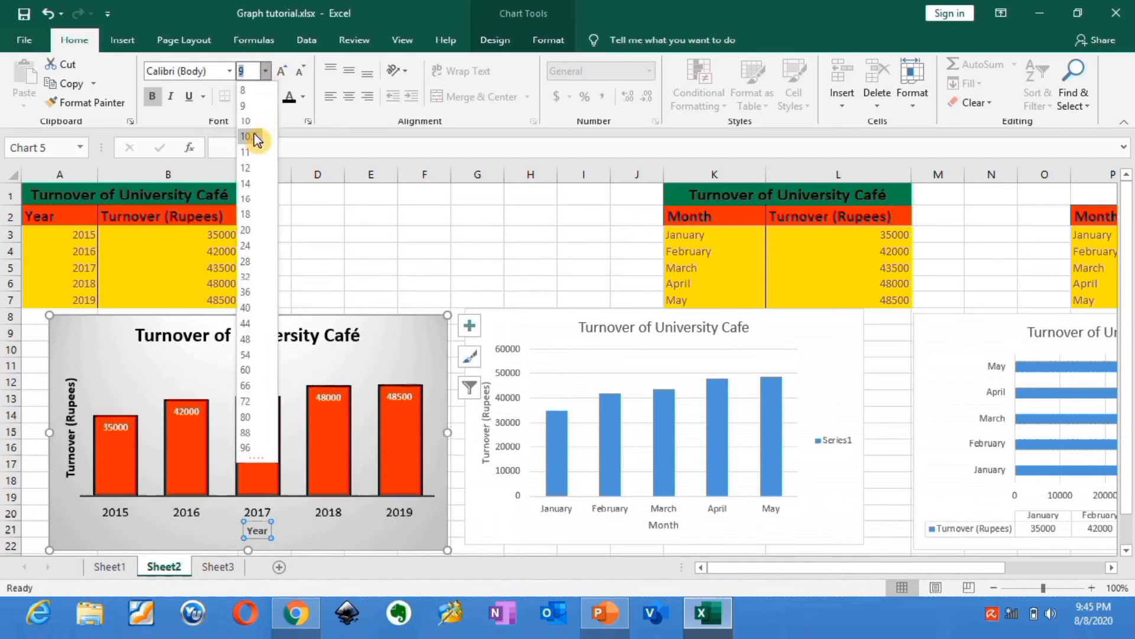
left_click(258, 169)
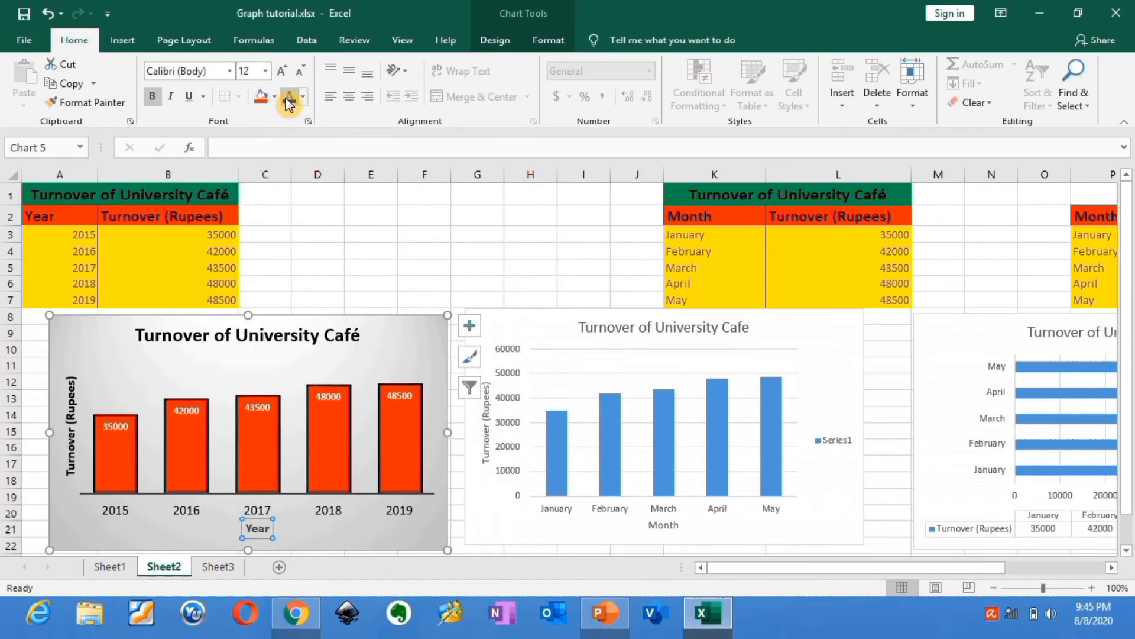
left_click(358, 266)
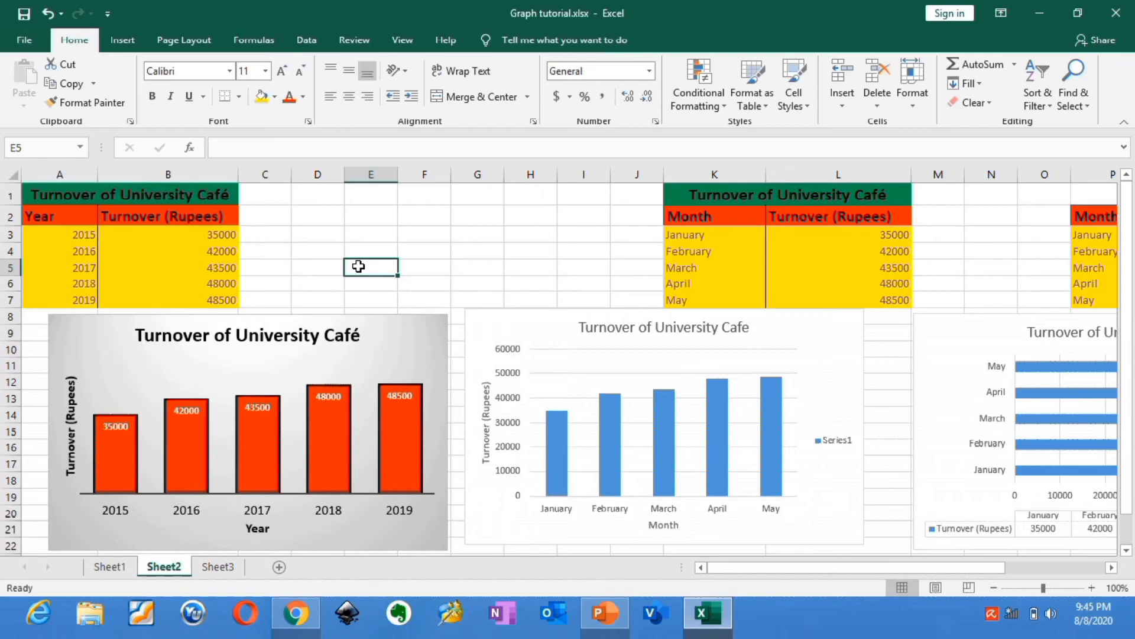
- Set both the major and minor tick marks of the yearly chart's horizontal axis to Outside
left_click(263, 508)
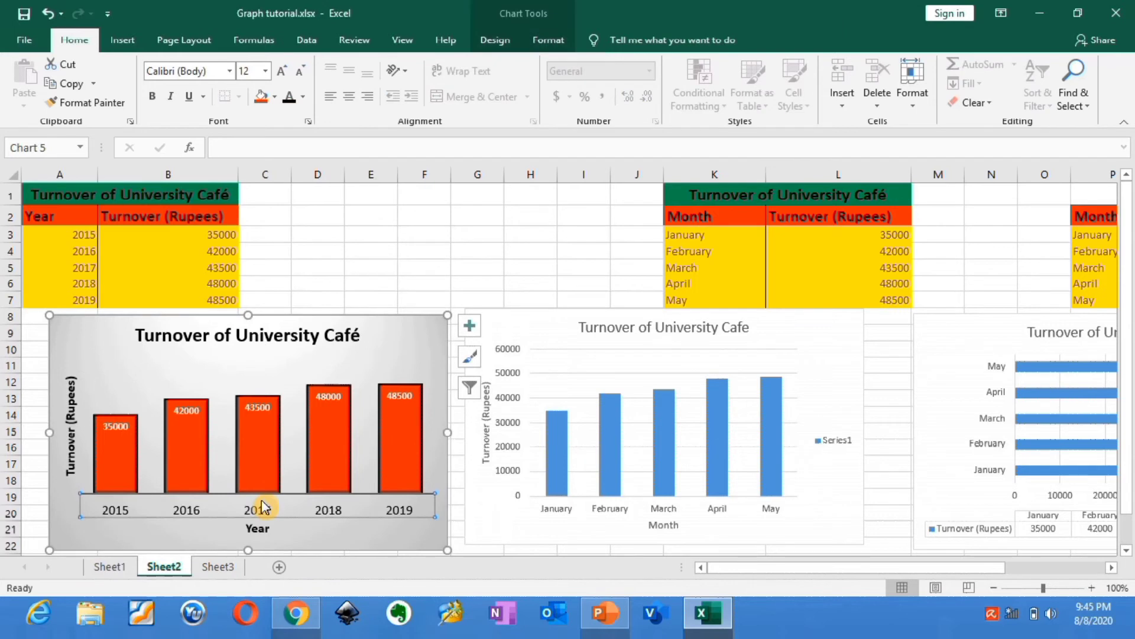
right_click(263, 507)
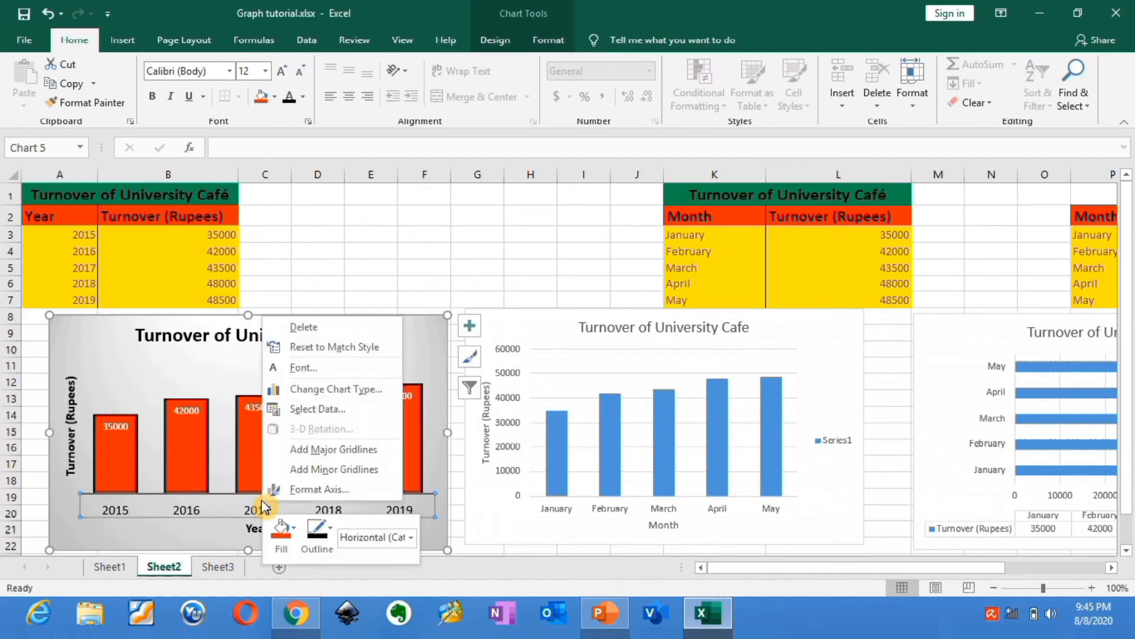
left_click(312, 489)
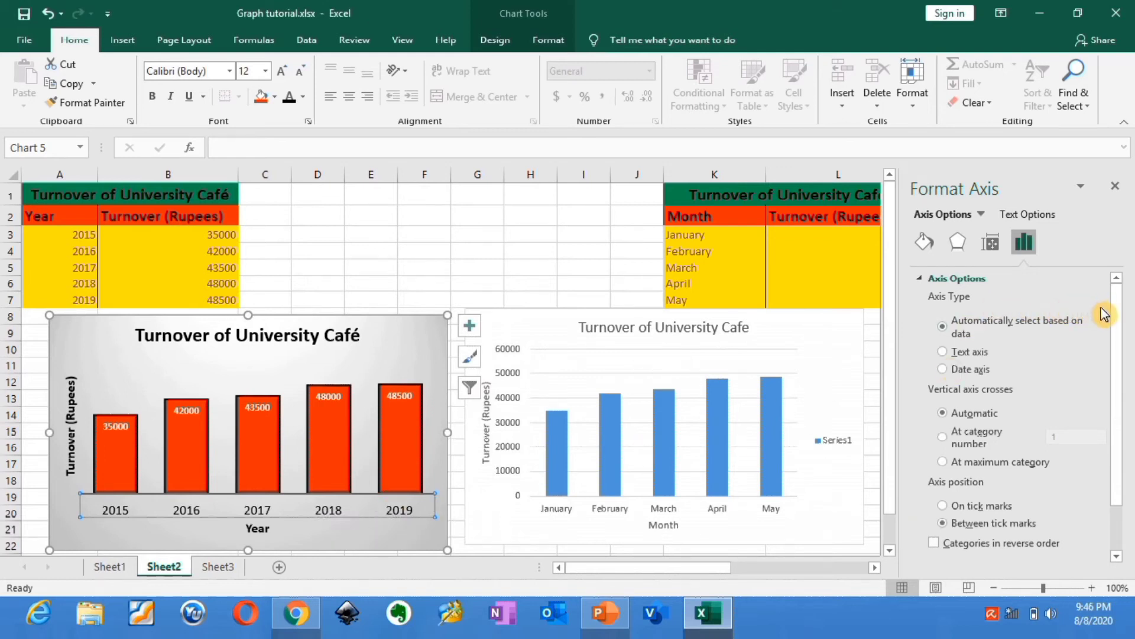
scroll(1118, 343, "down", 1)
left_click_drag(1119, 343, 1110, 380)
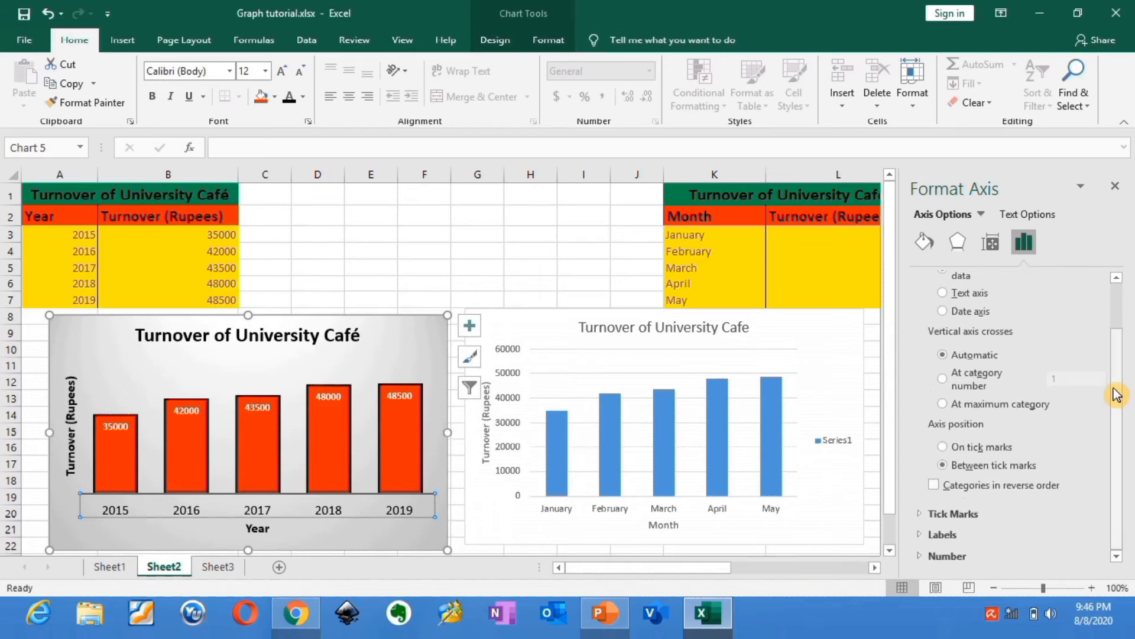
left_click(974, 517)
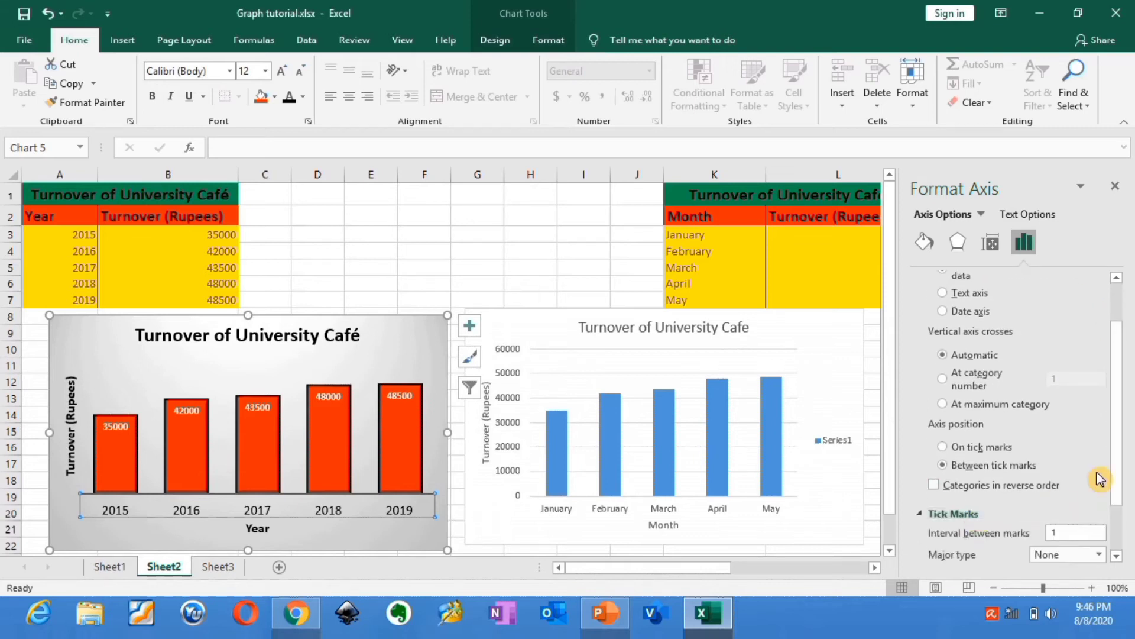
scroll(1122, 431, "down", 1)
left_click_drag(1121, 427, 1121, 477)
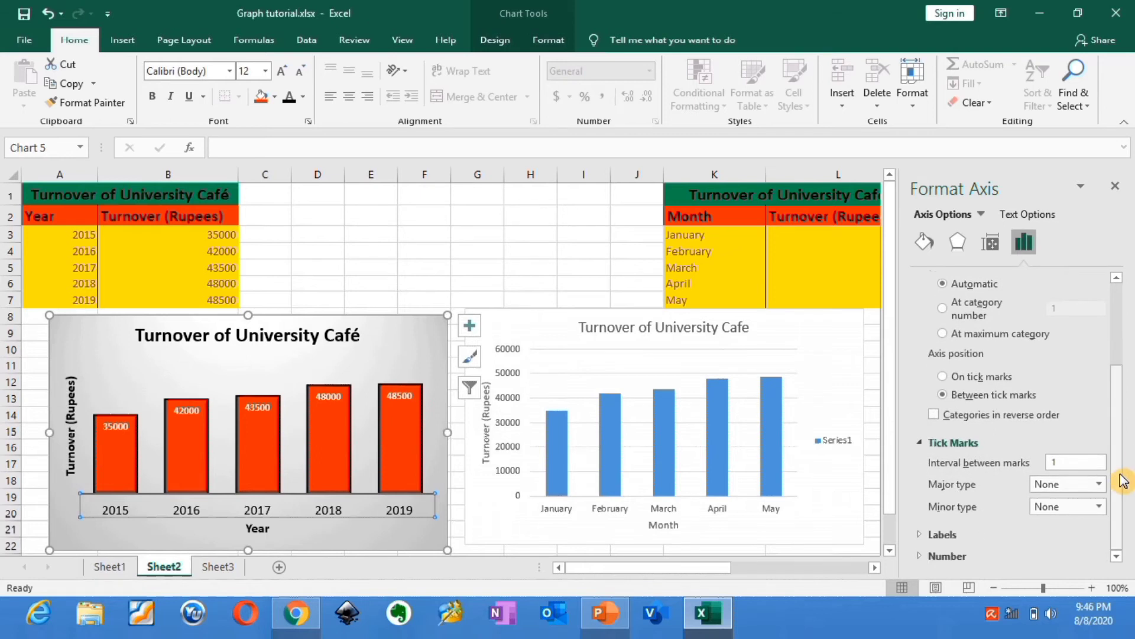
left_click(1100, 485)
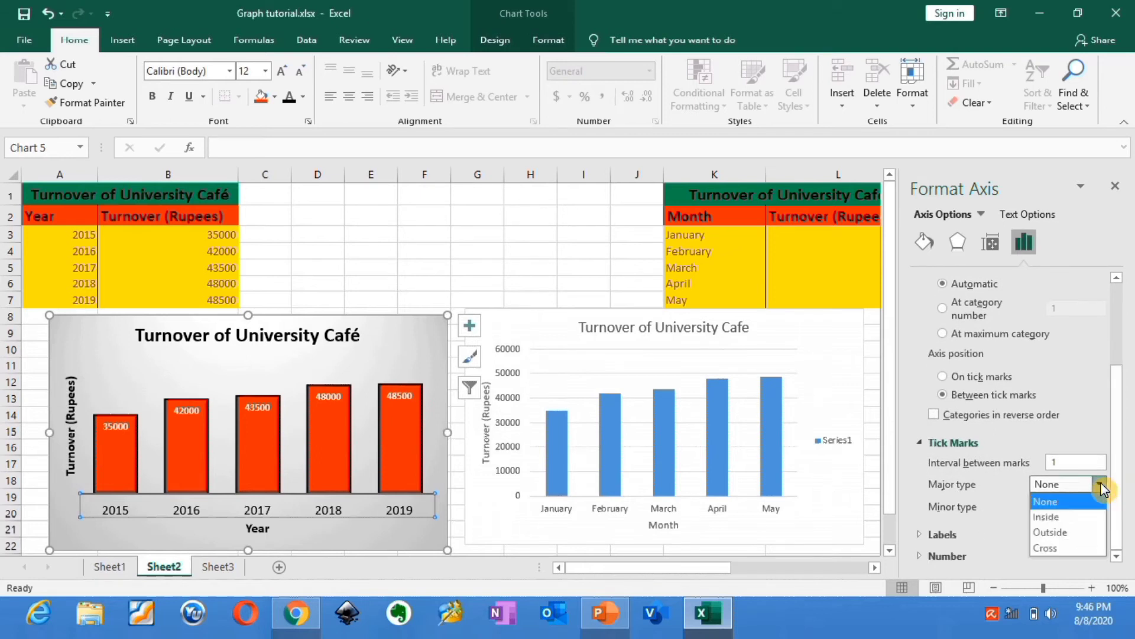
left_click(1090, 532)
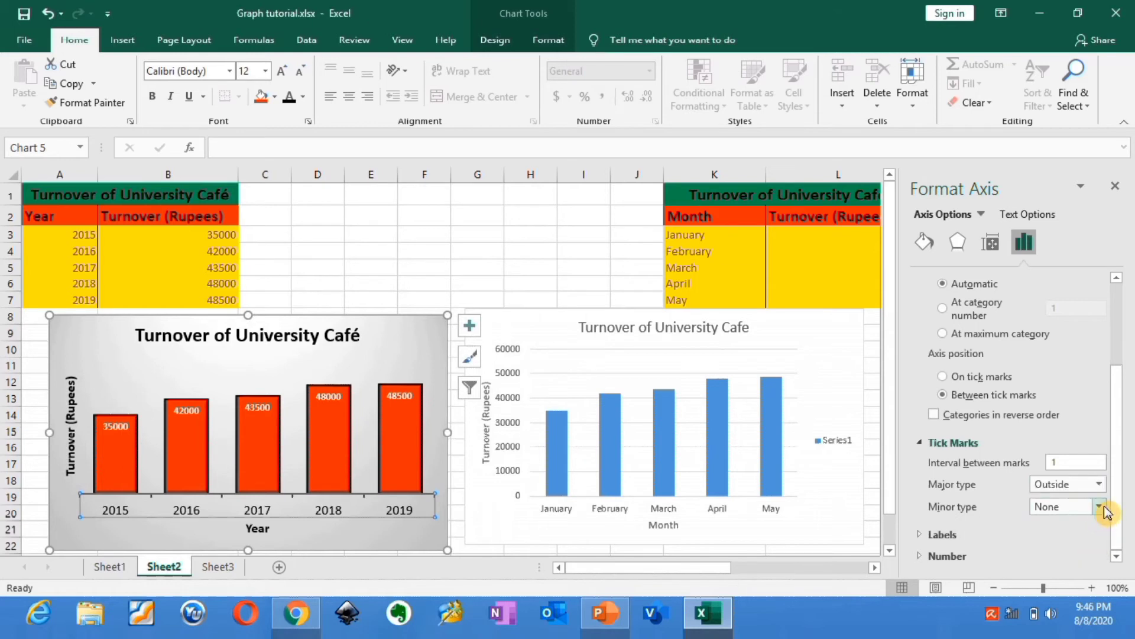
left_click(1100, 508)
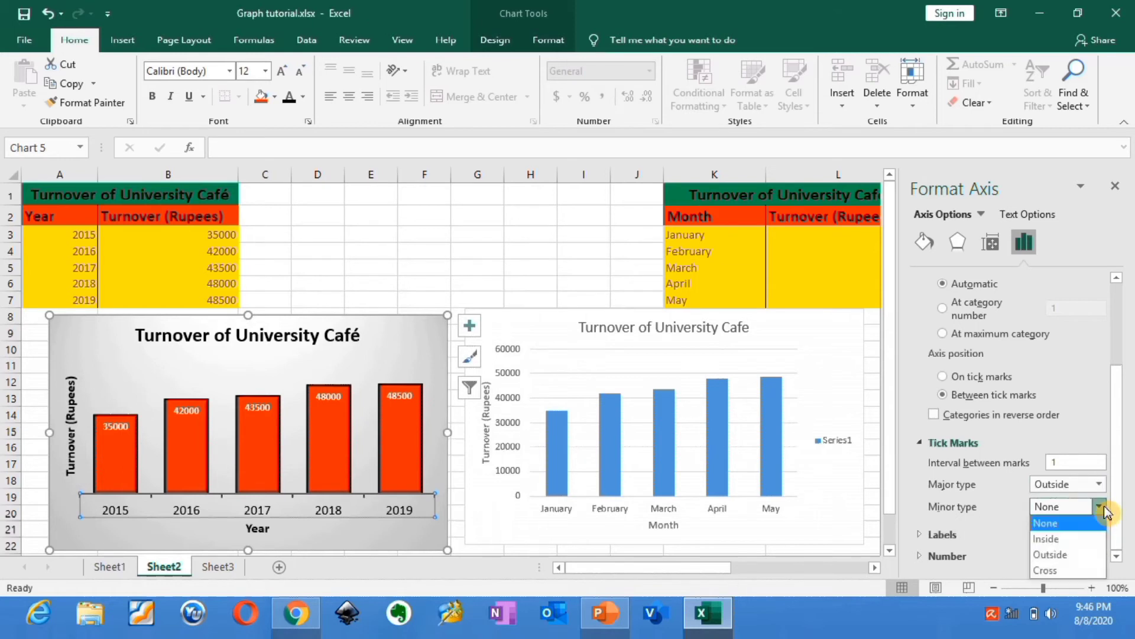
left_click(1086, 554)
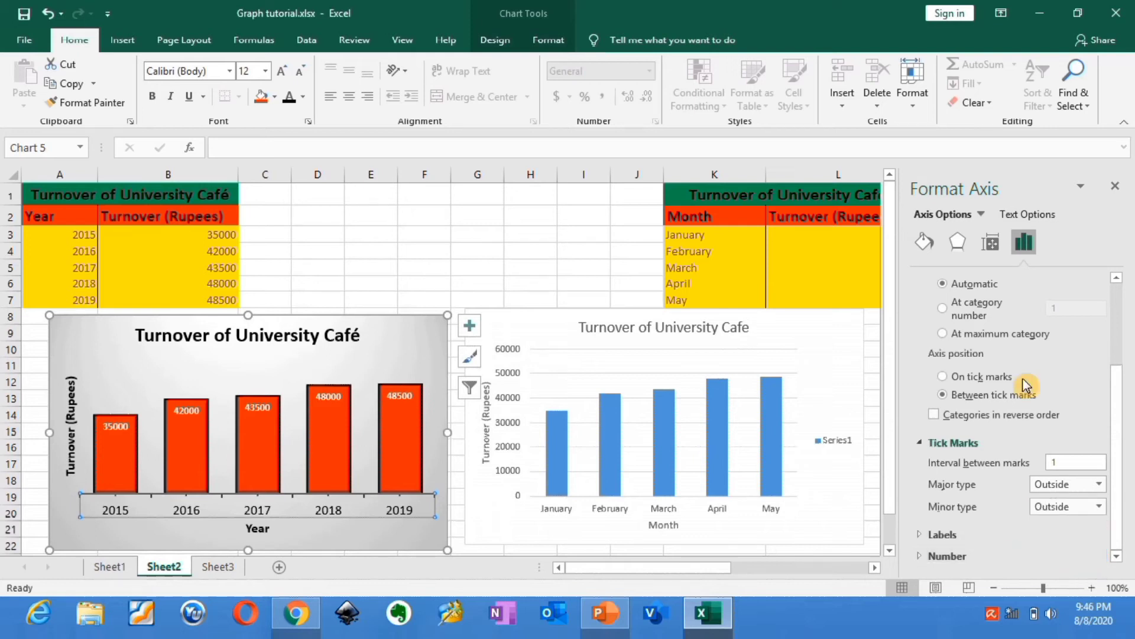
- Make the yearly chart's horizontal axis line black with a width of 1.75 pt and deselect the chart
left_click(925, 244)
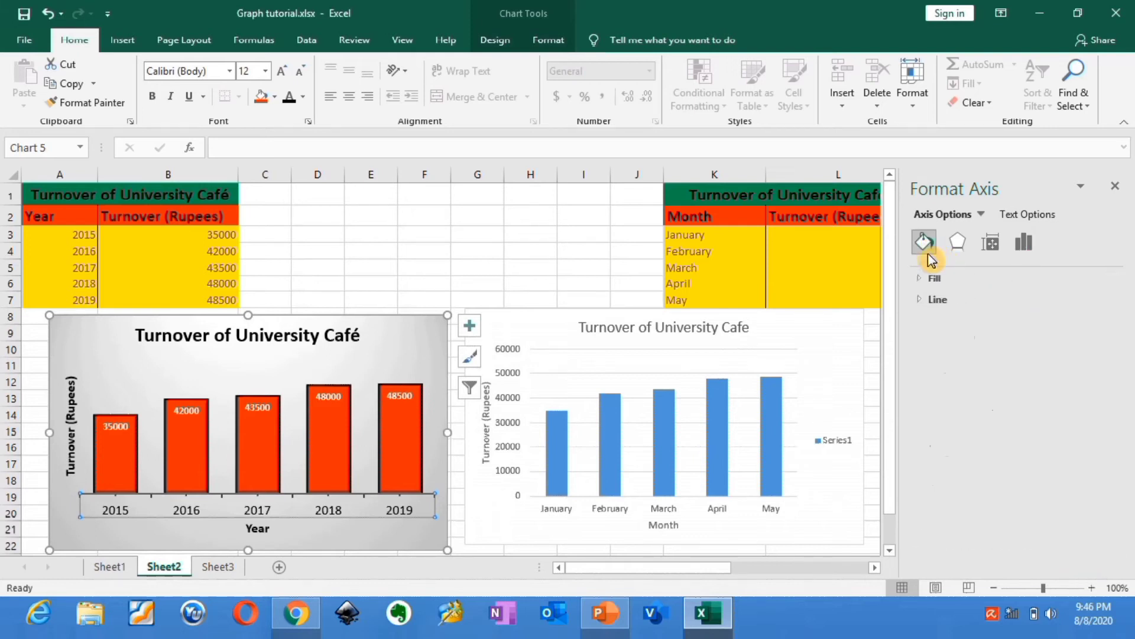
left_click(946, 301)
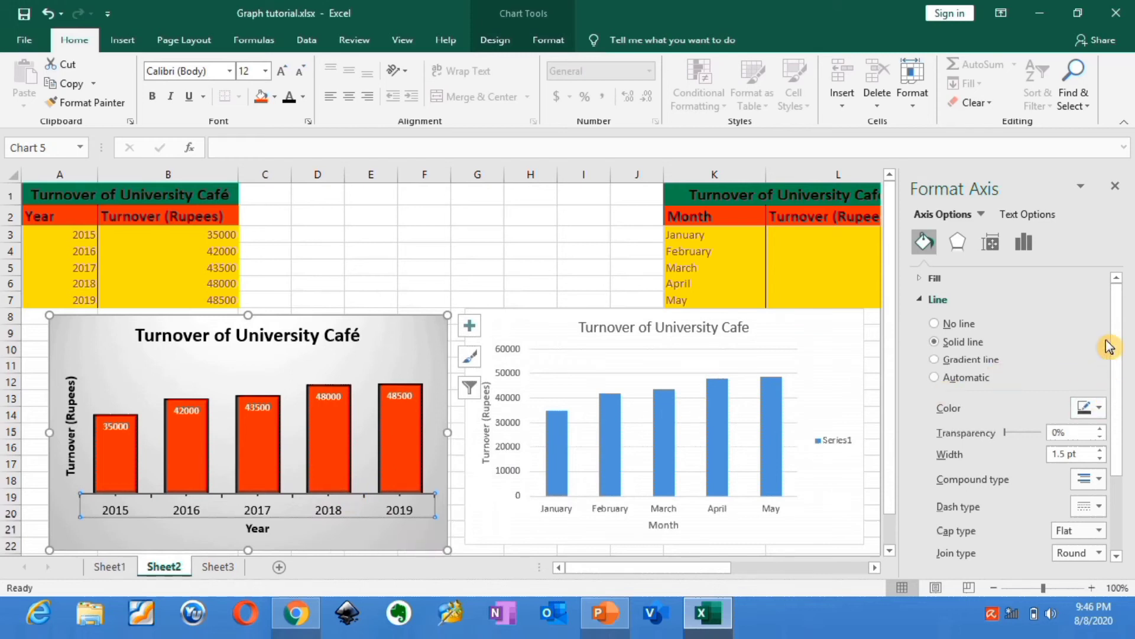
left_click_drag(1119, 353, 1119, 386)
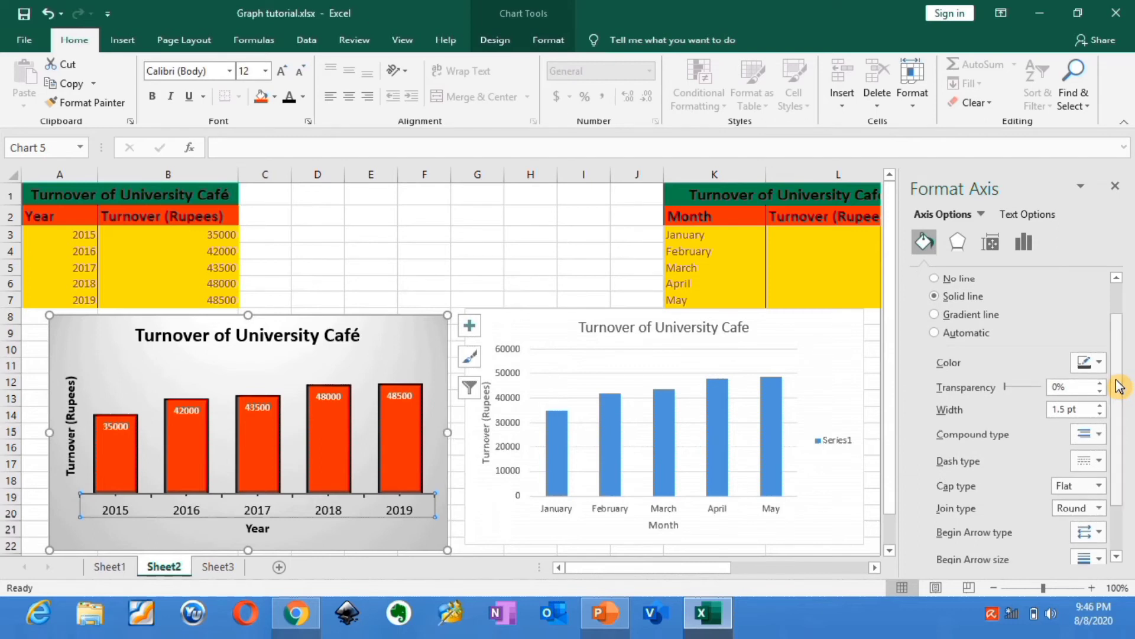
left_click(1099, 364)
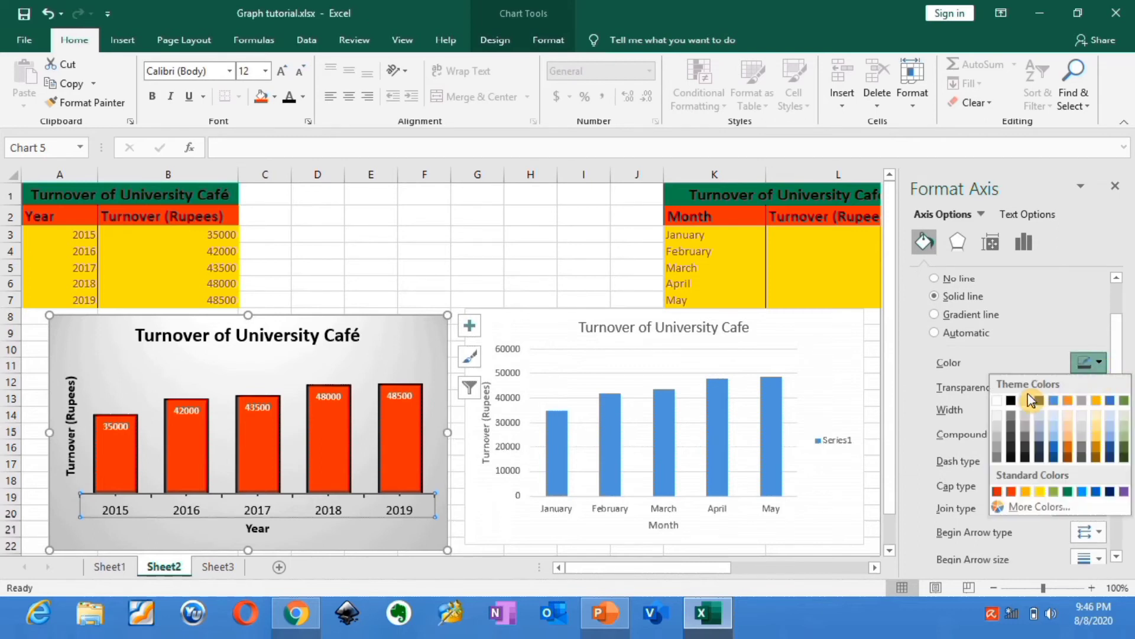
left_click(1011, 401)
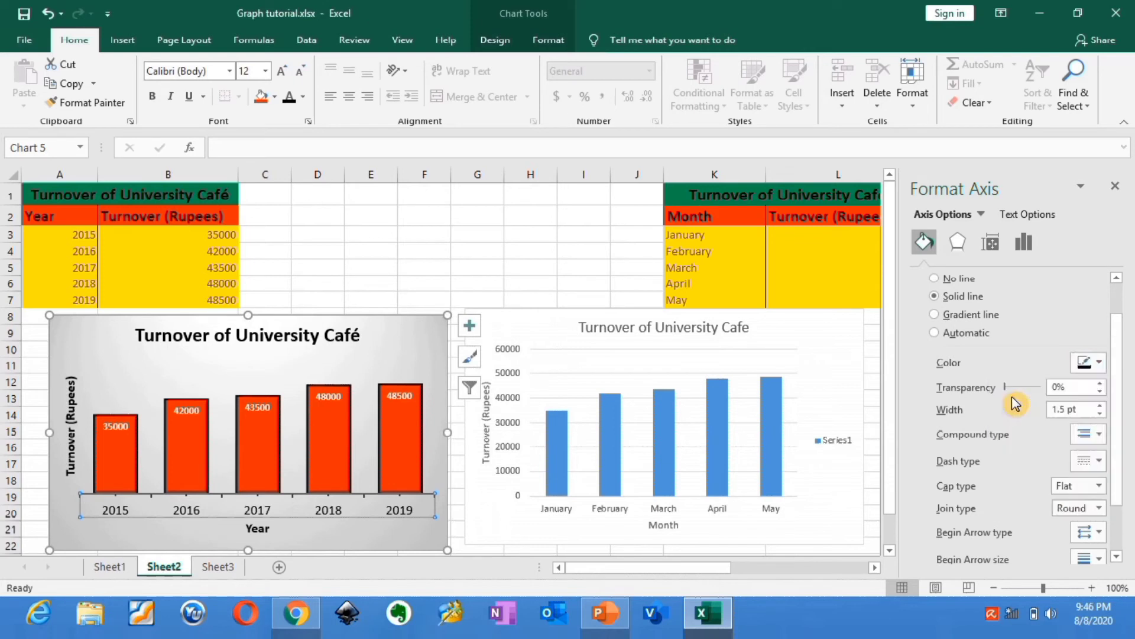
left_click(1101, 406)
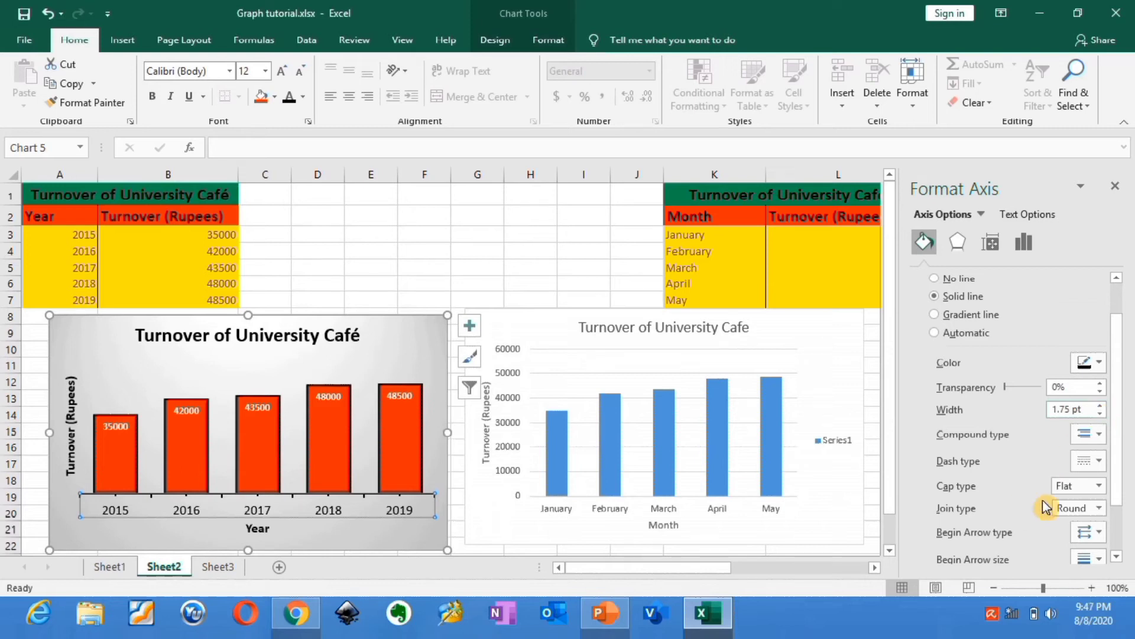
left_click_drag(1122, 424, 1122, 548)
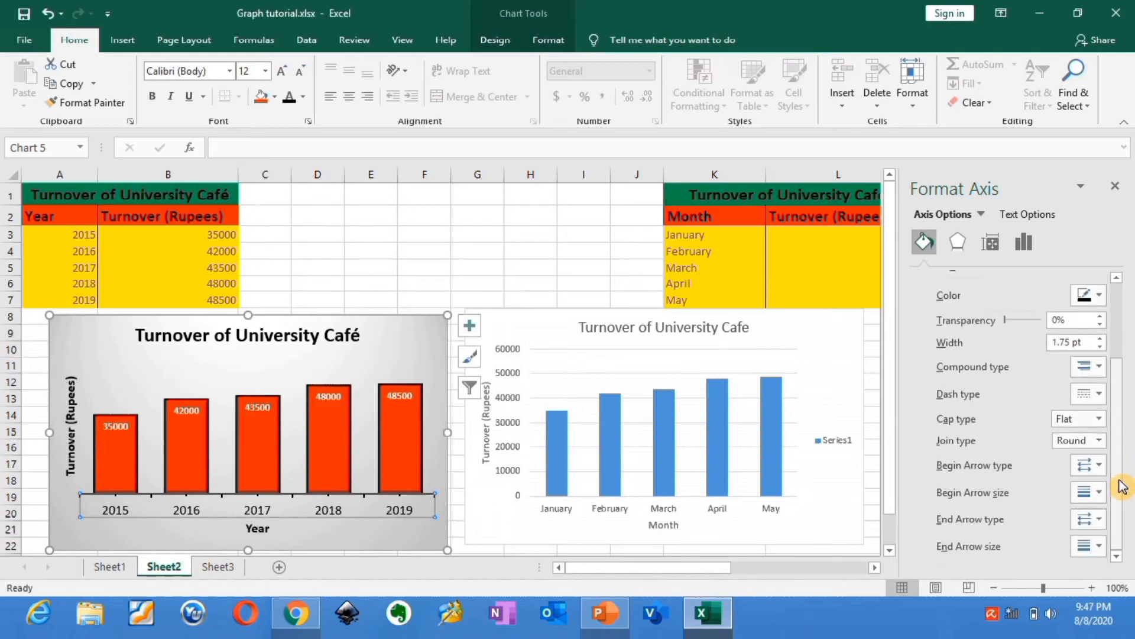
left_click(368, 266)
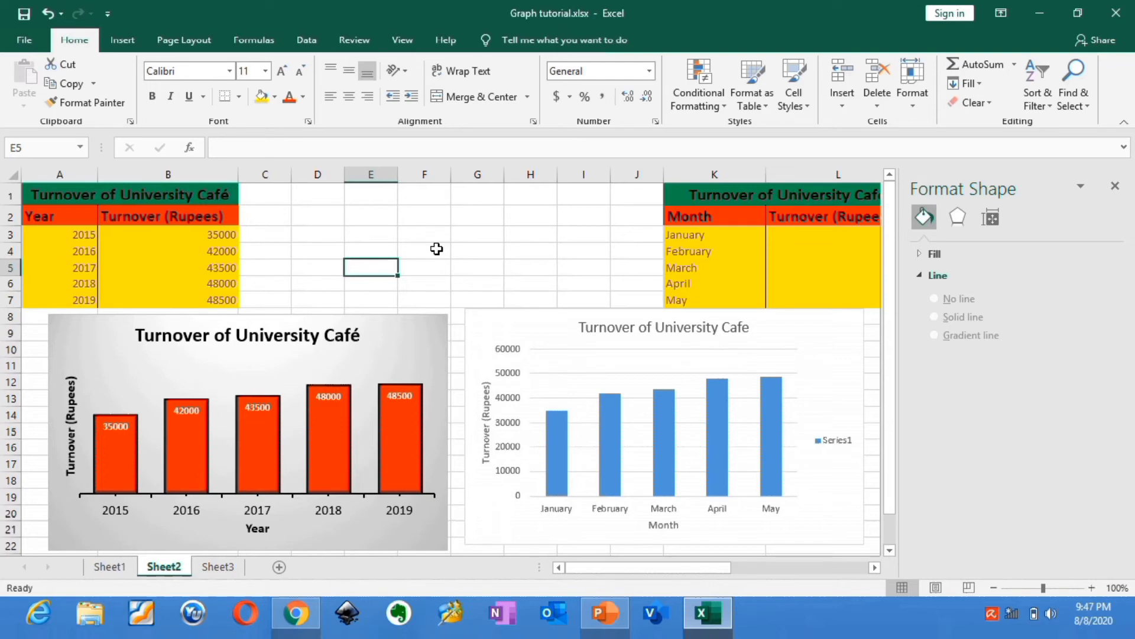
- Close the formatting pane and delete the horizontal gridlines and the legend from the monthly column chart
left_click(527, 319)
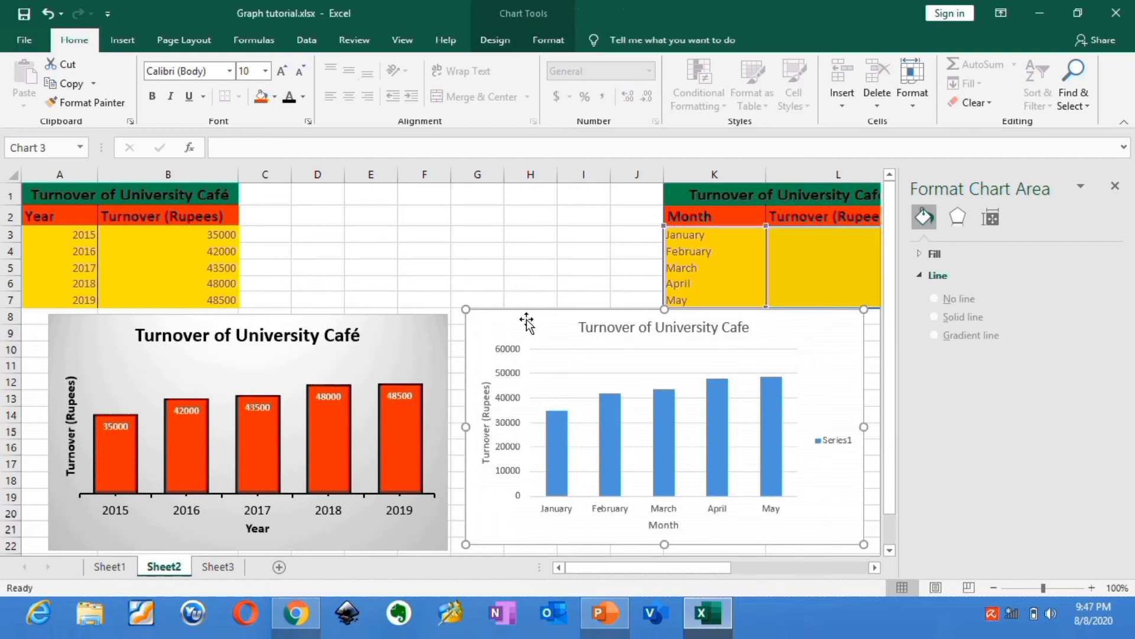
left_click(1115, 186)
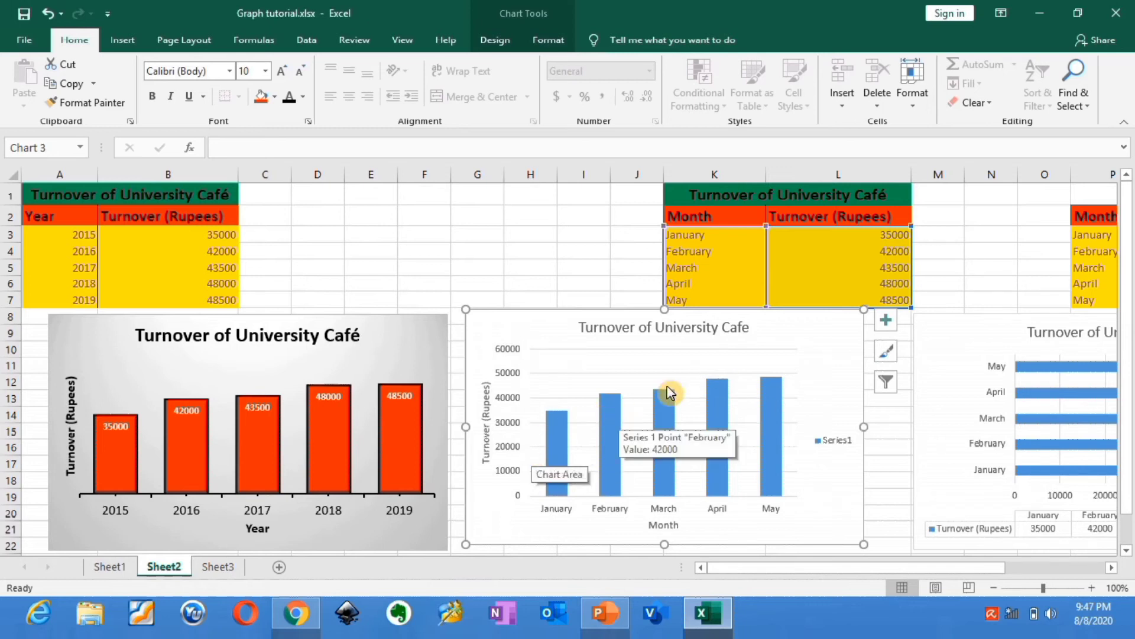
left_click(789, 349)
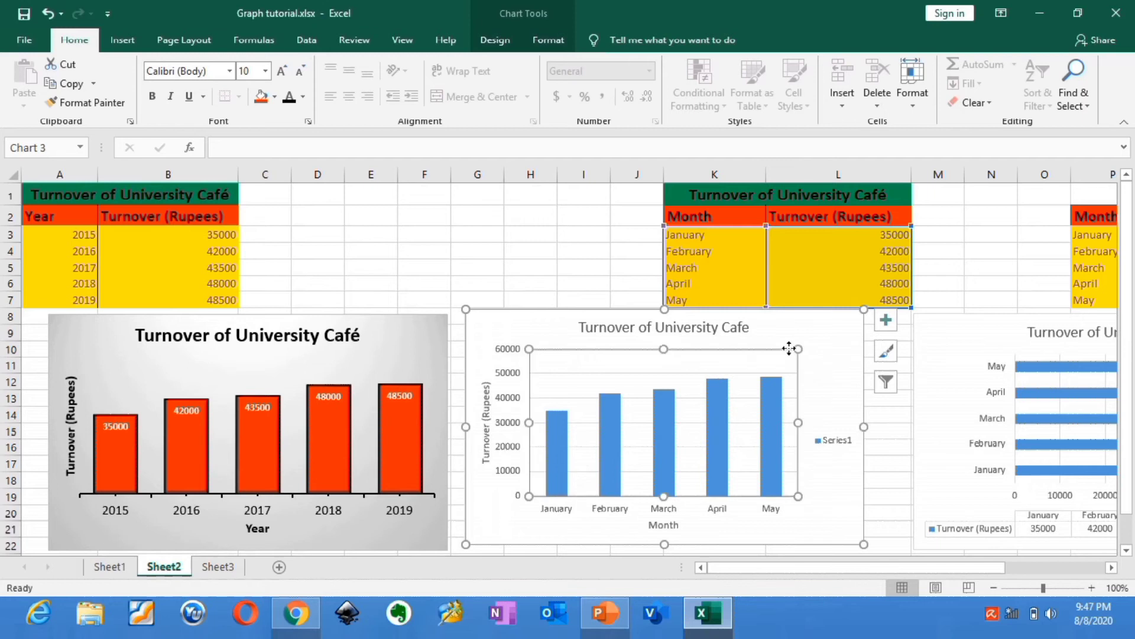
left_click(793, 375)
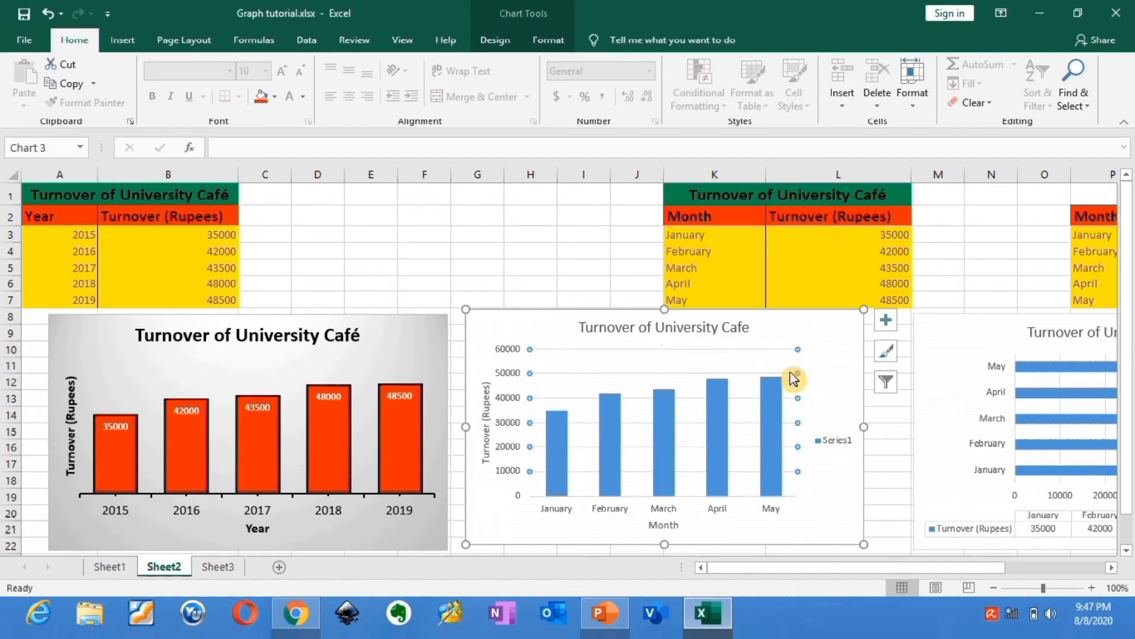
left_click(793, 377)
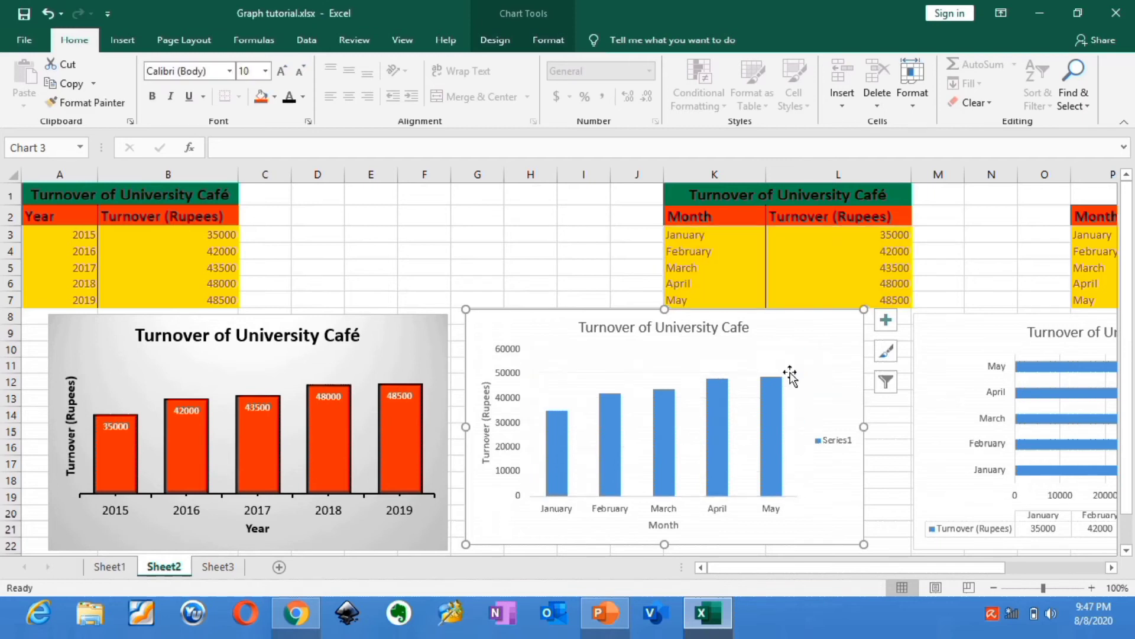
left_click(837, 445)
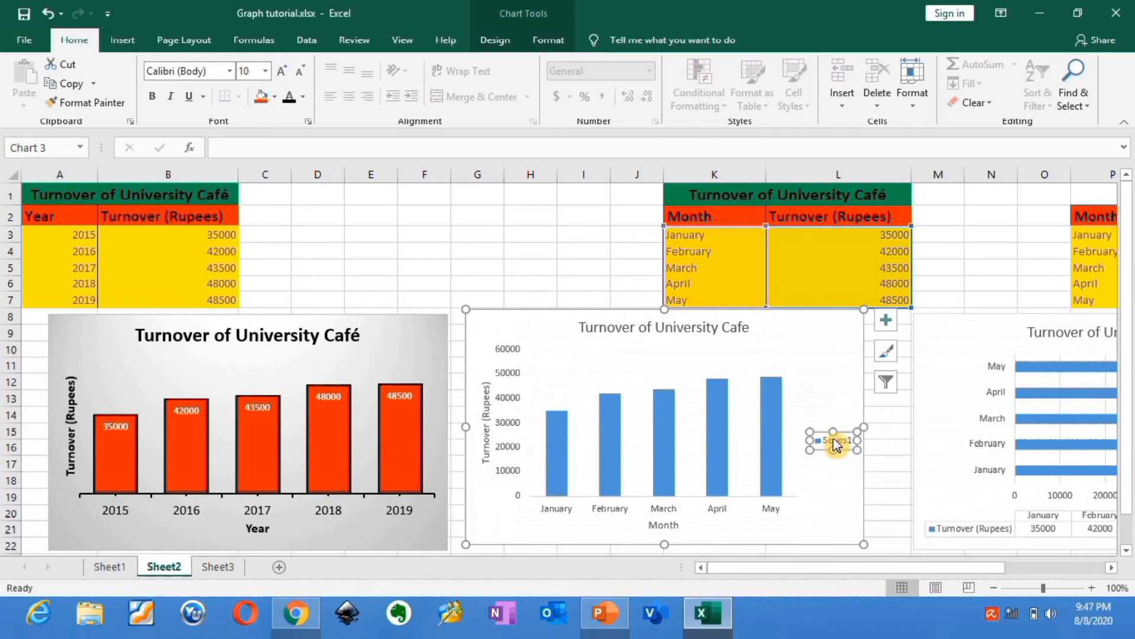
key("Delete")
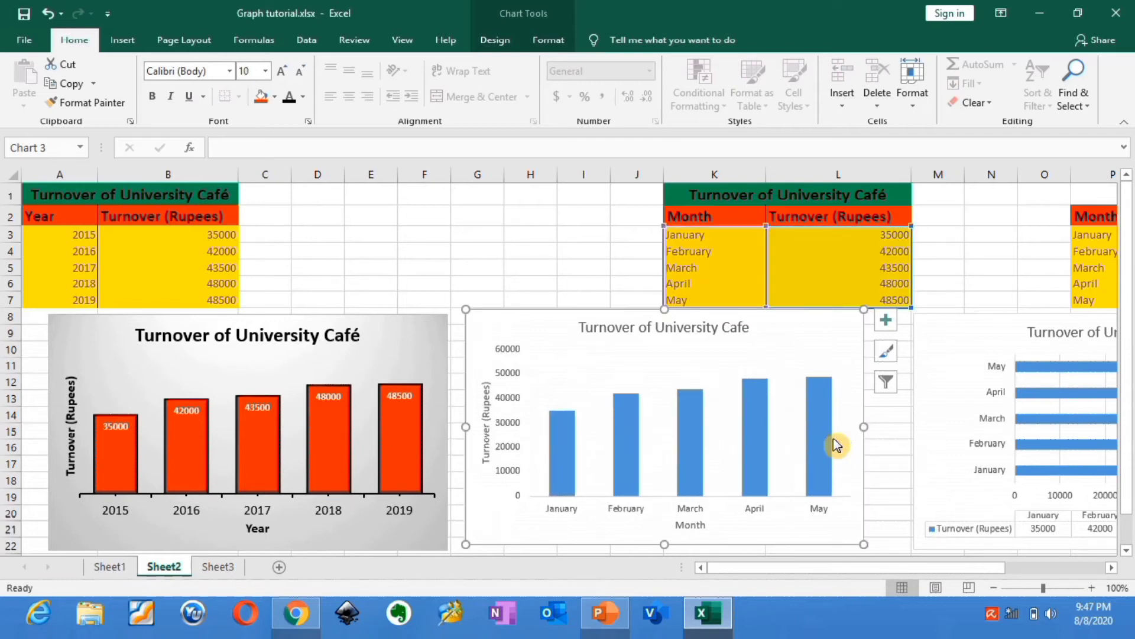
- Fill the columns of the monthly column chart with standard green
left_click(757, 425)
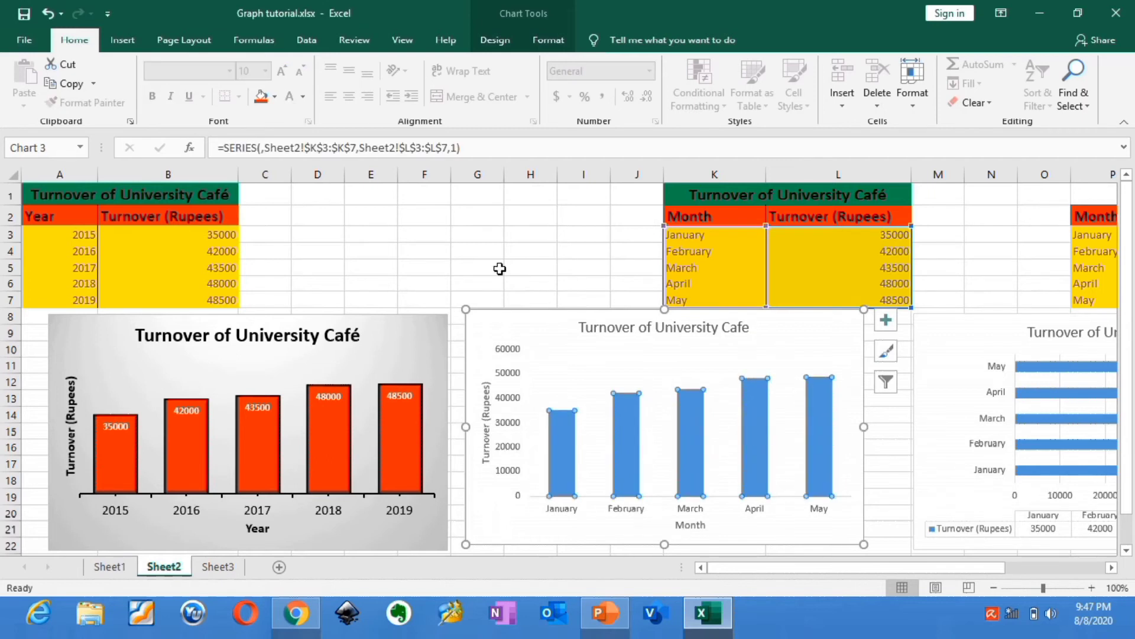
left_click(547, 40)
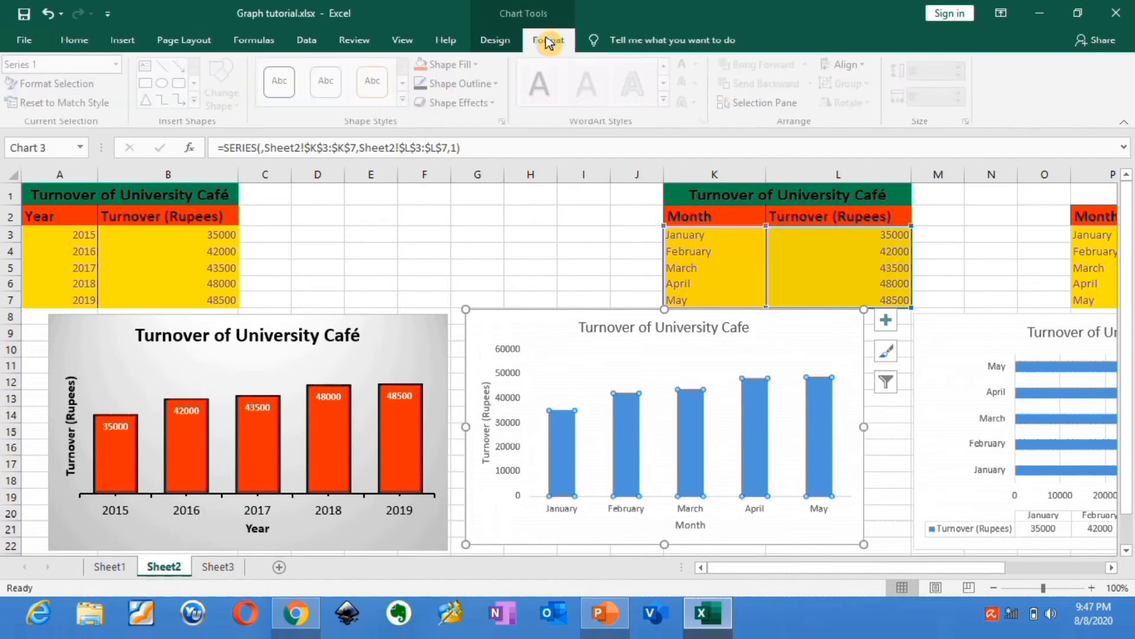
left_click(482, 65)
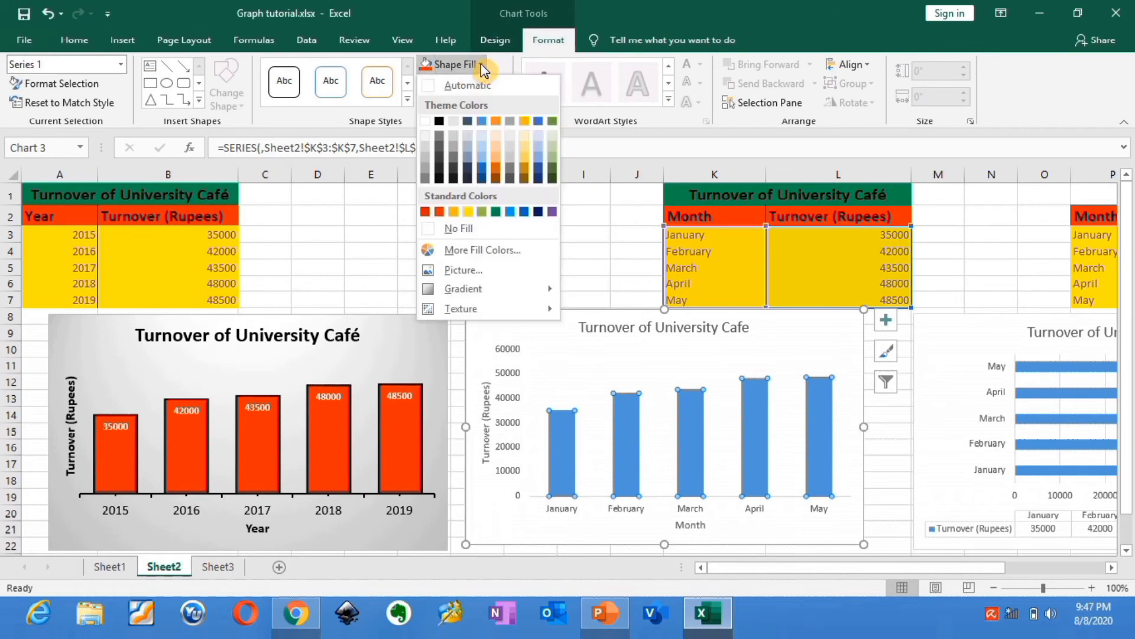
left_click(500, 214)
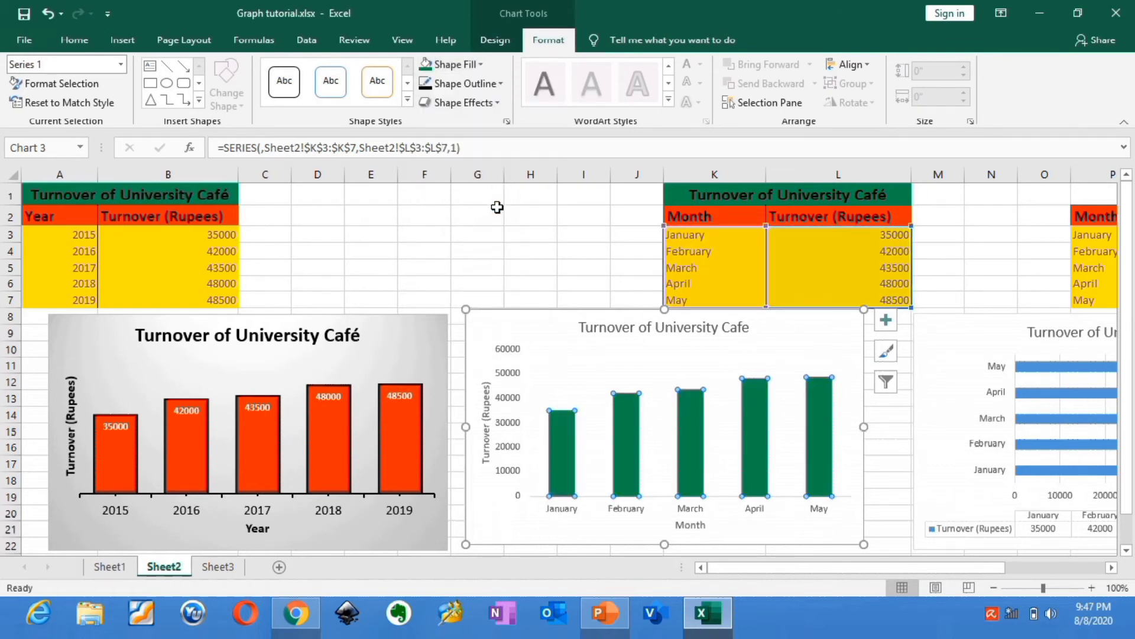
- Give the monthly chart's columns a black outline with a weight of 1½ pt and deselect the chart
left_click(502, 84)
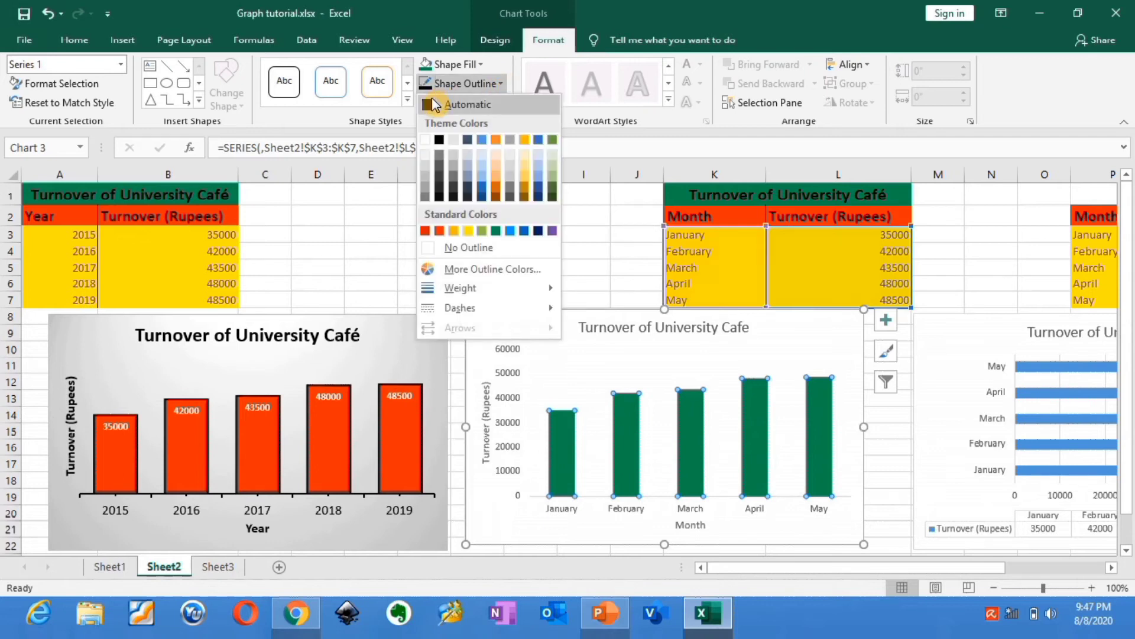
left_click(504, 89)
left_click(504, 89)
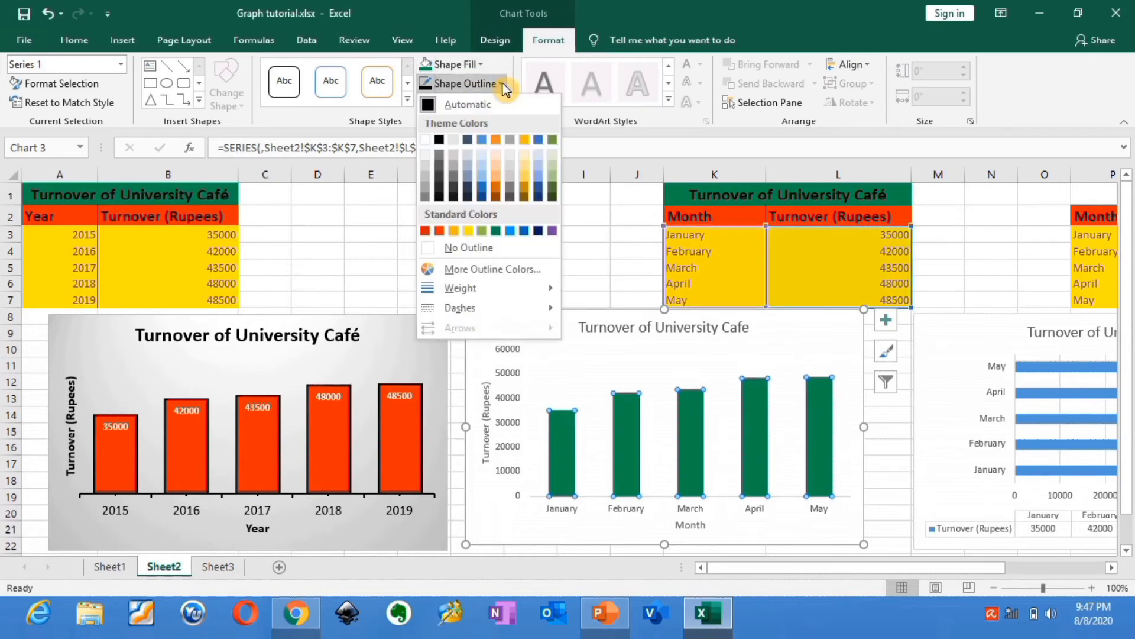
mouse_move(534, 292)
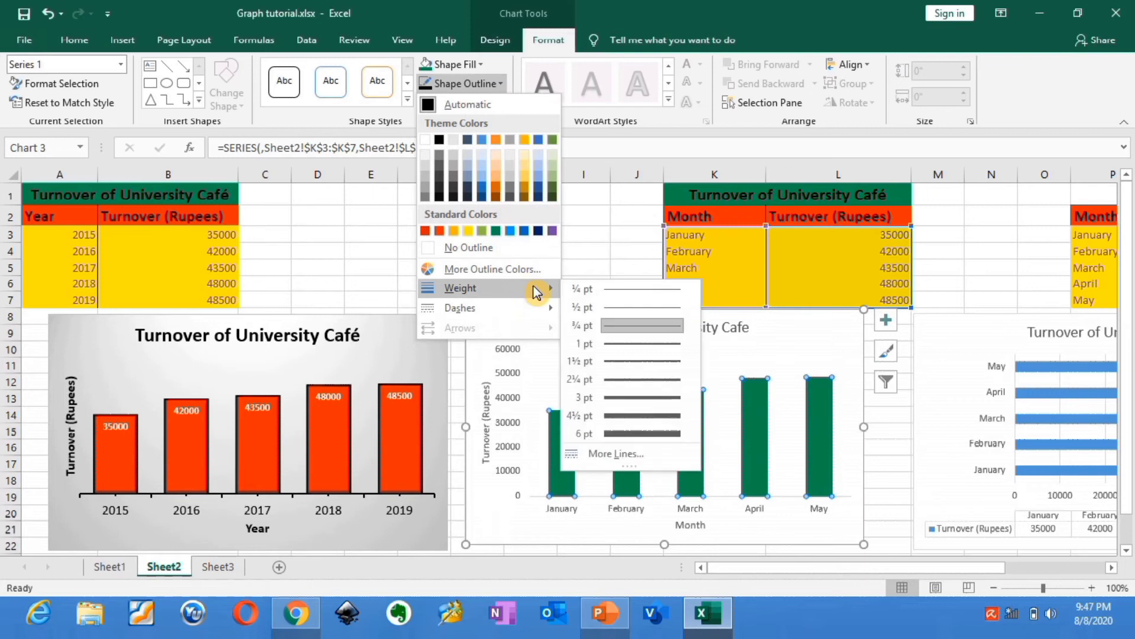
left_click(627, 362)
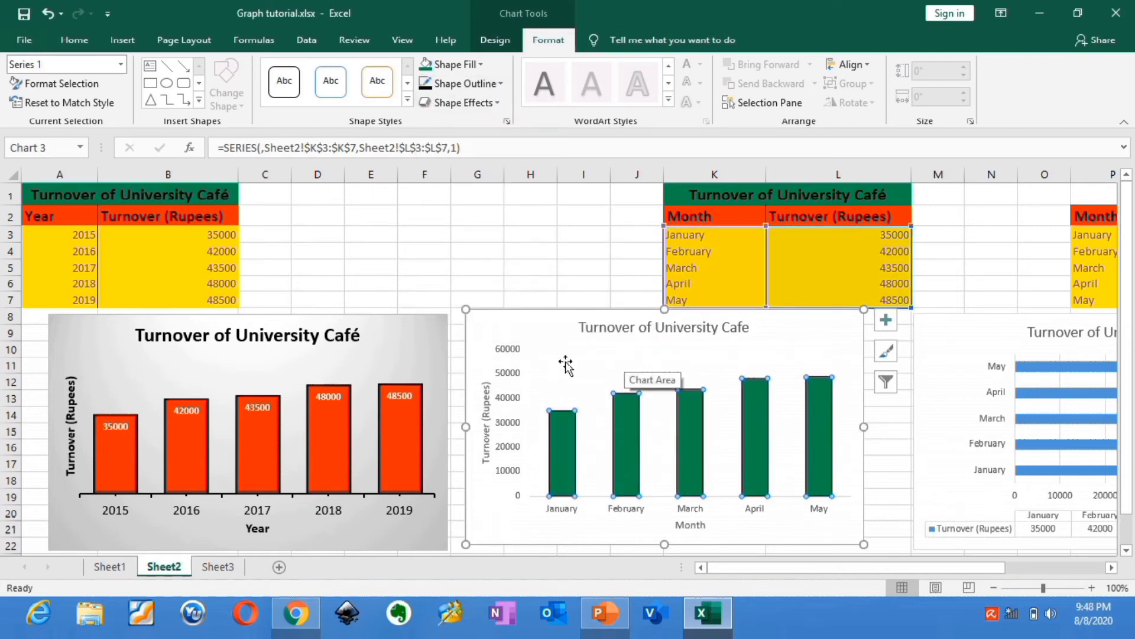
left_click(547, 267)
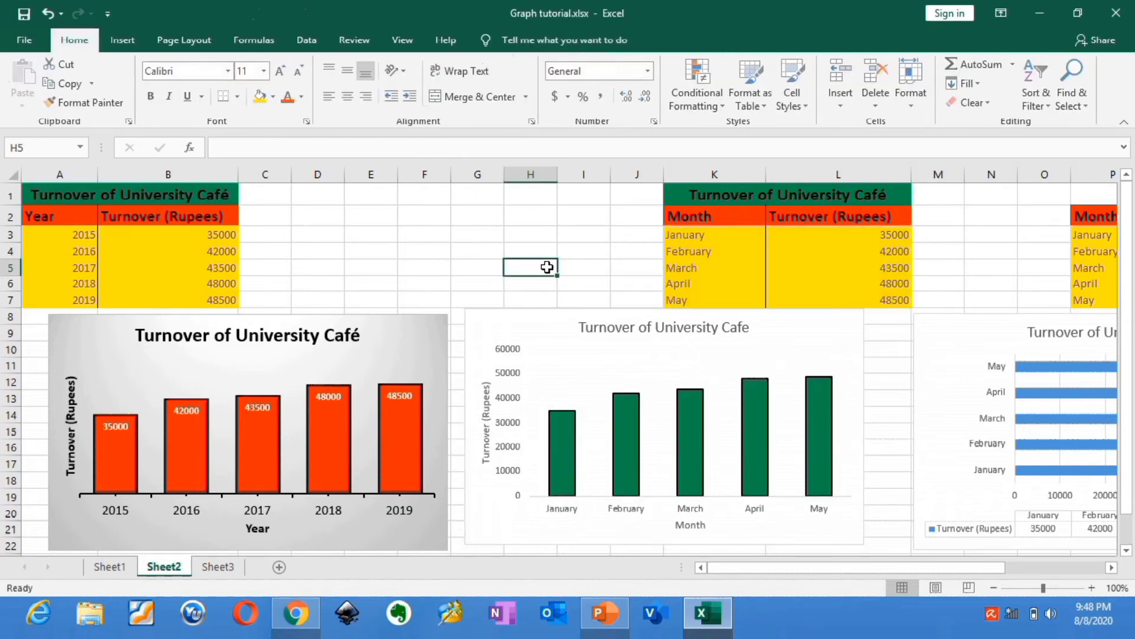
- Format the monthly column chart's title as black, bold text at size 16
left_click(618, 331)
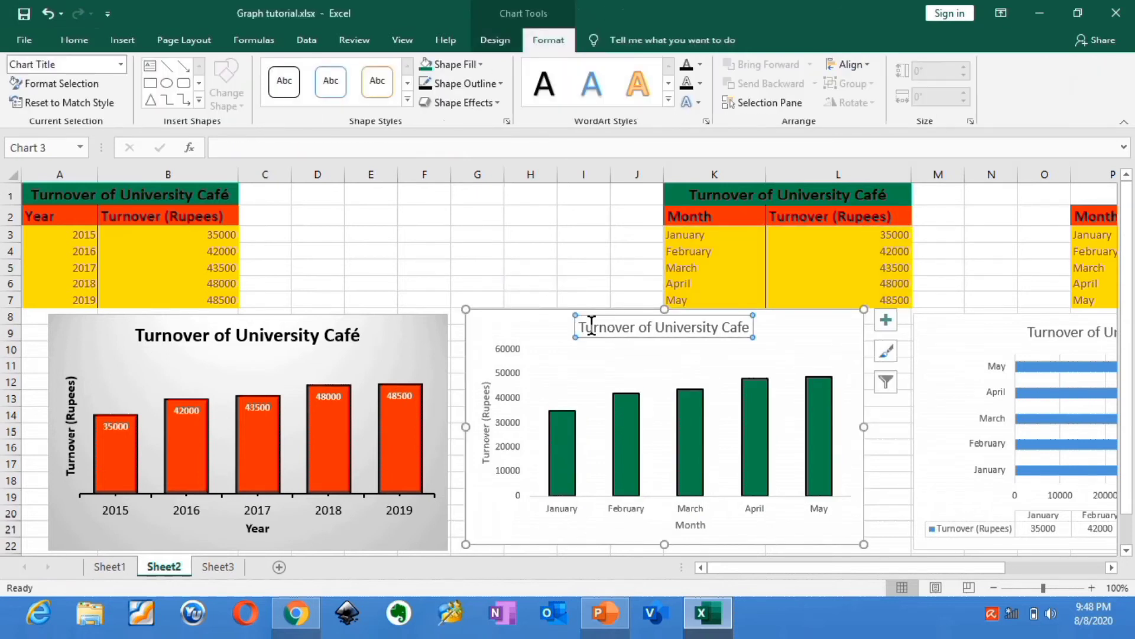
left_click(84, 45)
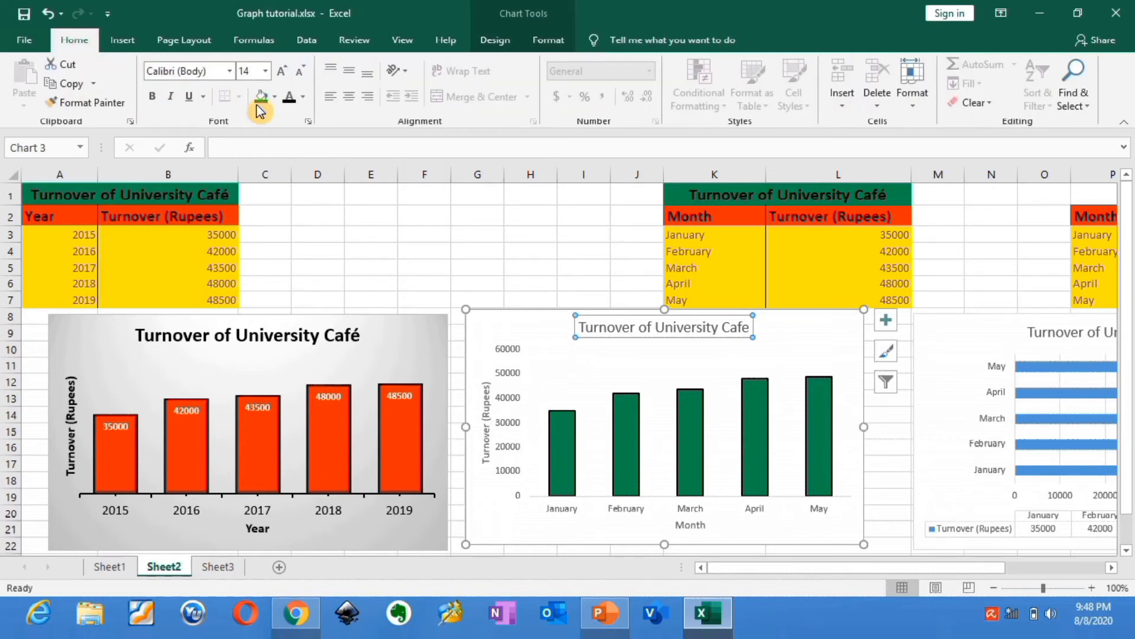
left_click(289, 100)
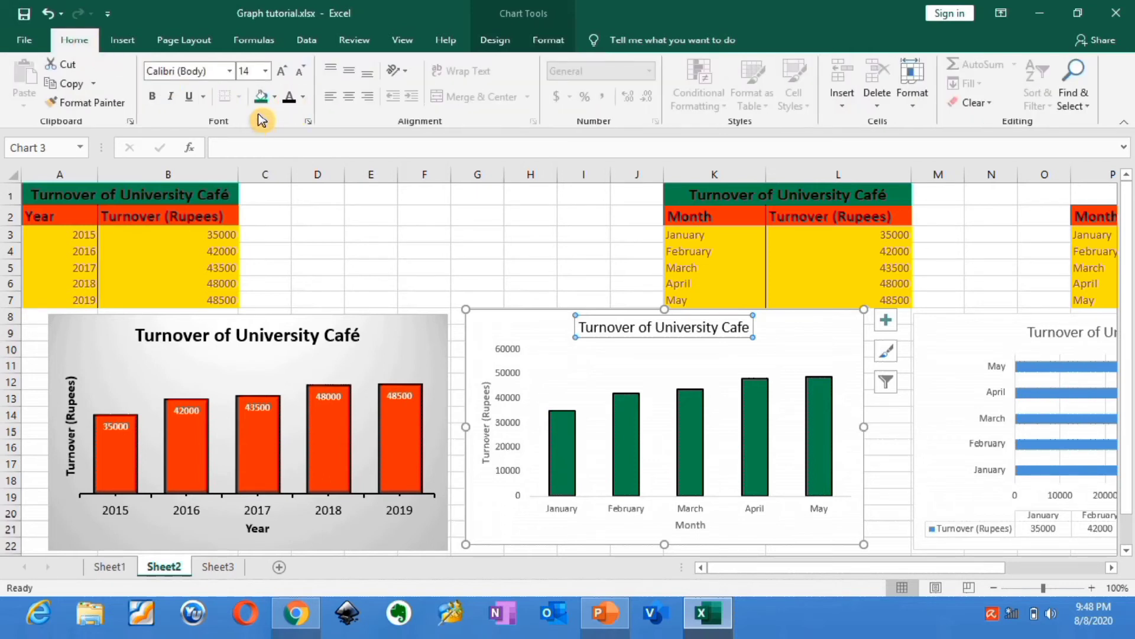
left_click(153, 97)
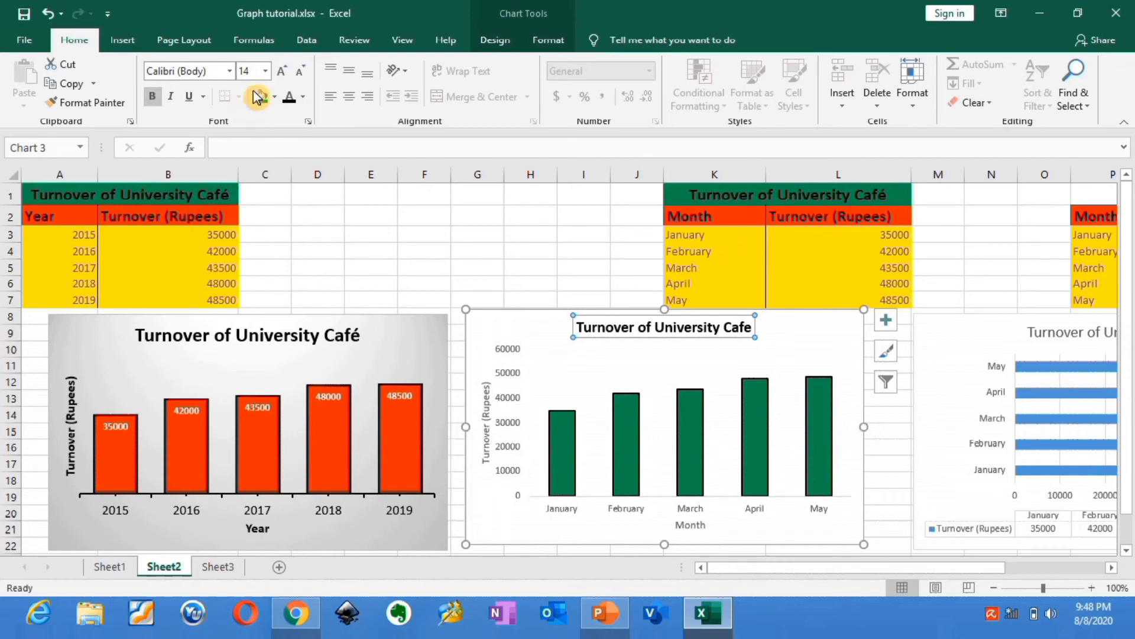
left_click(266, 72)
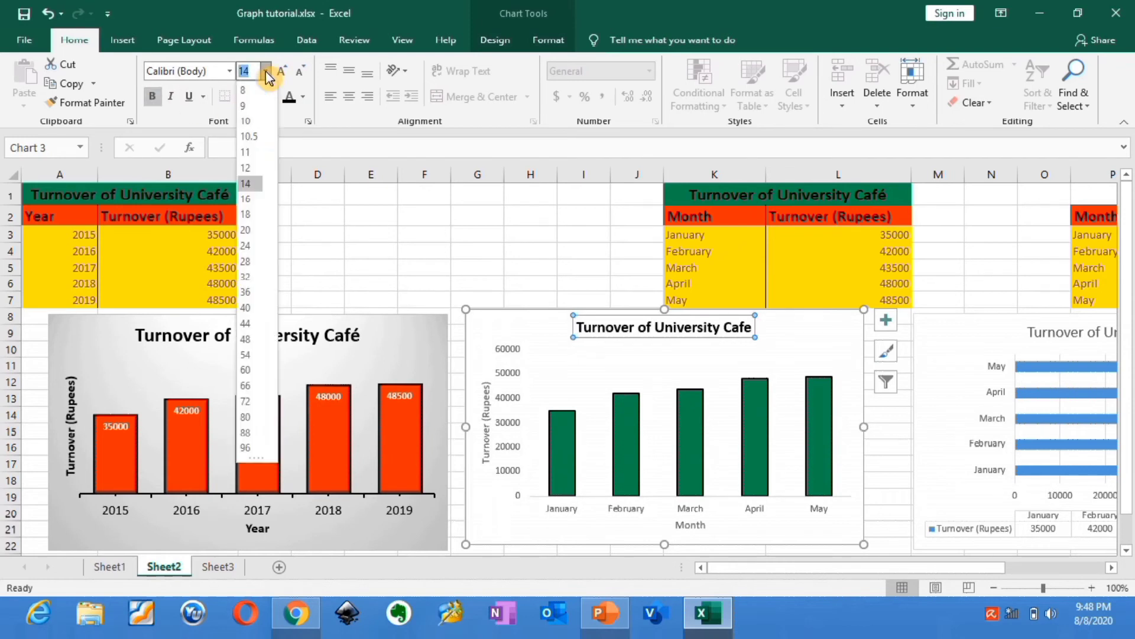
left_click(258, 201)
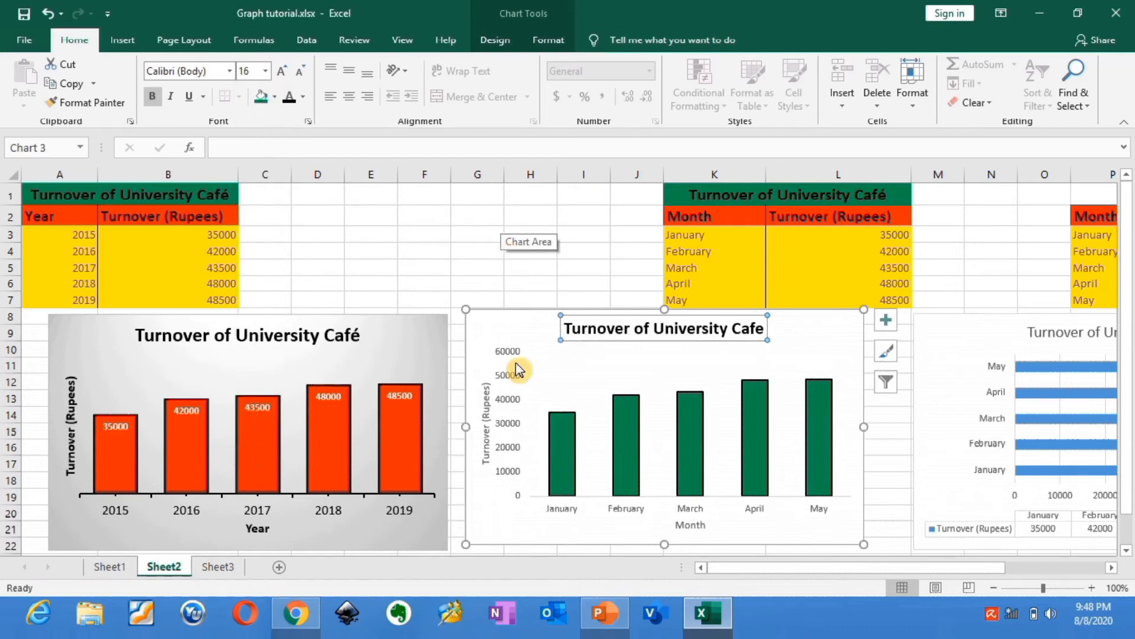
- Format the monthly chart's vertical axis title Turnover (Rupees) as bold, black text at size 12
left_click(483, 407)
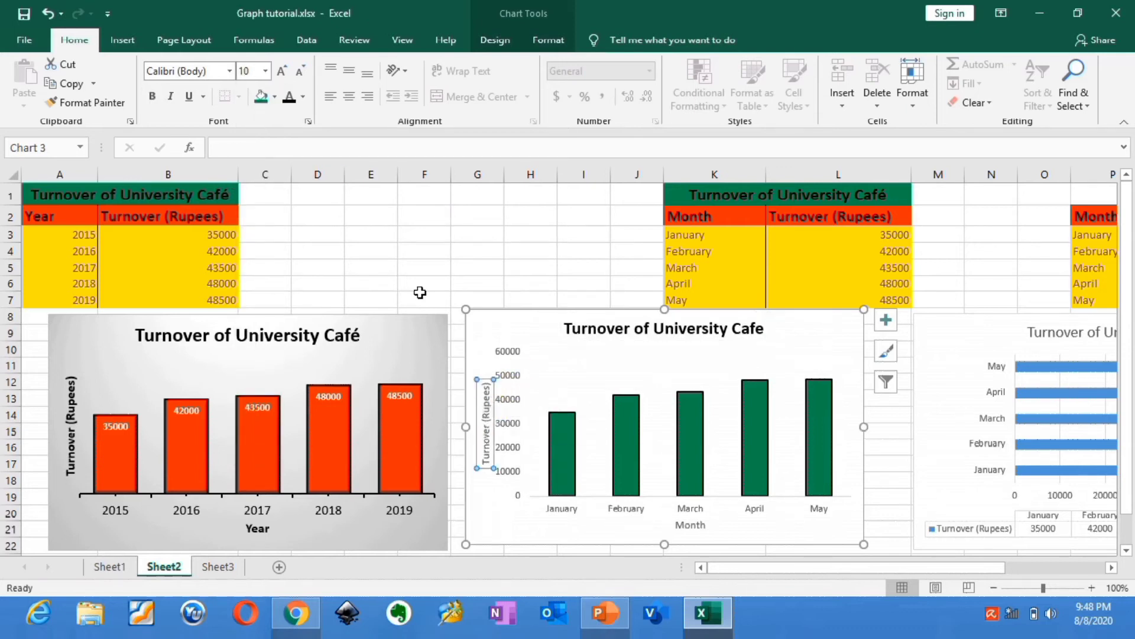
left_click(267, 73)
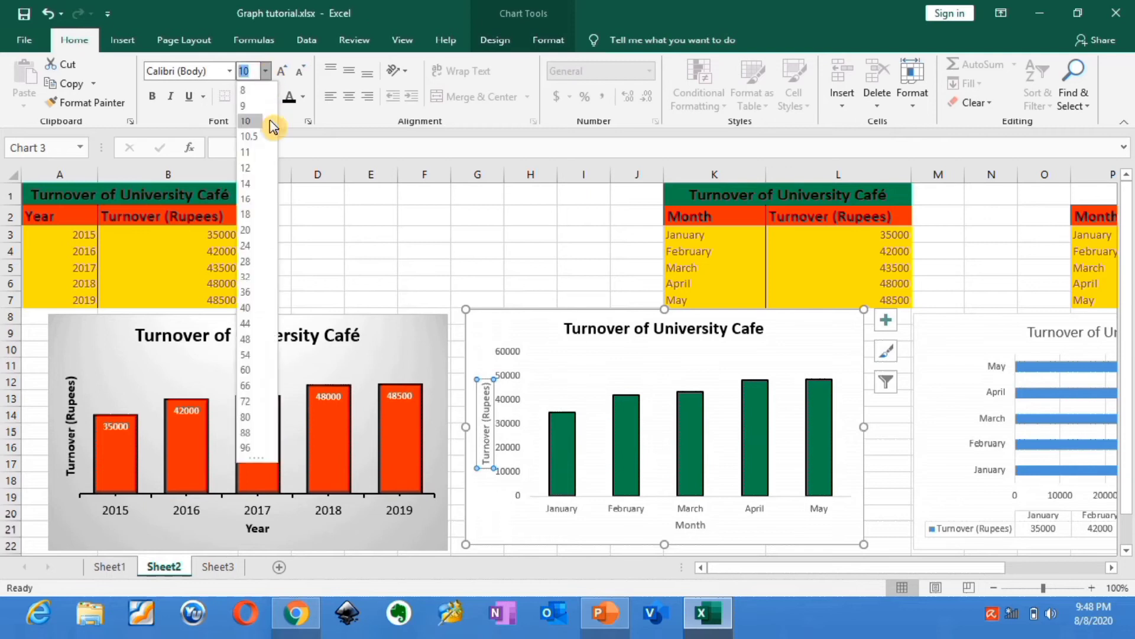
left_click(254, 170)
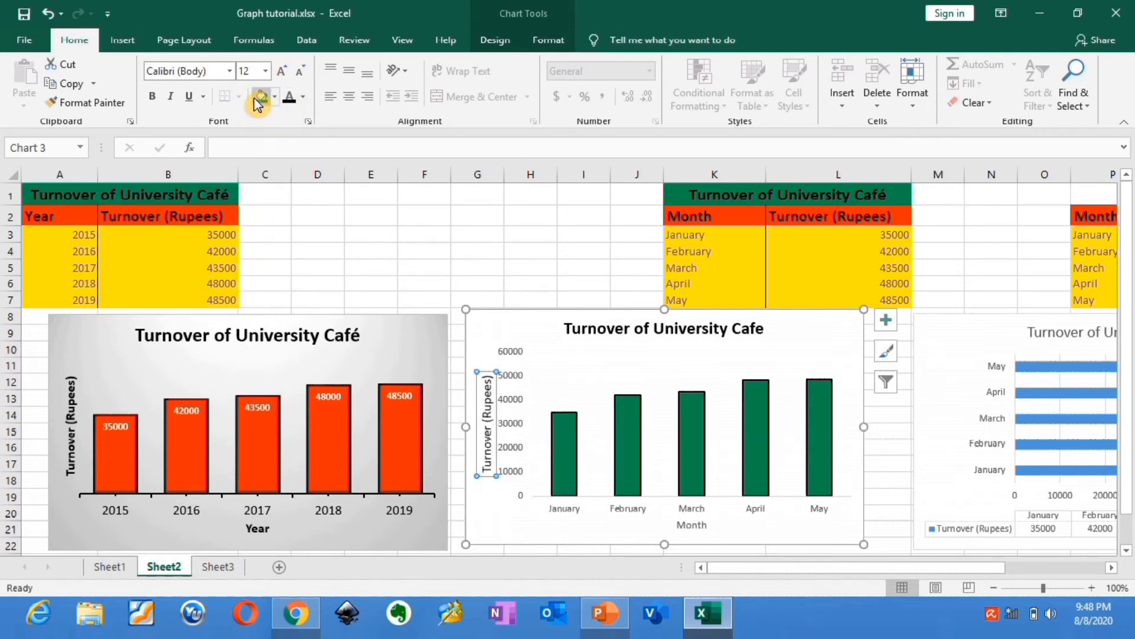
left_click(152, 102)
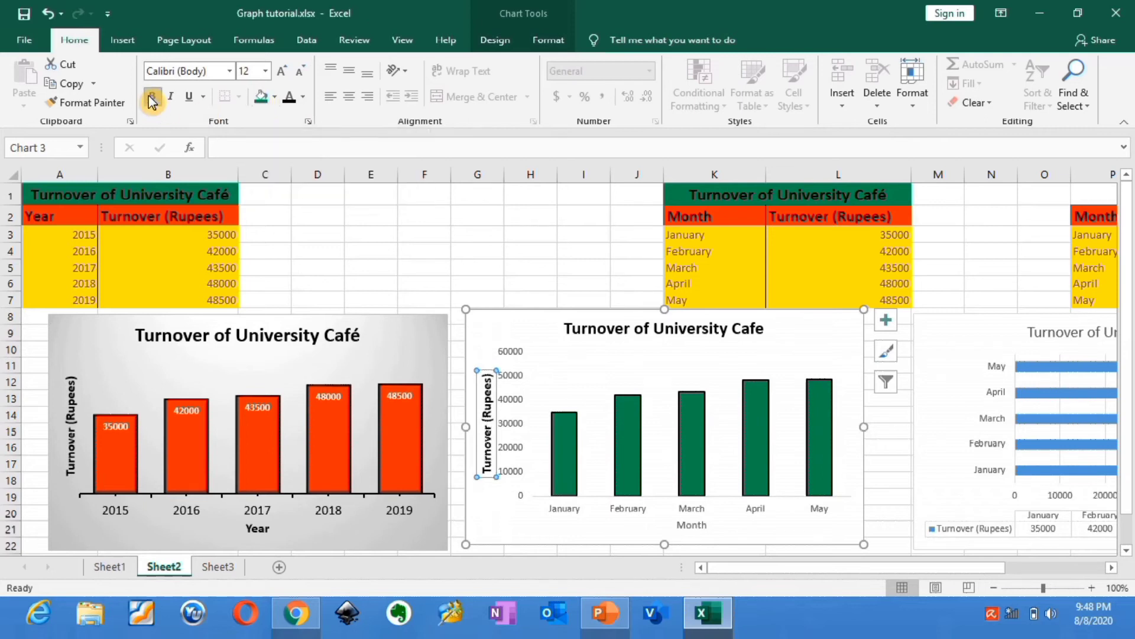
- Set the monthly chart's vertical axis values and its month labels to black text at size 12
left_click(516, 354)
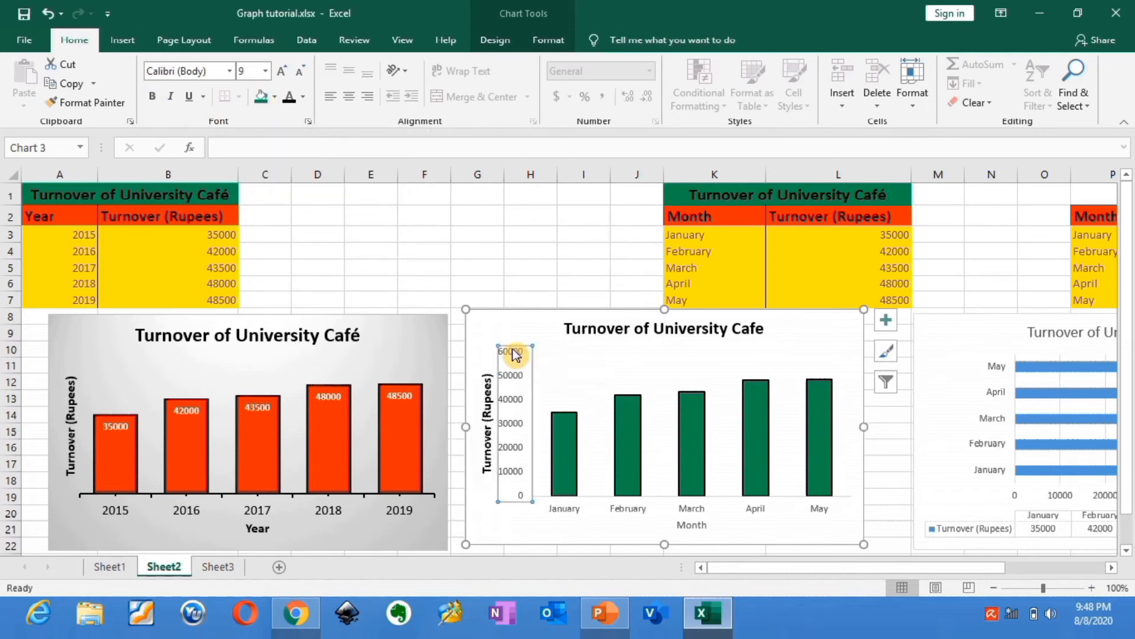
left_click(266, 72)
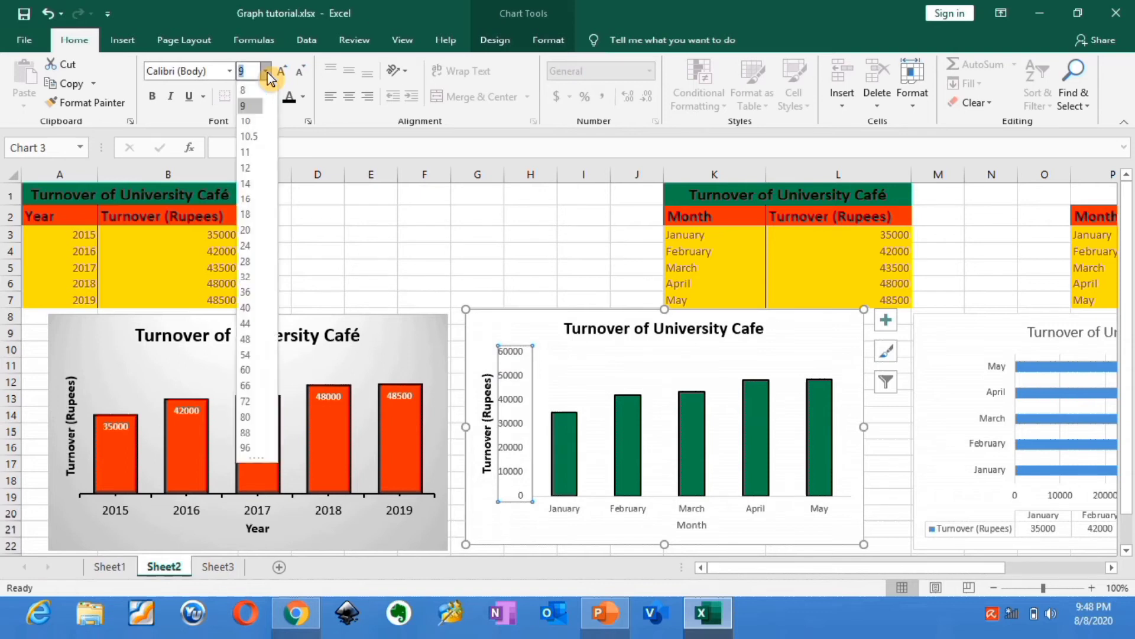
left_click(256, 169)
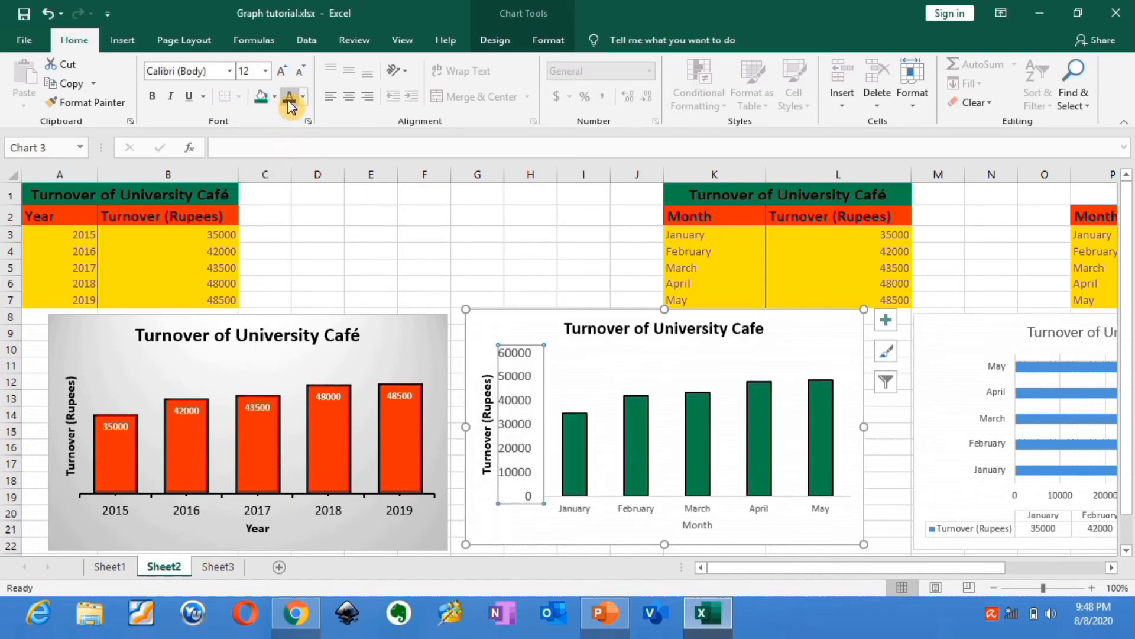
left_click(577, 509)
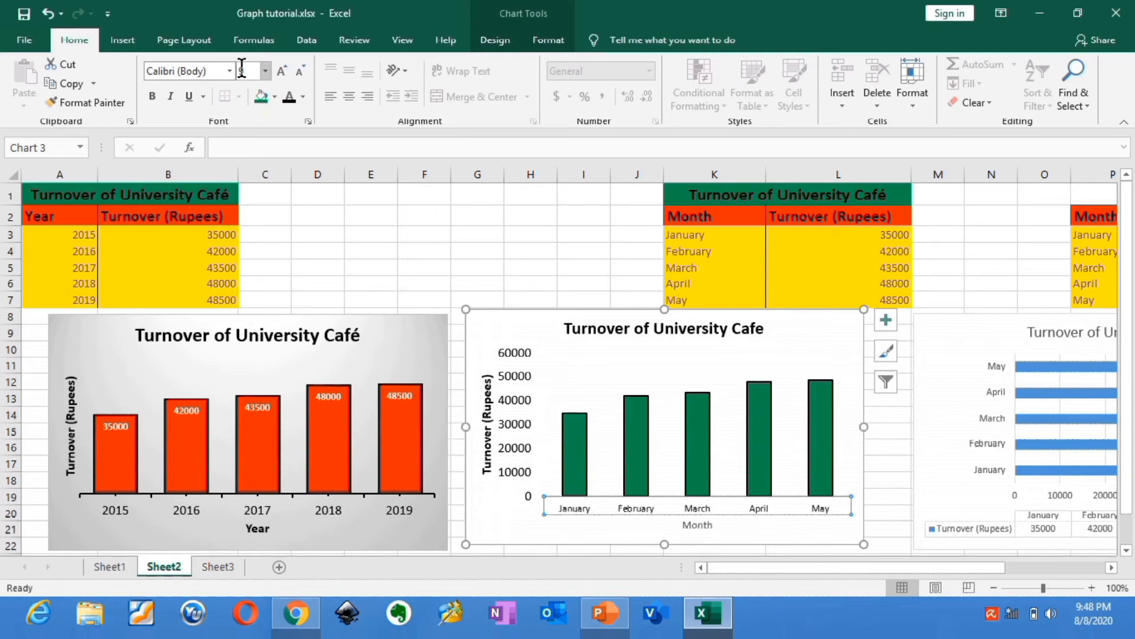
left_click(268, 75)
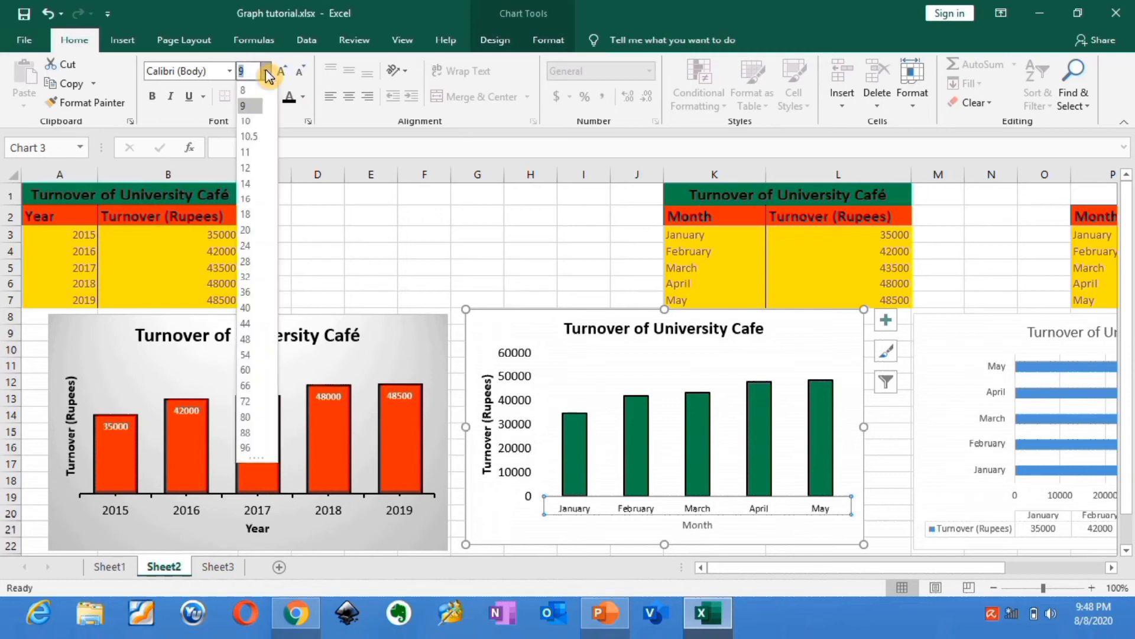
left_click(248, 159)
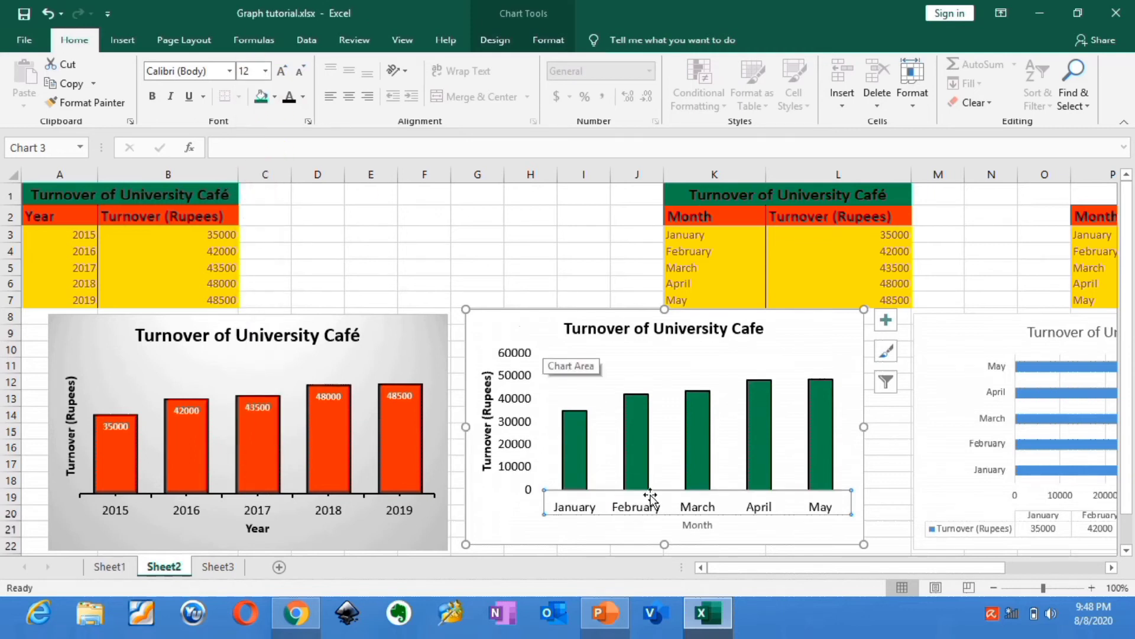
- Set the horizontal axis title Month to black text at size 12 and deselect the chart
left_click(690, 526)
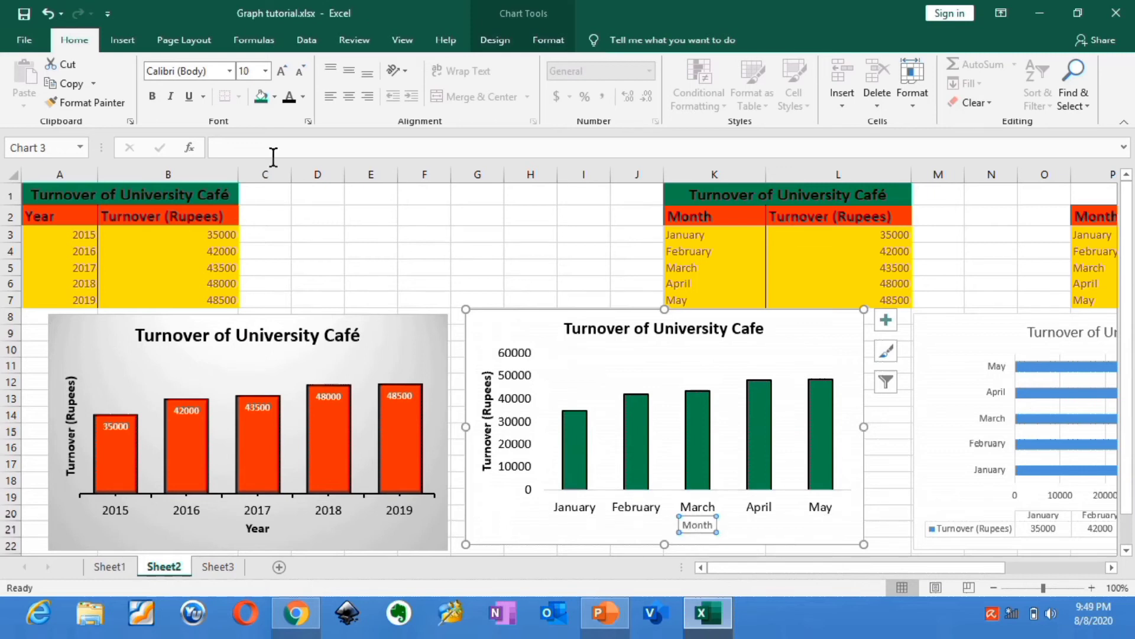
left_click(265, 72)
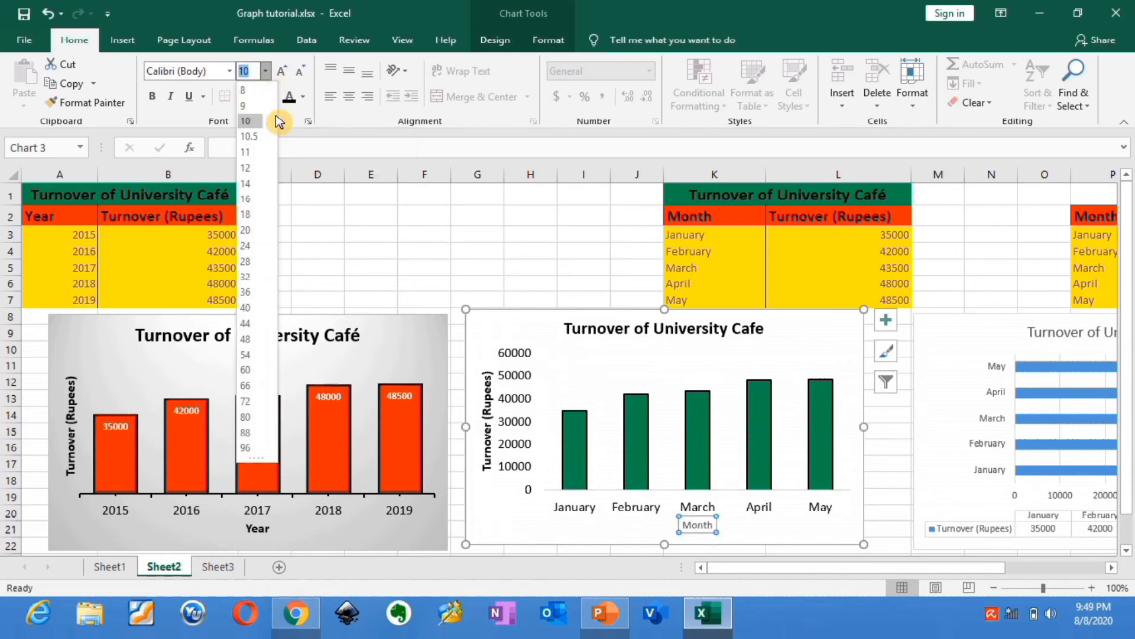
left_click(255, 169)
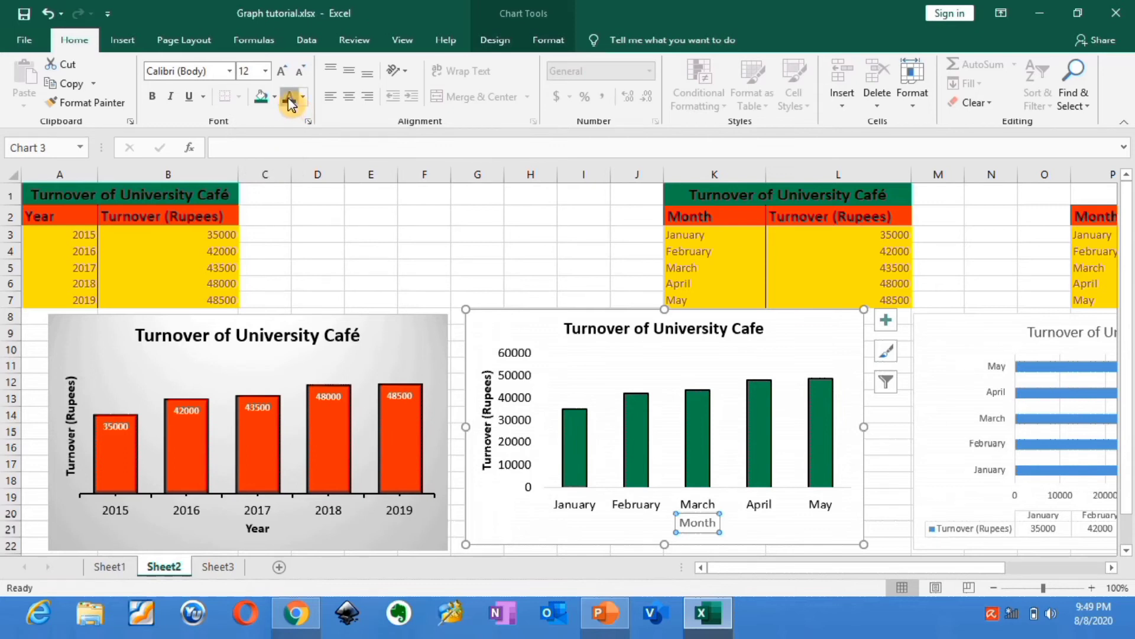
left_click(549, 245)
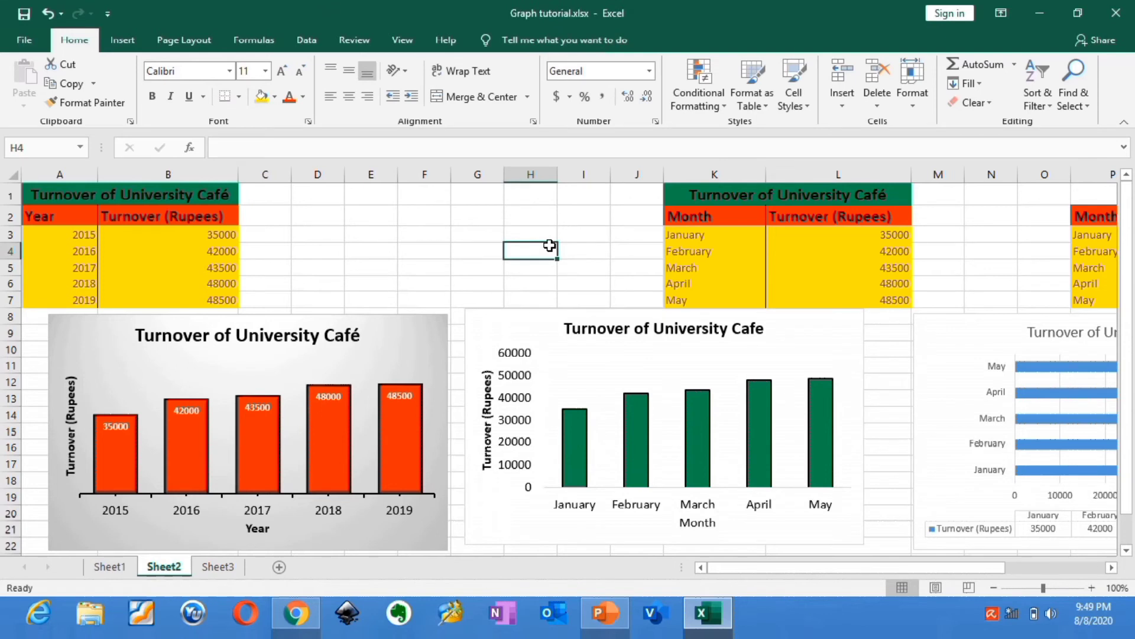
- Set the minor tick marks of the monthly chart's vertical axis to Outside
left_click(515, 396)
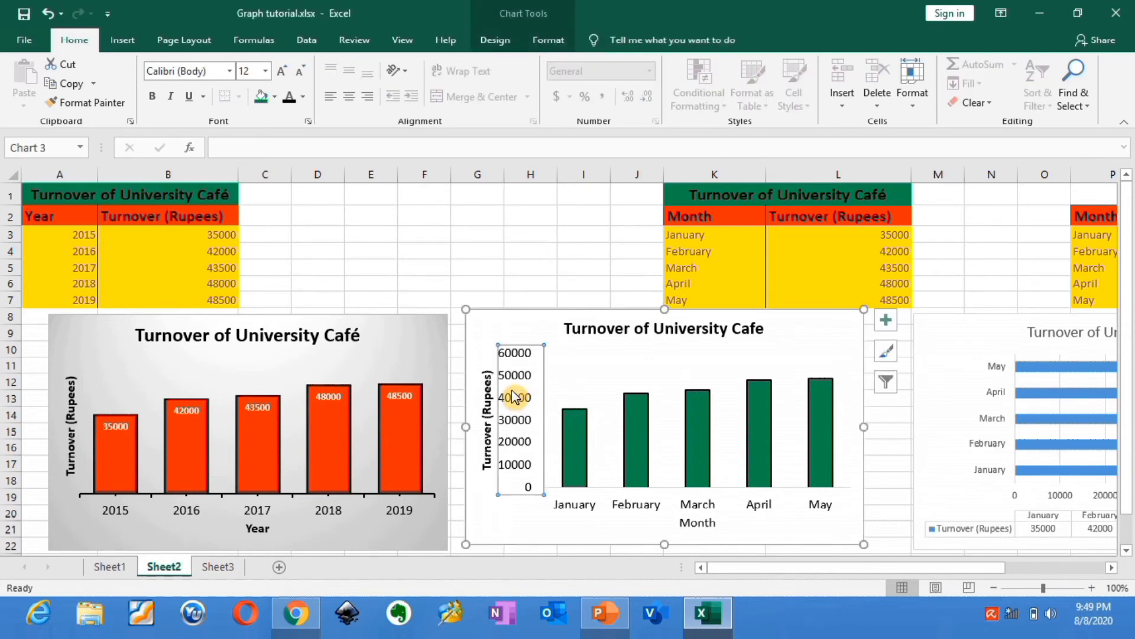
right_click(516, 397)
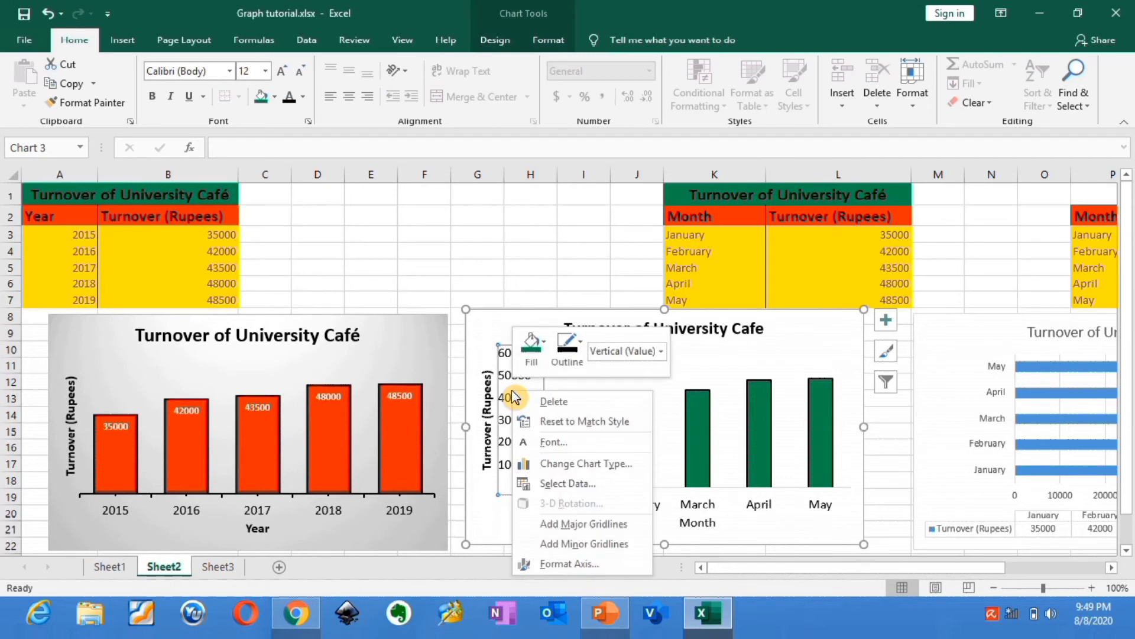
left_click(568, 564)
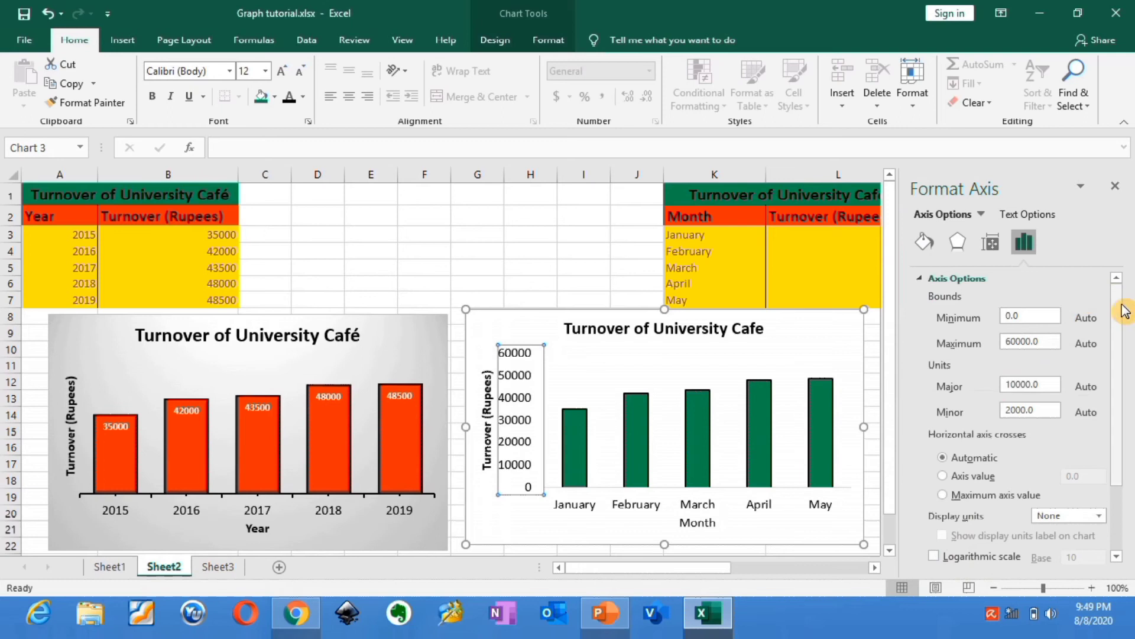
left_click_drag(1123, 309, 1125, 429)
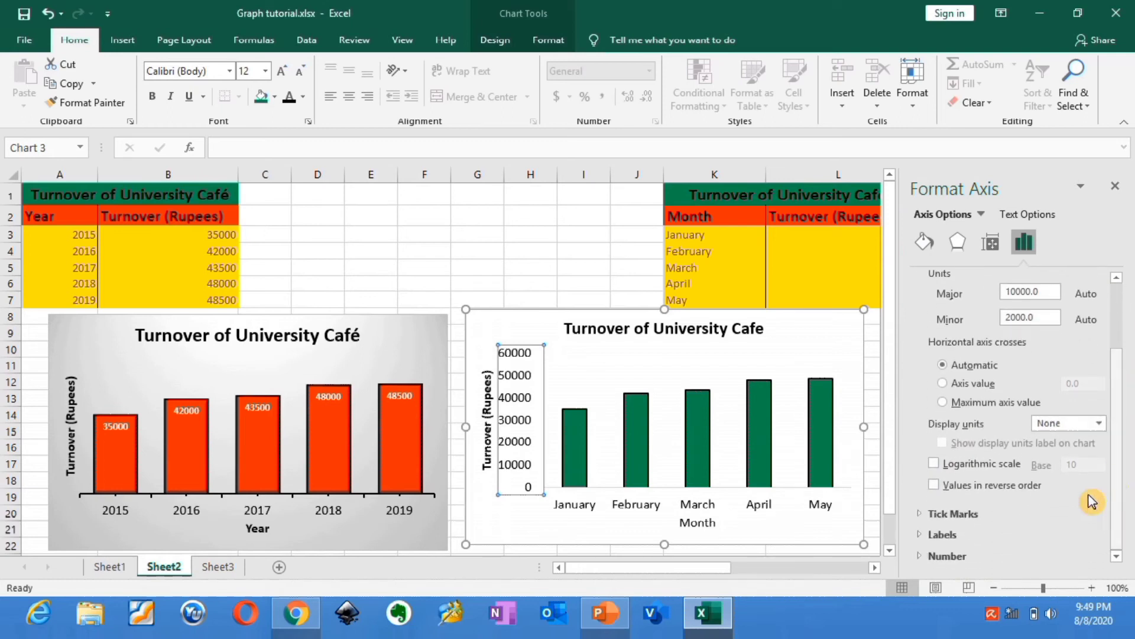
left_click(973, 514)
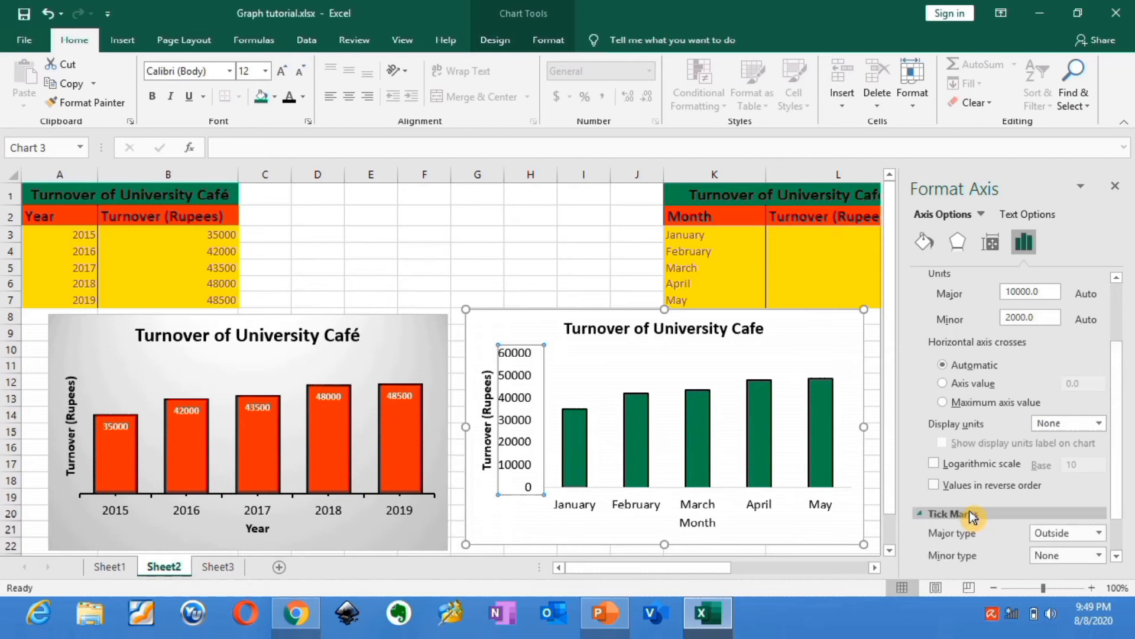
left_click_drag(1123, 415, 1123, 464)
left_click(1101, 508)
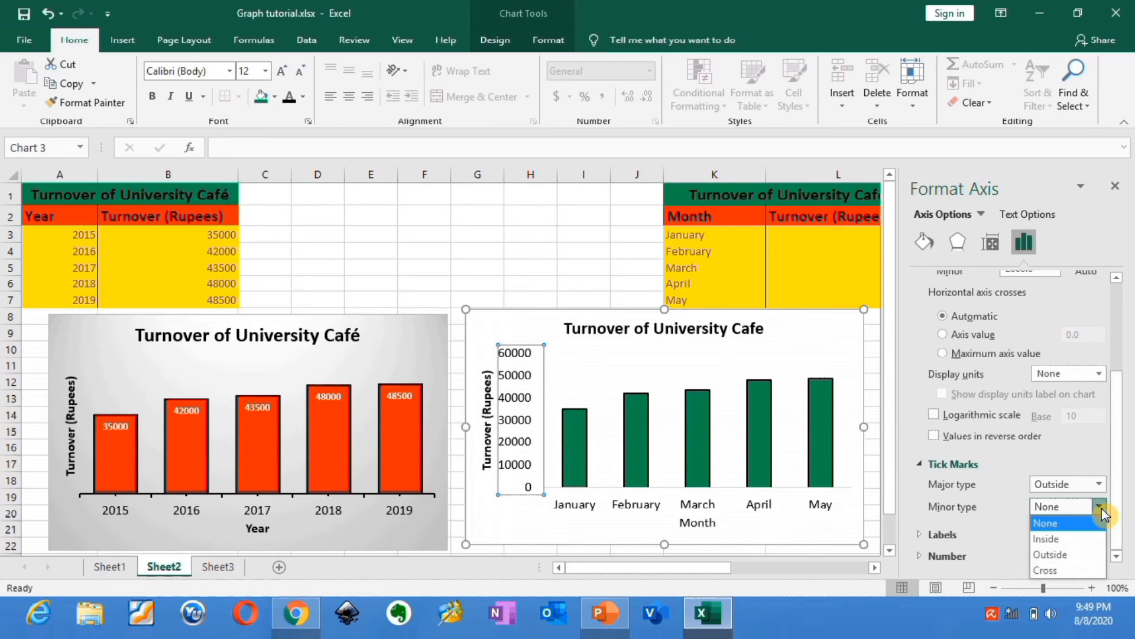
left_click(1083, 557)
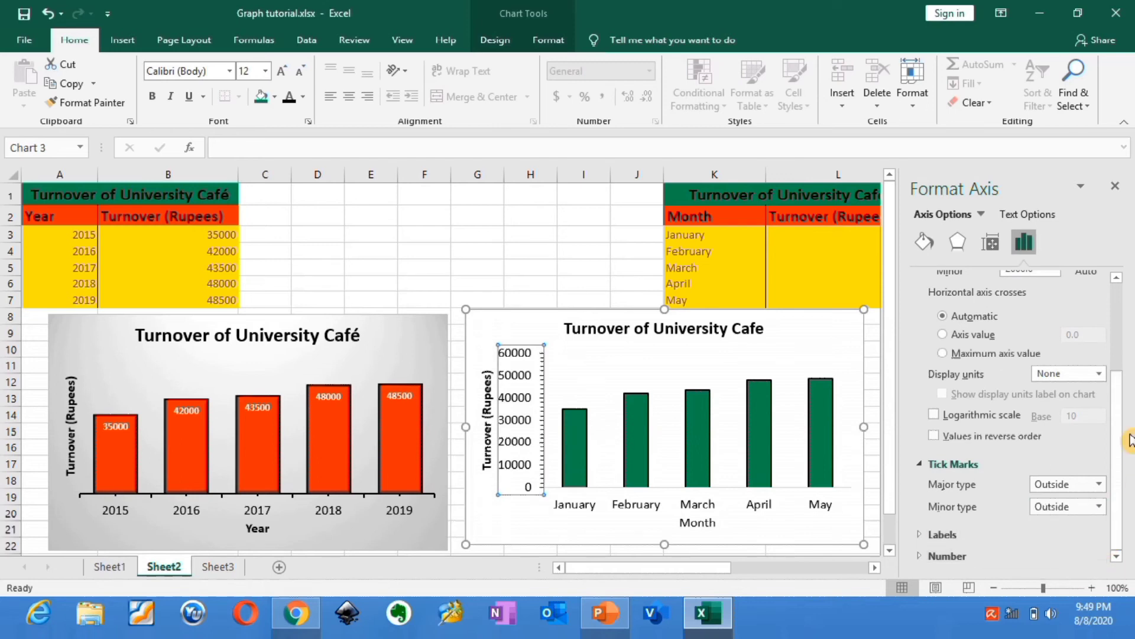
- Make the monthly chart's vertical axis line solid black with a width of 1.5 pt
left_click_drag(1123, 457, 1123, 311)
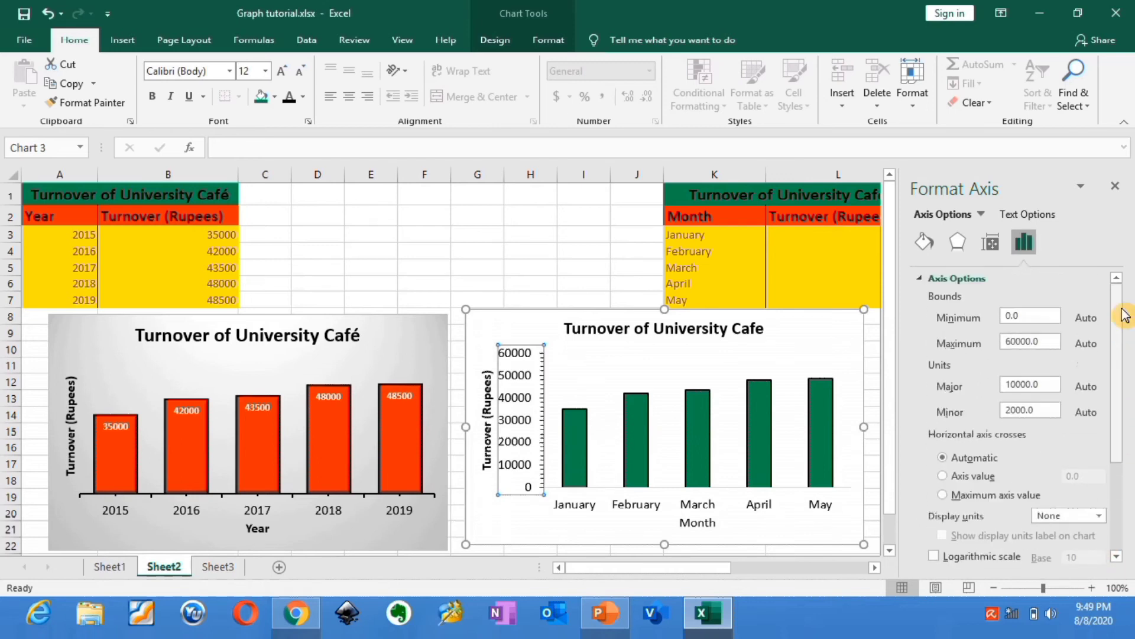
left_click(926, 243)
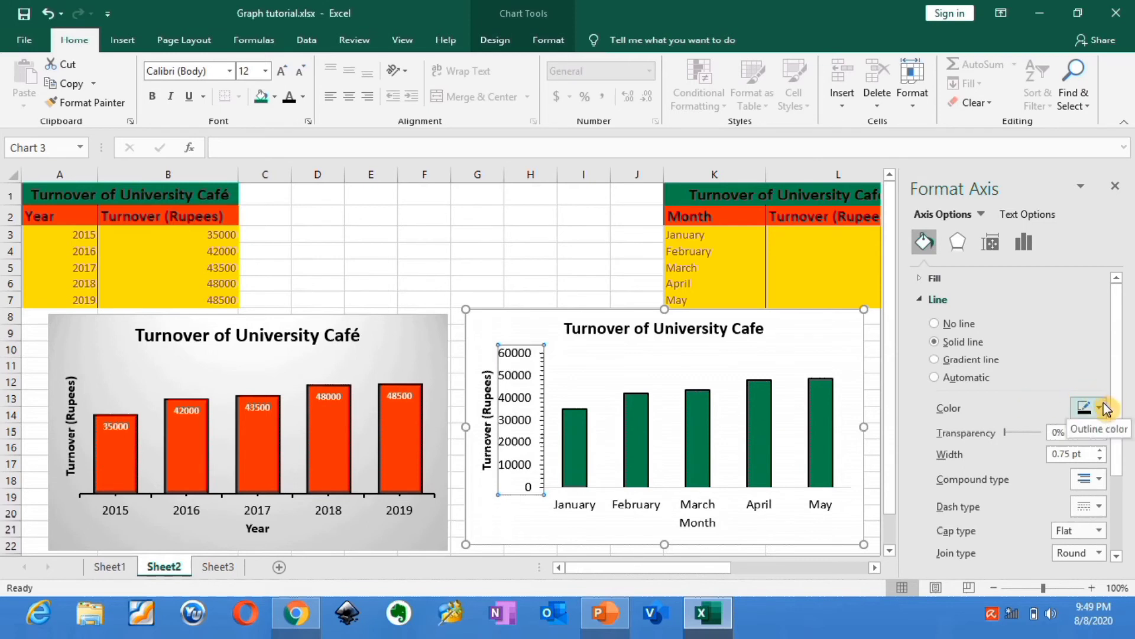
left_click_drag(1120, 359, 1115, 399)
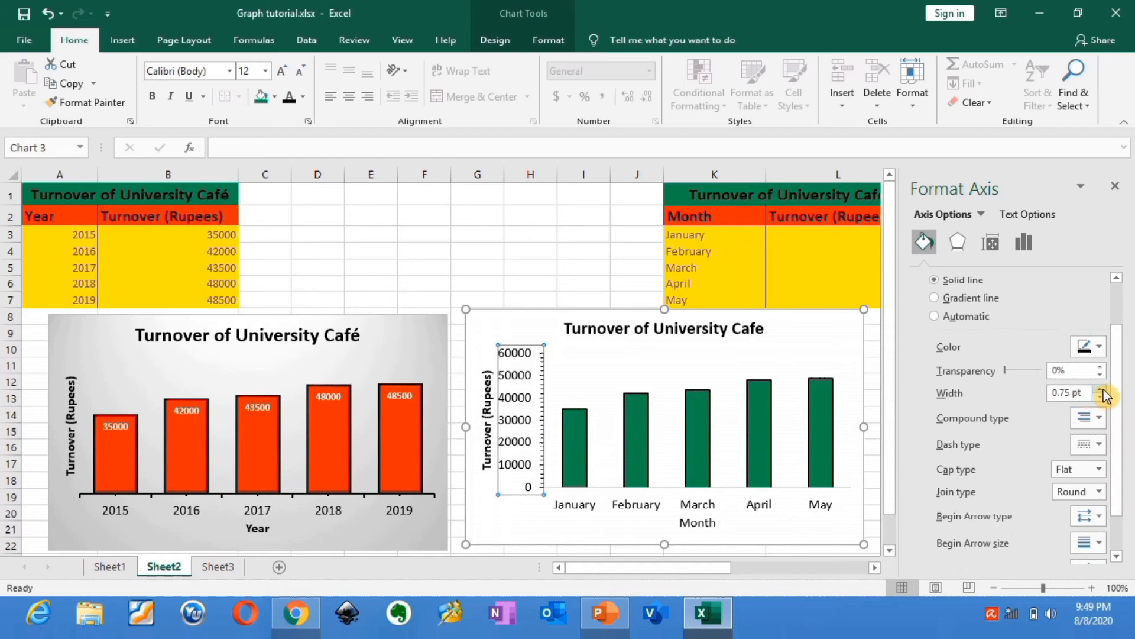
left_click(1102, 389)
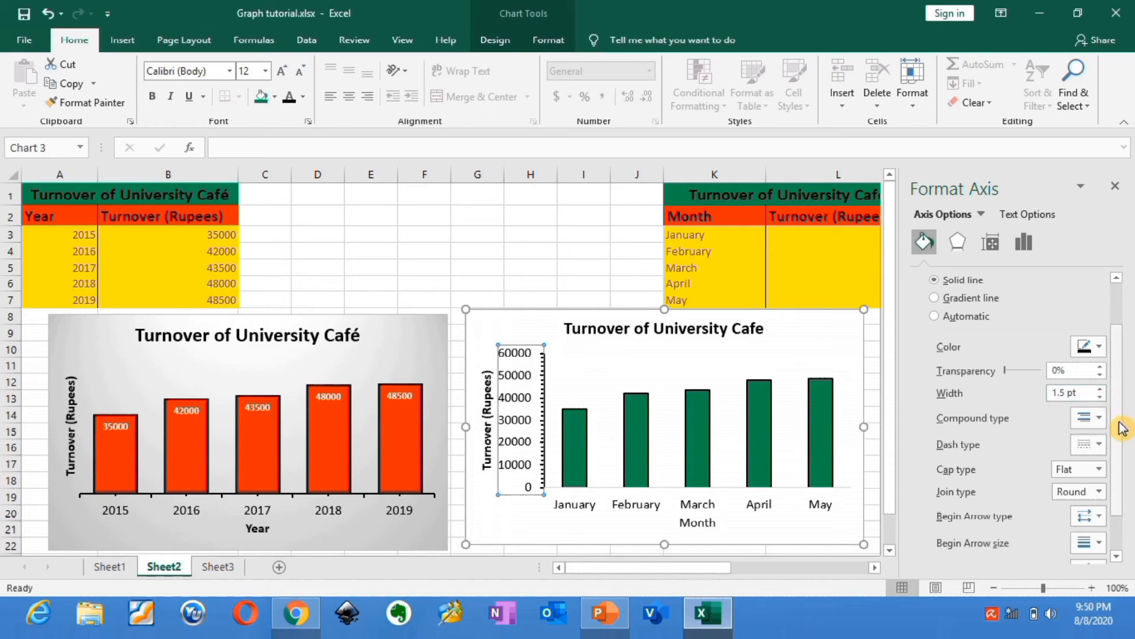
left_click_drag(1123, 436, 1126, 491)
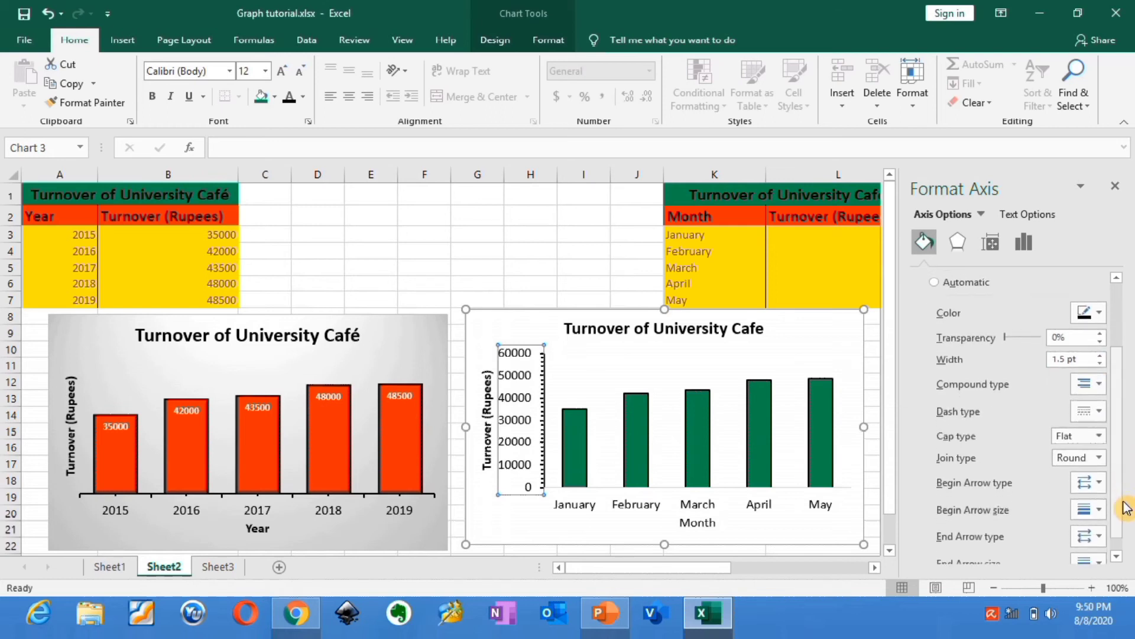
- Make the monthly chart's horizontal axis line black with a width of 1.5 pt
left_click(633, 506)
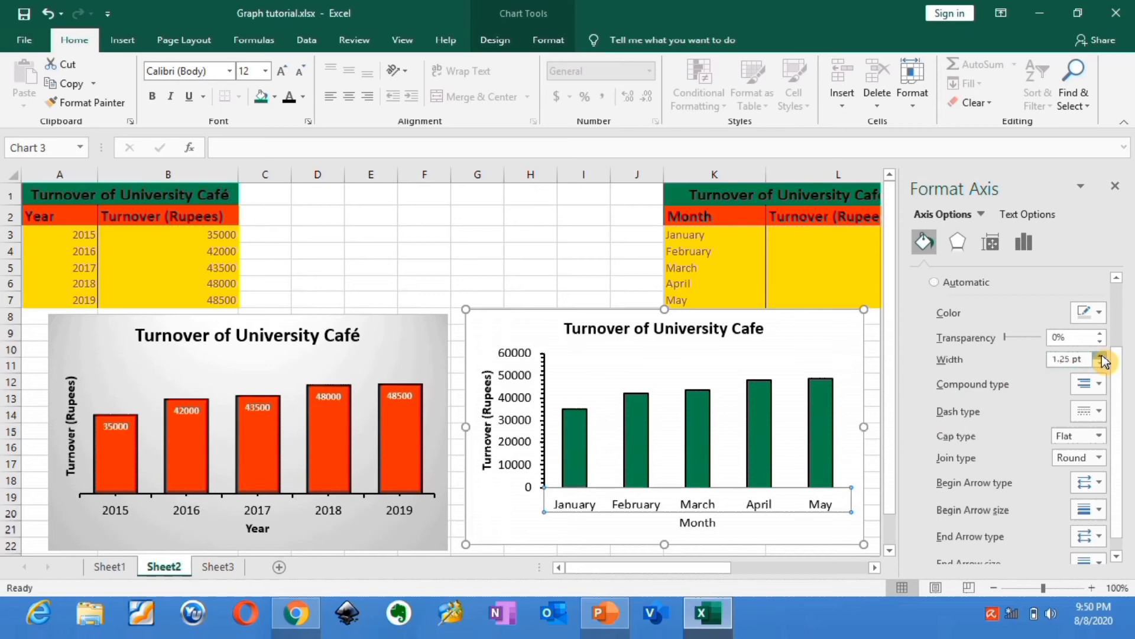
left_click(1100, 313)
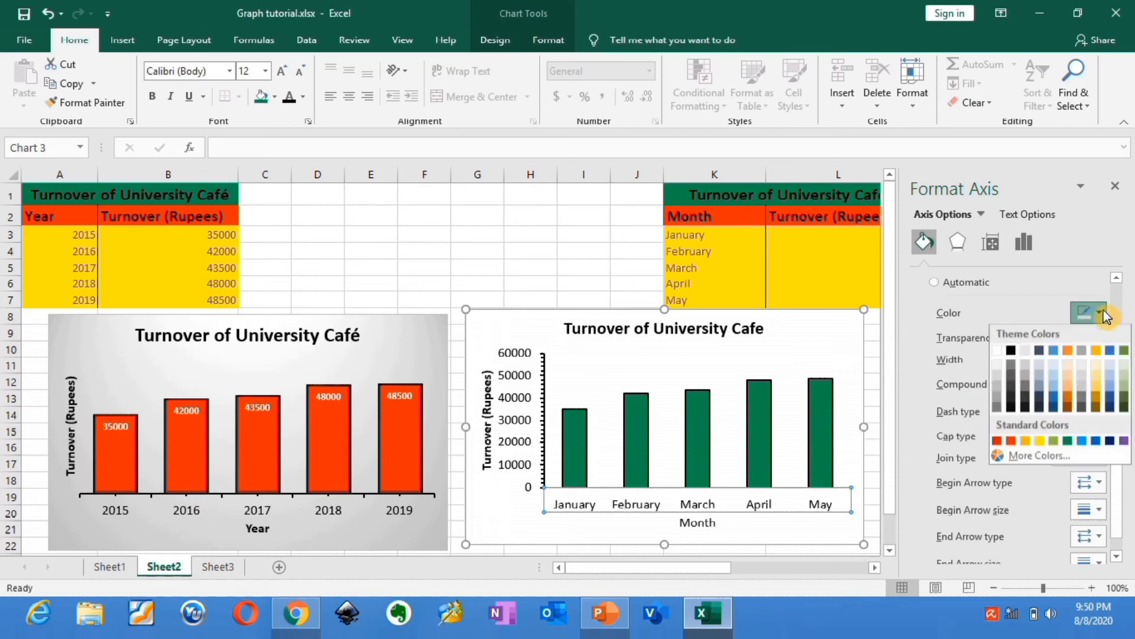
left_click(1013, 352)
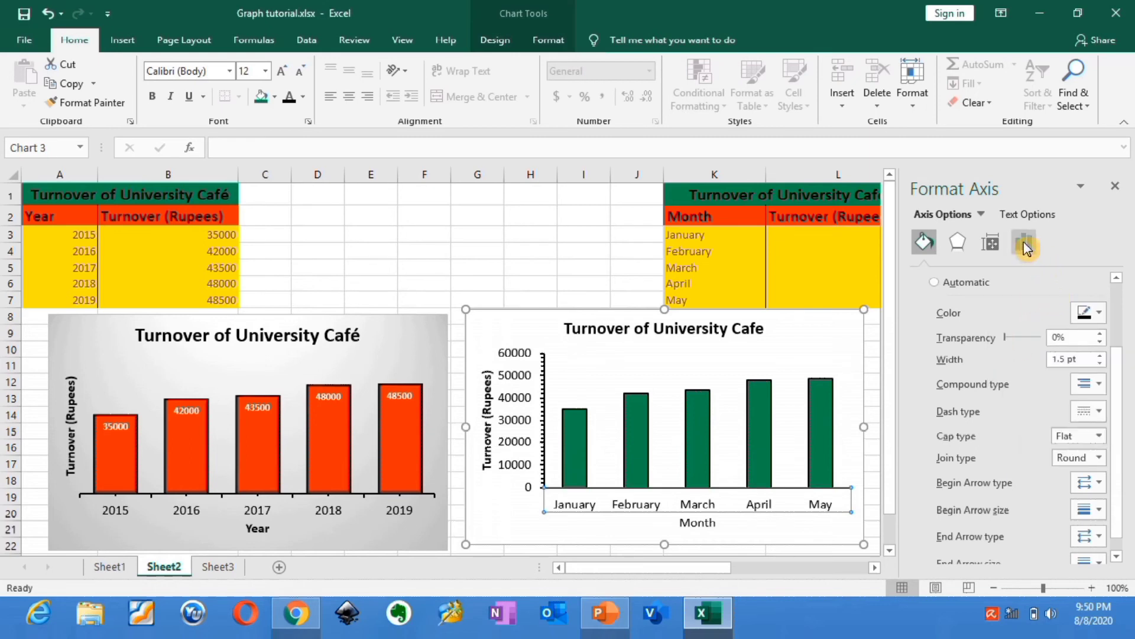
- Set both the major and minor tick marks of the monthly column chart's horizontal axis to Outside and deselect the chart
left_click(1025, 244)
left_click_drag(1115, 380, 1123, 423)
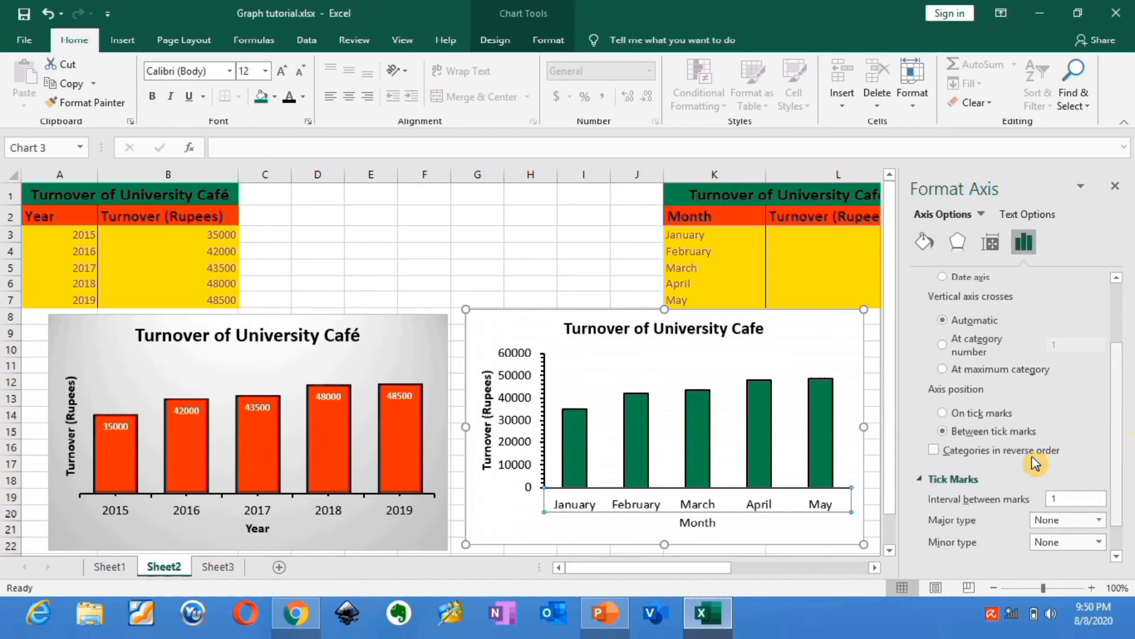
left_click(1101, 521)
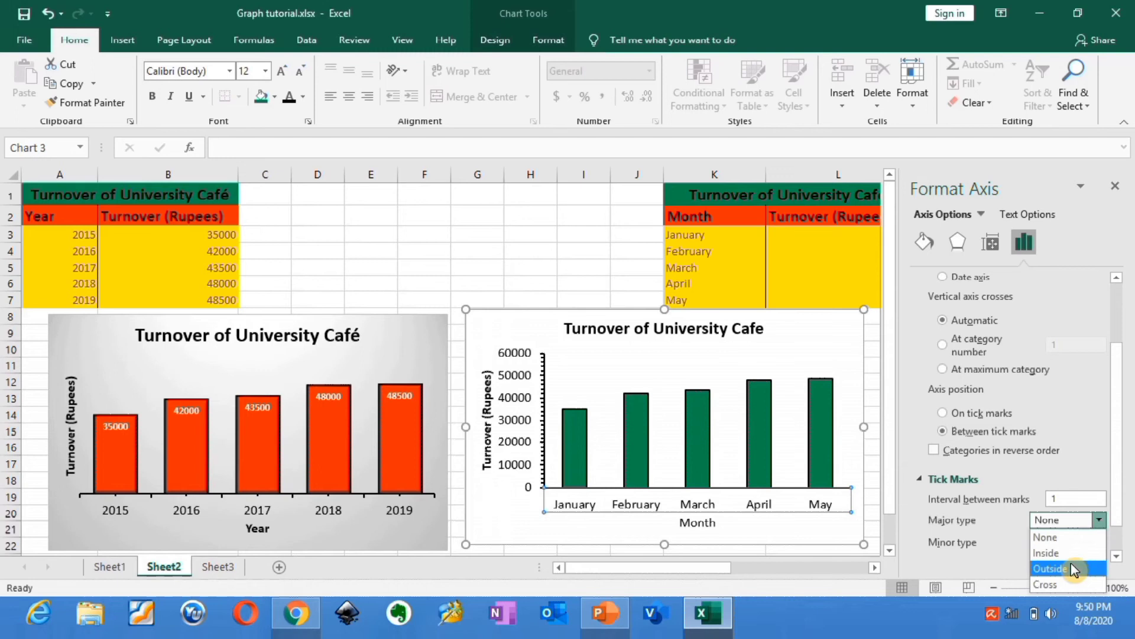
left_click(1074, 569)
left_click(1101, 542)
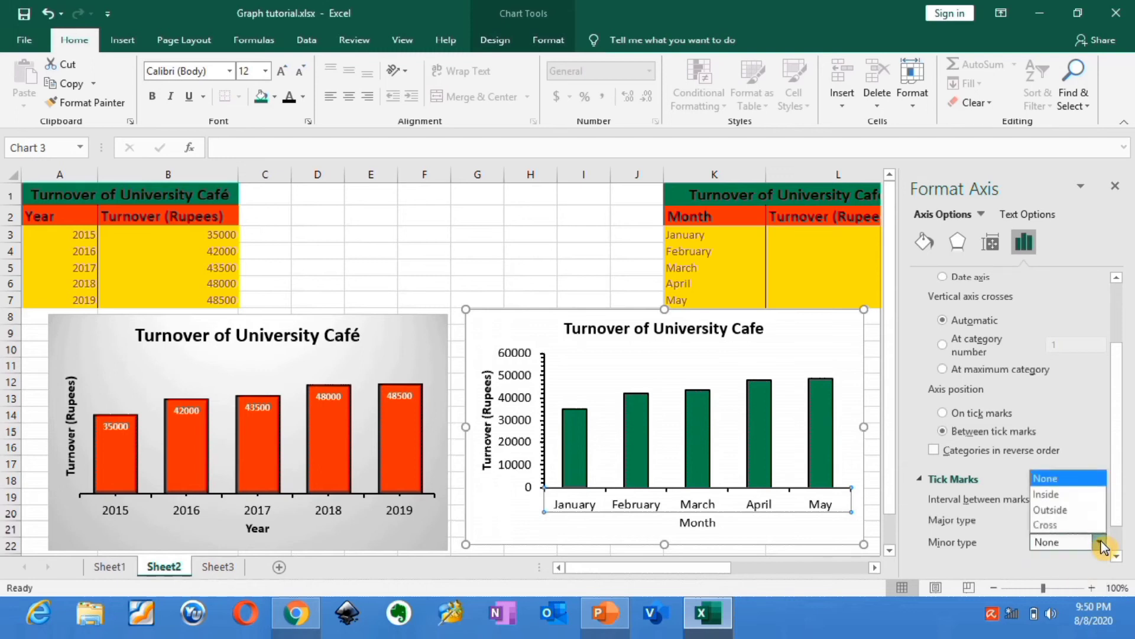
left_click(1075, 515)
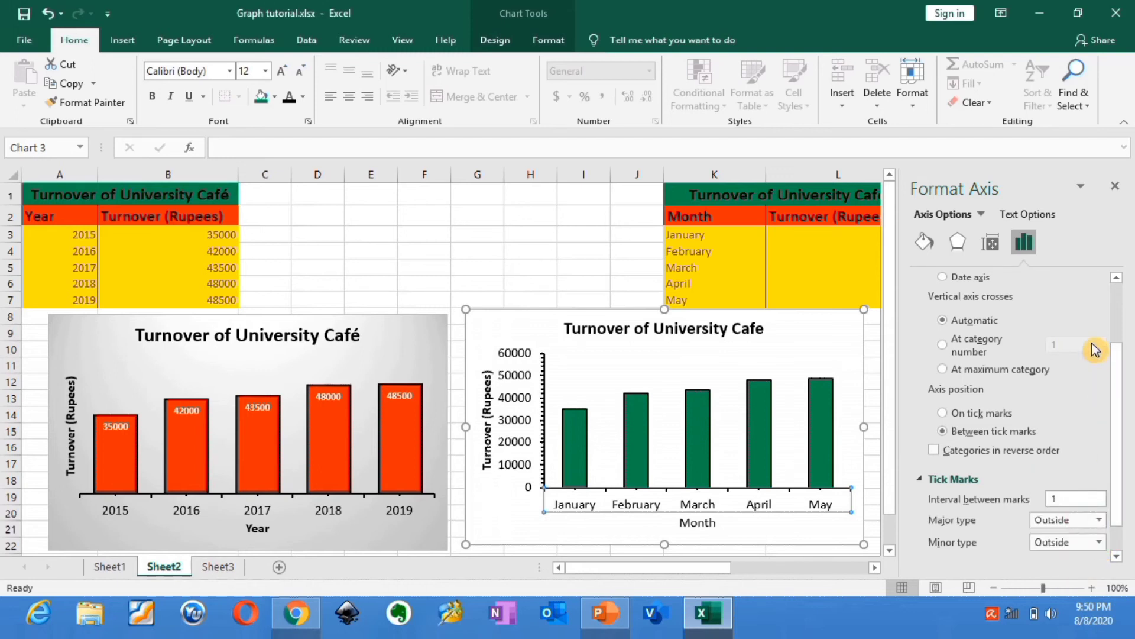
left_click(1115, 186)
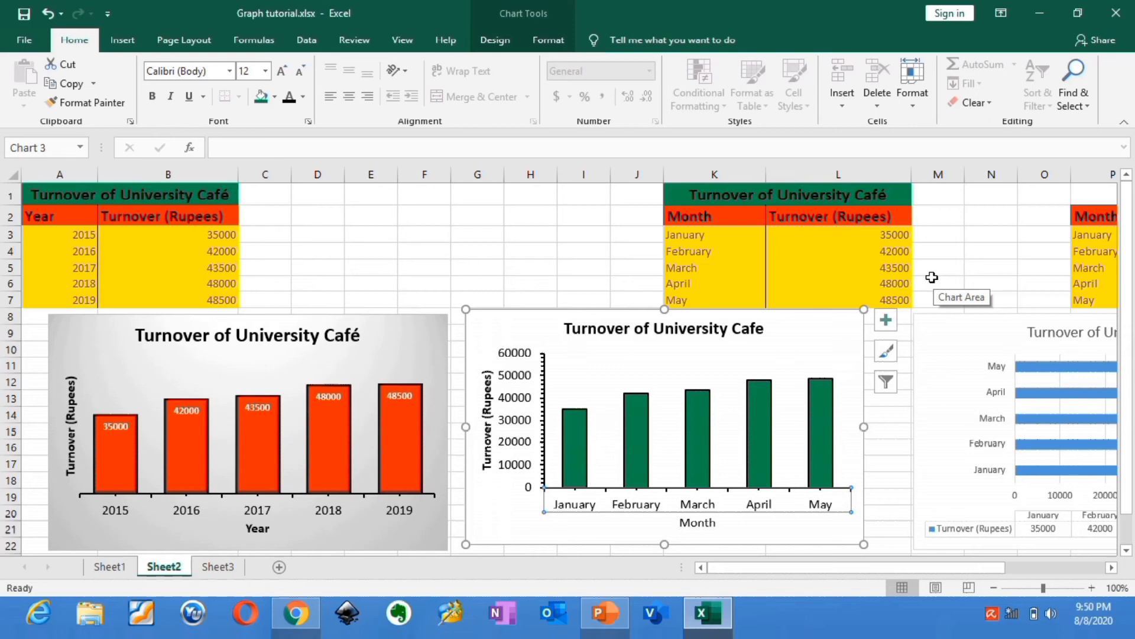
left_click(590, 279)
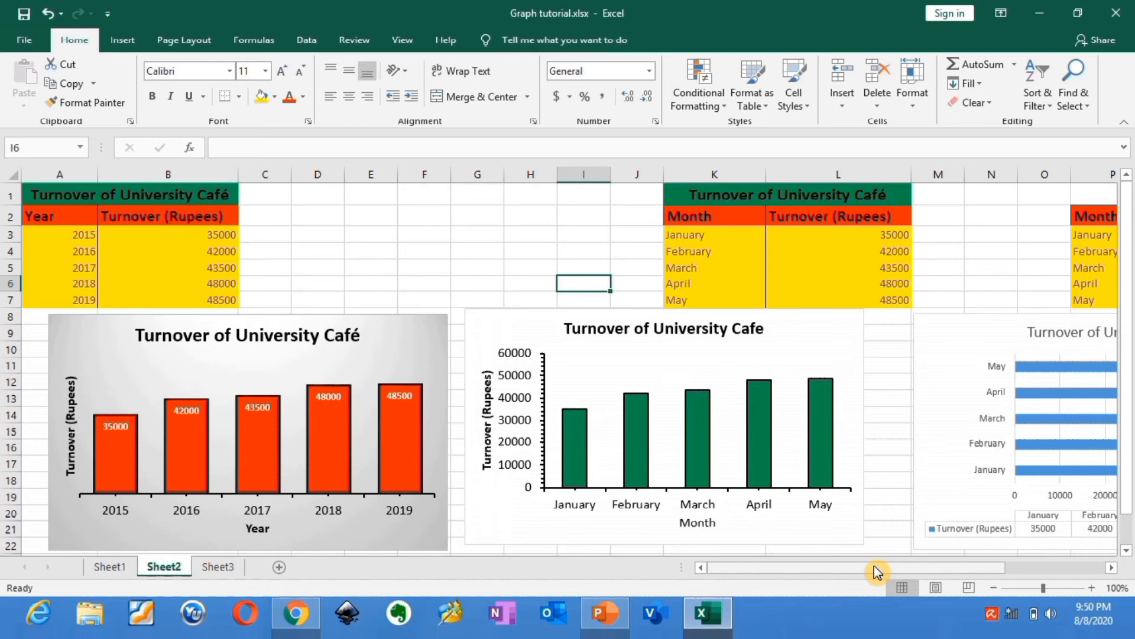
- Make the title of the monthly bar chart bold and black at size 16
left_click_drag(875, 565, 918, 572)
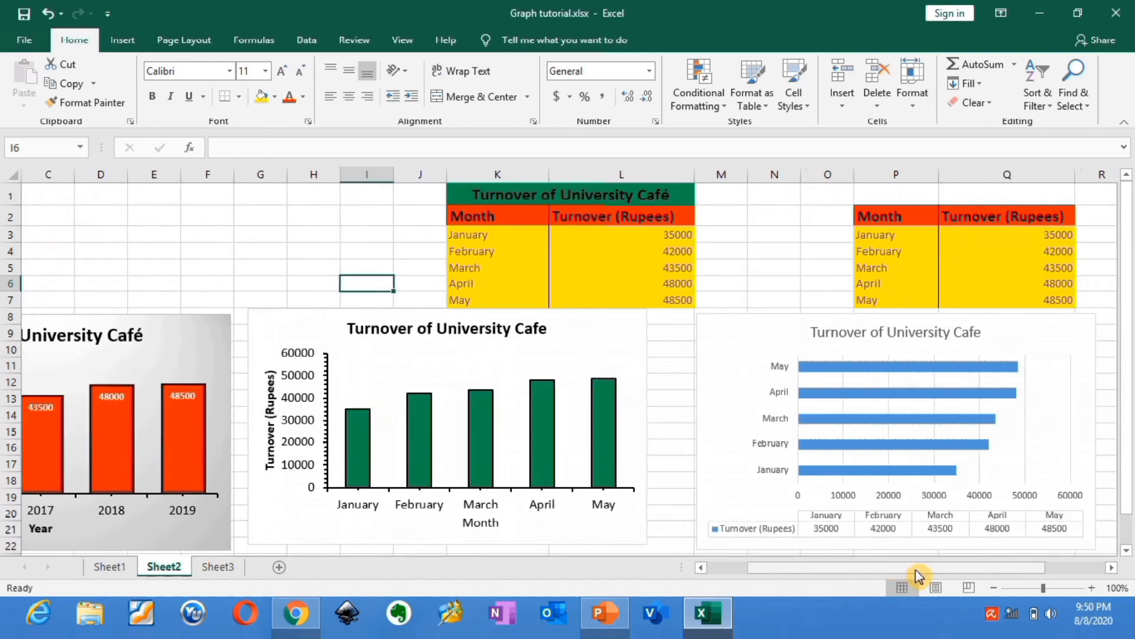
left_click(735, 328)
left_click(855, 332)
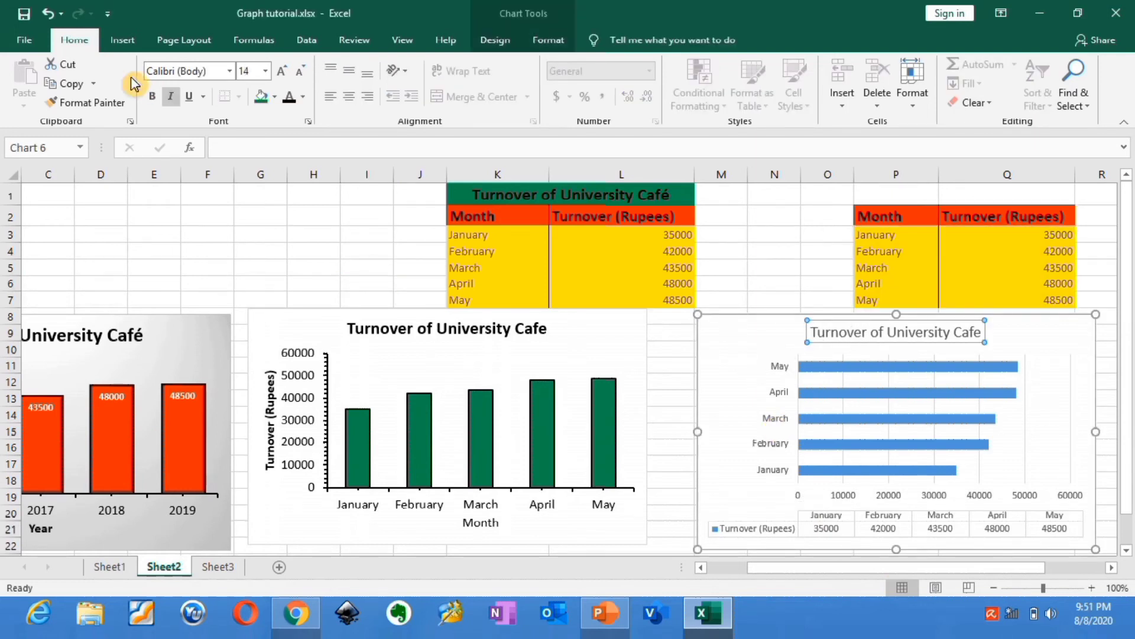
left_click(154, 99)
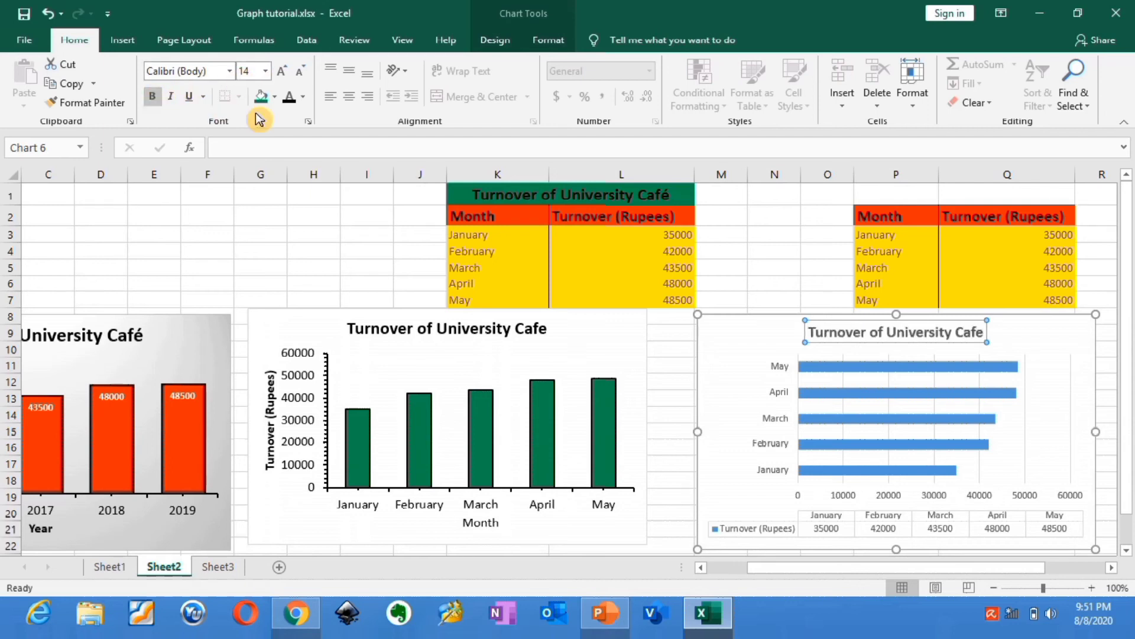
left_click(288, 98)
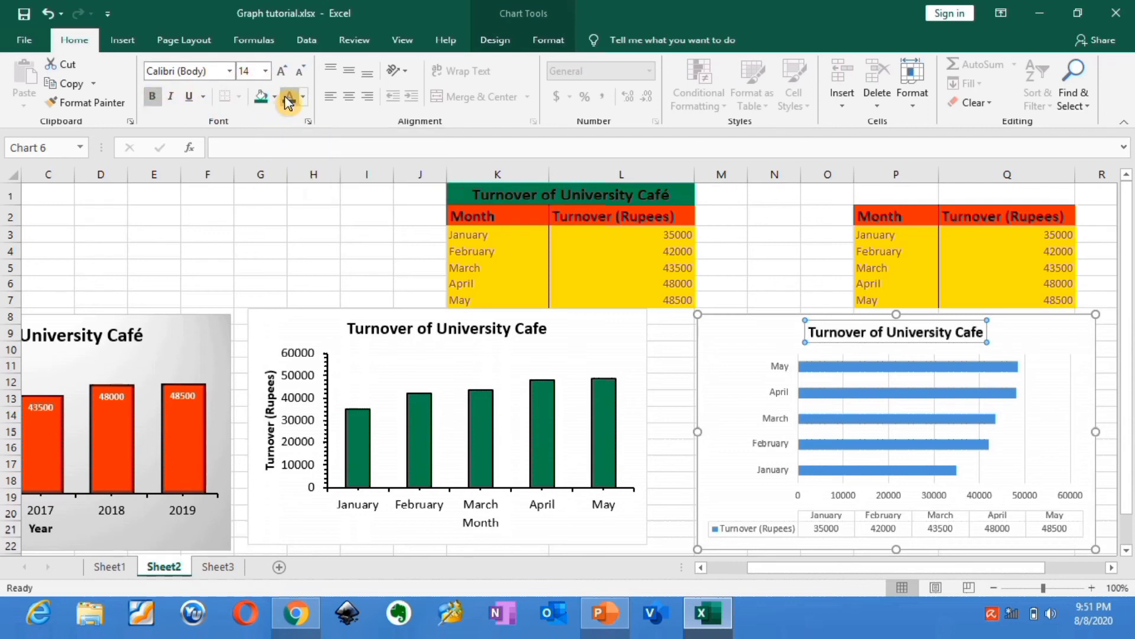
left_click(265, 71)
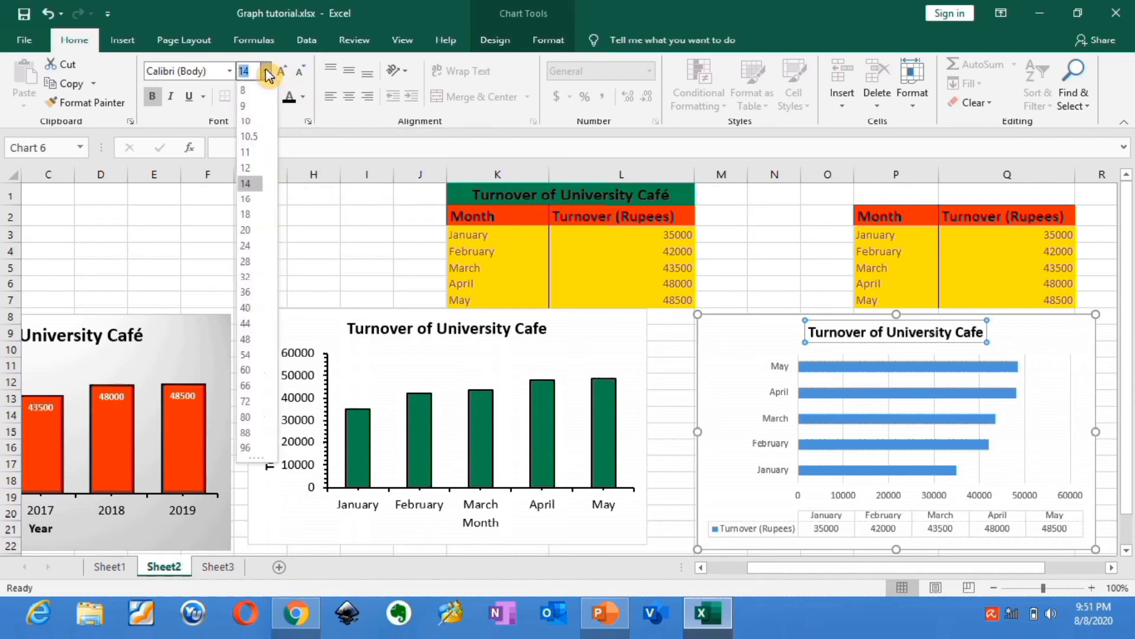
left_click(255, 199)
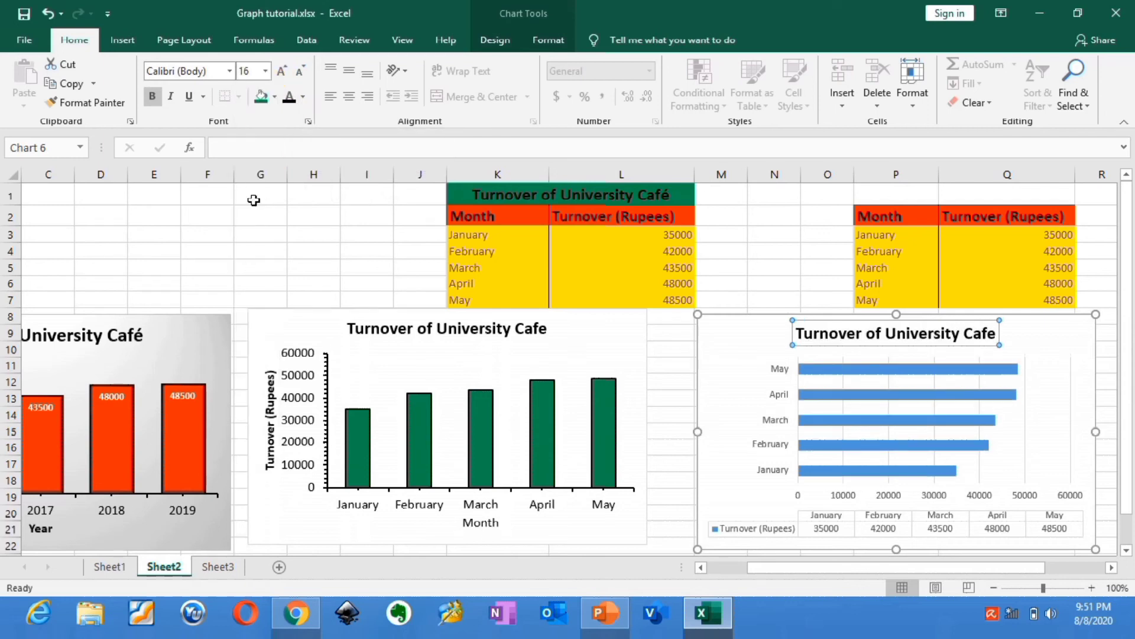
- Set the month labels on the bar chart's vertical axis to black text at size 12
left_click(778, 395)
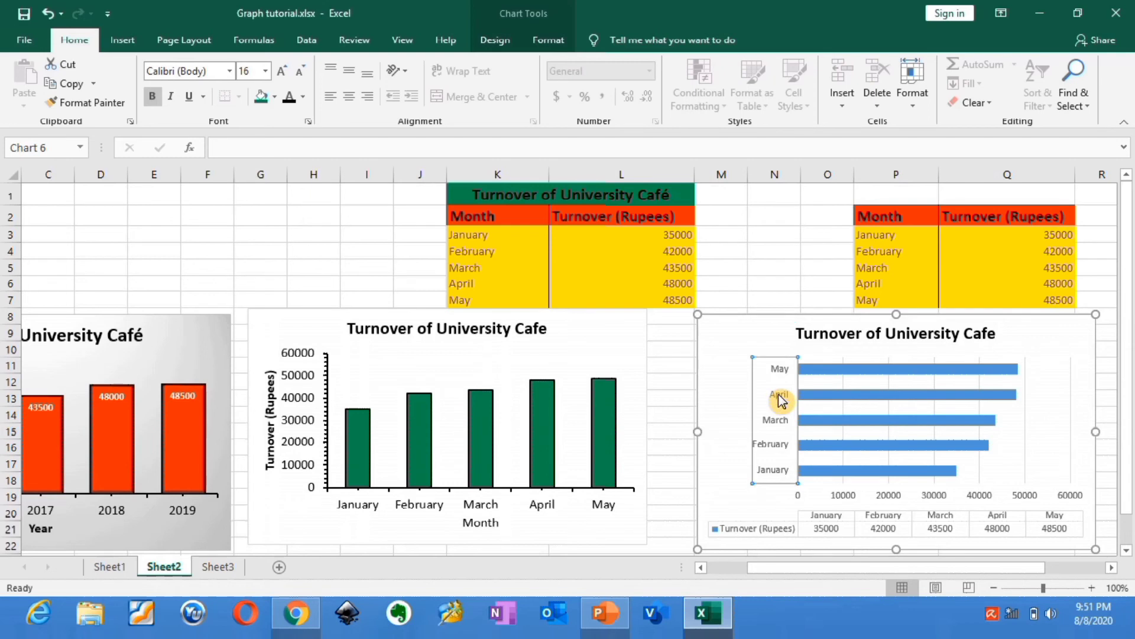
left_click(266, 71)
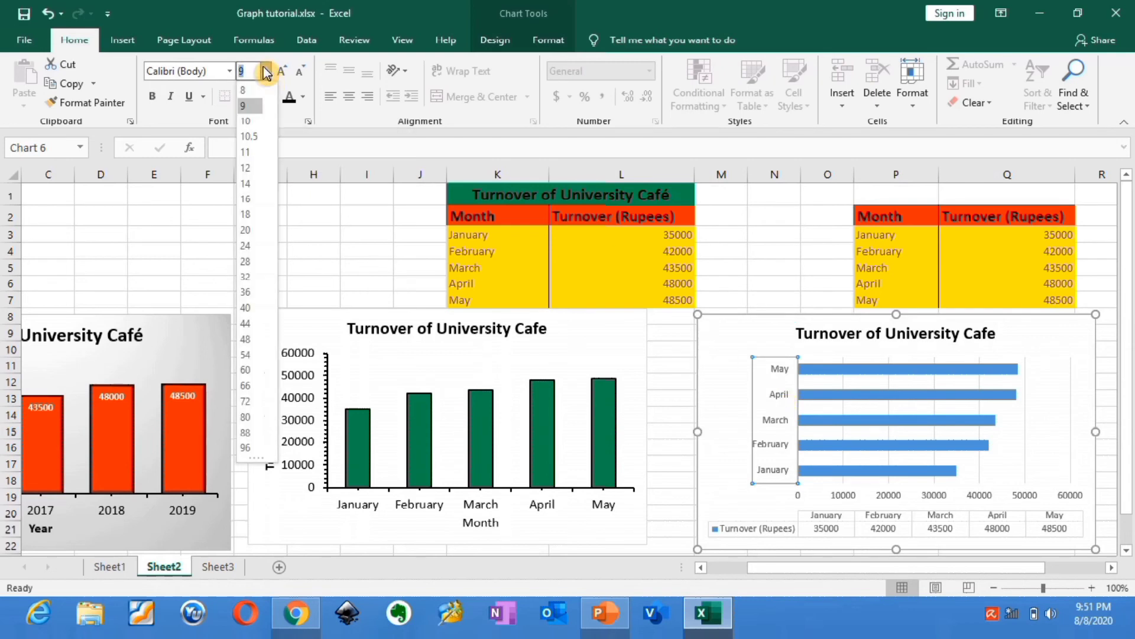
left_click(249, 168)
left_click(290, 97)
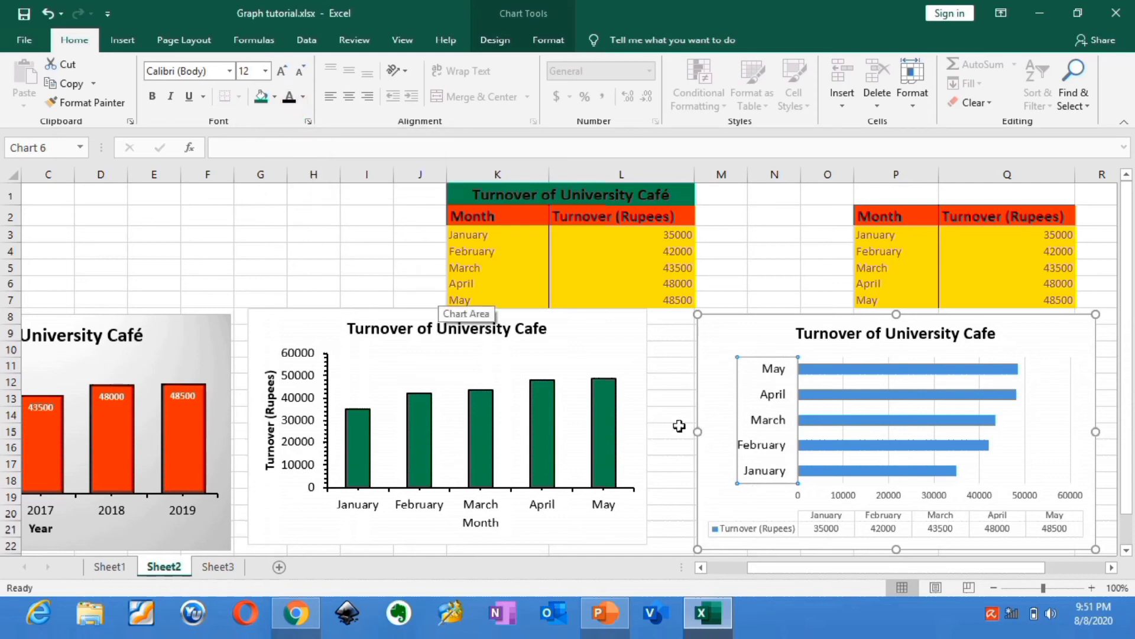
- Set the turnover labels on the bar chart's horizontal axis to black text at size 12
left_click(844, 500)
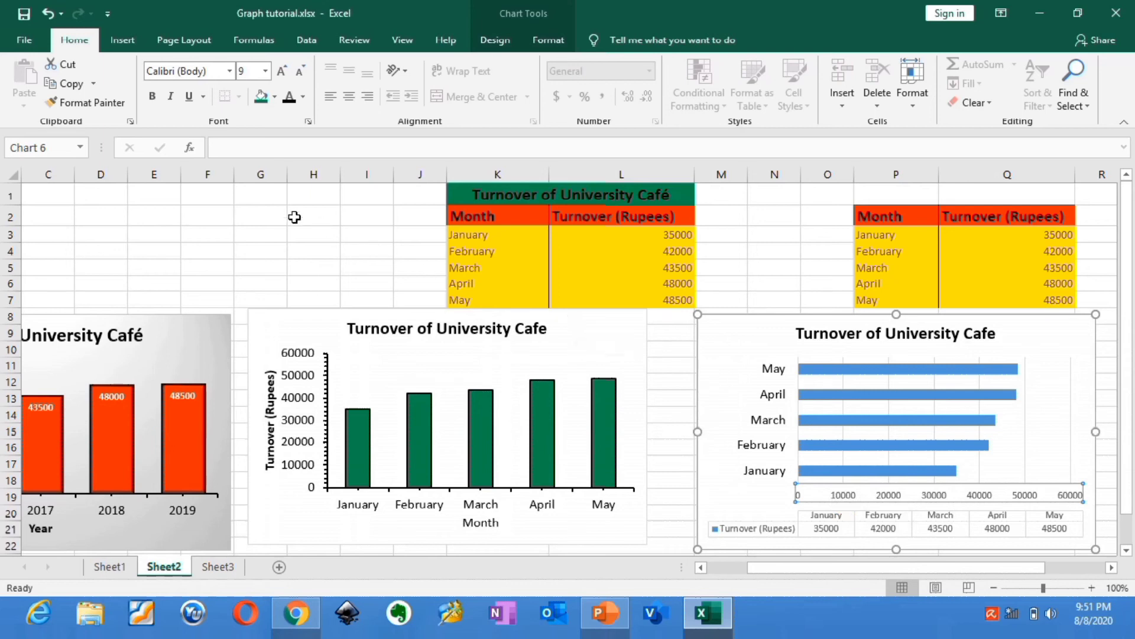
left_click(290, 104)
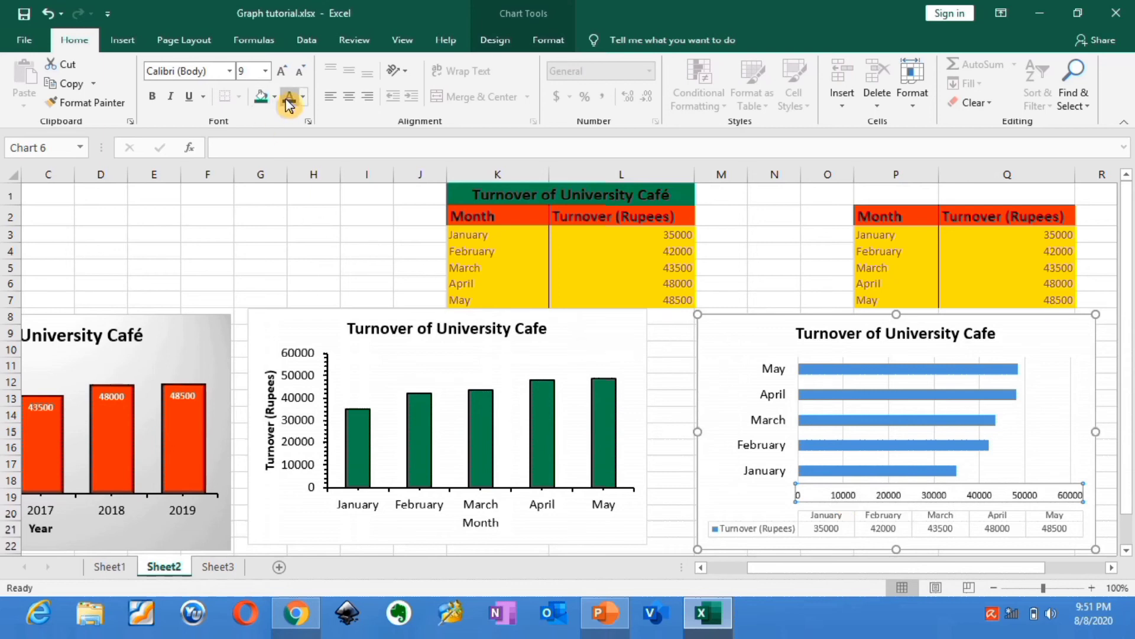
left_click(266, 72)
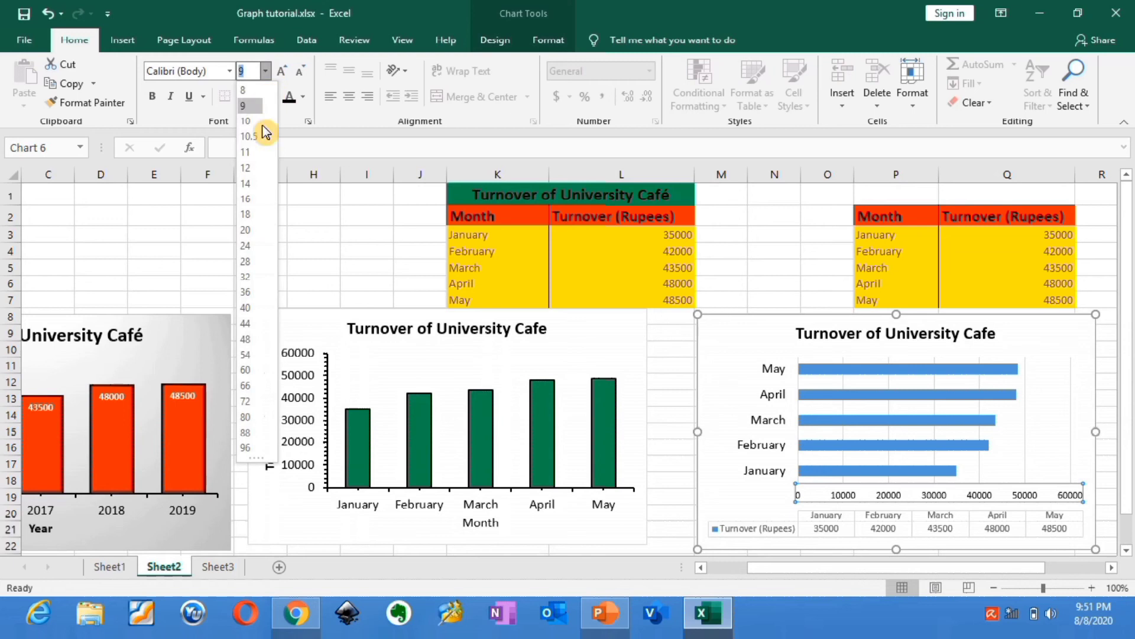
left_click(253, 172)
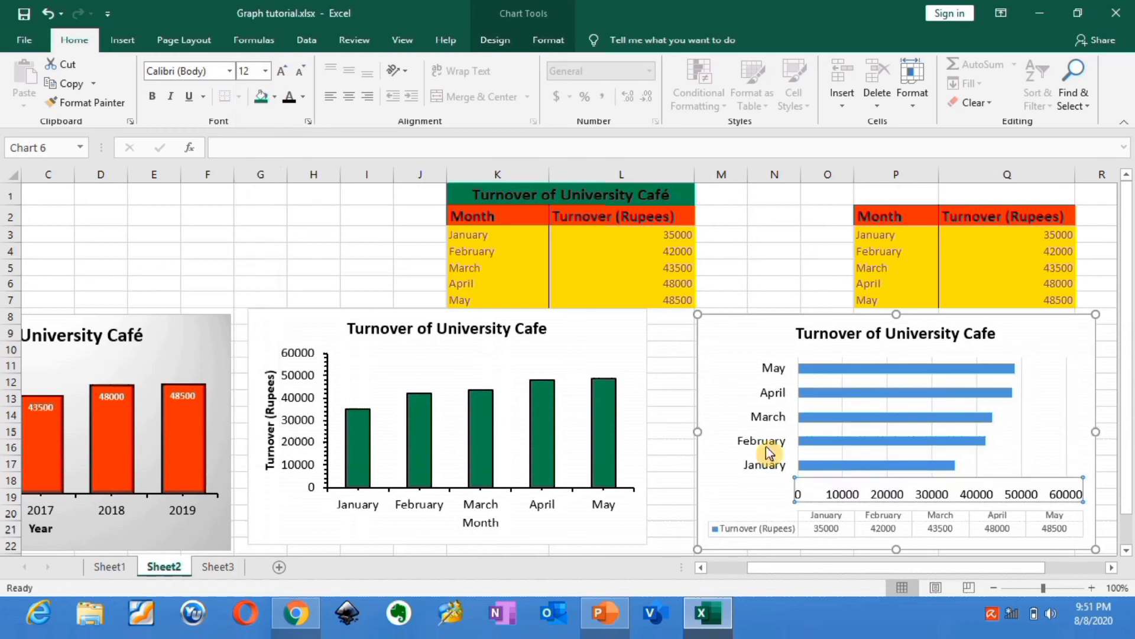
- Set the text of the data table below the bar chart to size 12
left_click(816, 528)
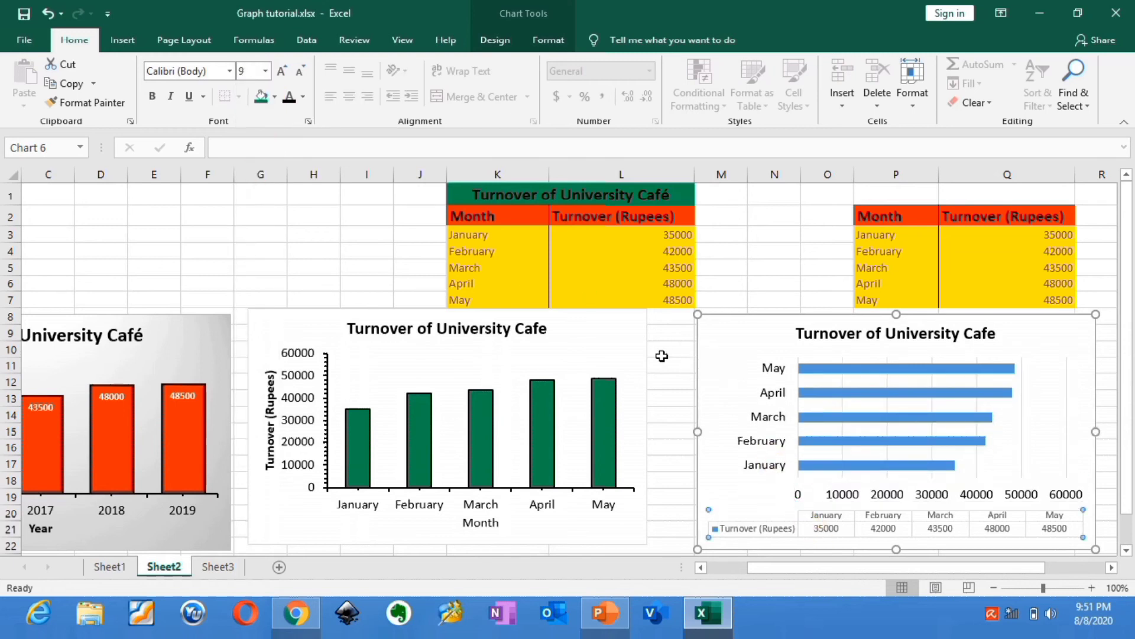
left_click(231, 72)
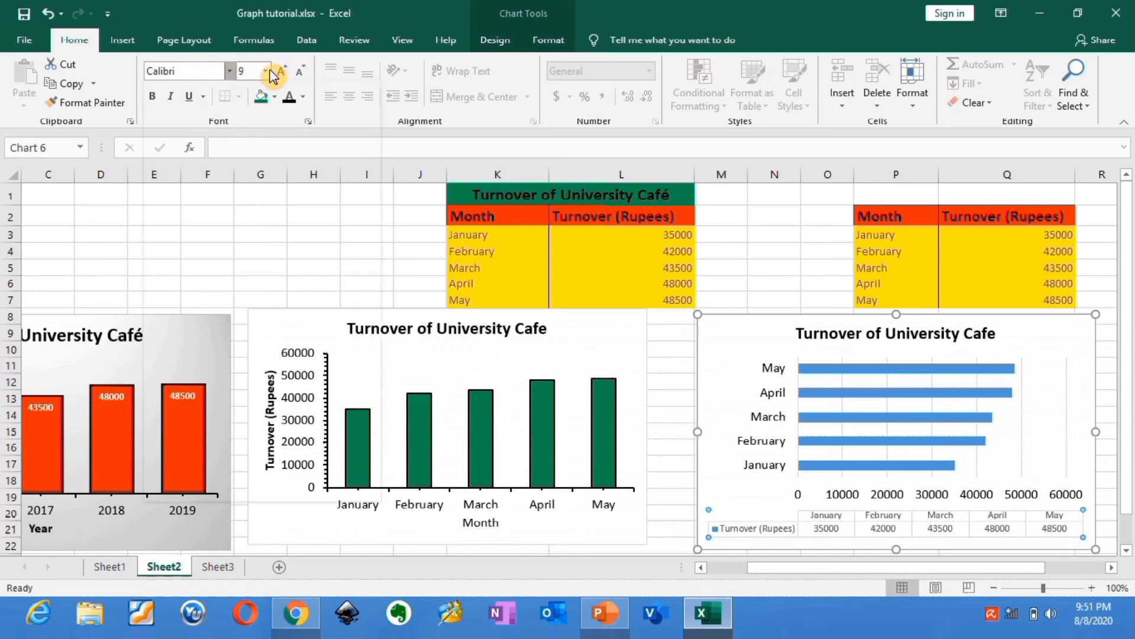
left_click(268, 72)
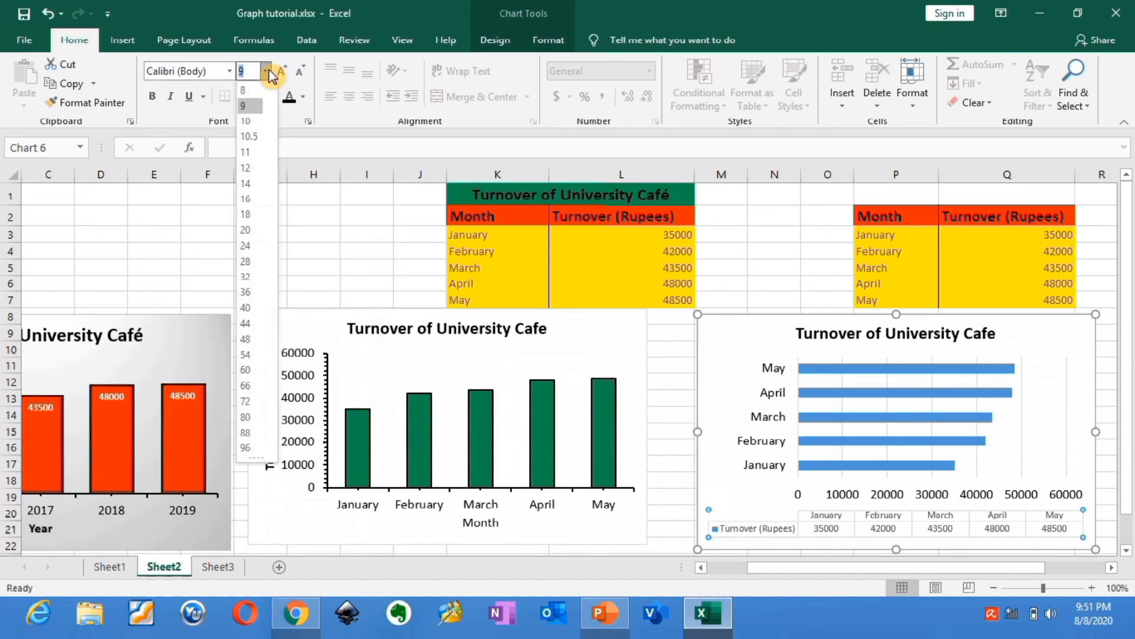
left_click(259, 173)
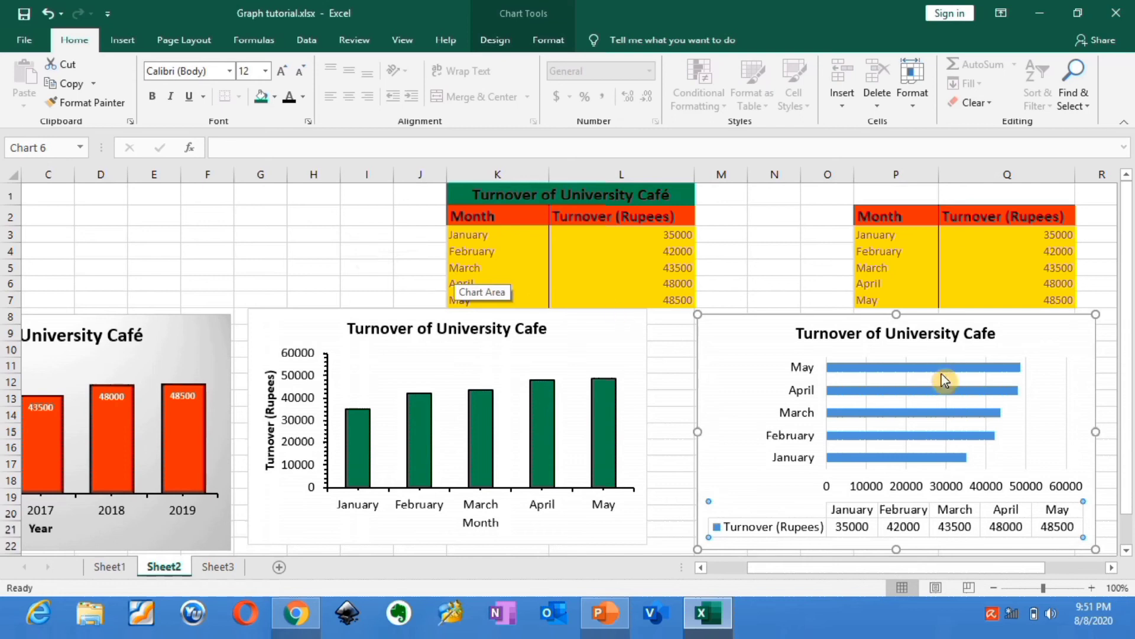
- Hide the bar chart's major gridlines by giving them No line, and deselect the chart
left_click(1066, 364)
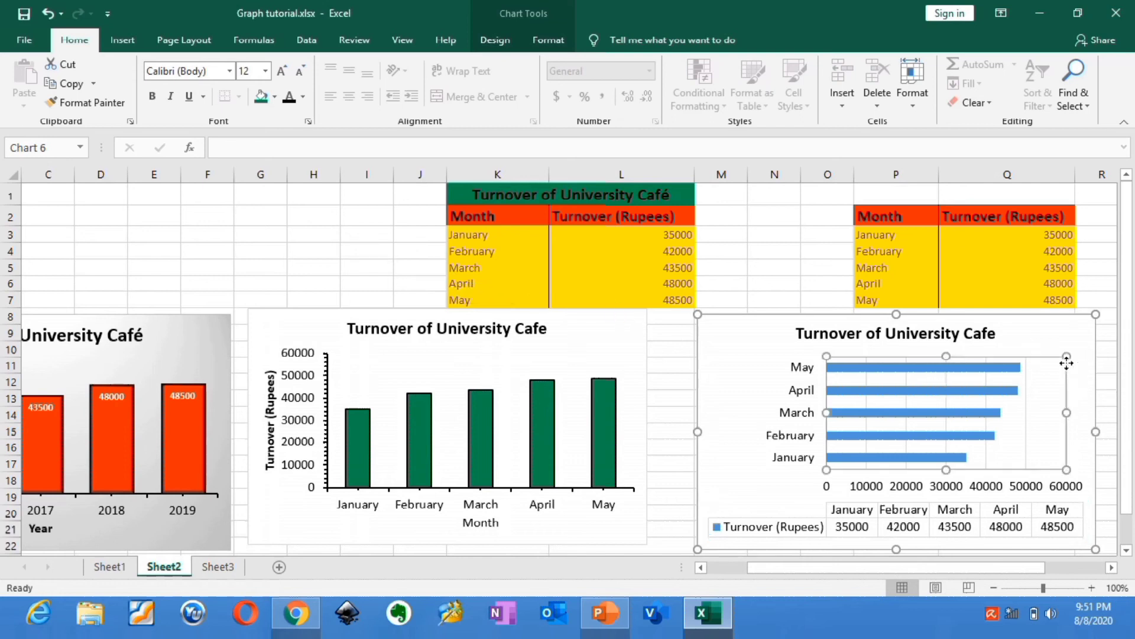
double_click(1029, 410)
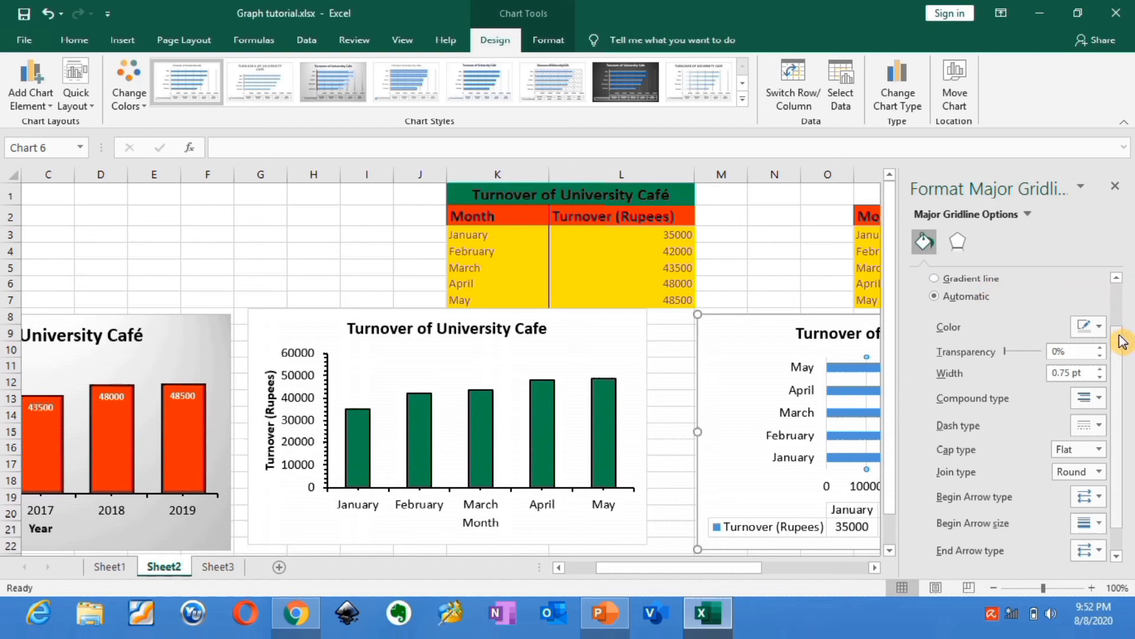
left_click_drag(1123, 329, 1120, 286)
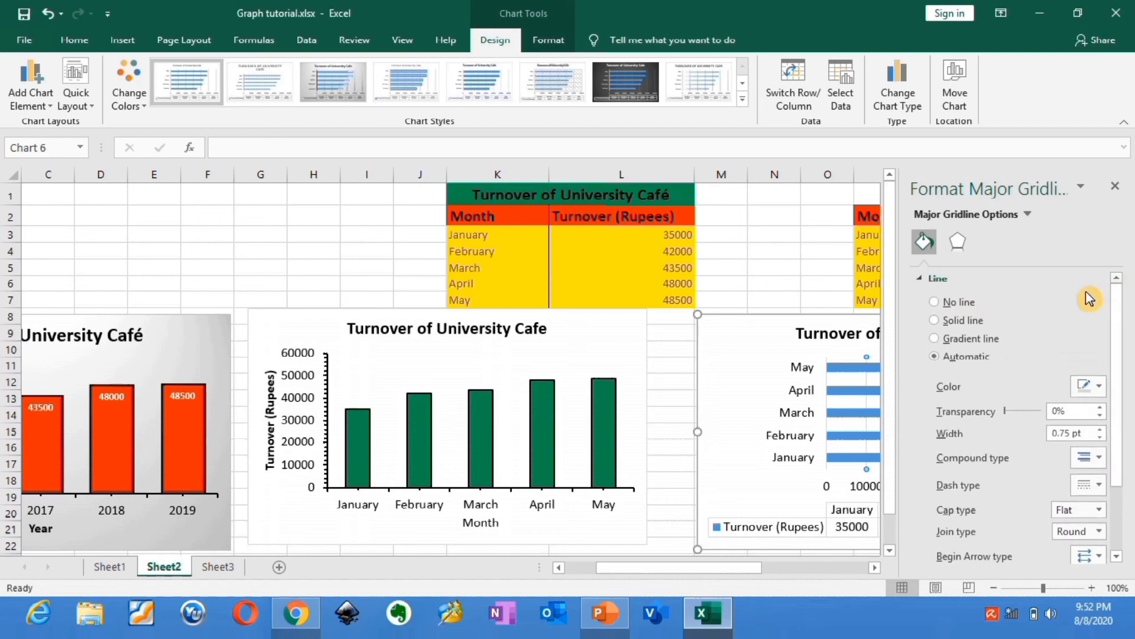
left_click(936, 303)
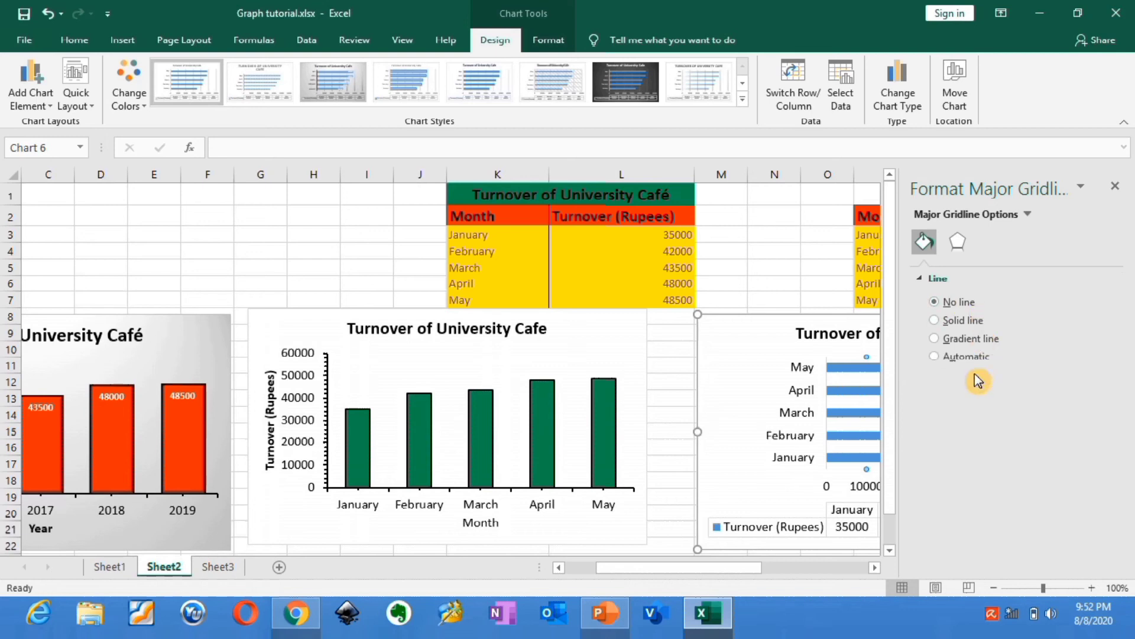
left_click(1116, 189)
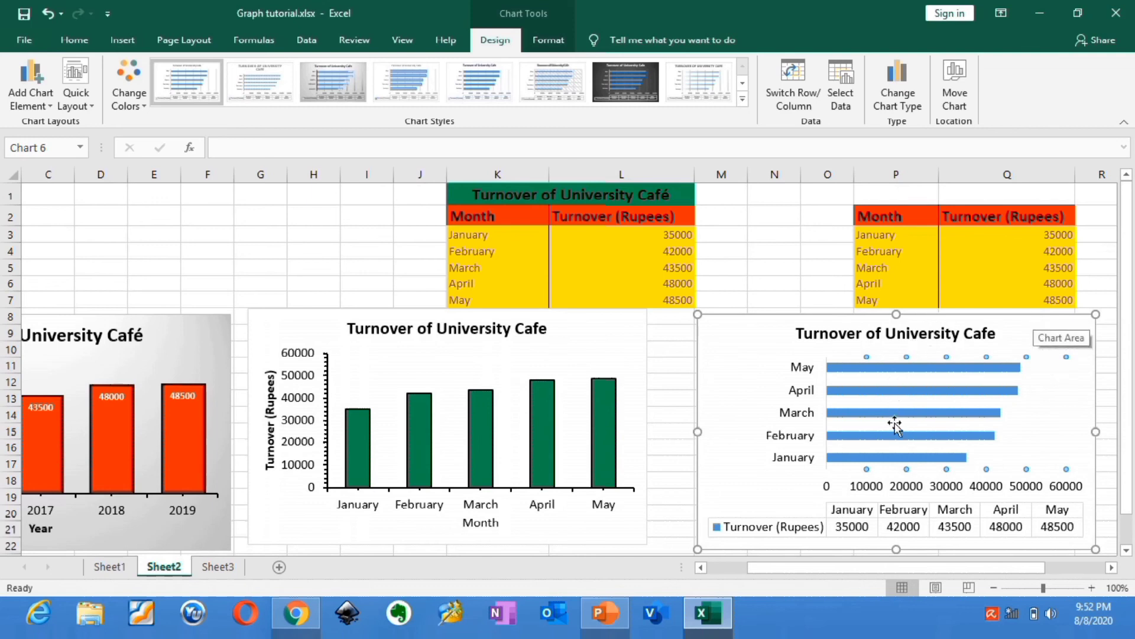
left_click(776, 287)
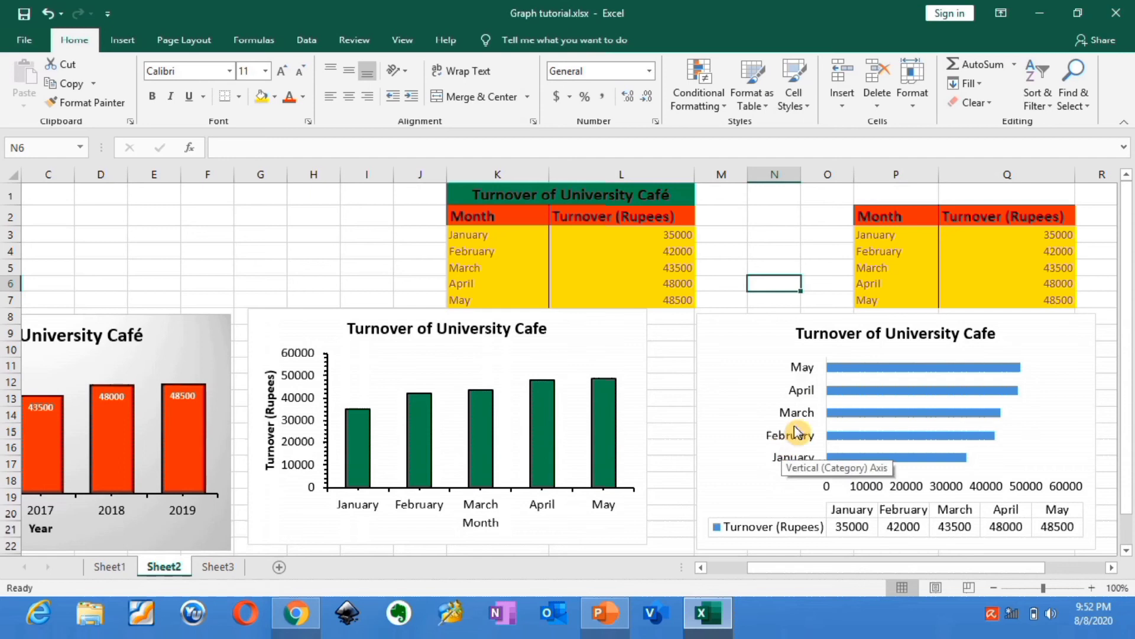
- Fill the bars of the monthly bar chart with standard dark blue and deselect the chart
mouse_move(863, 371)
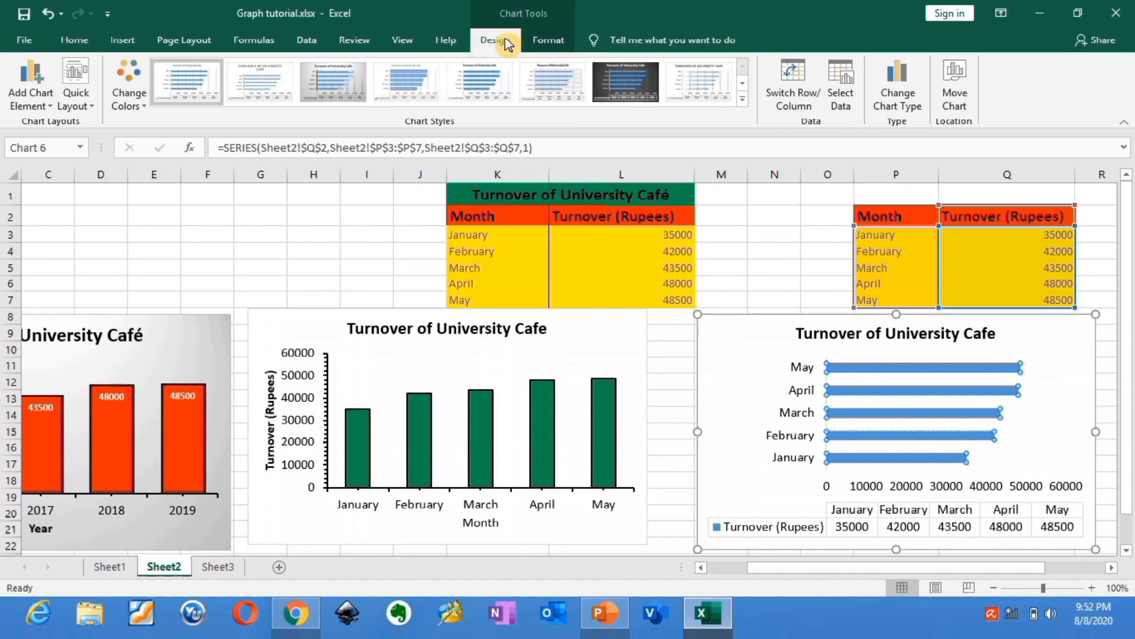
left_click(540, 40)
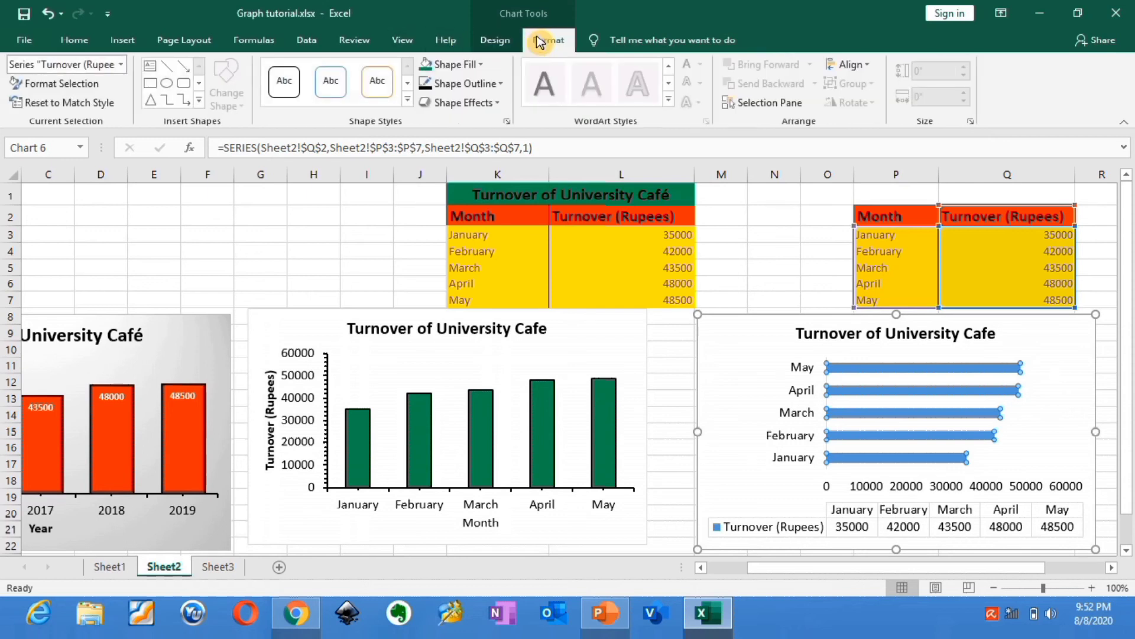
left_click(484, 66)
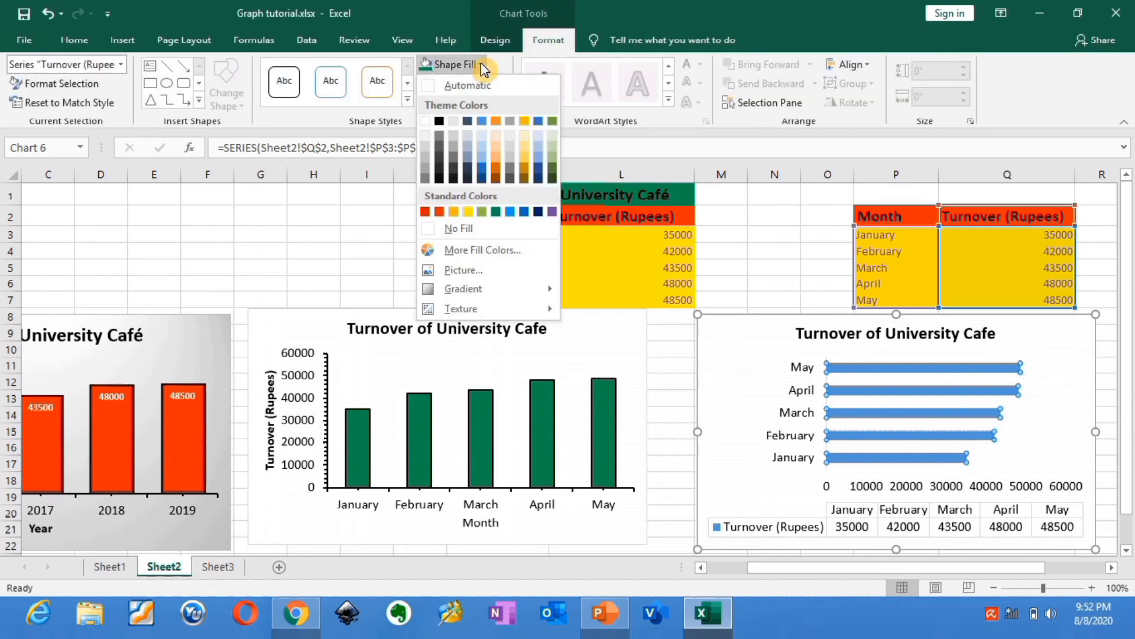
left_click(538, 212)
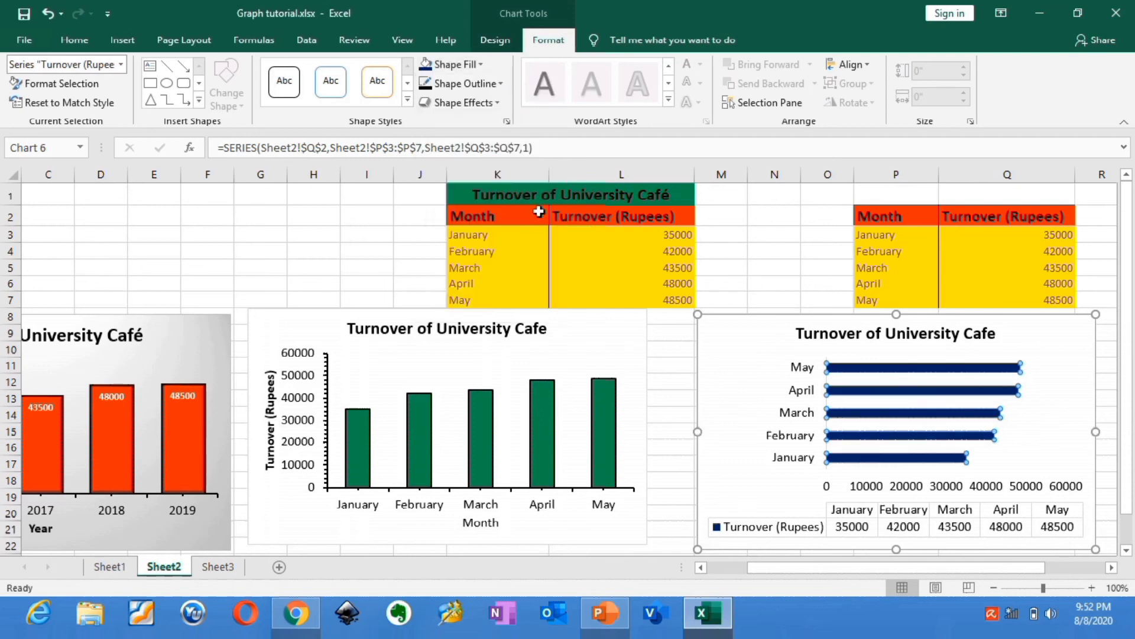
left_click(398, 213)
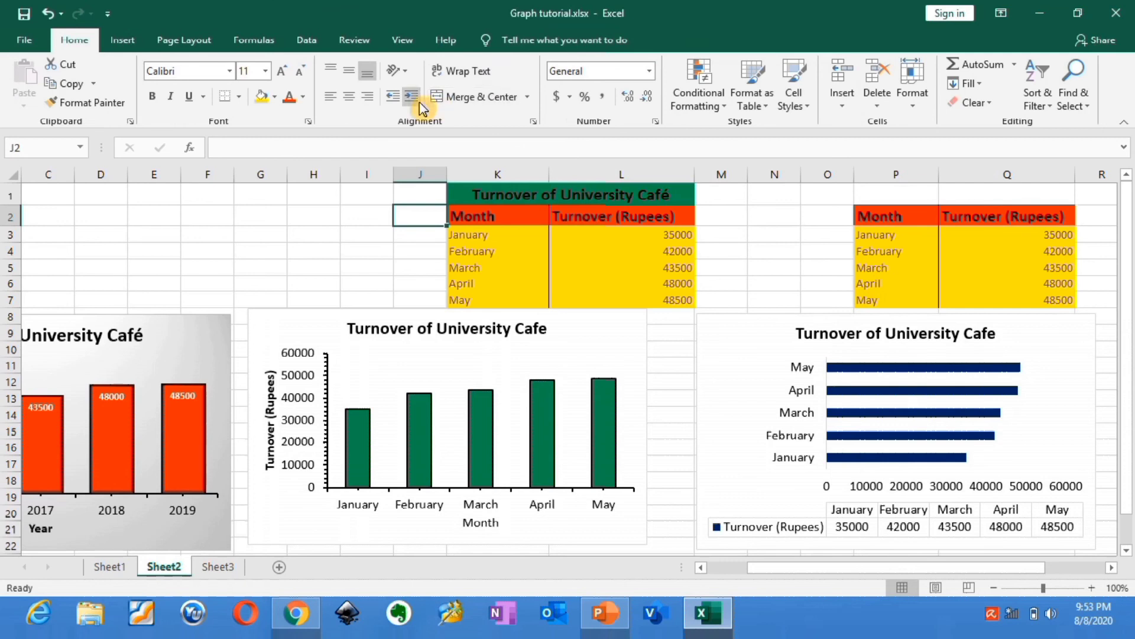
- Outline the chart area of the monthly bar chart in standard red
left_click(722, 329)
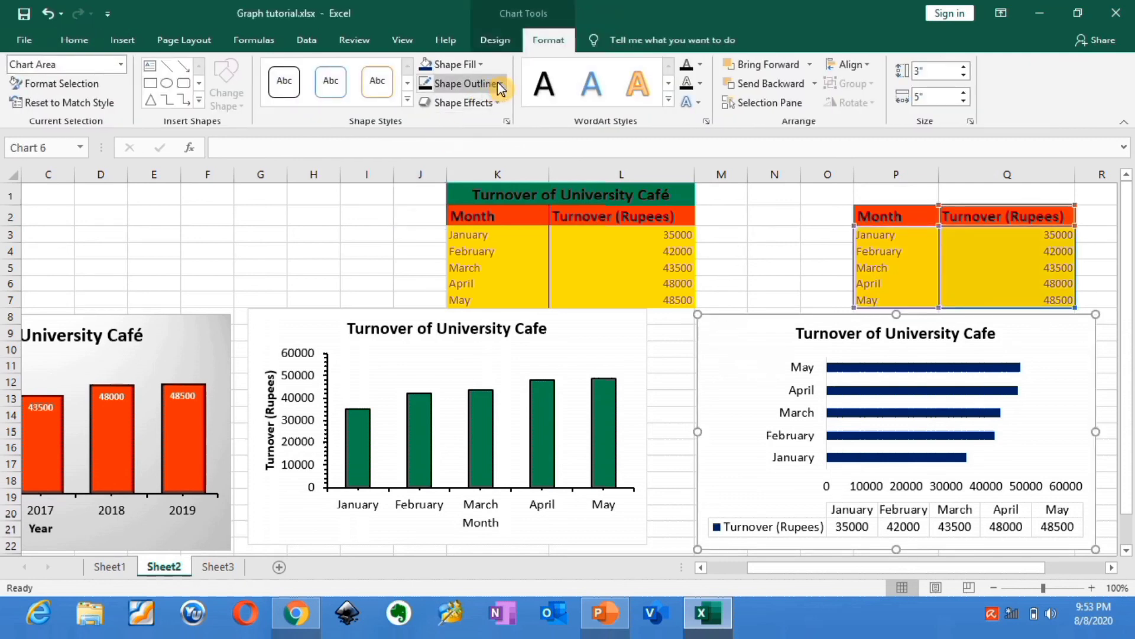
left_click(501, 89)
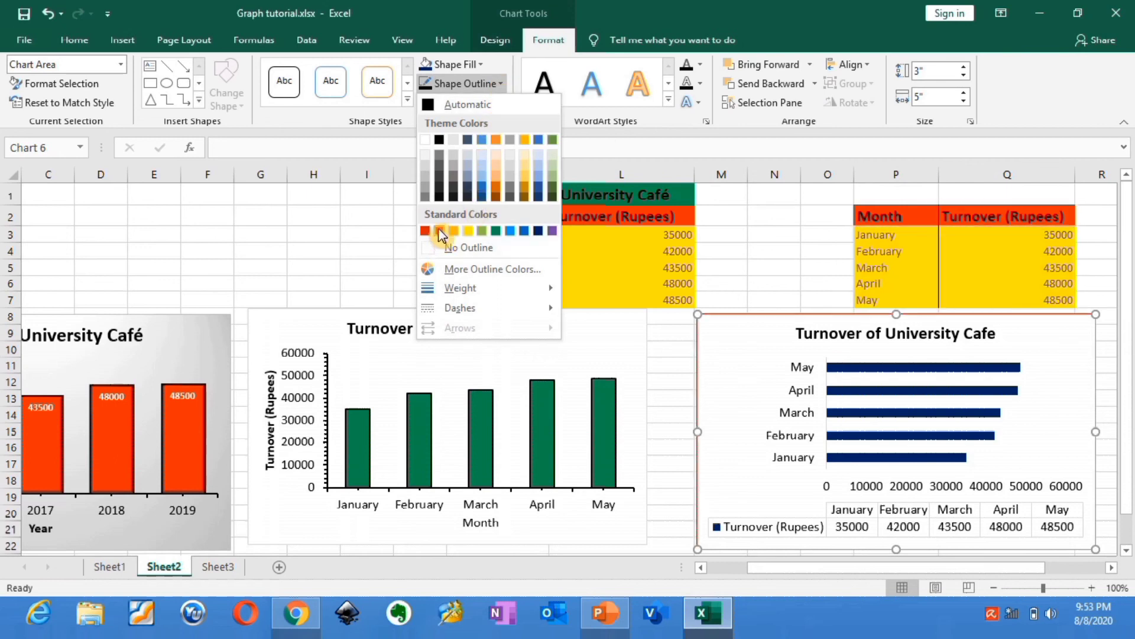
left_click(439, 230)
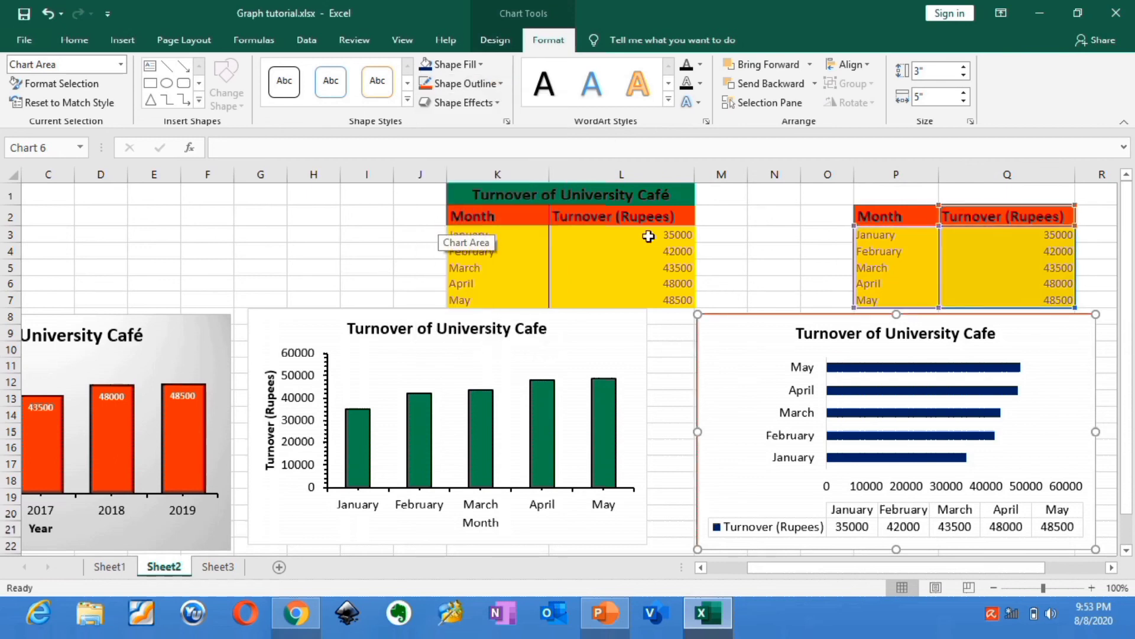
- Give the bars of the monthly bar chart a standard red outline with 1½ pt weight and deselect the chart
left_click(881, 371)
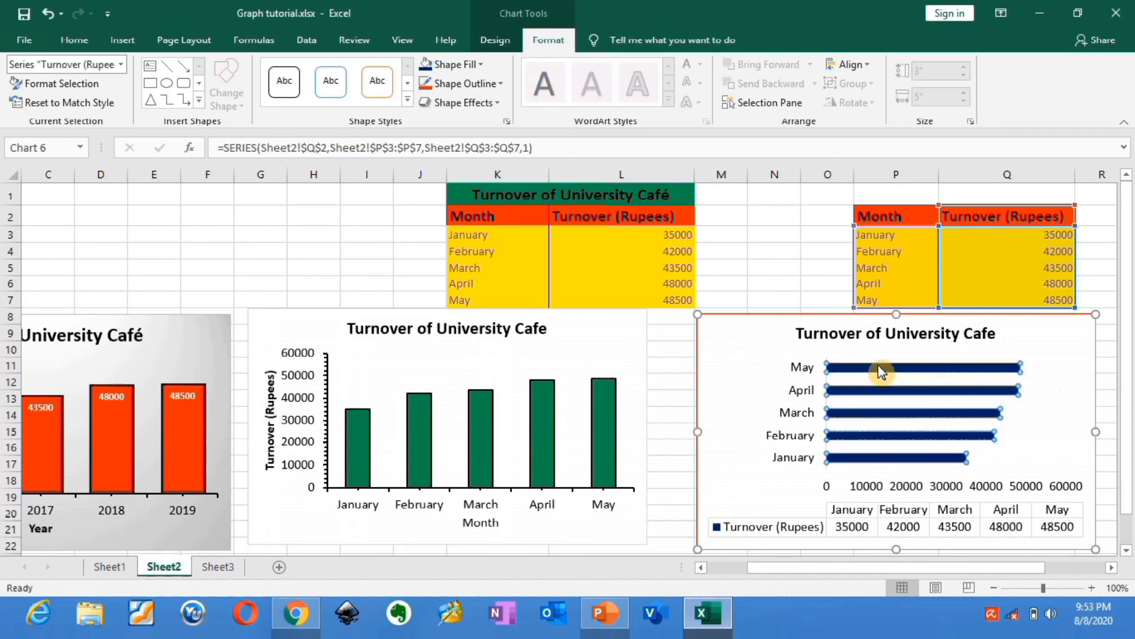
left_click(502, 84)
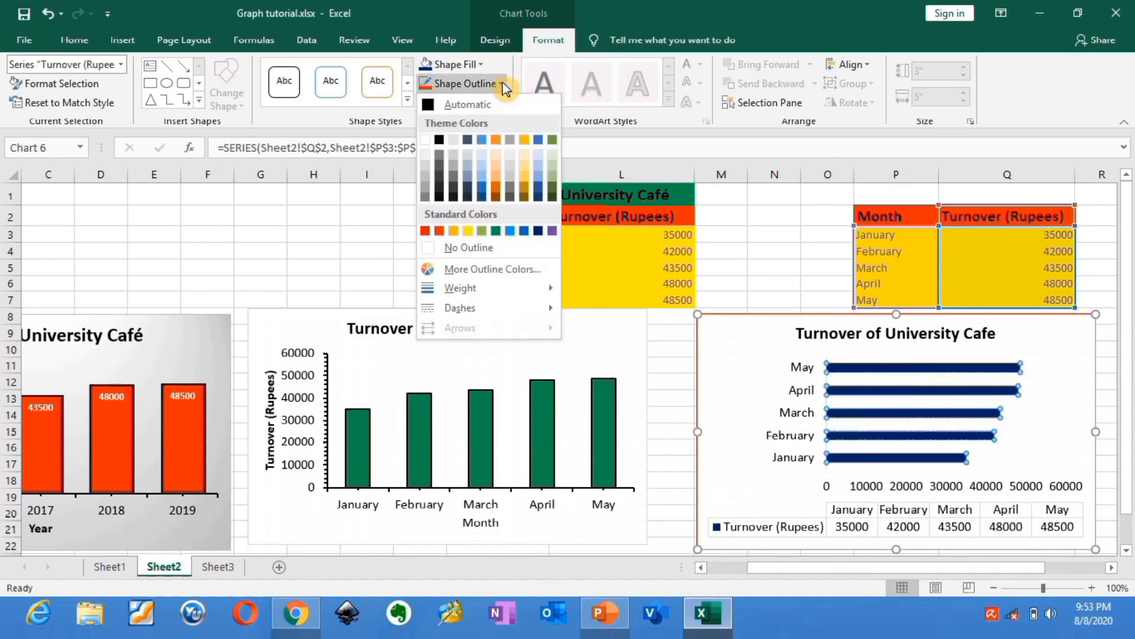
left_click(440, 235)
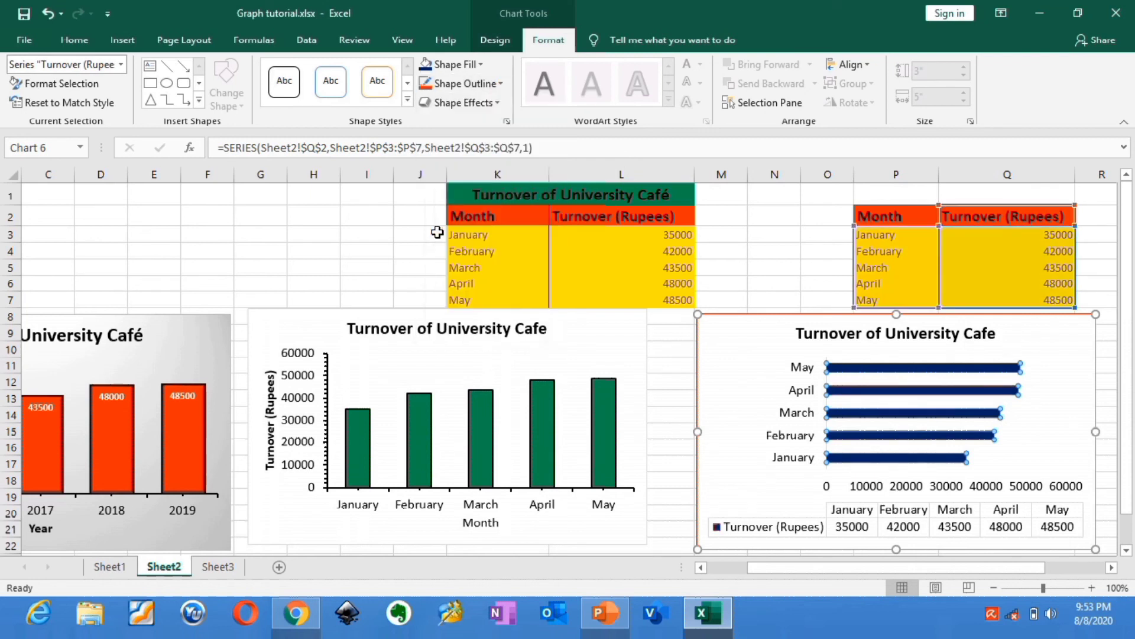
left_click(502, 84)
mouse_move(545, 288)
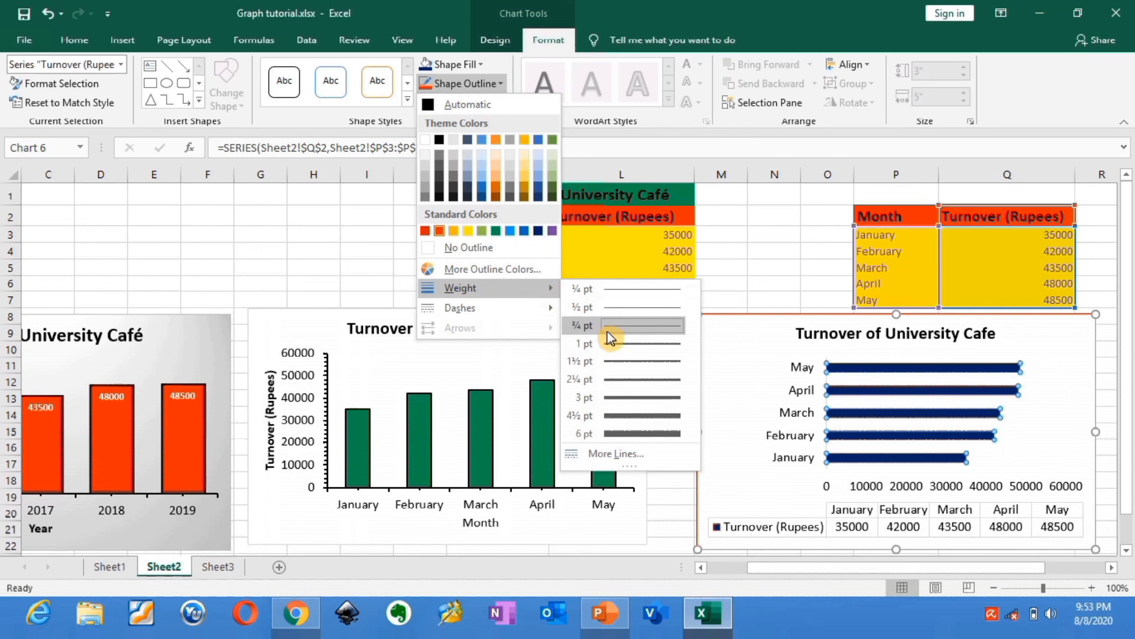
left_click(618, 361)
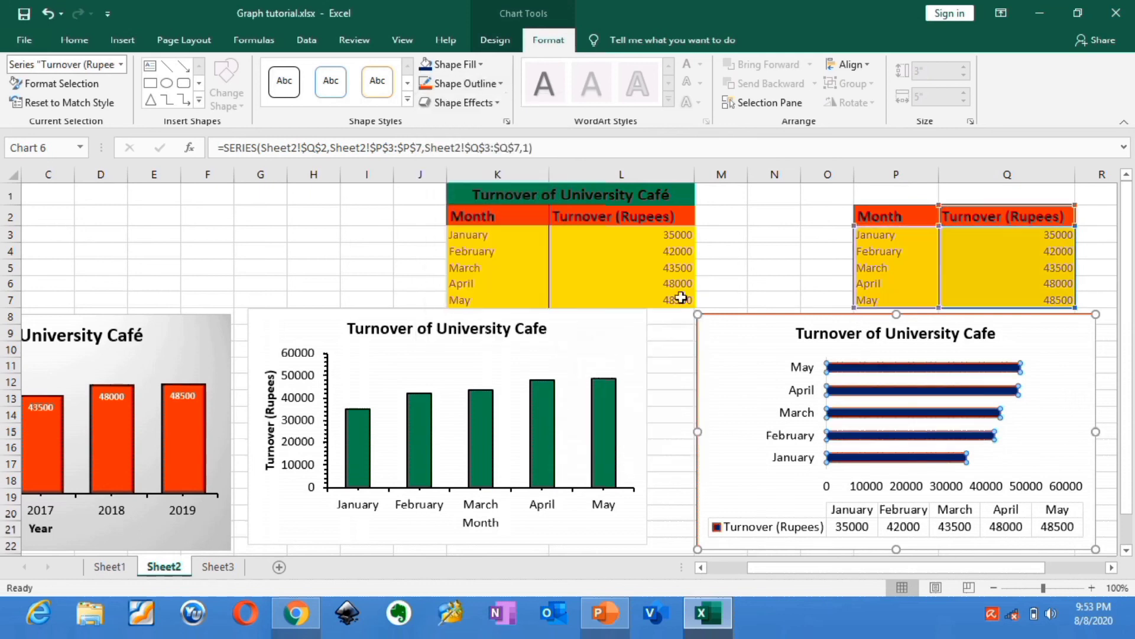
left_click(775, 252)
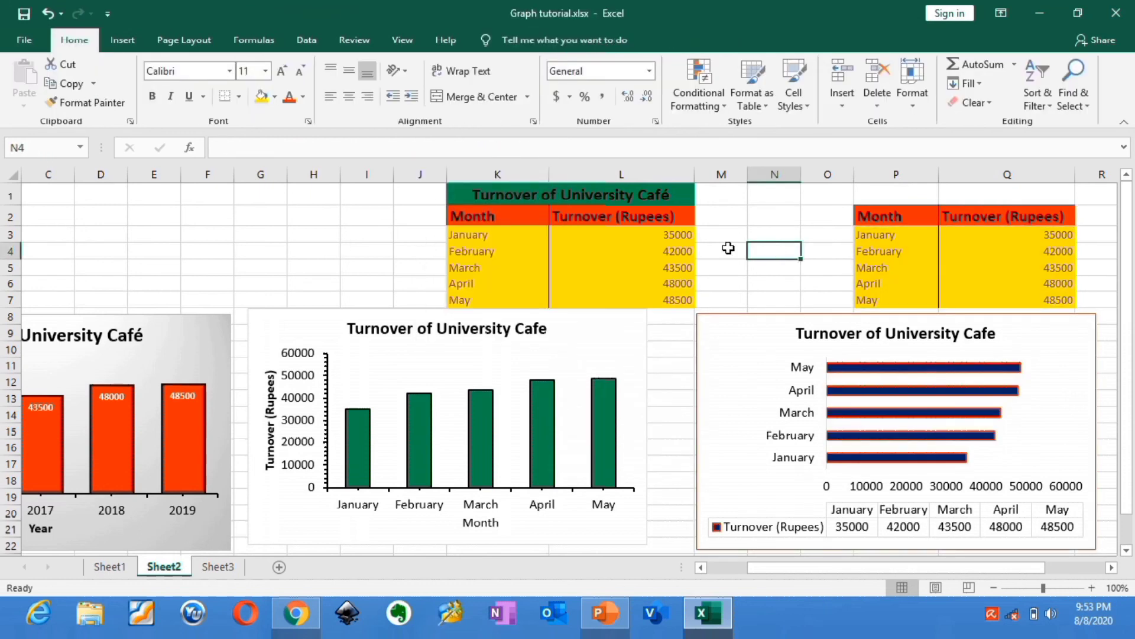
left_click(709, 325)
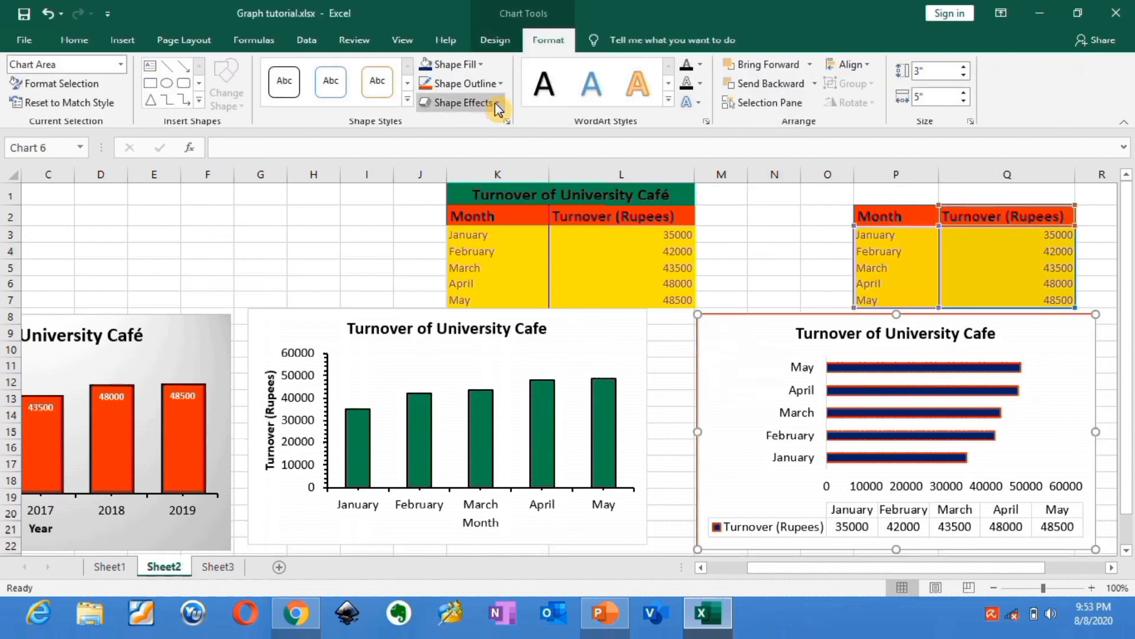
left_click(760, 284)
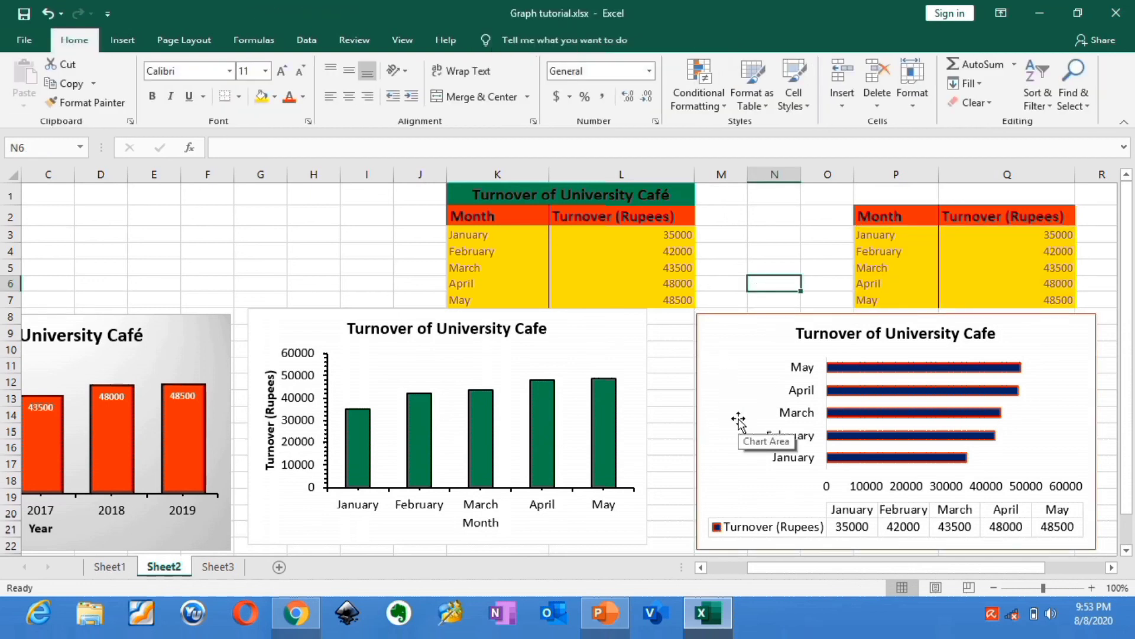
- Set both the major and minor tick marks of the bar chart's vertical month axis to Outside
left_click(803, 395)
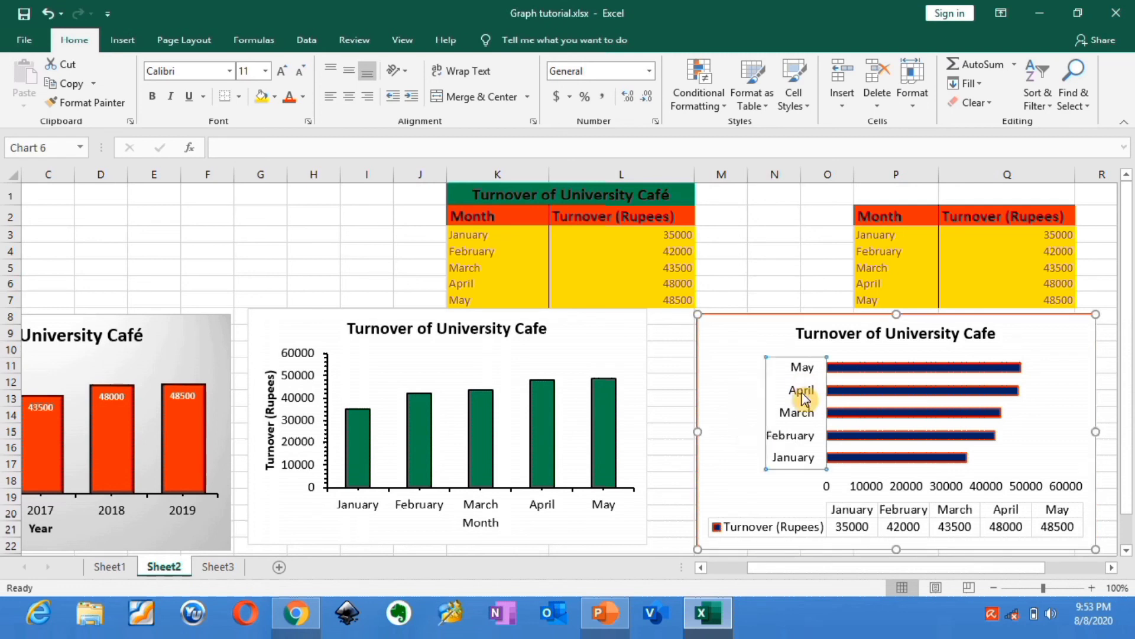
right_click(805, 398)
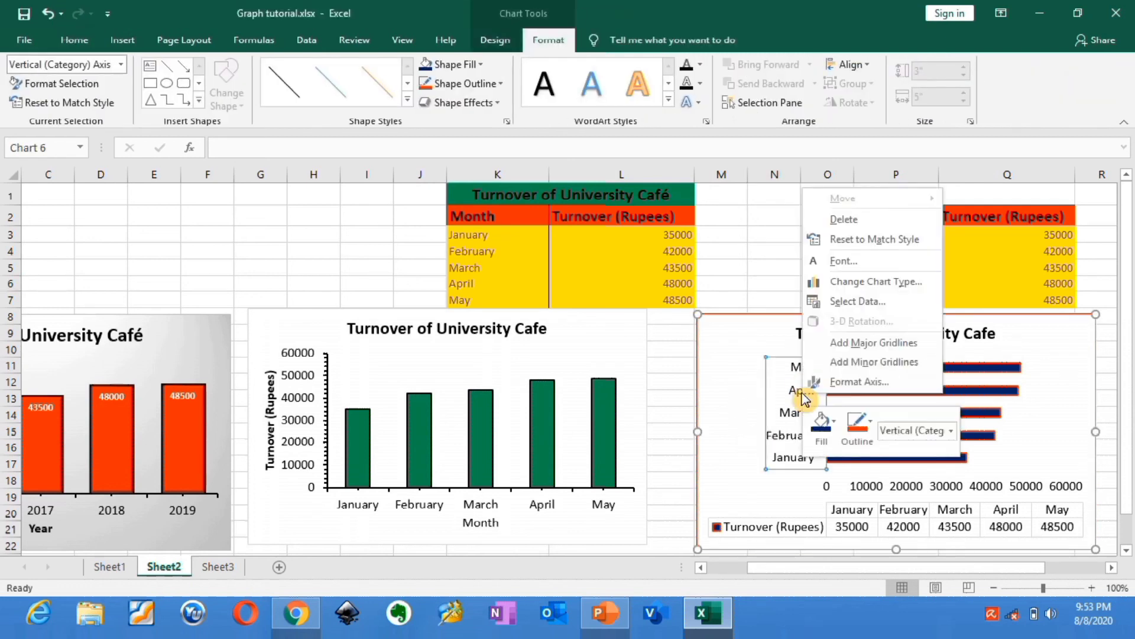
left_click(850, 382)
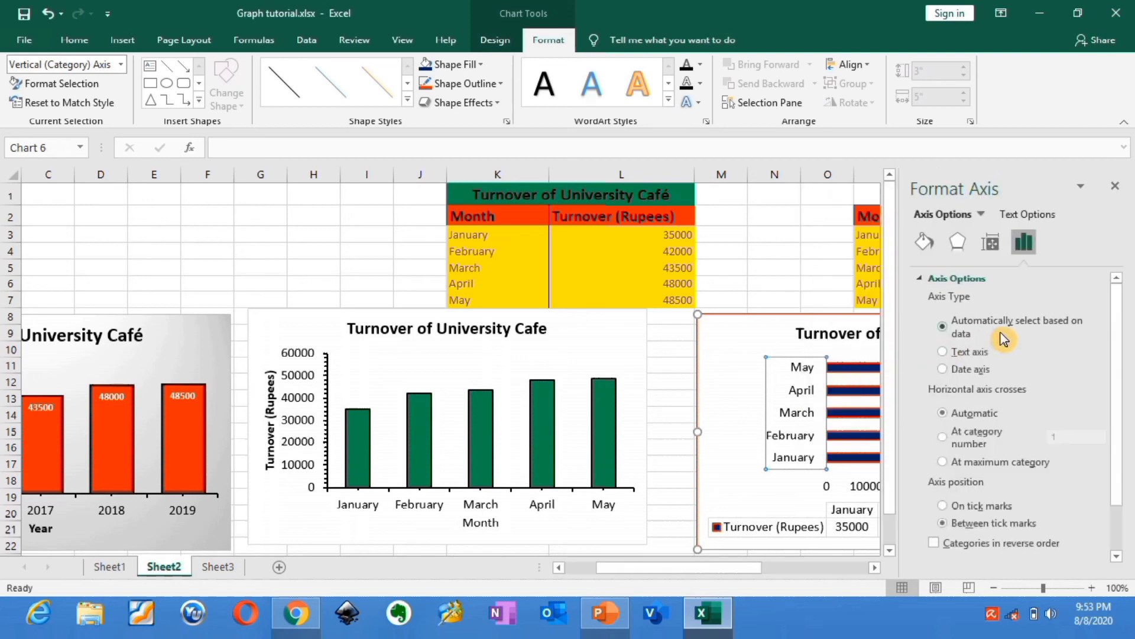
left_click_drag(1112, 352, 1117, 467)
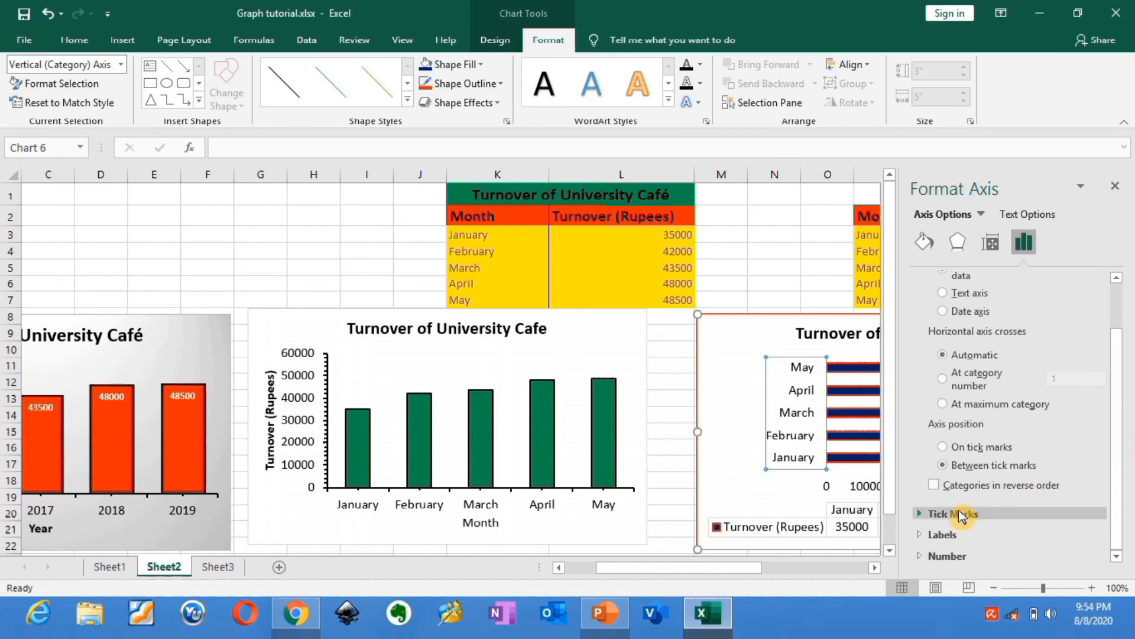
left_click(942, 513)
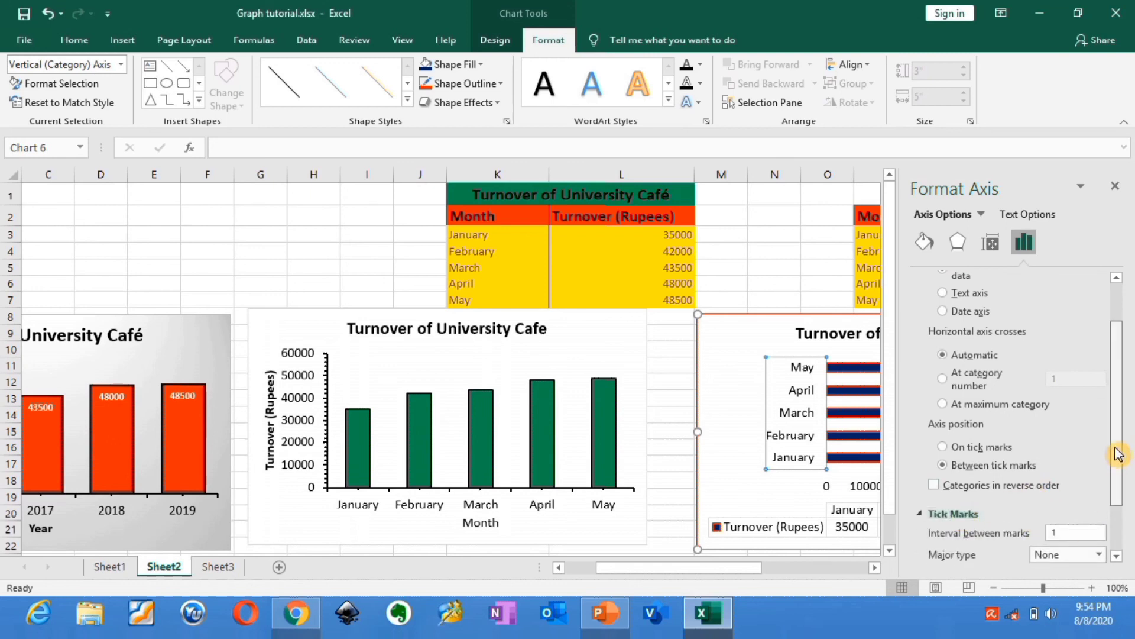
left_click_drag(1116, 451, 1116, 501)
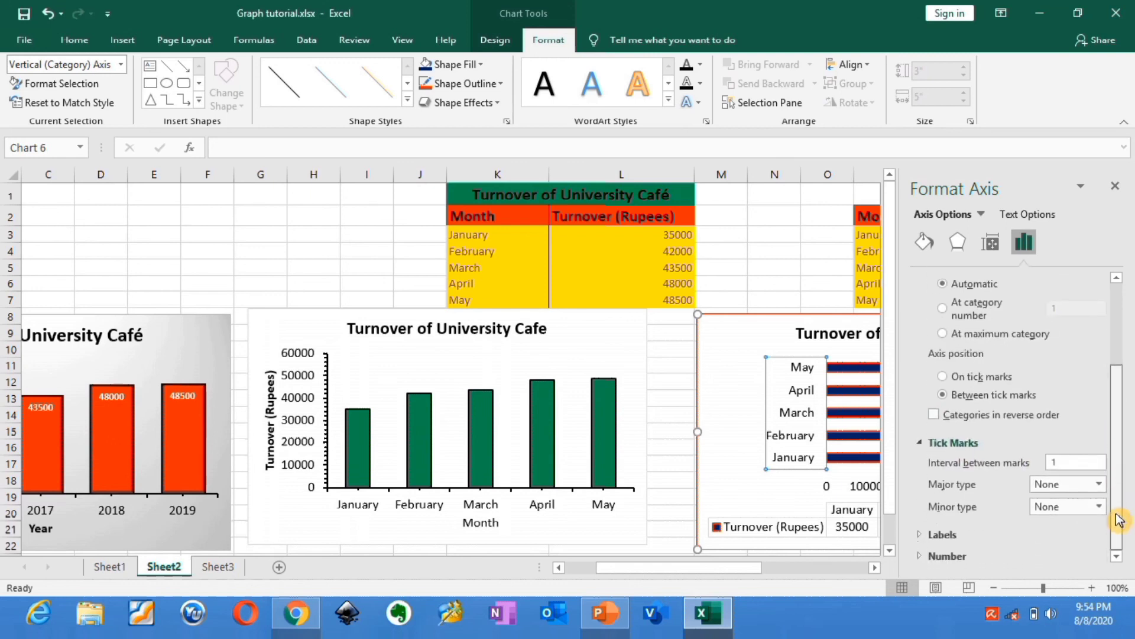
left_click(1099, 484)
left_click(1067, 531)
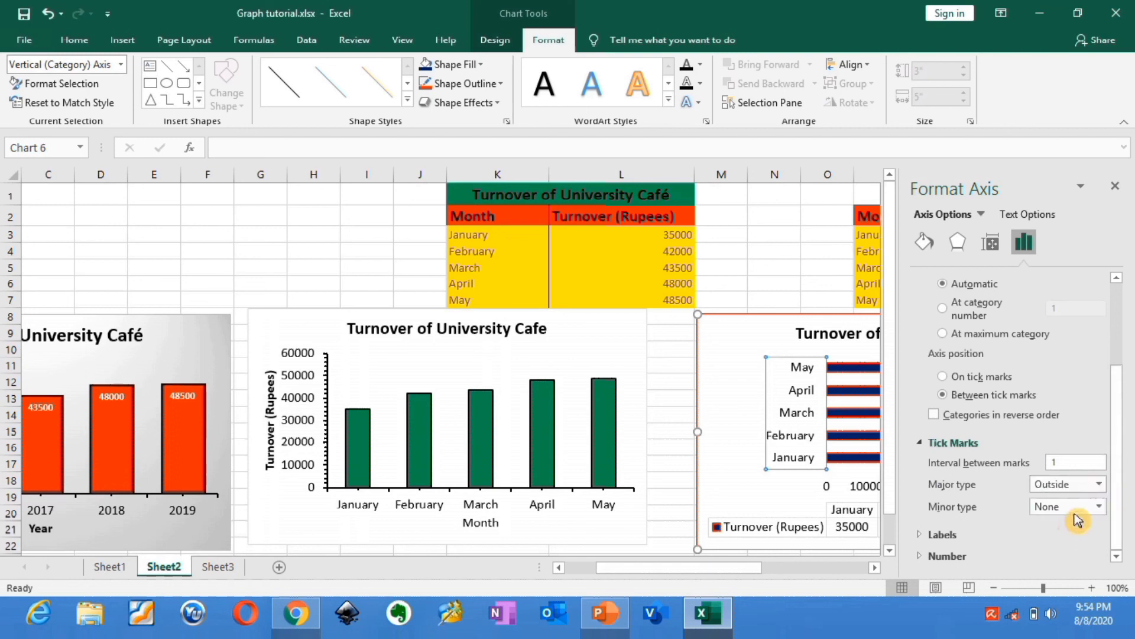
left_click(1099, 506)
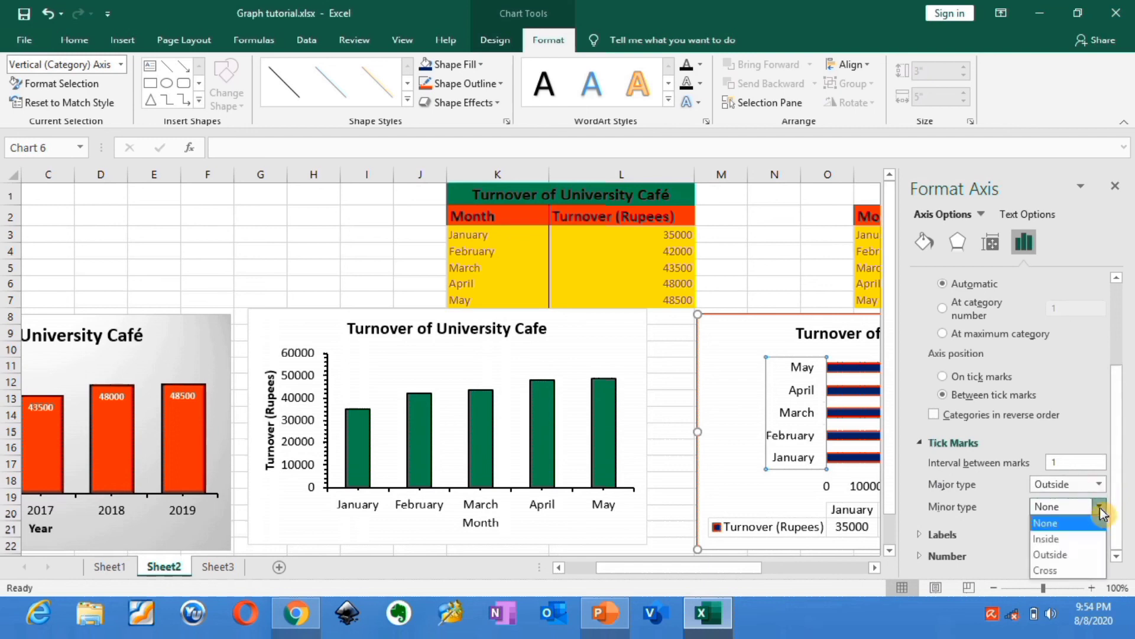
left_click(1083, 555)
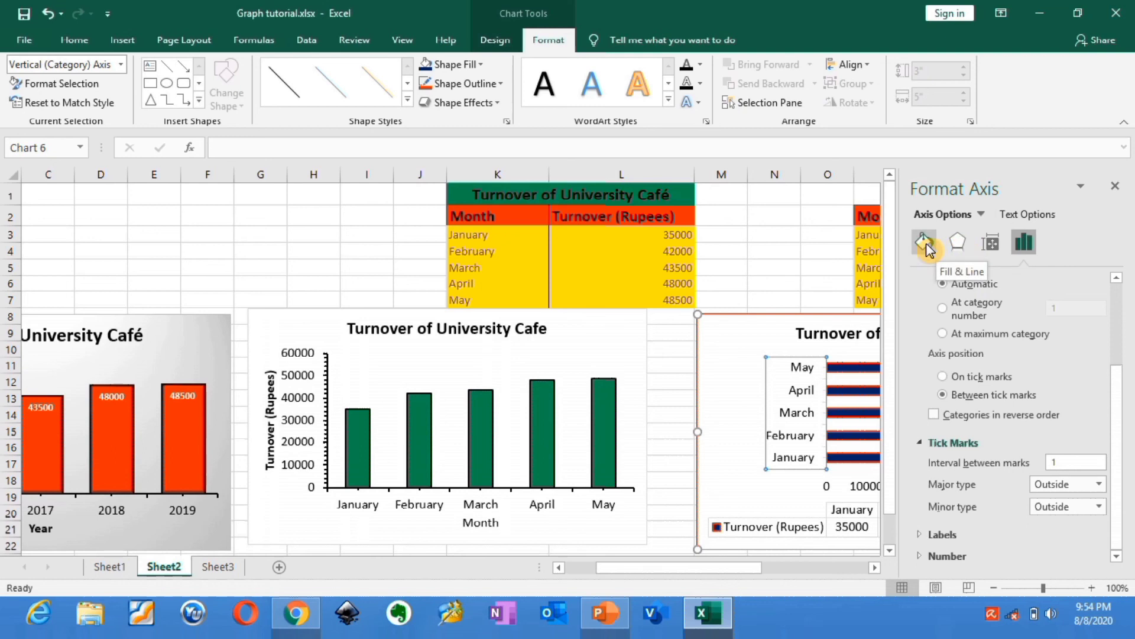
- Apply the 11 point Gold, Accent color 4 glow preset to the bar chart's vertical month axis
left_click(957, 247)
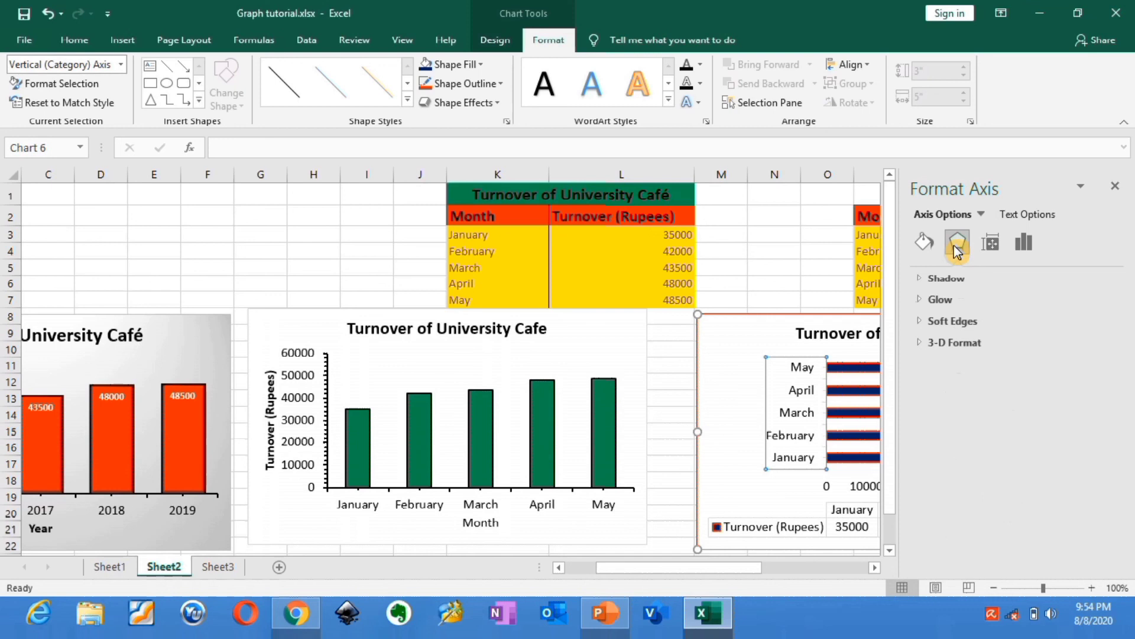
left_click(946, 299)
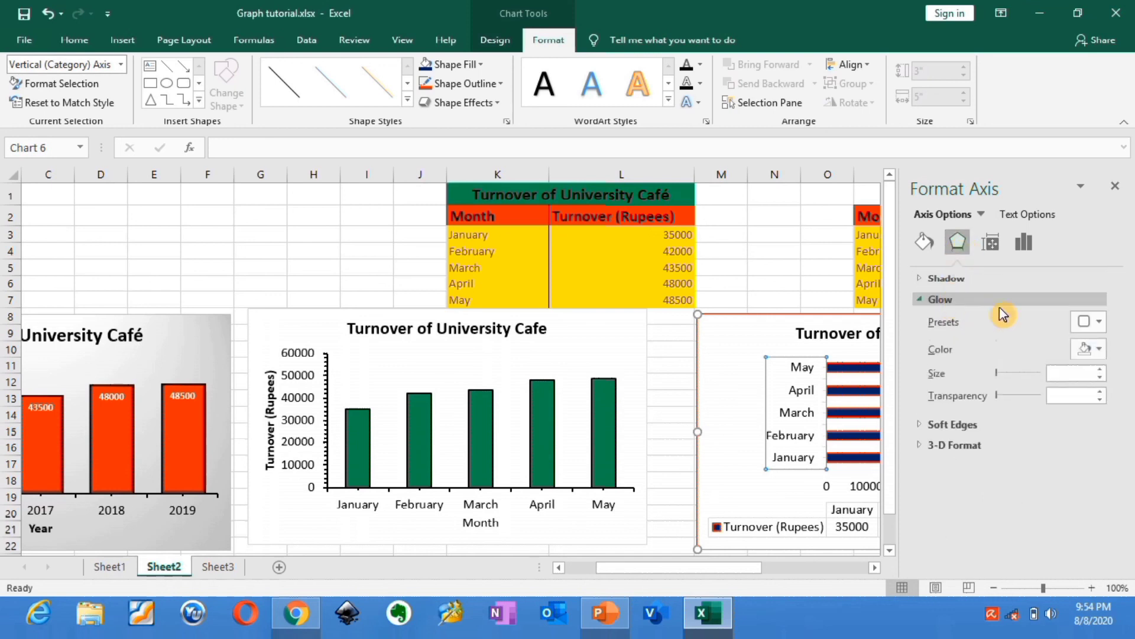
left_click(1099, 323)
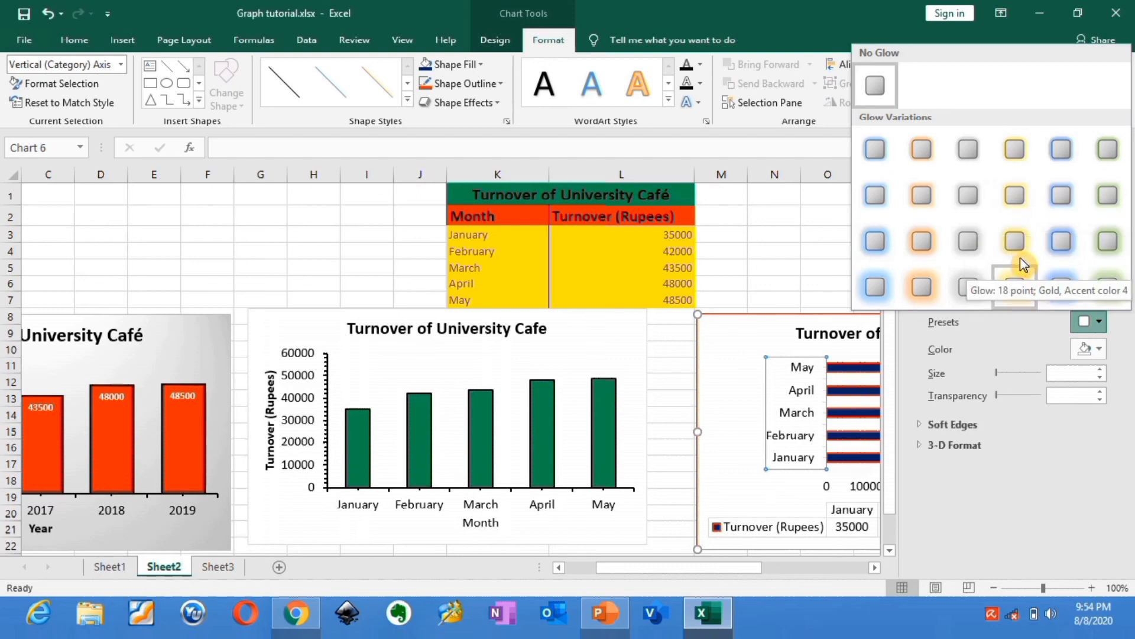
left_click(1018, 242)
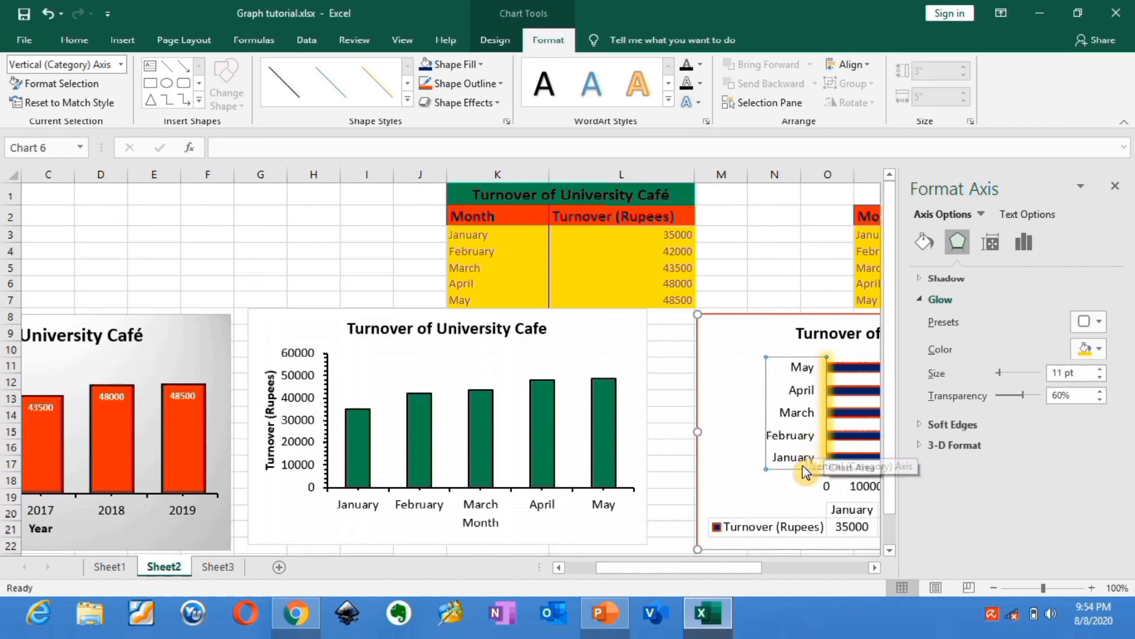
- Format the line of the bar chart's vertical axis as solid black with a width of 1.5 pt
left_click(926, 244)
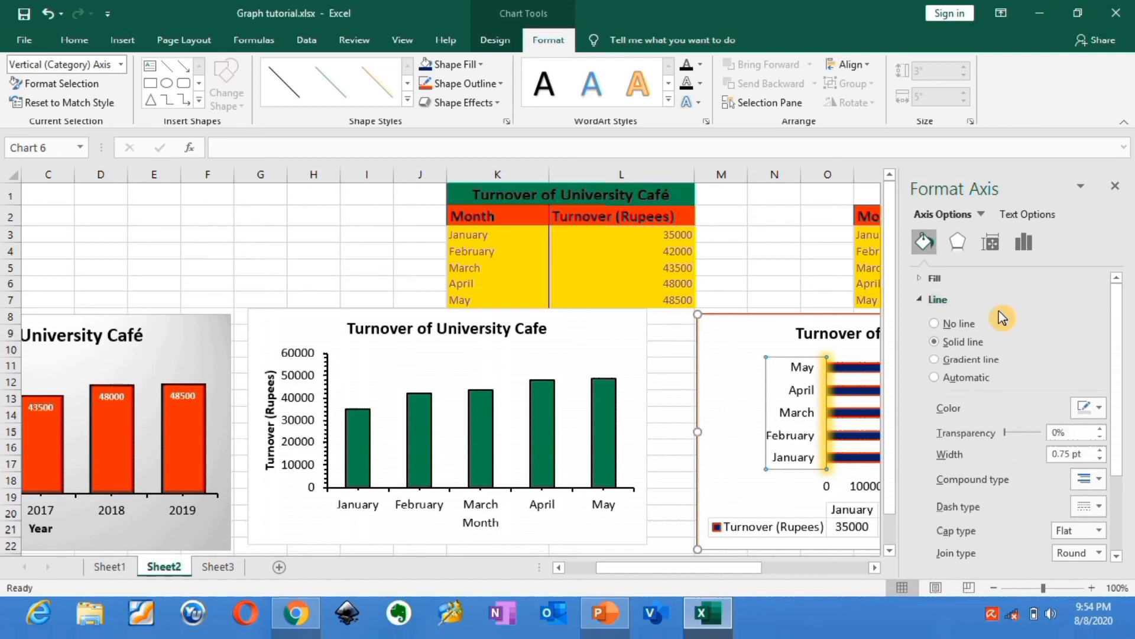
left_click(1100, 413)
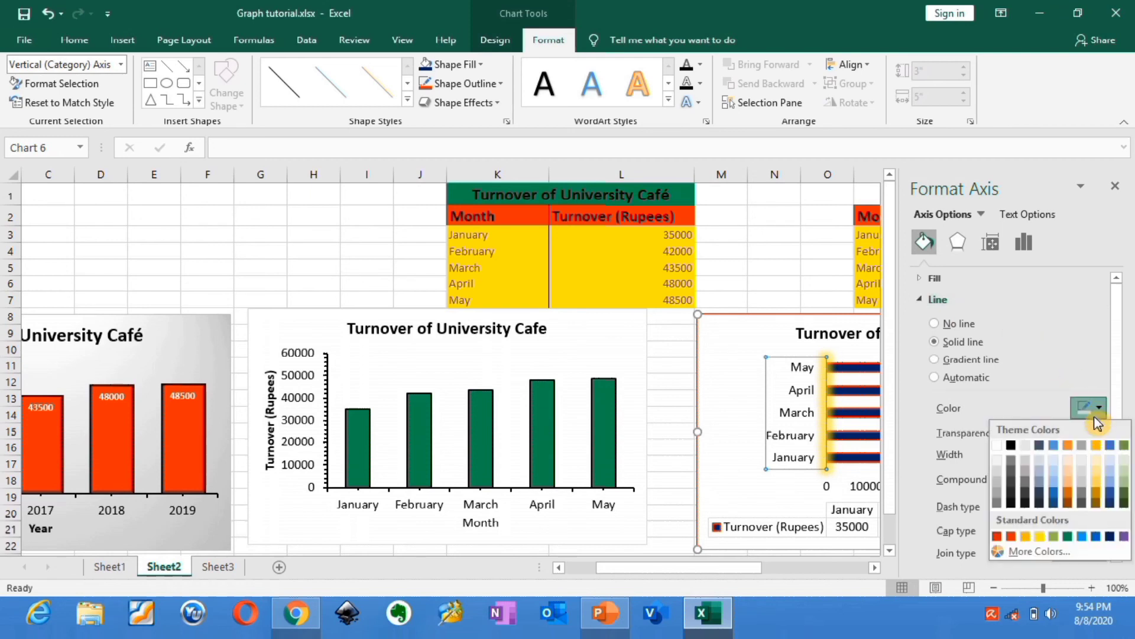
left_click(1011, 448)
left_click_drag(1119, 331, 1118, 373)
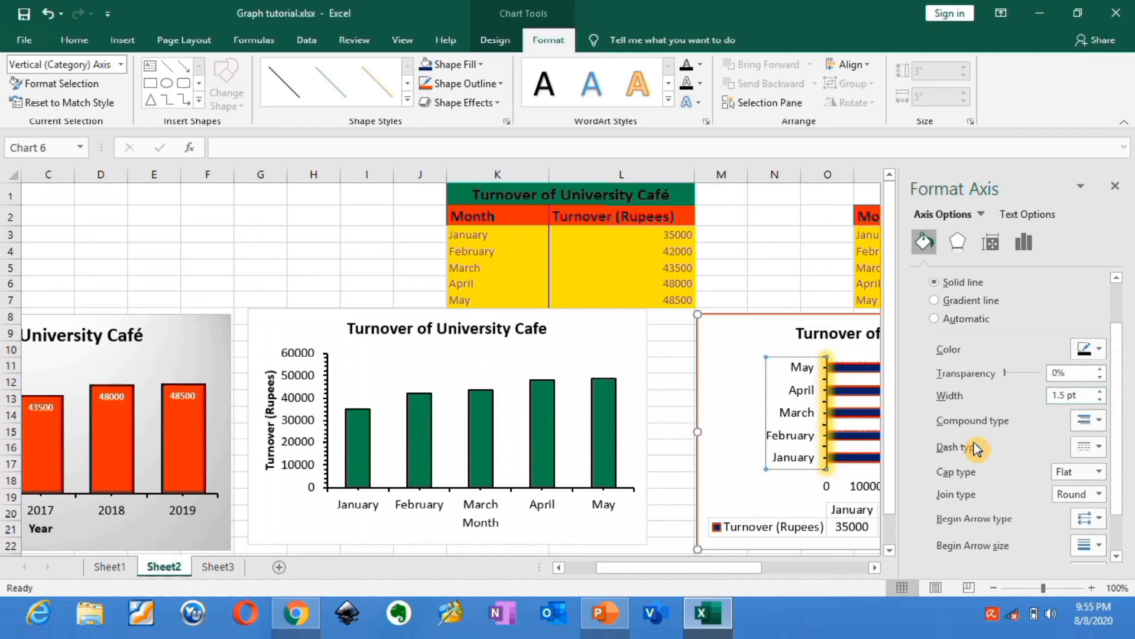
left_click(674, 463)
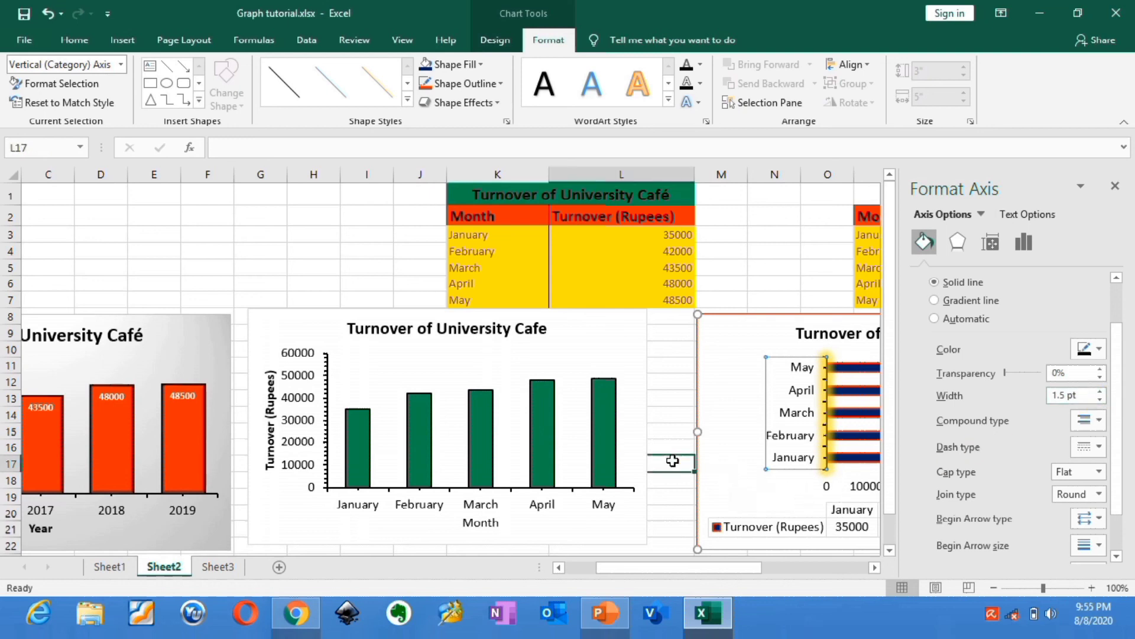
- Set both the major and minor tick marks of the bar chart's horizontal turnover axis to Outside
left_click(856, 489)
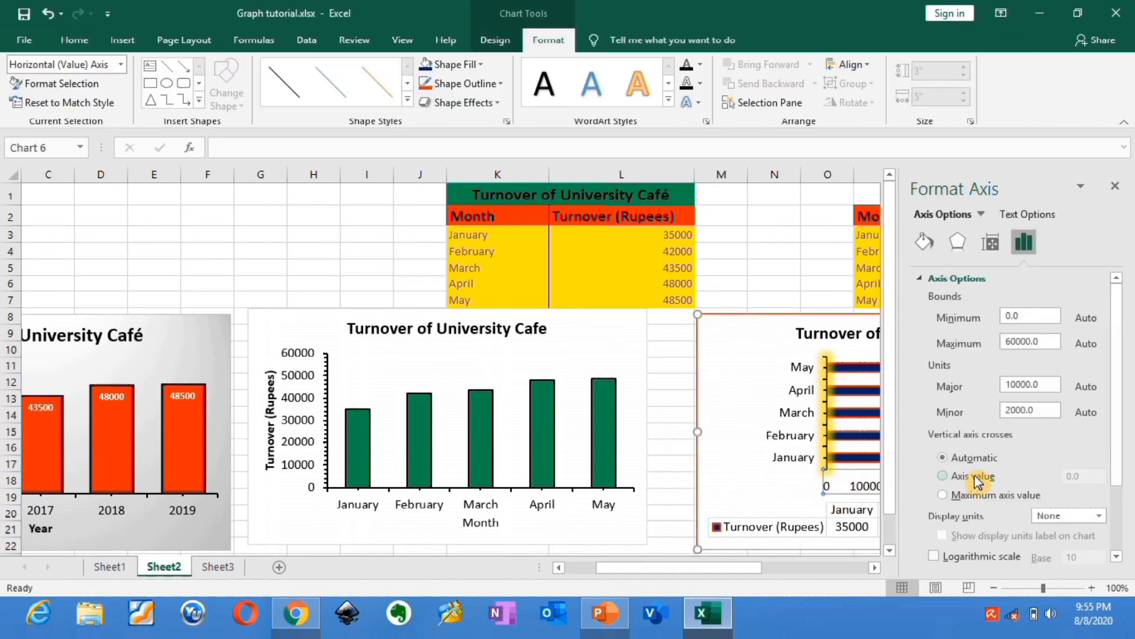
left_click_drag(1119, 355, 1121, 443)
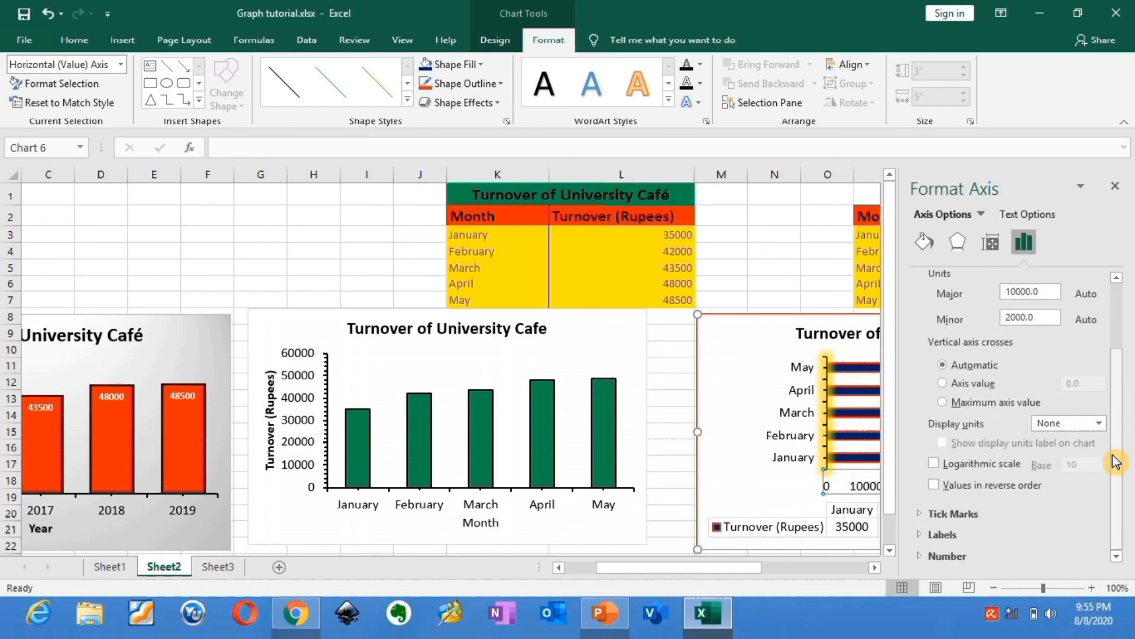
left_click(970, 514)
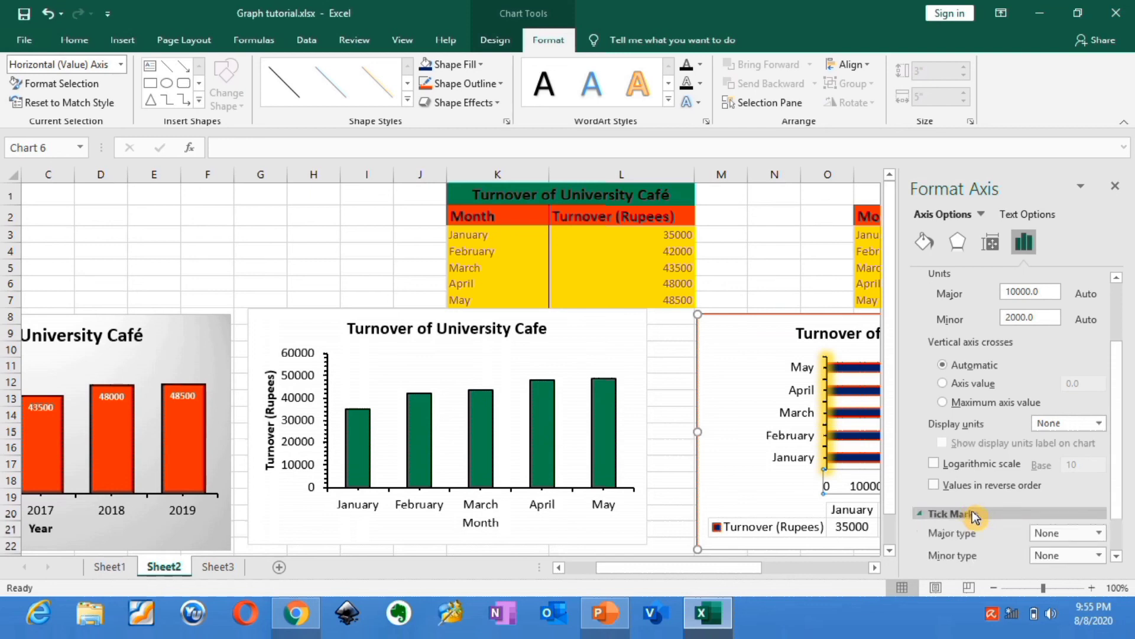
left_click_drag(1119, 502, 1121, 533)
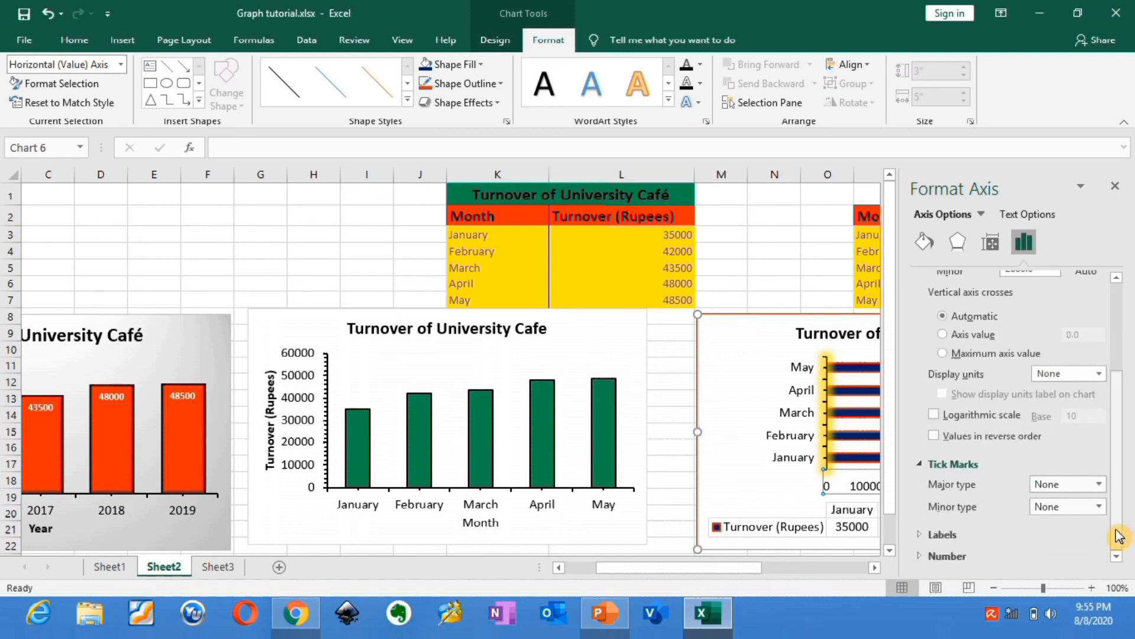
left_click(1102, 484)
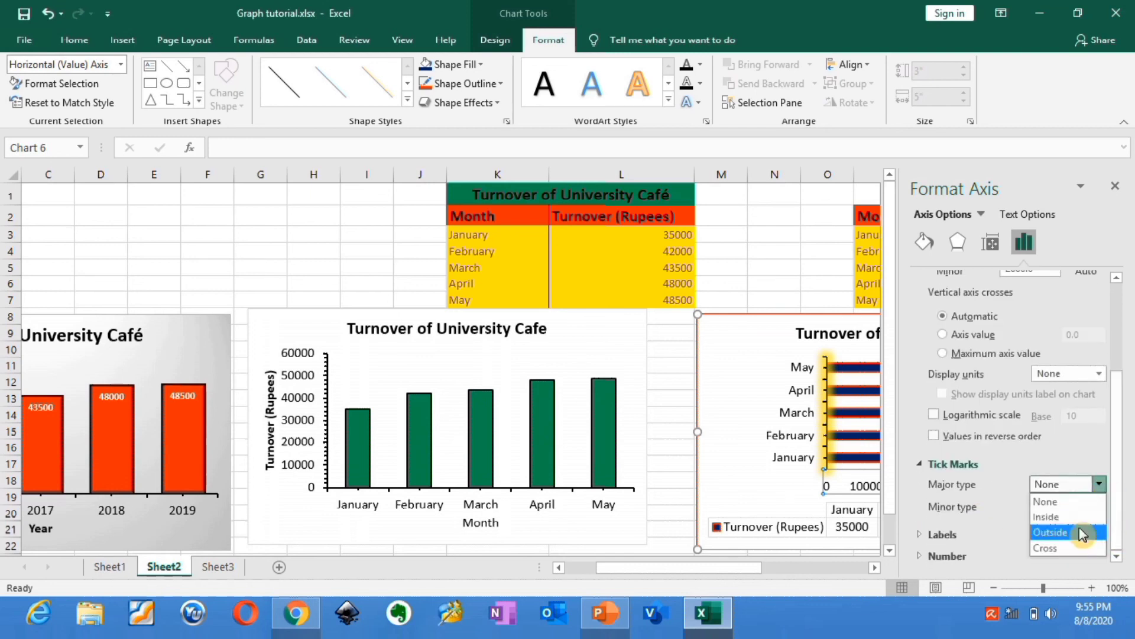
left_click(1083, 528)
left_click(1101, 508)
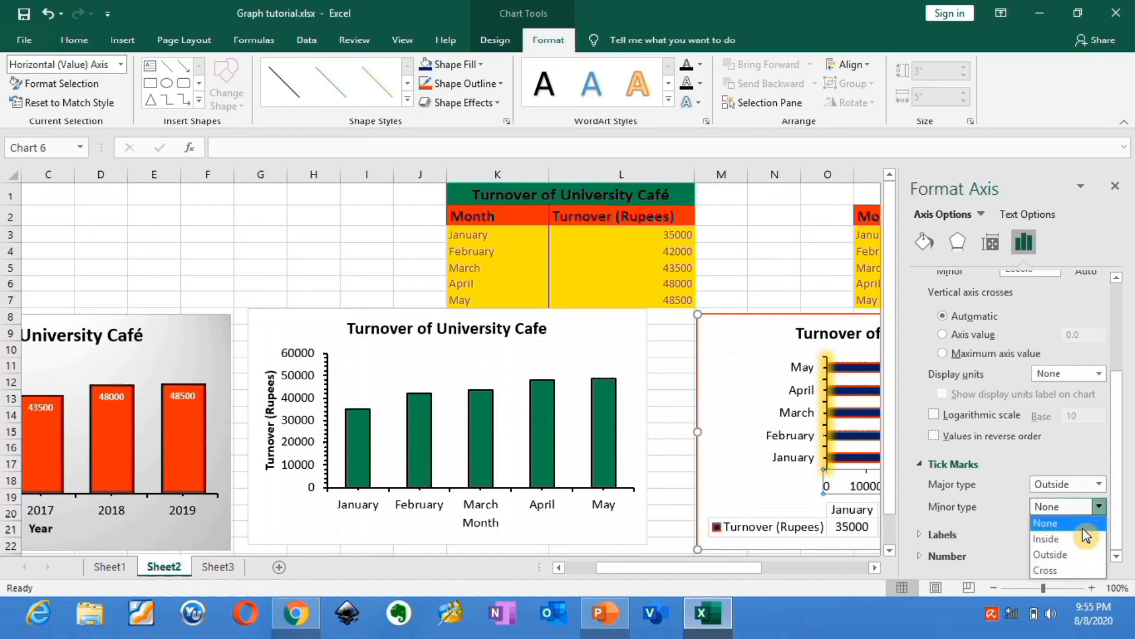
left_click(1079, 551)
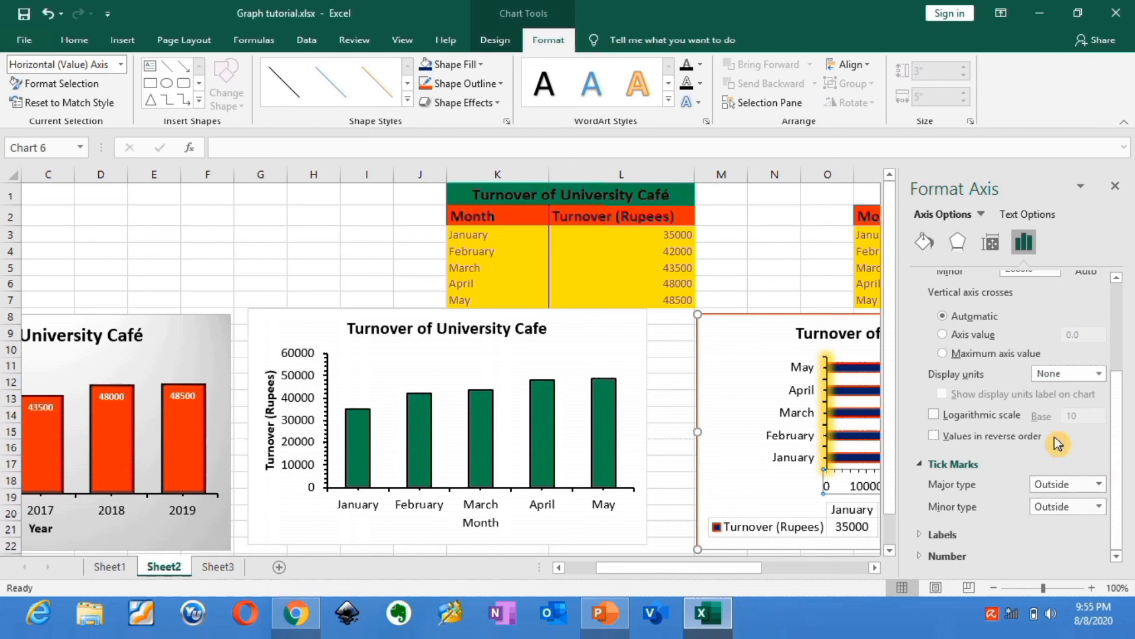
- Apply the gold 18 pt glow preset to the bar chart's horizontal turnover axis
left_click(958, 243)
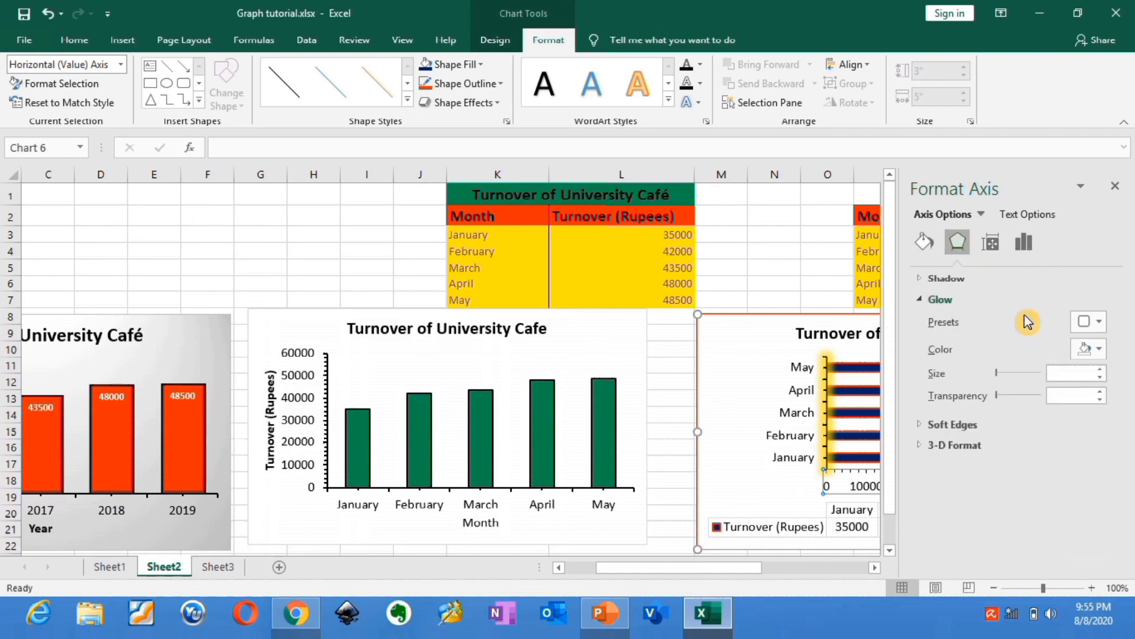
left_click(1100, 324)
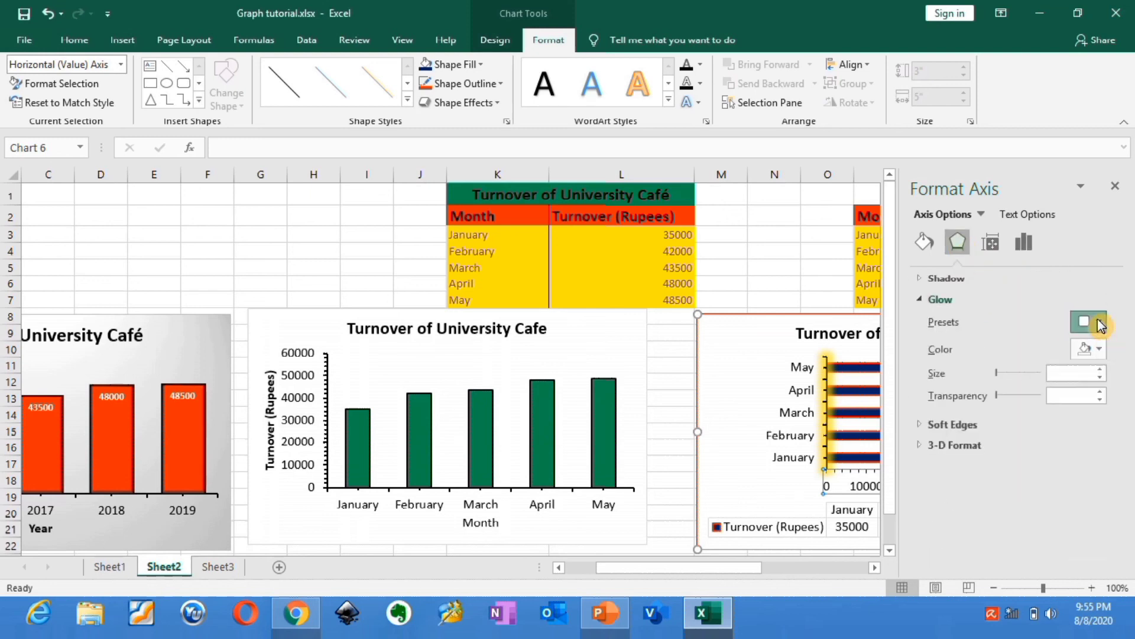
left_click(1026, 289)
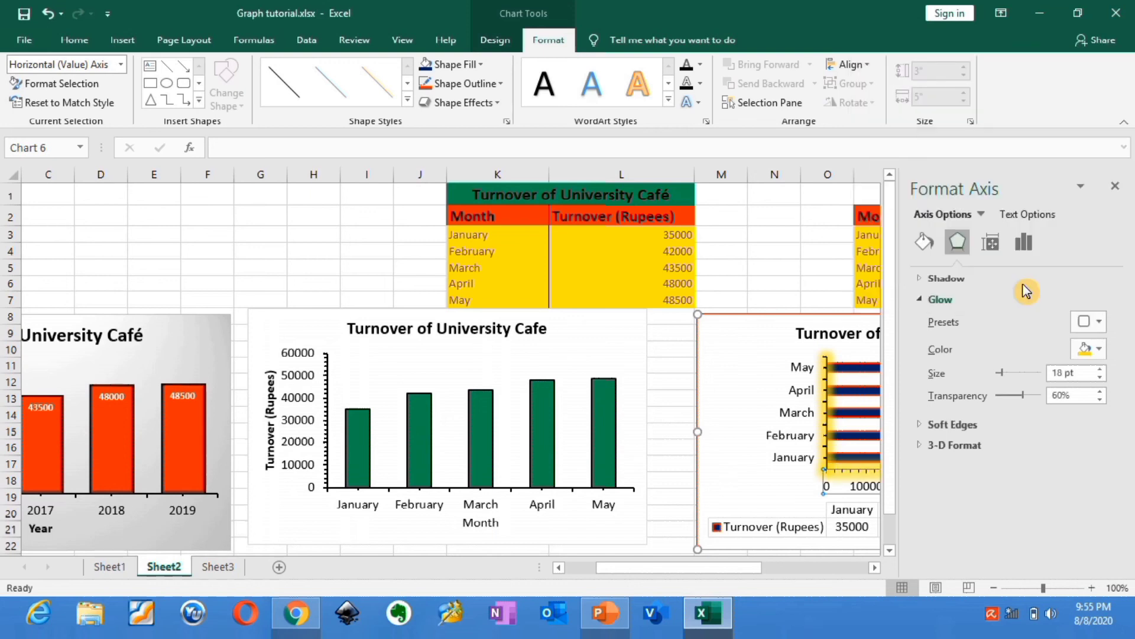
- Set the line width of the bar chart's horizontal turnover axis to 1.5 pt and close the axis formatting options
left_click(925, 242)
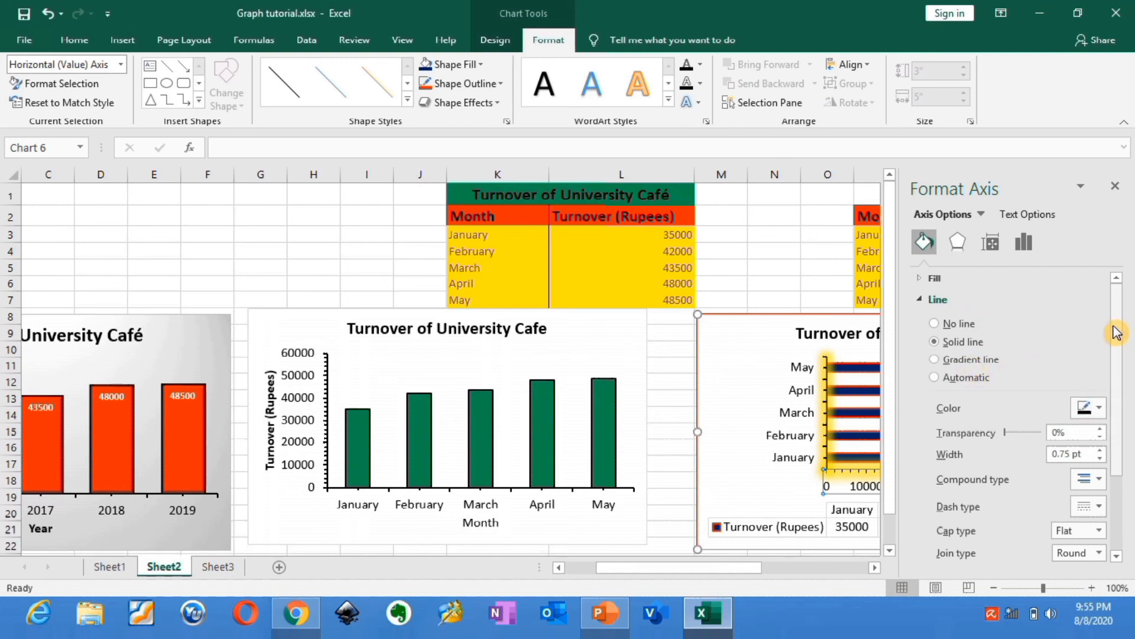
scroll(1117, 329, "down", 1)
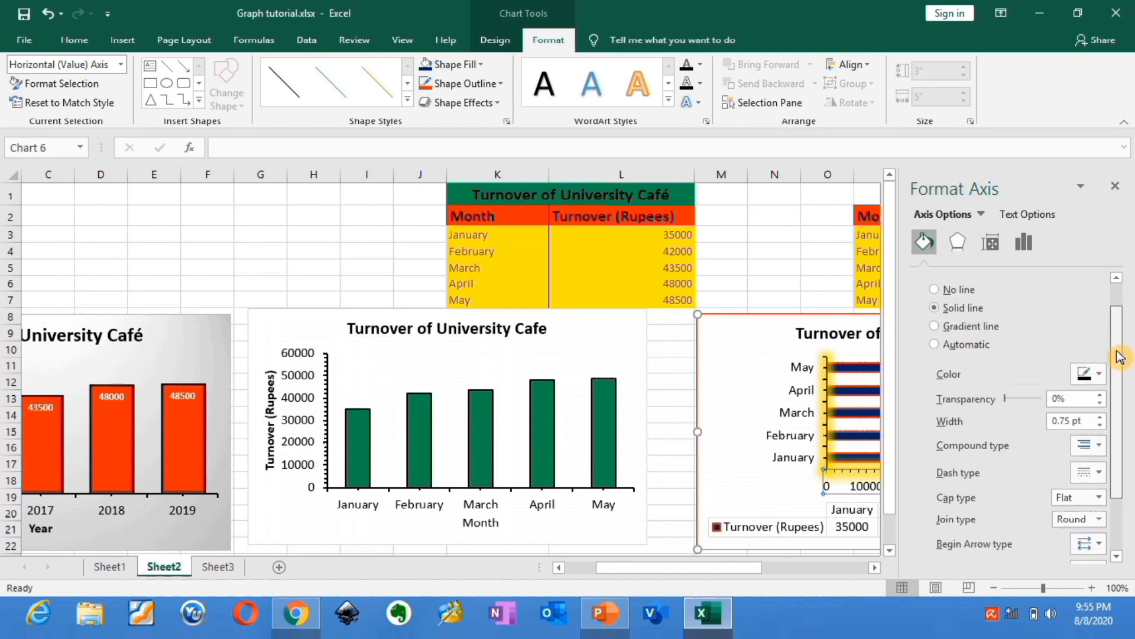
left_click(1101, 417)
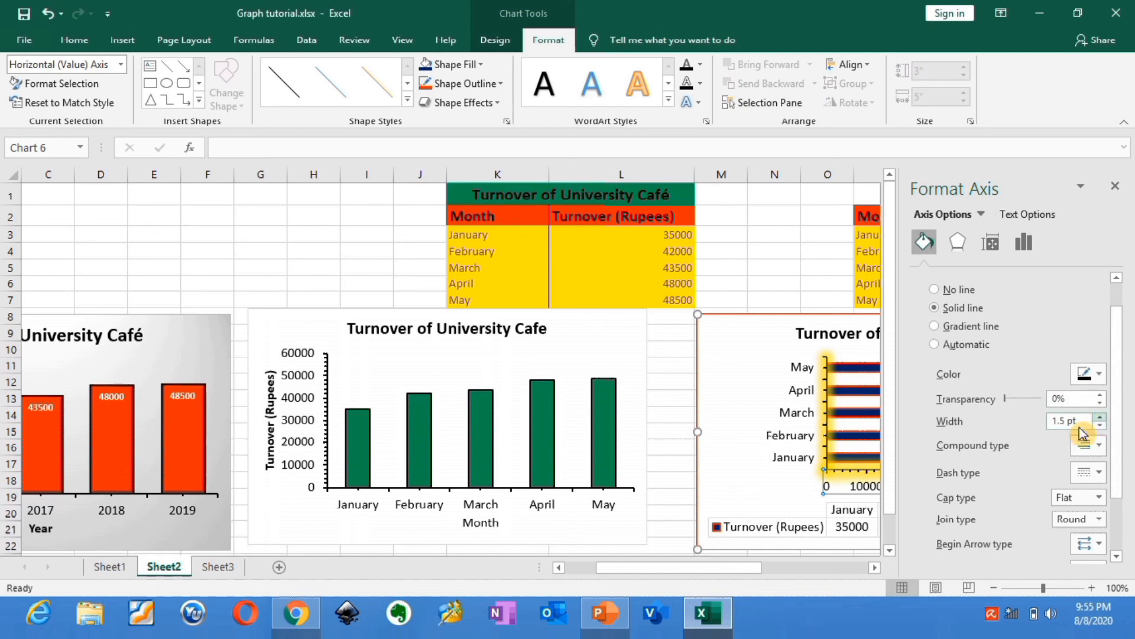
left_click(810, 256)
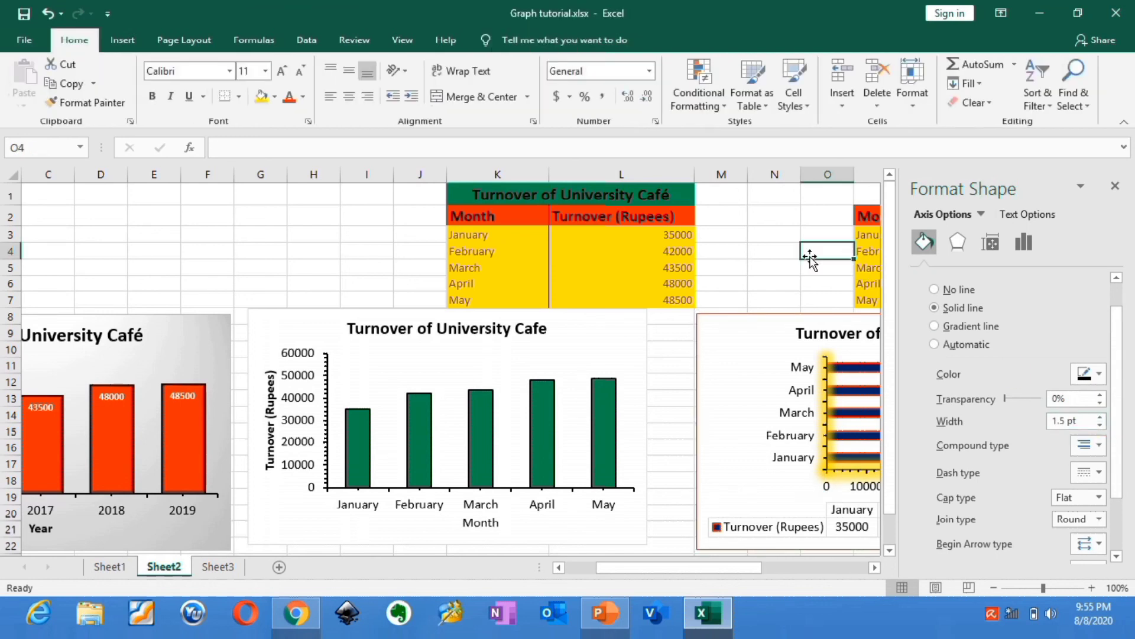
left_click(1114, 187)
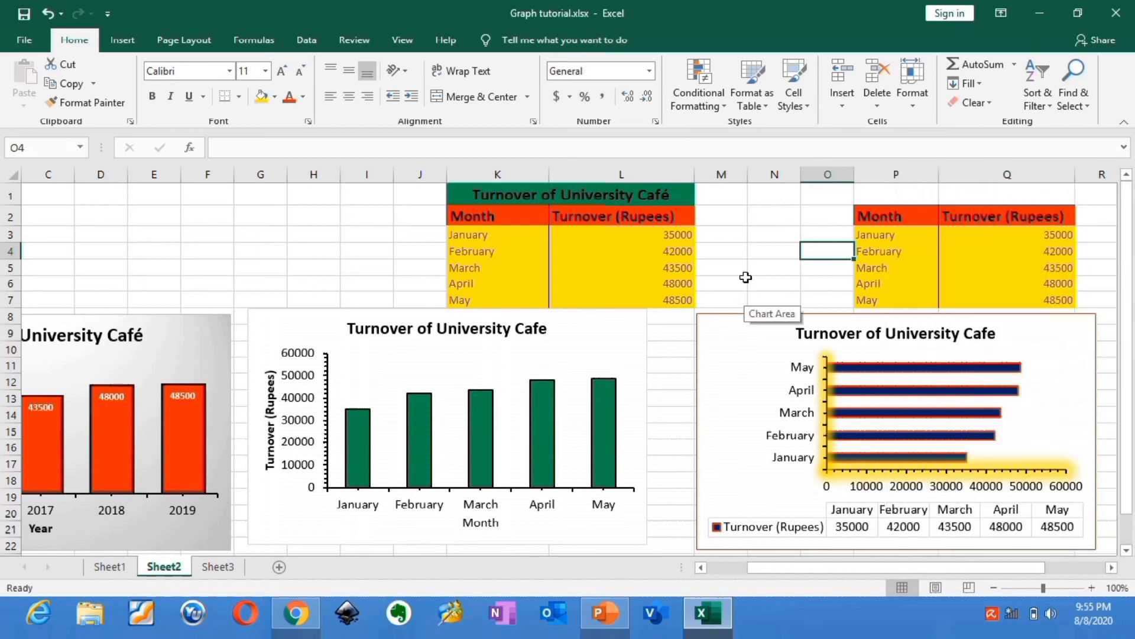
left_click(744, 283)
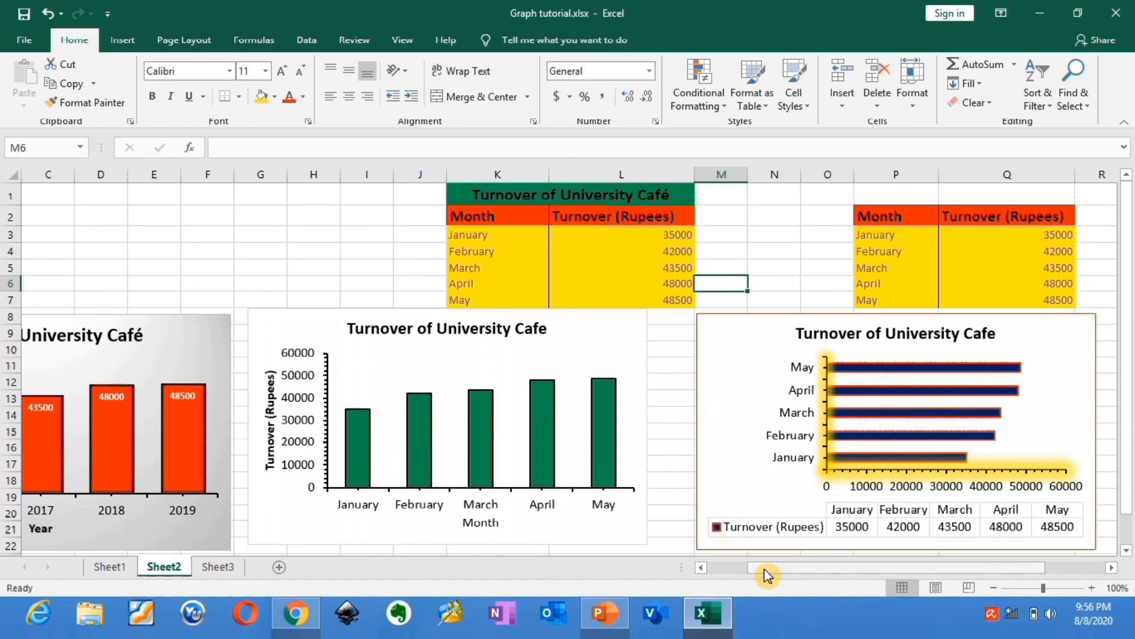
left_click_drag(781, 573, 739, 565)
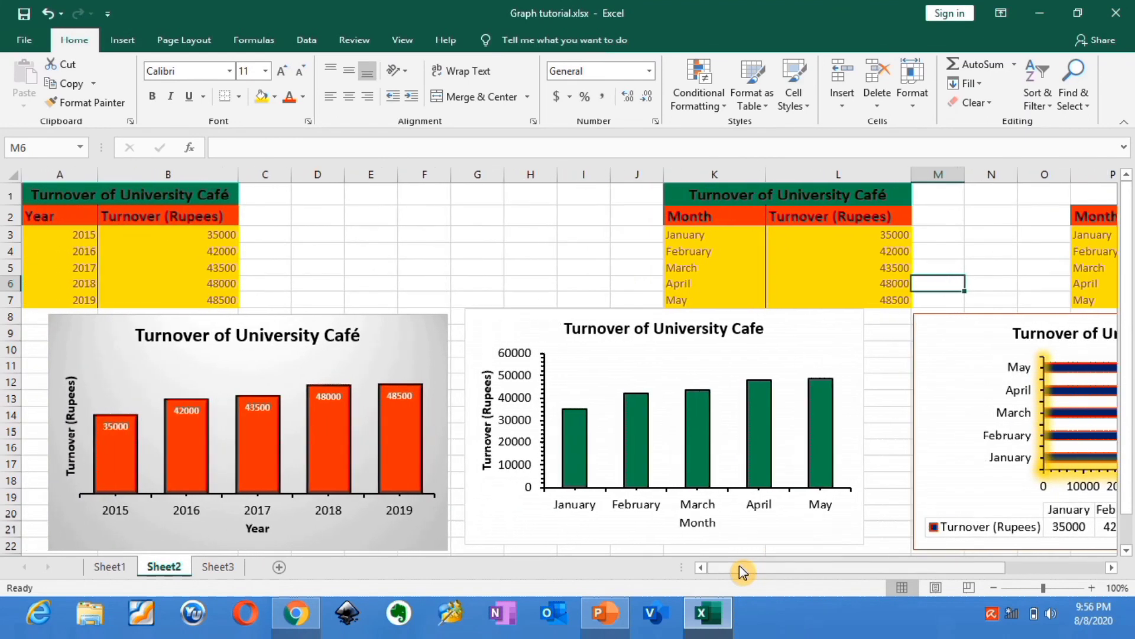